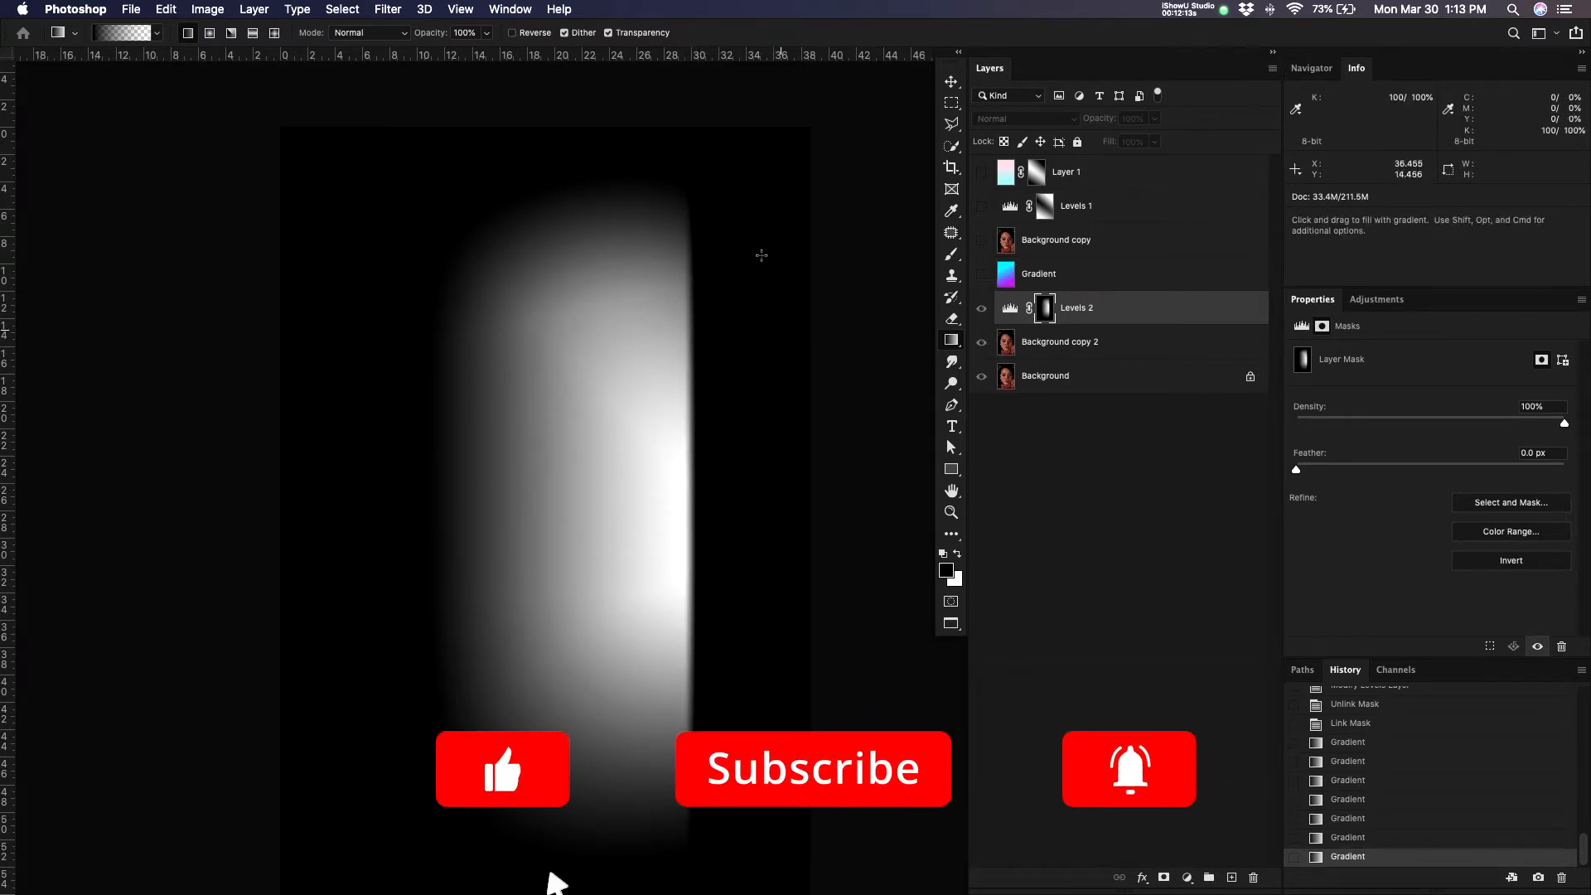
- Undo the last gradient on the Levels 2 mask and compare the image with that adjustment hidden and shown
{"action": "key", "text": "super+z"}
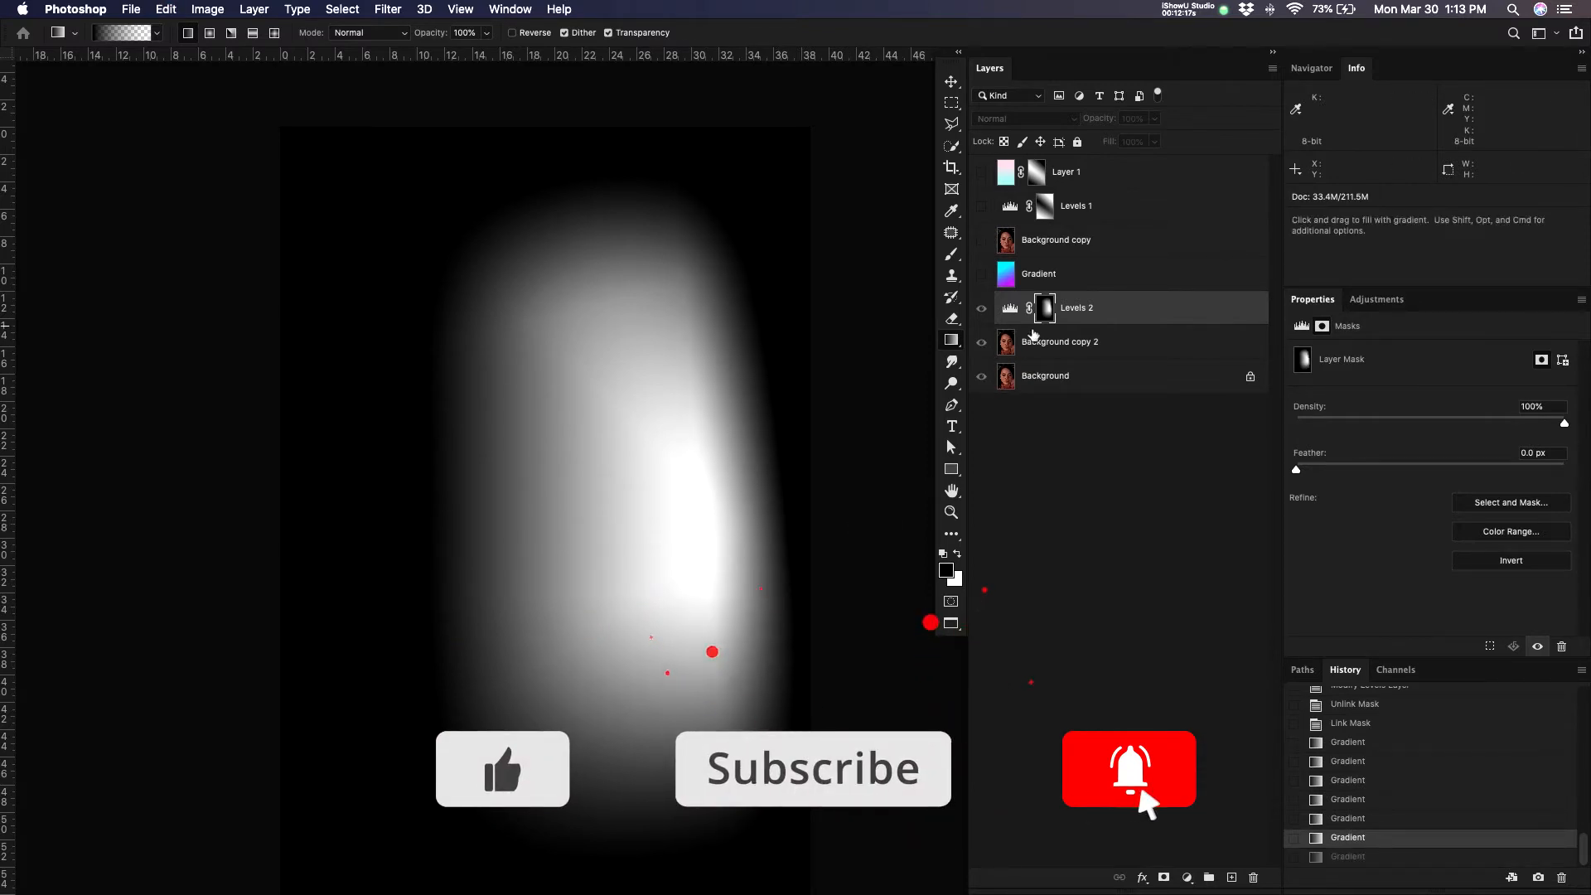
{"action": "left_click", "coordinate": [1045, 309]}
{"action": "left_click", "coordinate": [1045, 310], "text": "alt"}
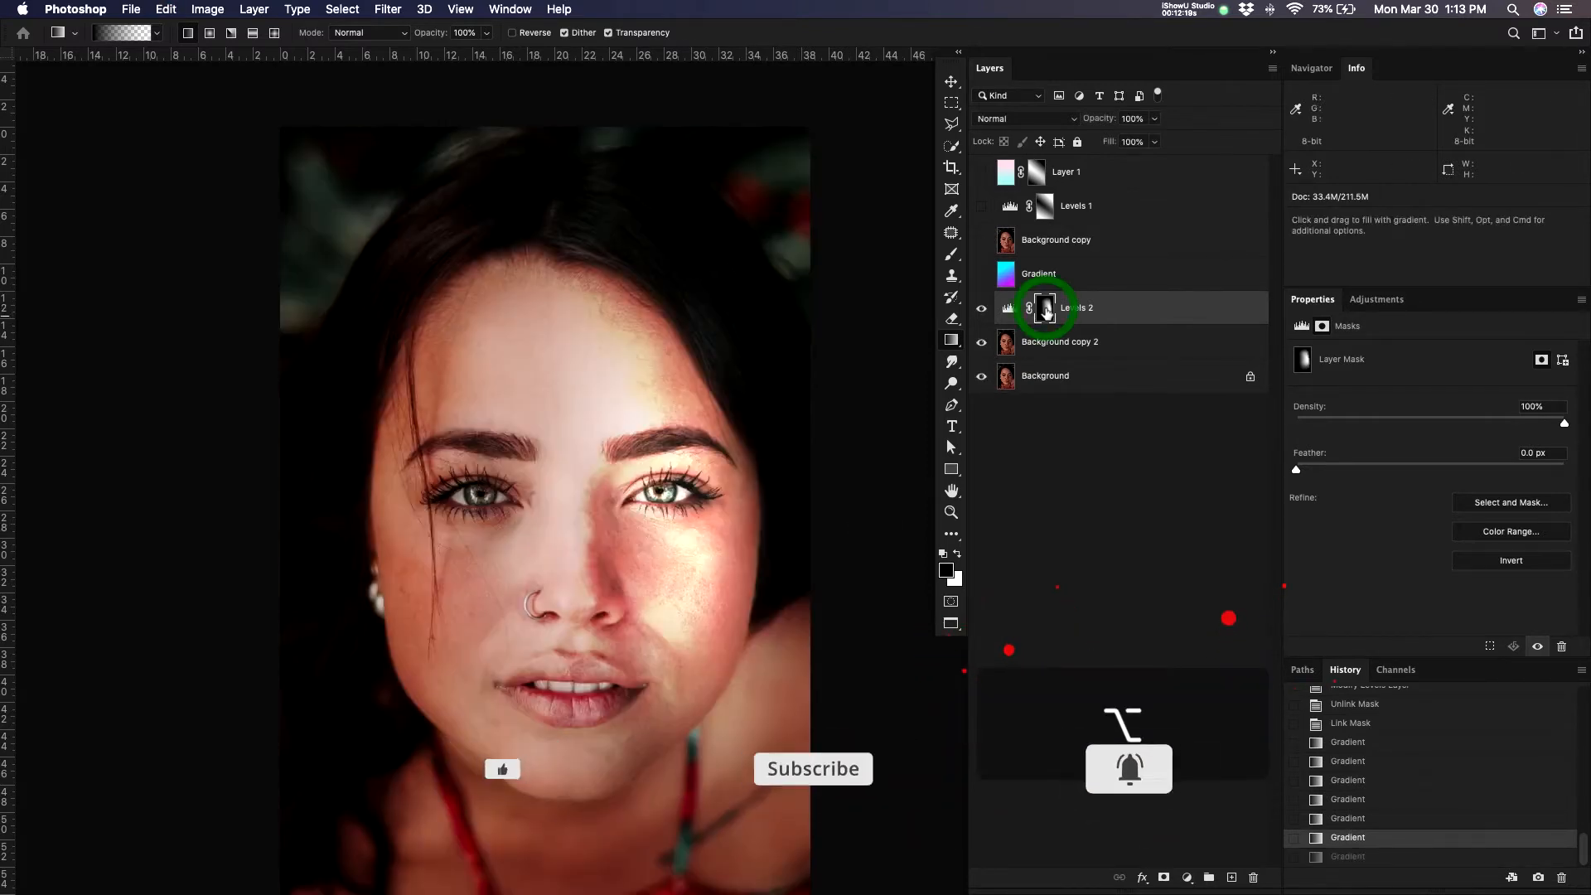
{"action": "left_click", "coordinate": [982, 308]}
{"action": "left_click", "coordinate": [982, 308]}
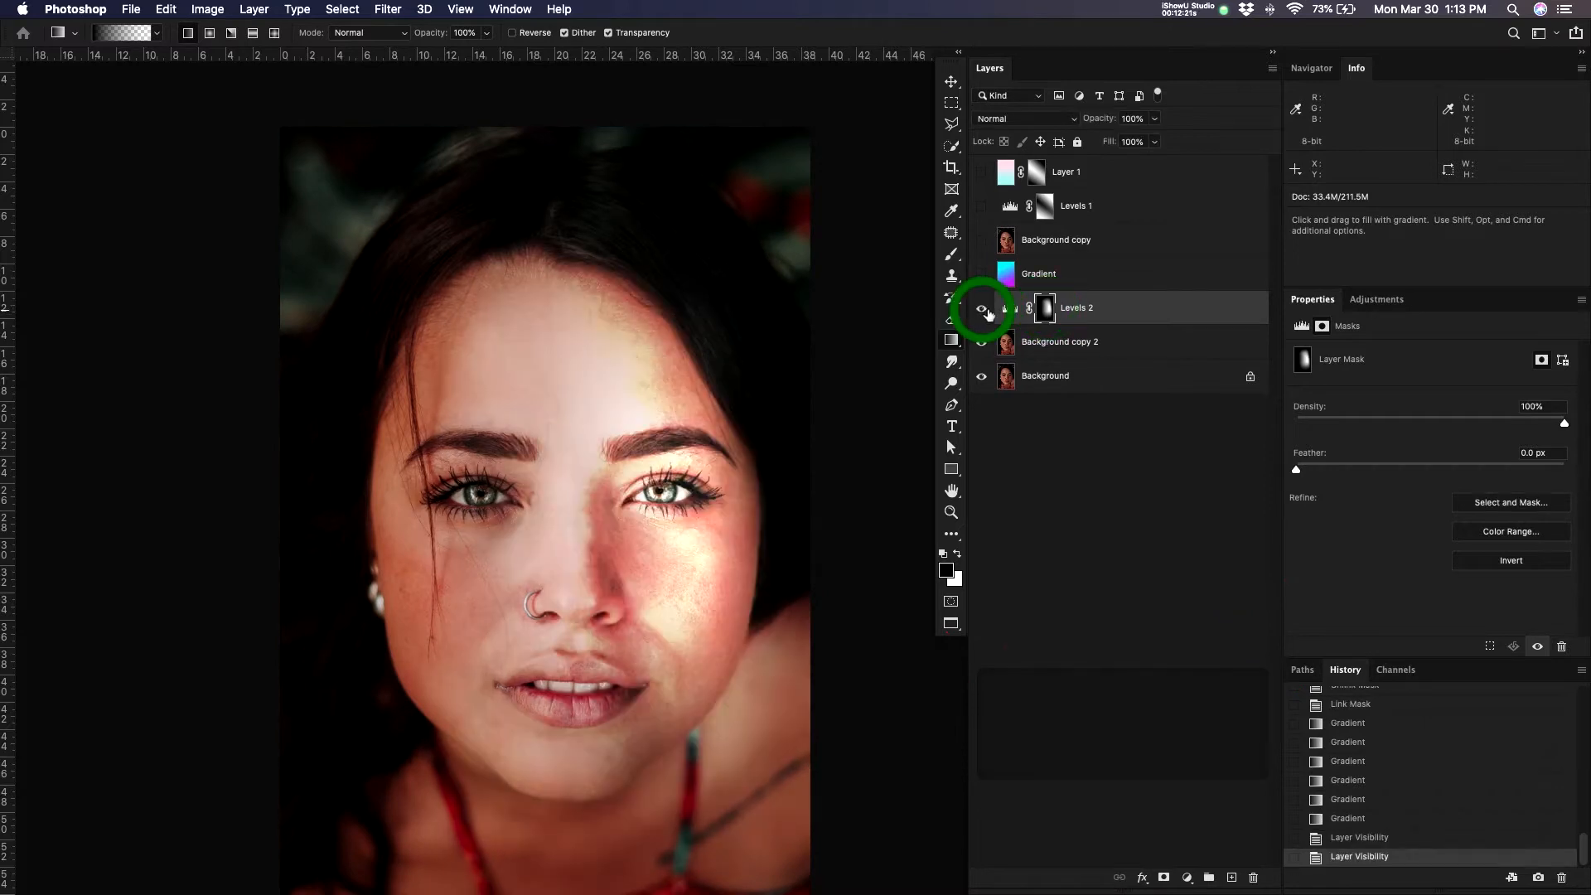
- Invert the Levels 2 layer mask repeatedly to compare both versions, finishing with the original mask orientation
{"action": "left_click", "coordinate": [1043, 307]}
{"action": "key", "text": "super+i"}
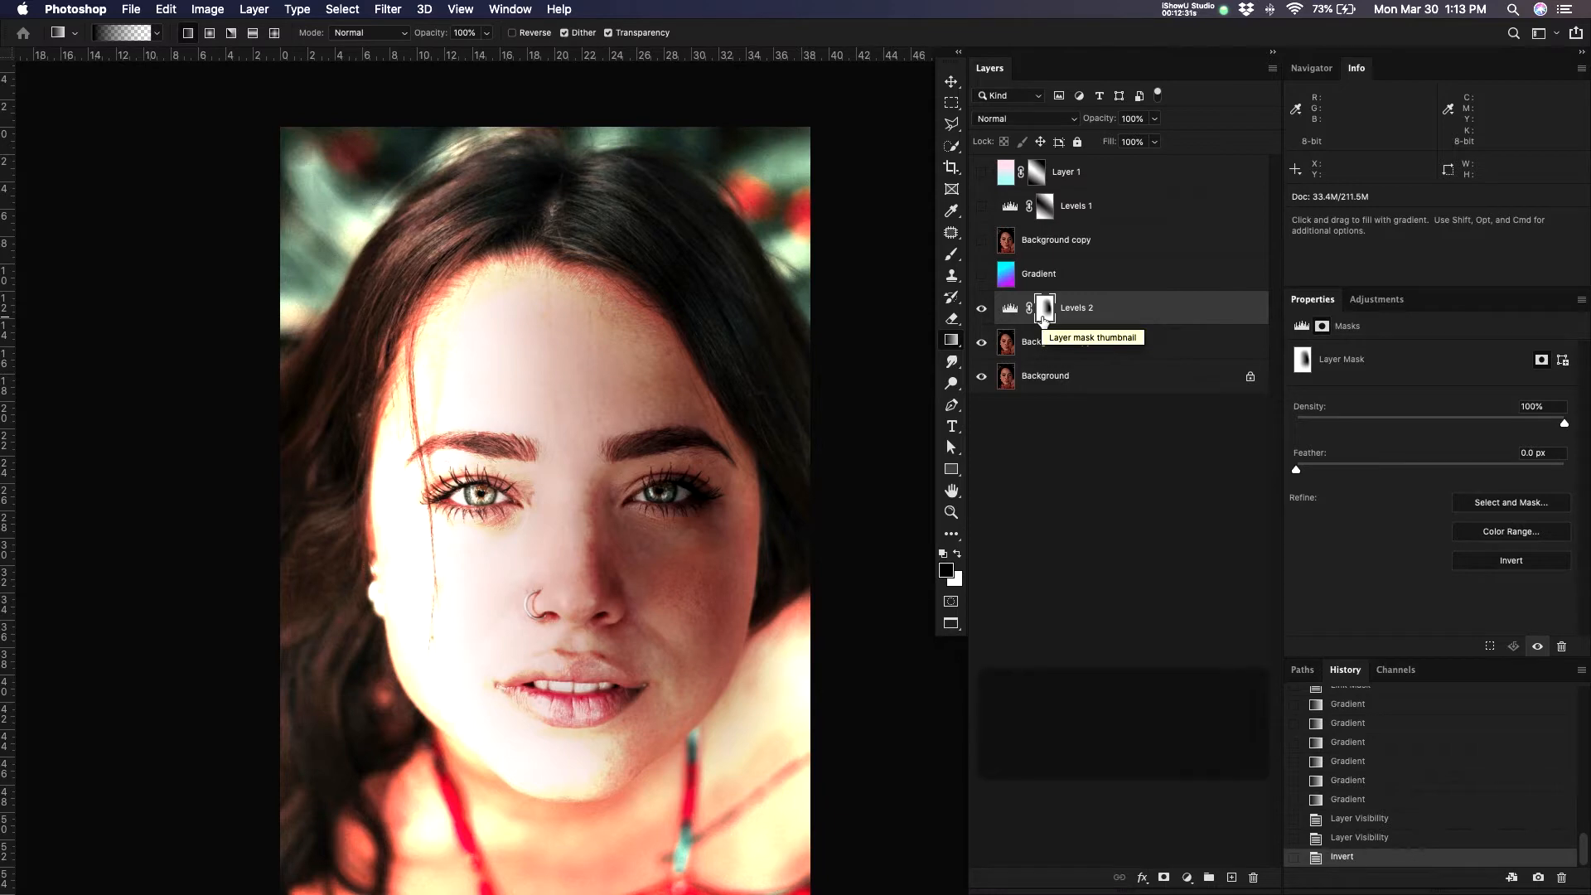
{"action": "key", "text": "super+i"}
{"action": "key", "text": "super+i"}
{"action": "key", "text": "super+i"}
{"action": "key", "text": "super+i"}
{"action": "key", "text": "super+i"}
{"action": "key", "text": "super+i"}
{"action": "key", "text": "super+i"}
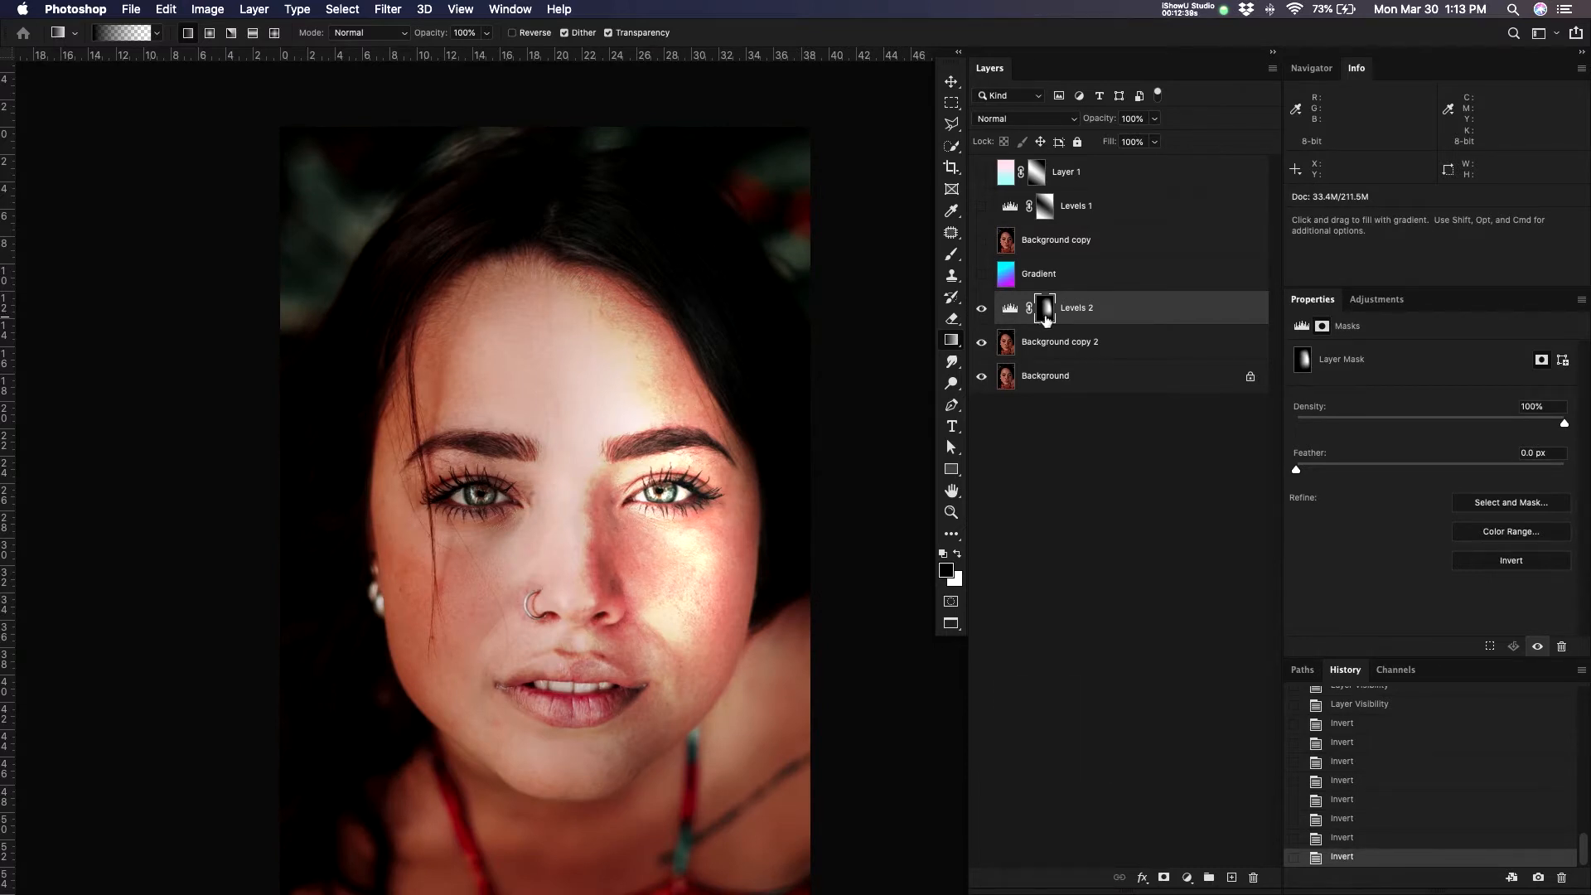
- Delete the Levels 2 adjustment layer
{"action": "key", "text": "super+d"}
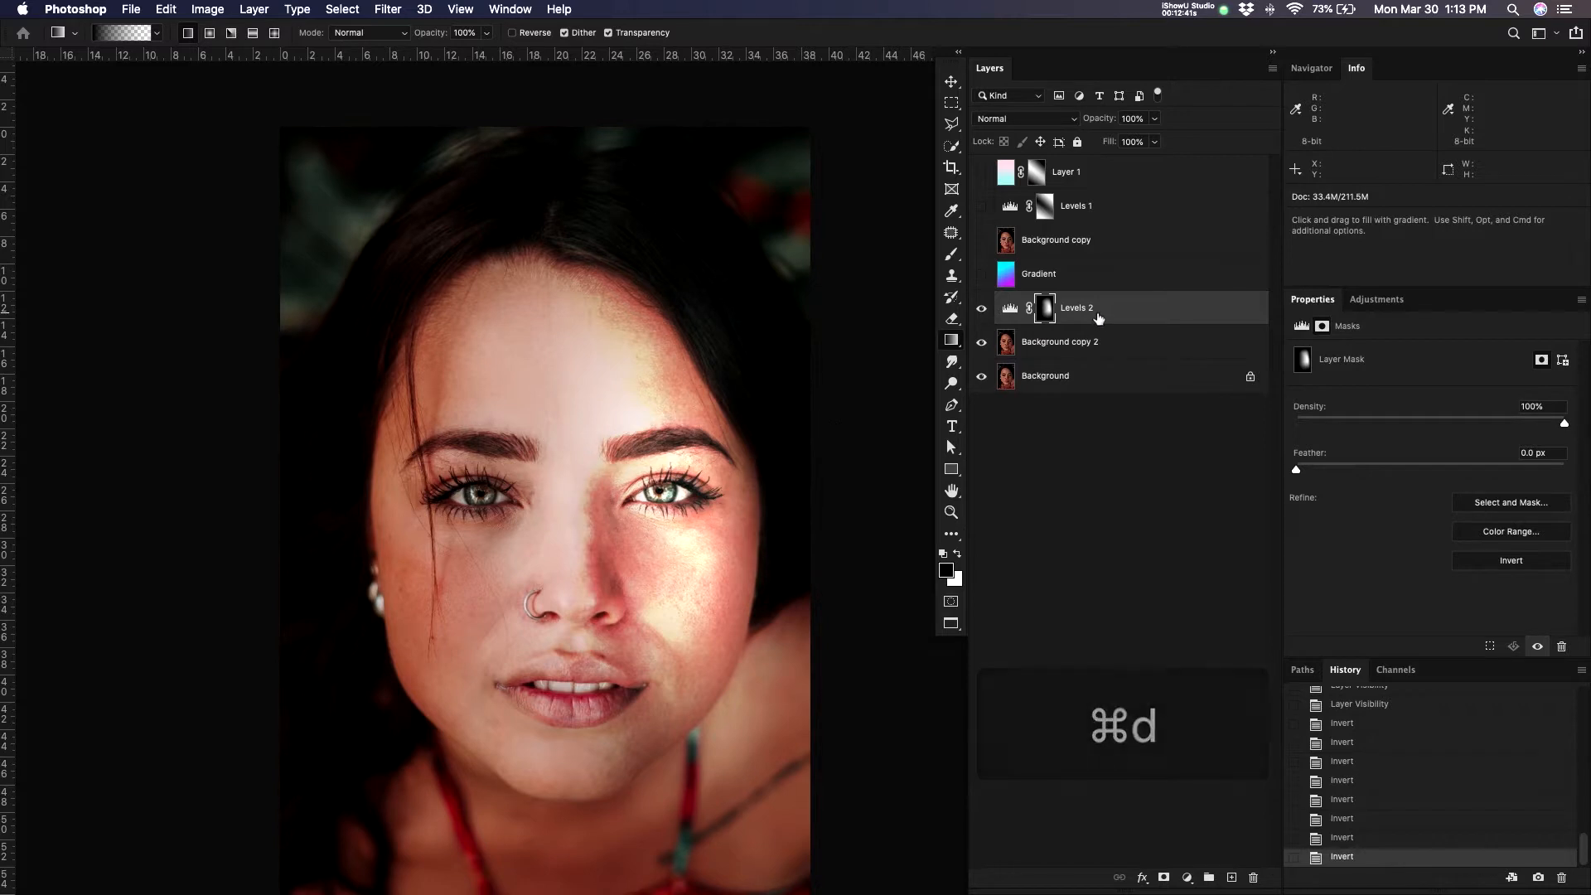
{"action": "key", "text": "BackSpace"}
{"action": "left_click_drag", "start_coordinate": [673, 634], "coordinate": [649, 551]}
- Draw a square marquee selection about 16.83 in wide on the face, move it down over the nose, and deselect it
{"action": "key", "text": "m"}
{"action": "left_click_drag", "start_coordinate": [502, 134], "coordinate": [660, 475]}
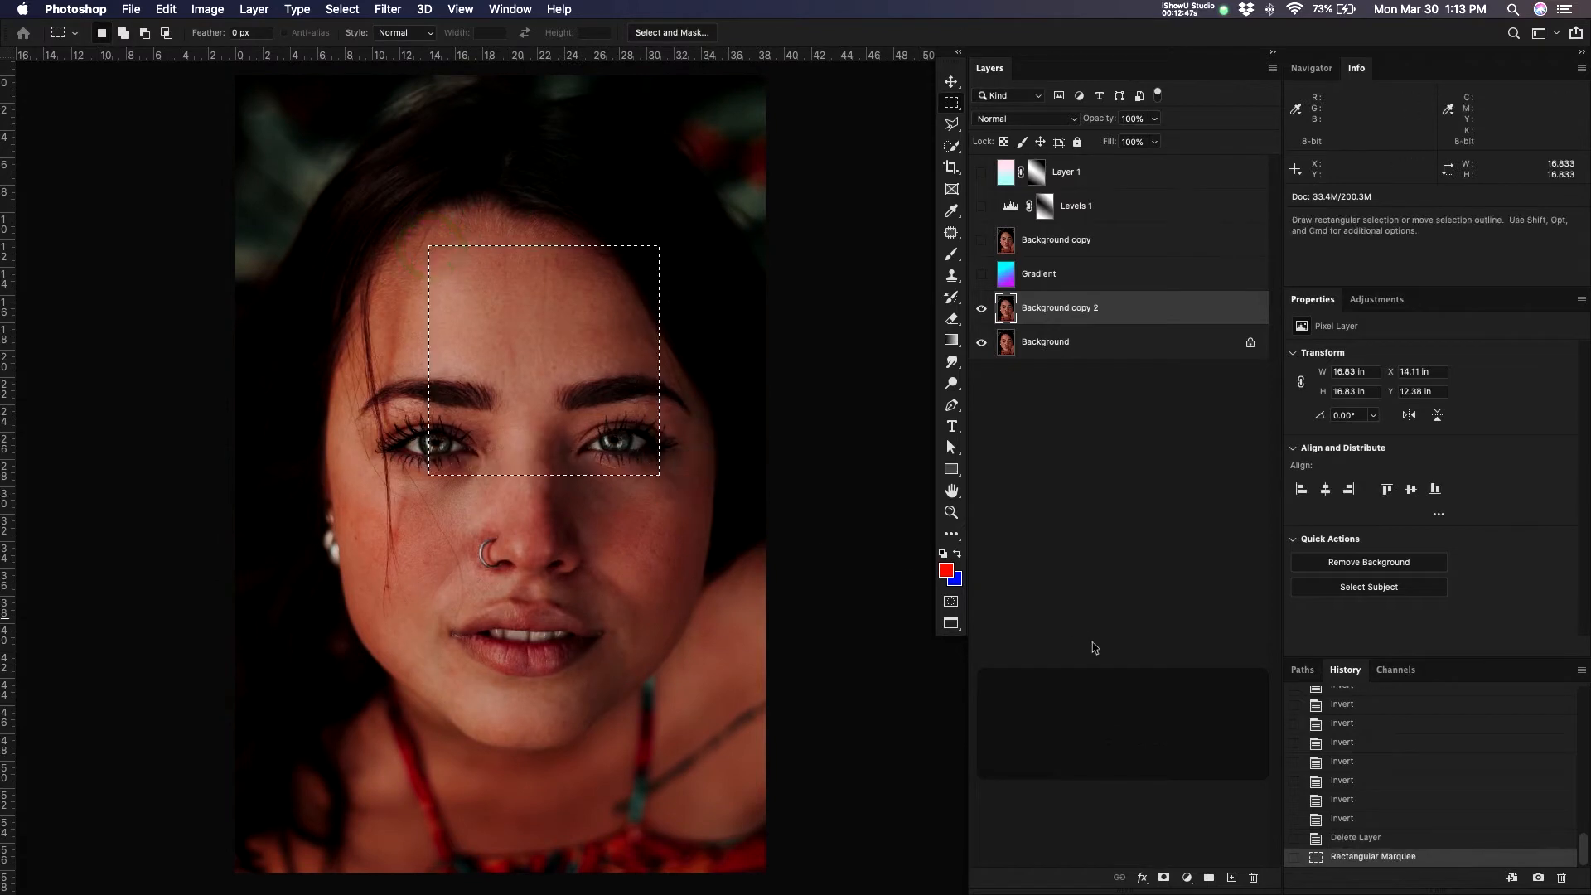
{"action": "left_click_drag", "start_coordinate": [568, 358], "coordinate": [518, 484]}
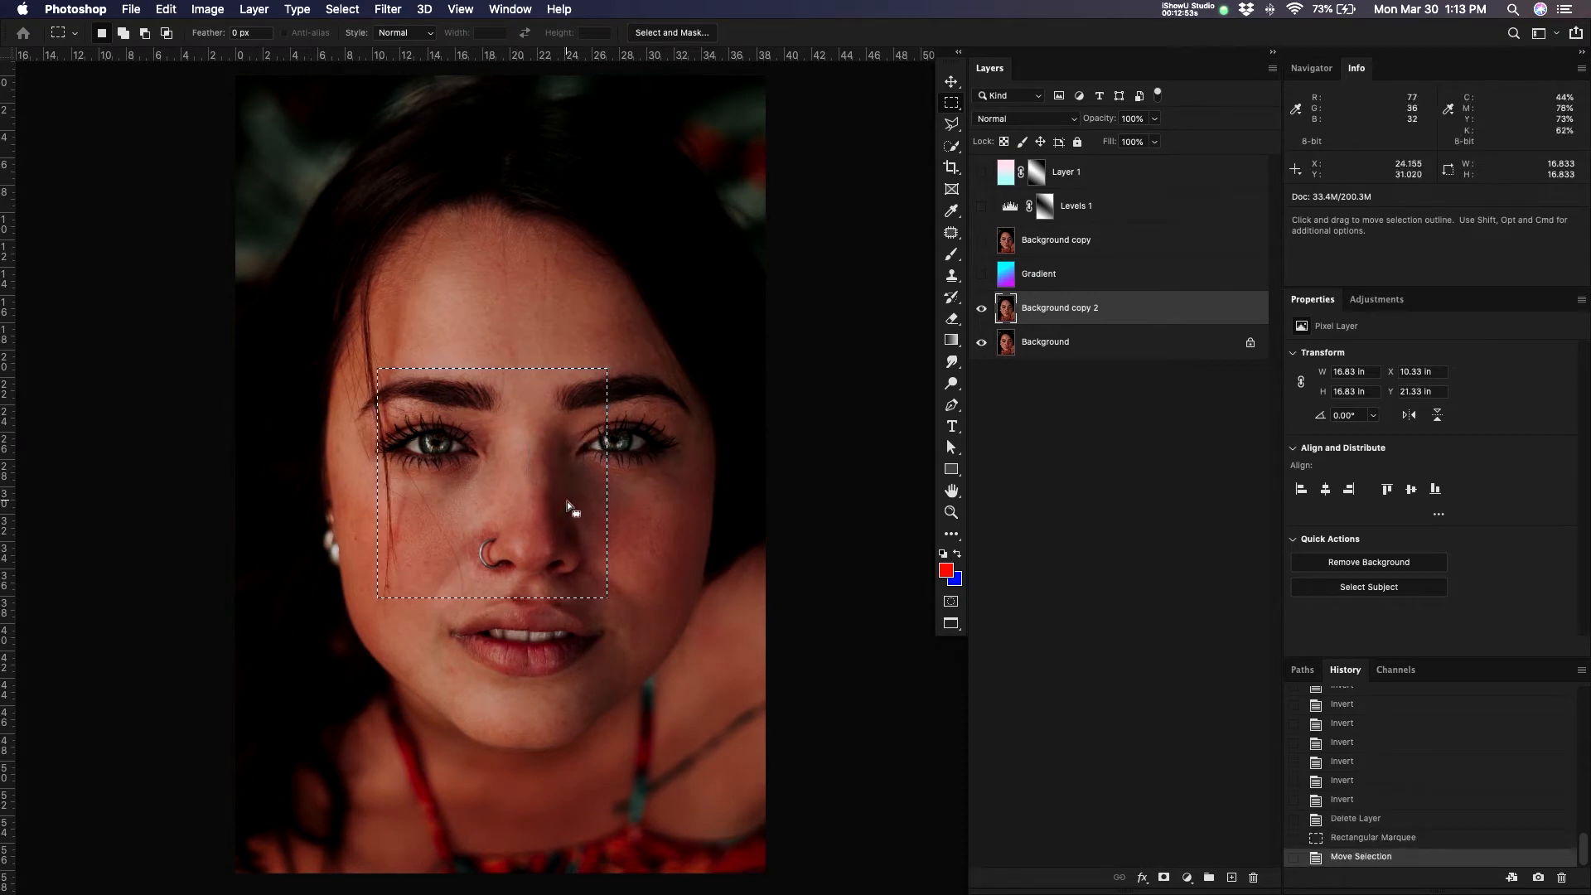
{"action": "left_click", "coordinate": [657, 486]}
- Add a Levels adjustment layer above Background copy 2 and undo its creation
{"action": "key", "text": "g"}
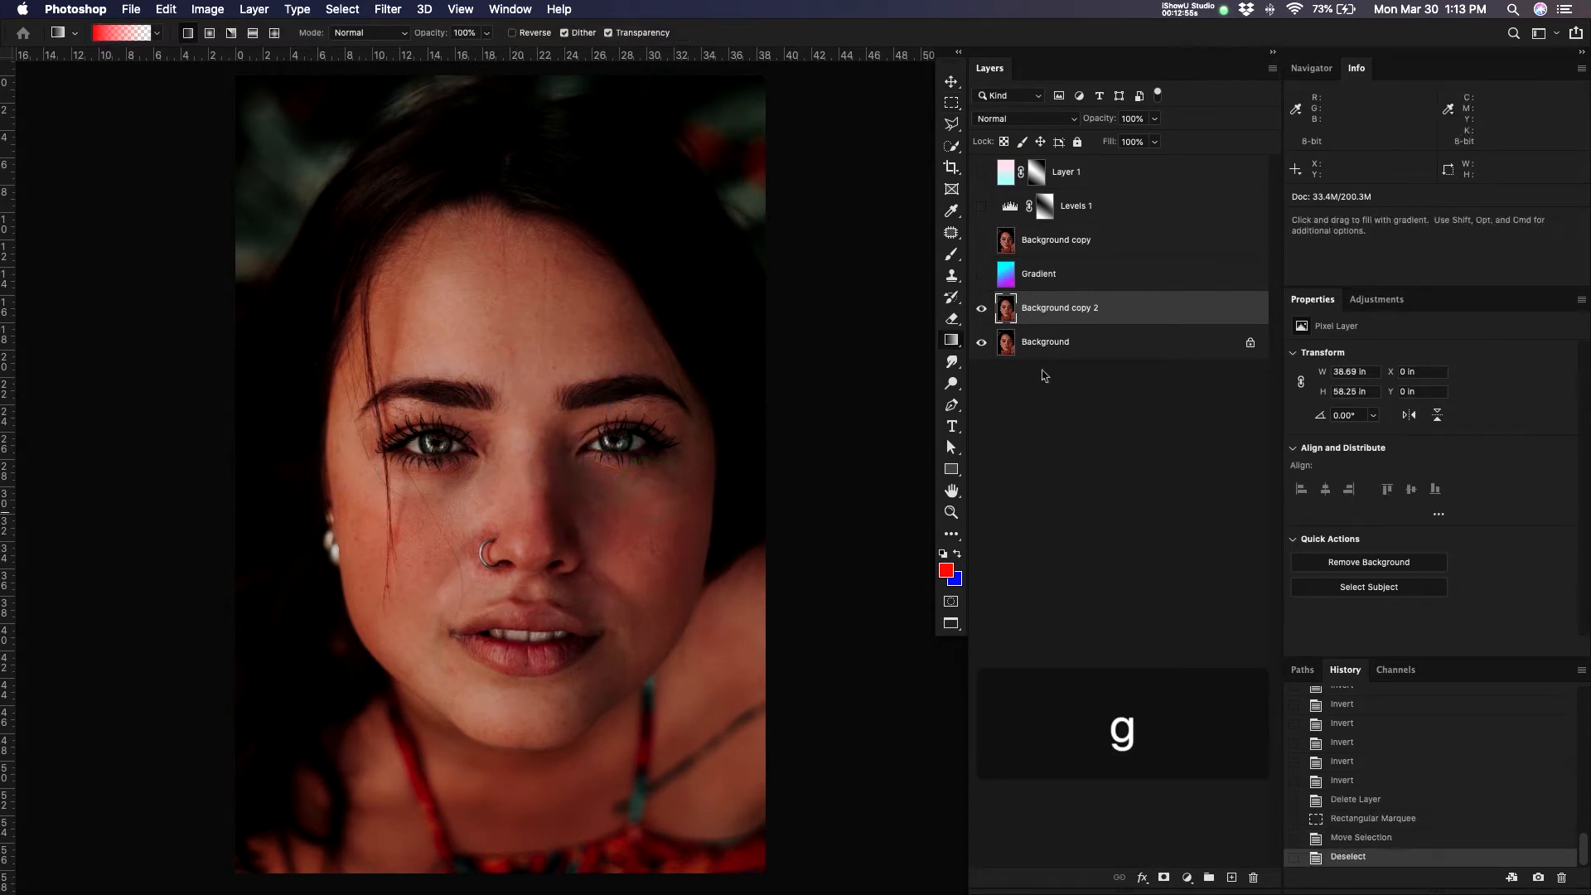
{"action": "left_click", "coordinate": [1186, 877]}
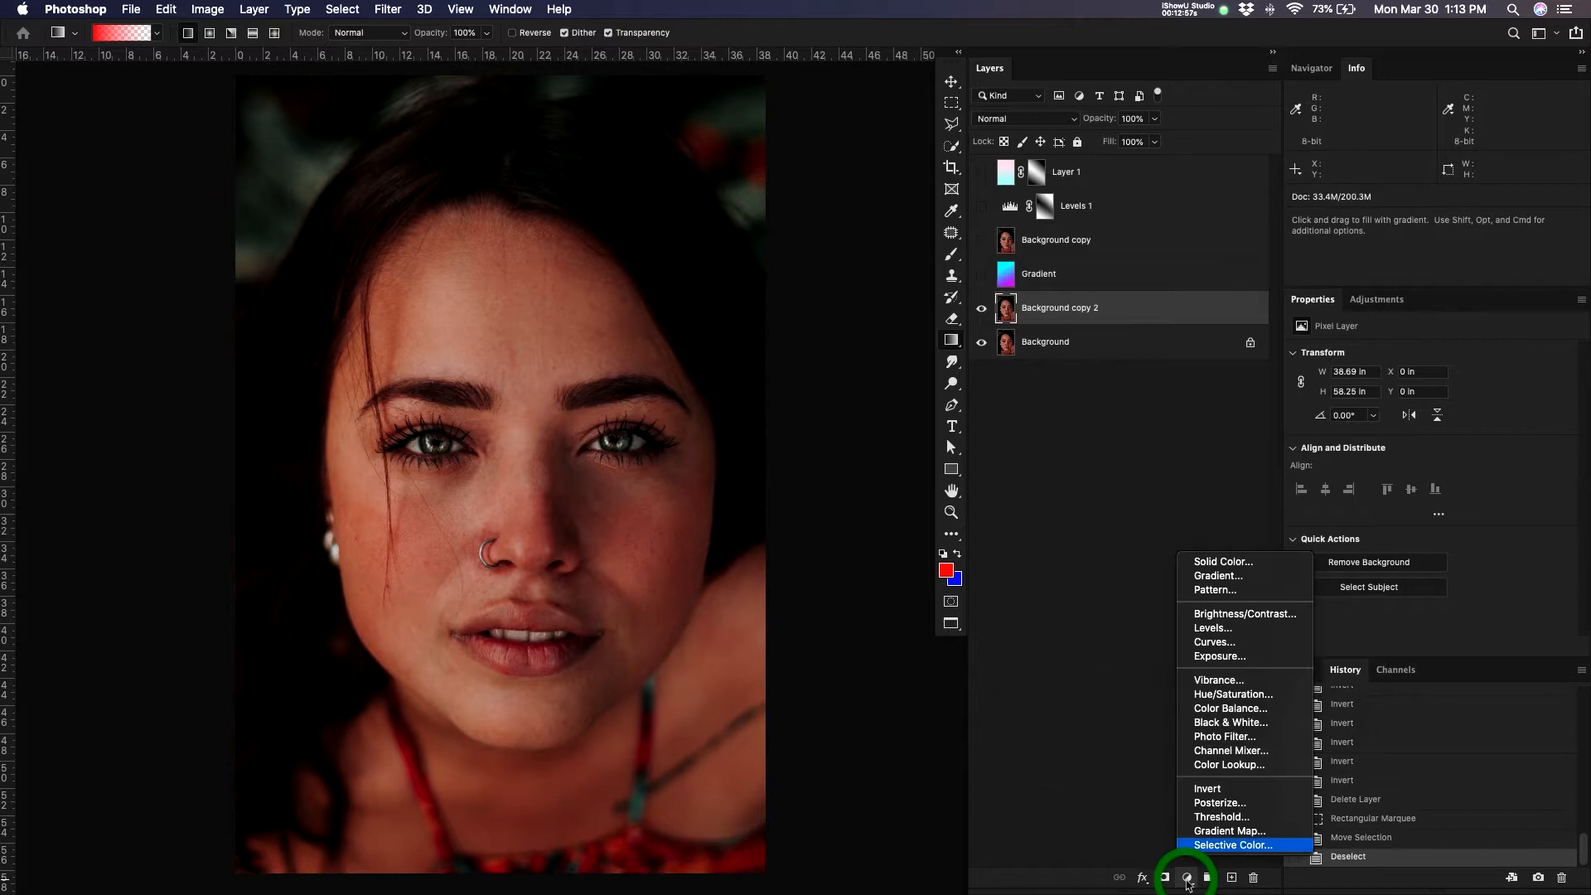
{"action": "left_click", "coordinate": [1217, 628]}
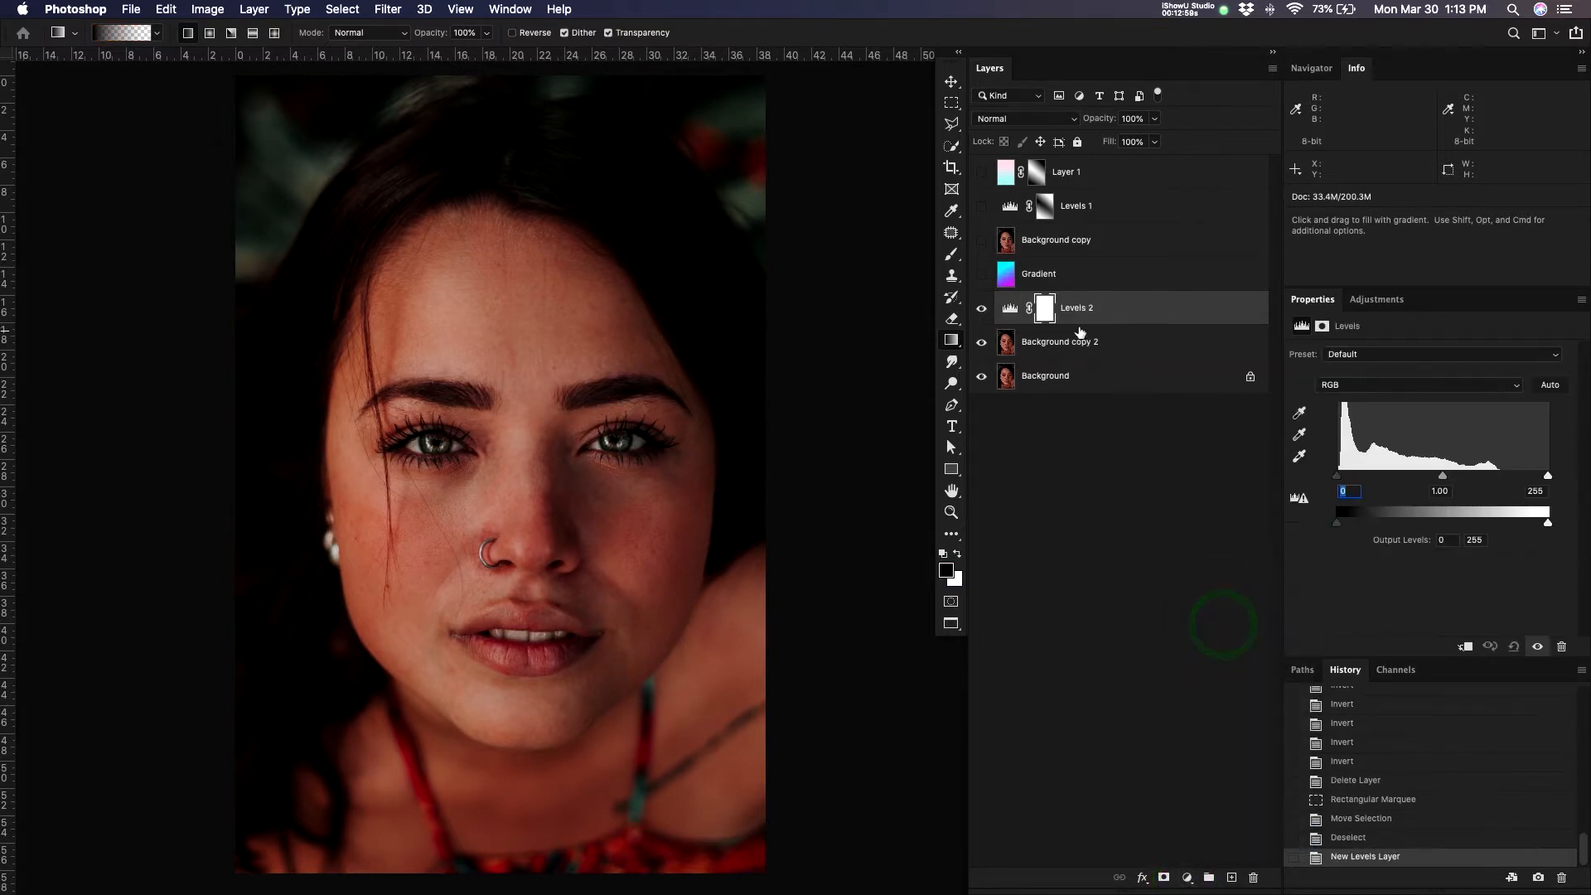
{"action": "key", "text": "super+z"}
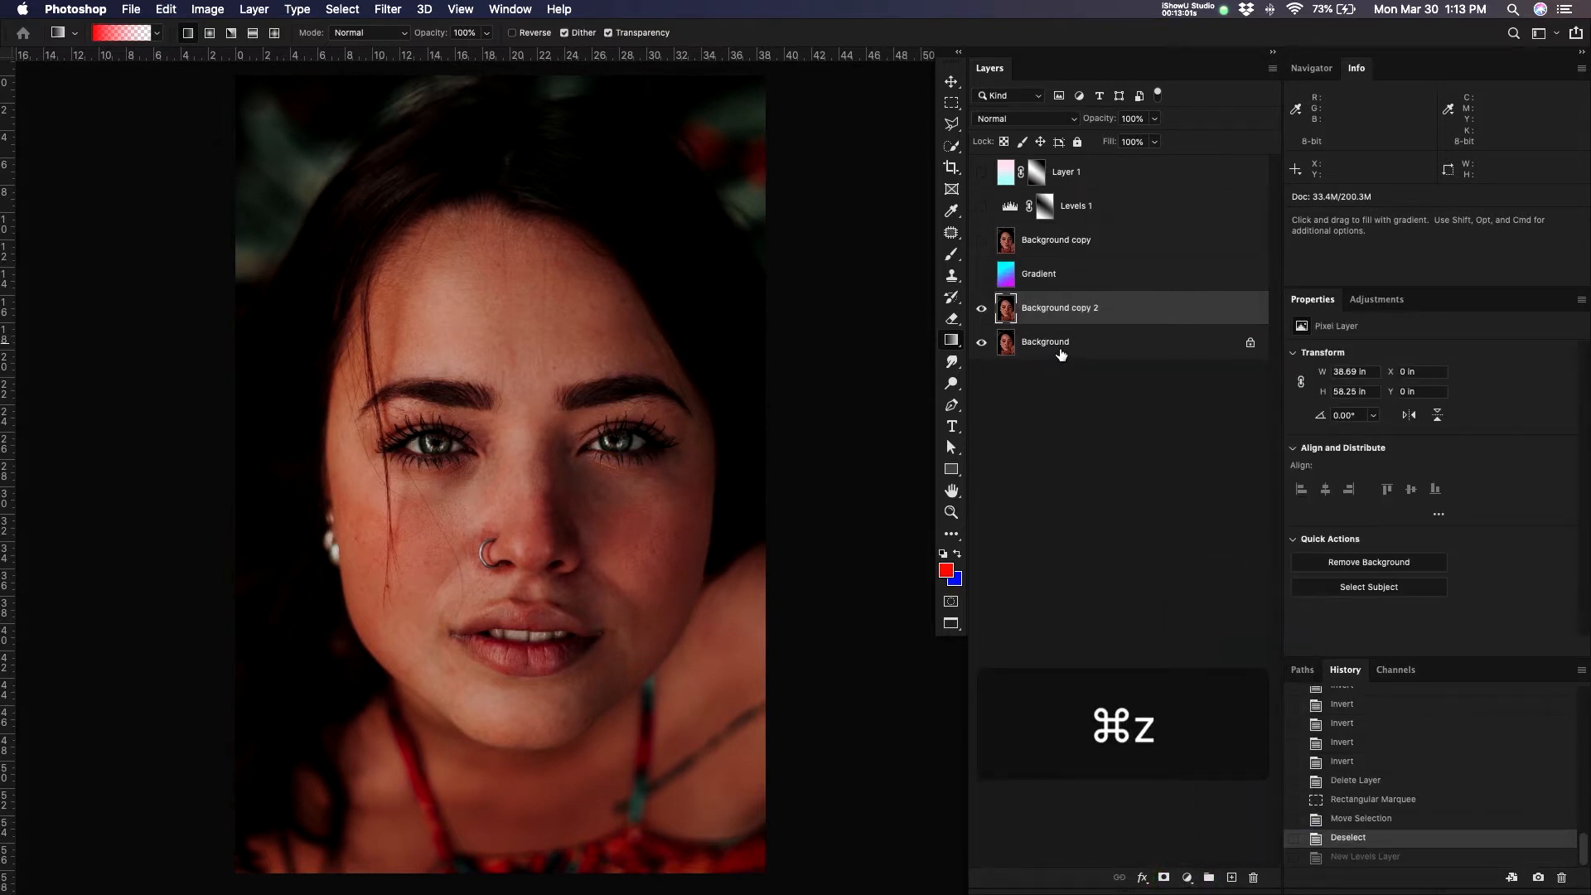
- Create a new layer above Background copy 2 and fill it with a near-vertical gradient using the Black, White preset
{"action": "key", "text": "super+shift+n"}
{"action": "key", "text": "Return"}
{"action": "key", "text": "g"}
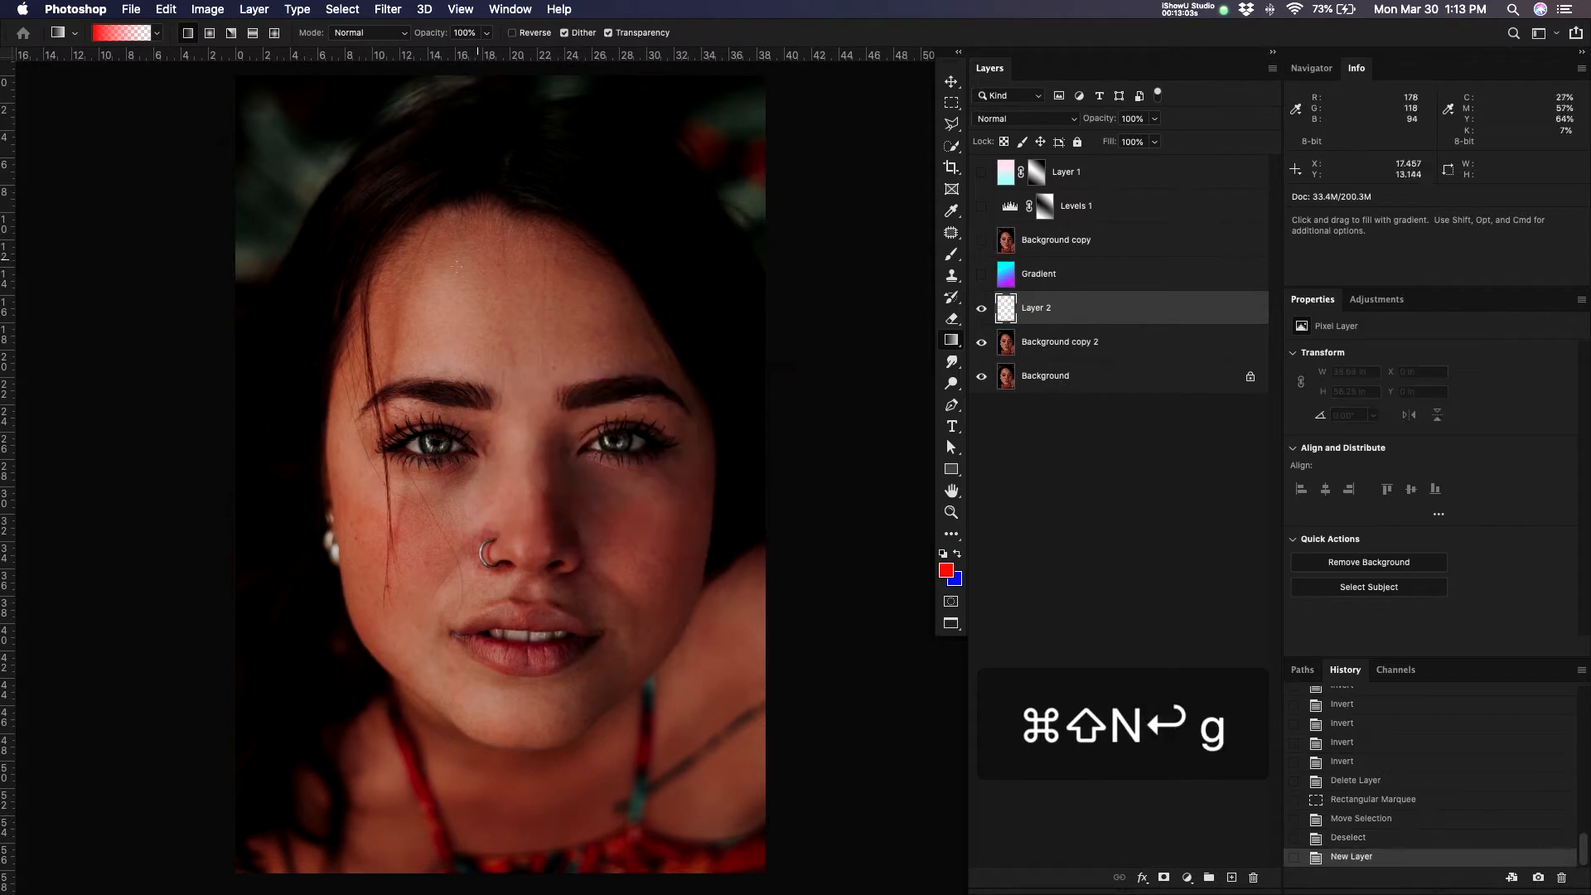
{"action": "left_click", "coordinate": [121, 32]}
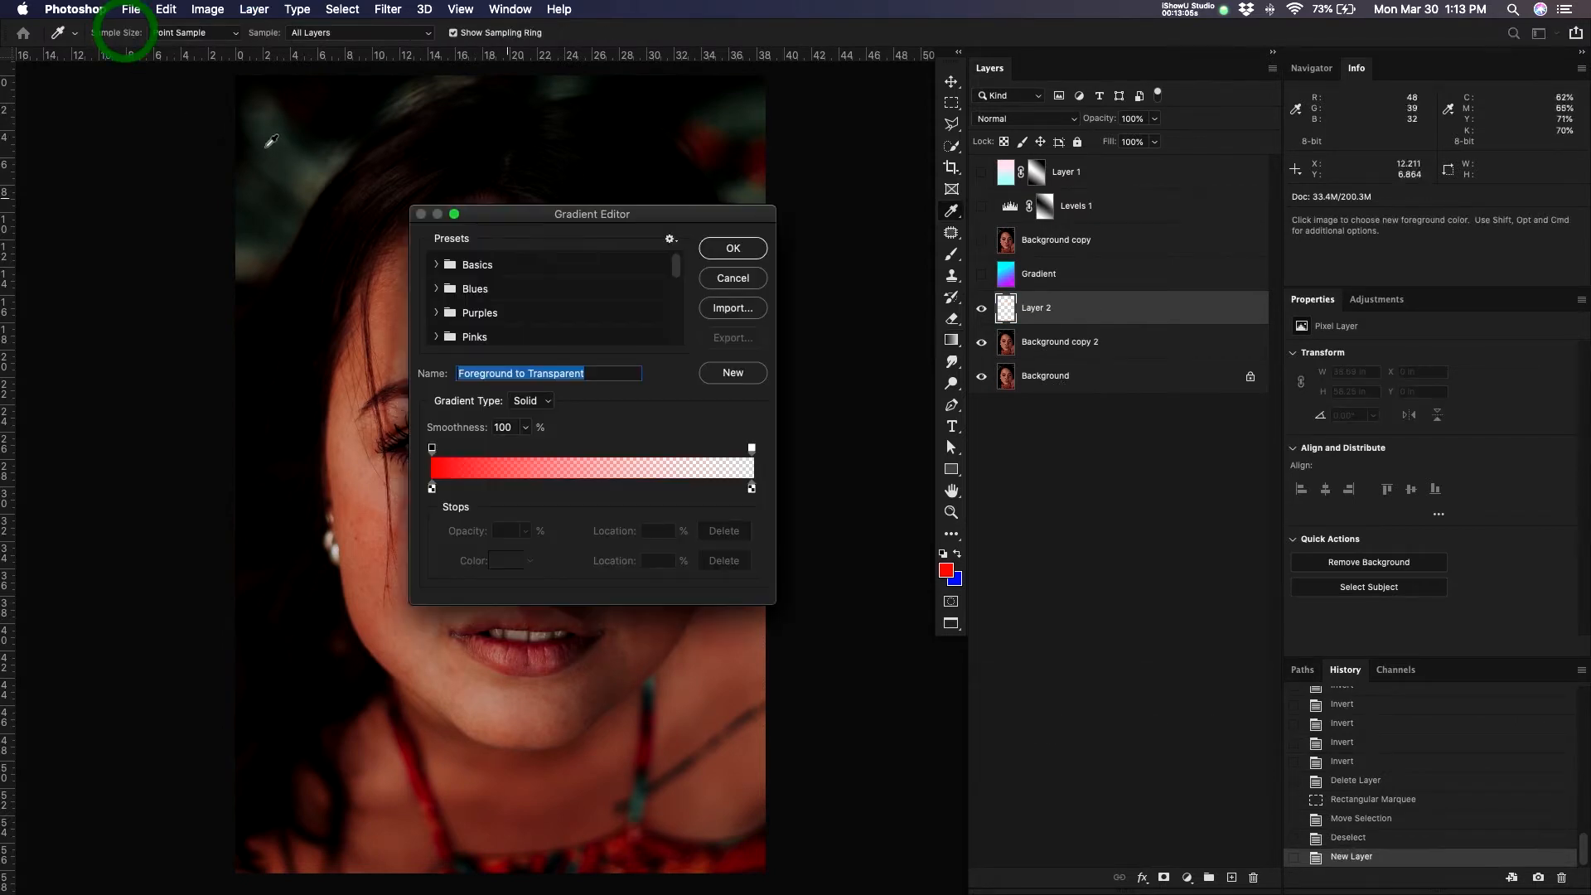
{"action": "left_click", "coordinate": [436, 264]}
{"action": "left_click", "coordinate": [582, 294]}
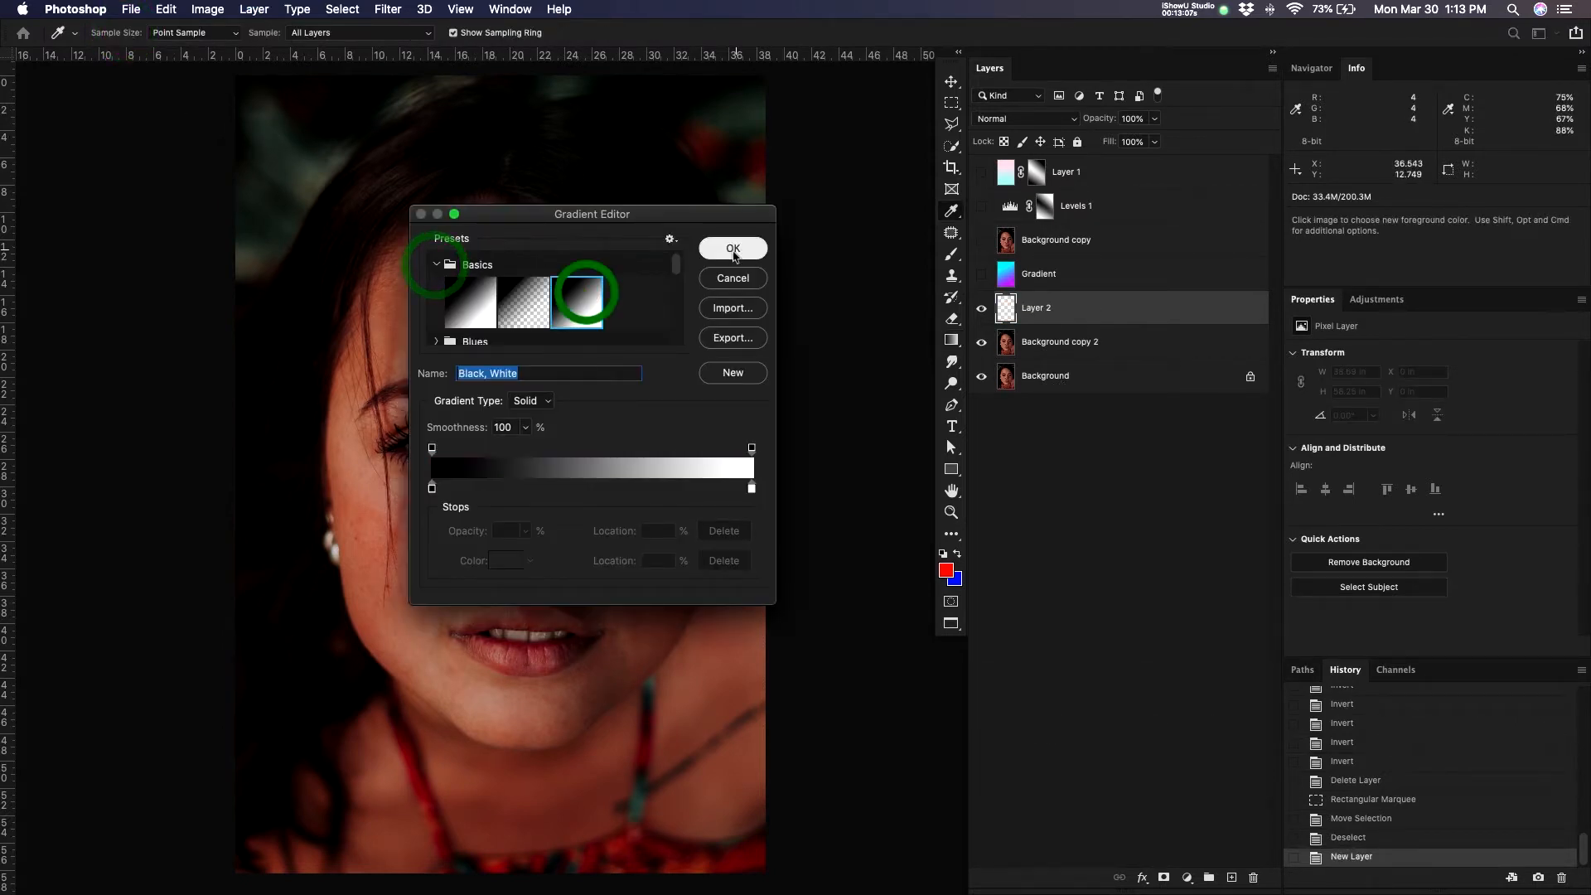
{"action": "left_click", "coordinate": [733, 251]}
{"action": "left_click_drag", "start_coordinate": [561, 257], "coordinate": [628, 729]}
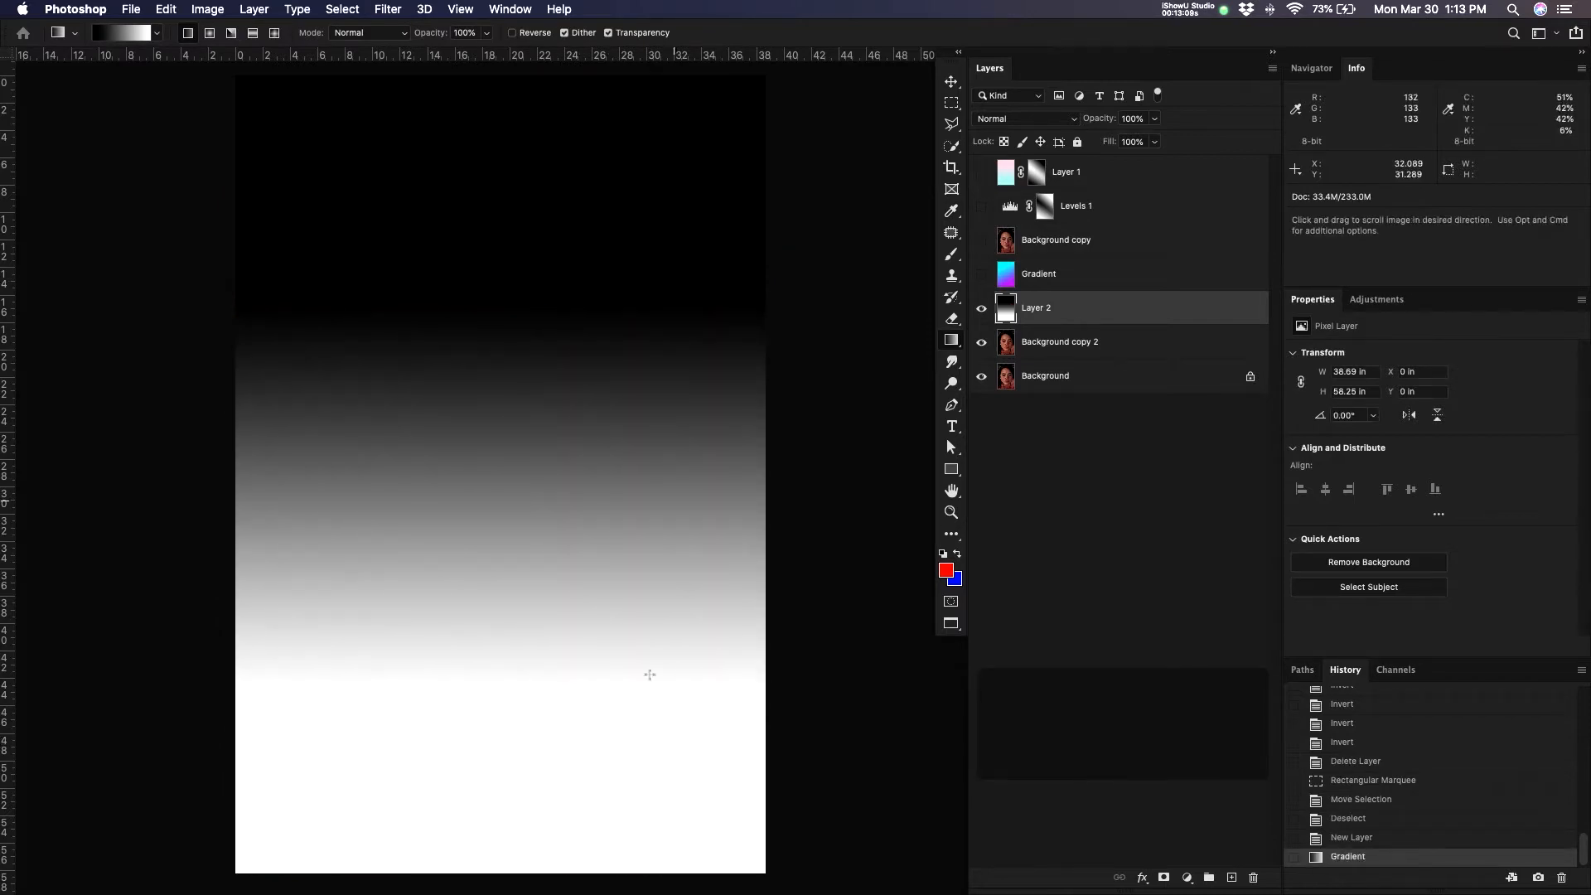
{"action": "mouse_move", "coordinate": [663, 498]}
{"action": "left_mouse_down"}
{"action": "mouse_move", "coordinate": [604, 462]}
{"action": "mouse_move", "coordinate": [636, 497]}
{"action": "left_mouse_up"}
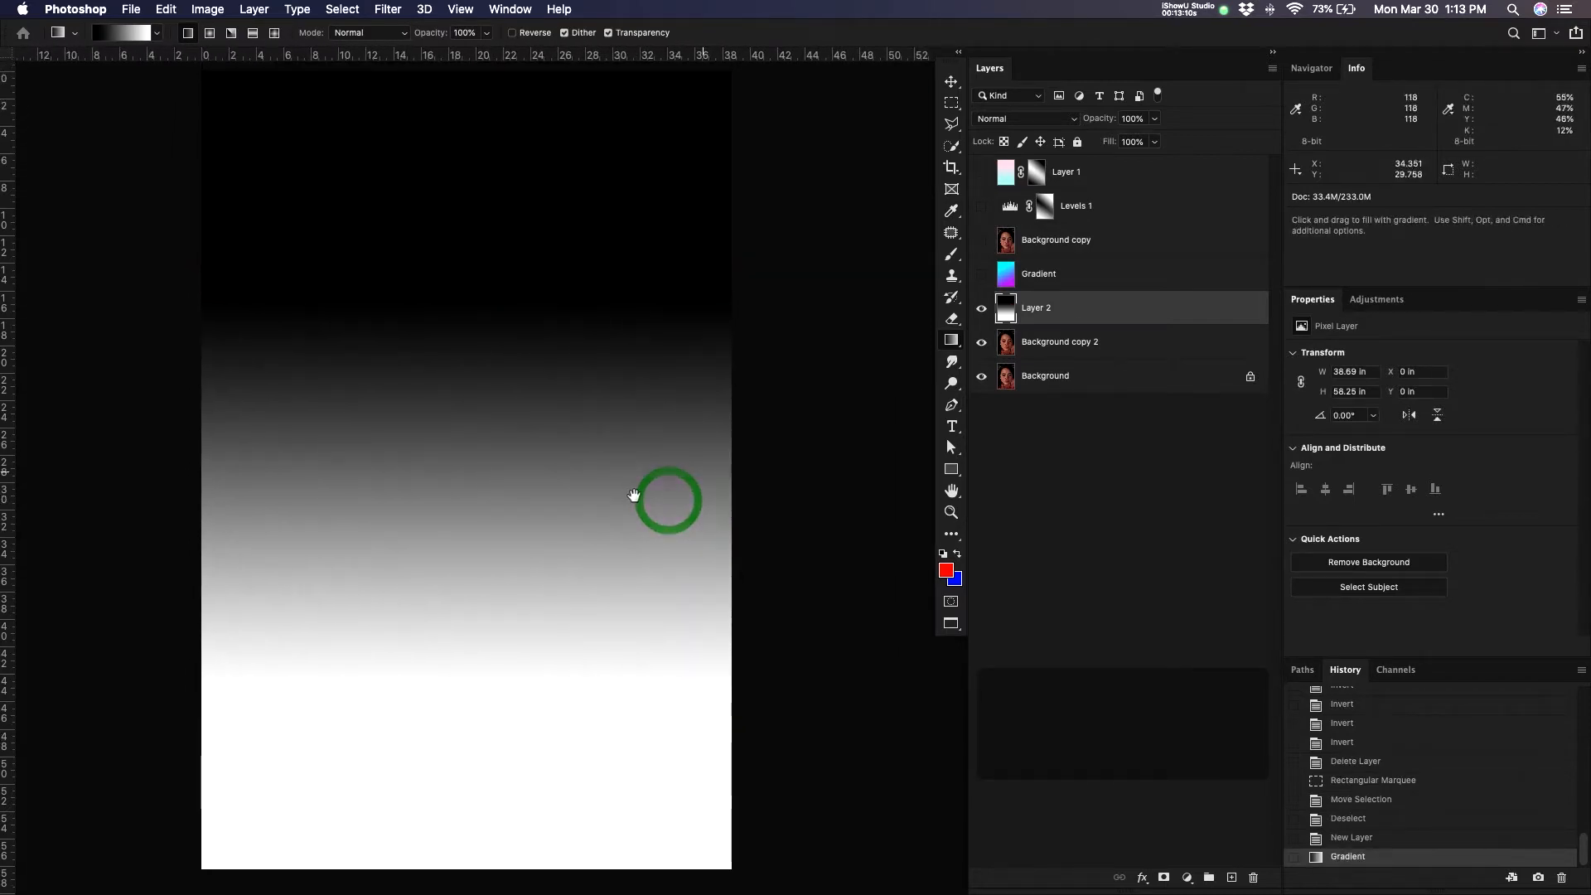
- Try loading the black-to-white gradient layer as a selection, then deselect and delete that layer
{"action": "left_click", "coordinate": [1006, 314], "text": "super"}
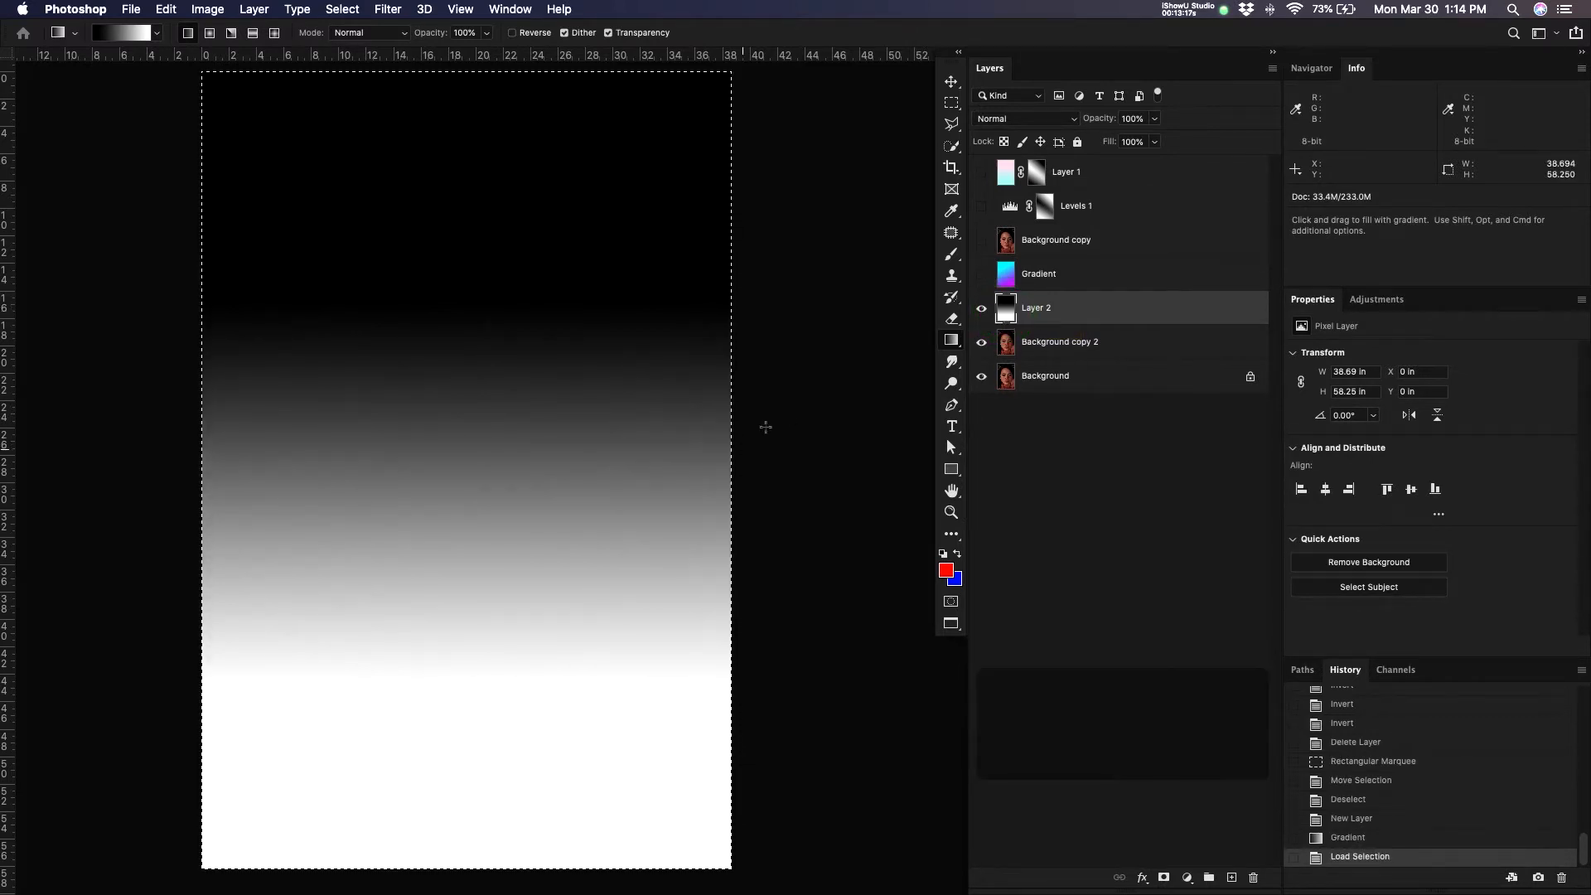
{"action": "key", "text": "super+d"}
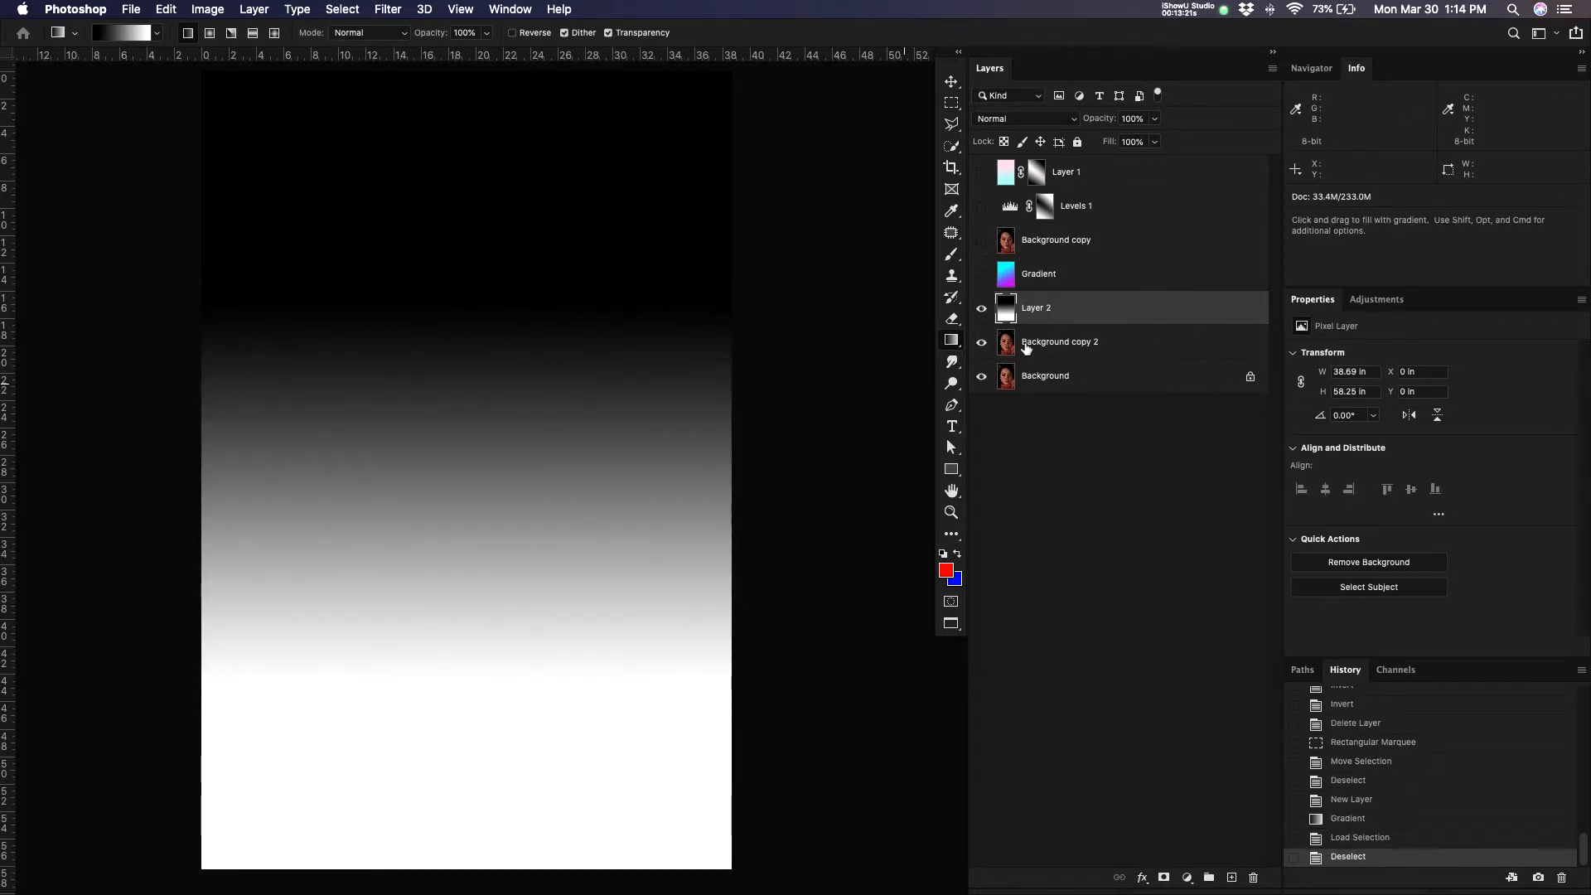
{"action": "key", "text": "BackSpace"}
- Create a new layer above Background copy 2 and draw a diagonal red Foreground to Transparent gradient from the upper-left forehead toward the lower-right shoulder
{"action": "key", "text": "super+shift+n"}
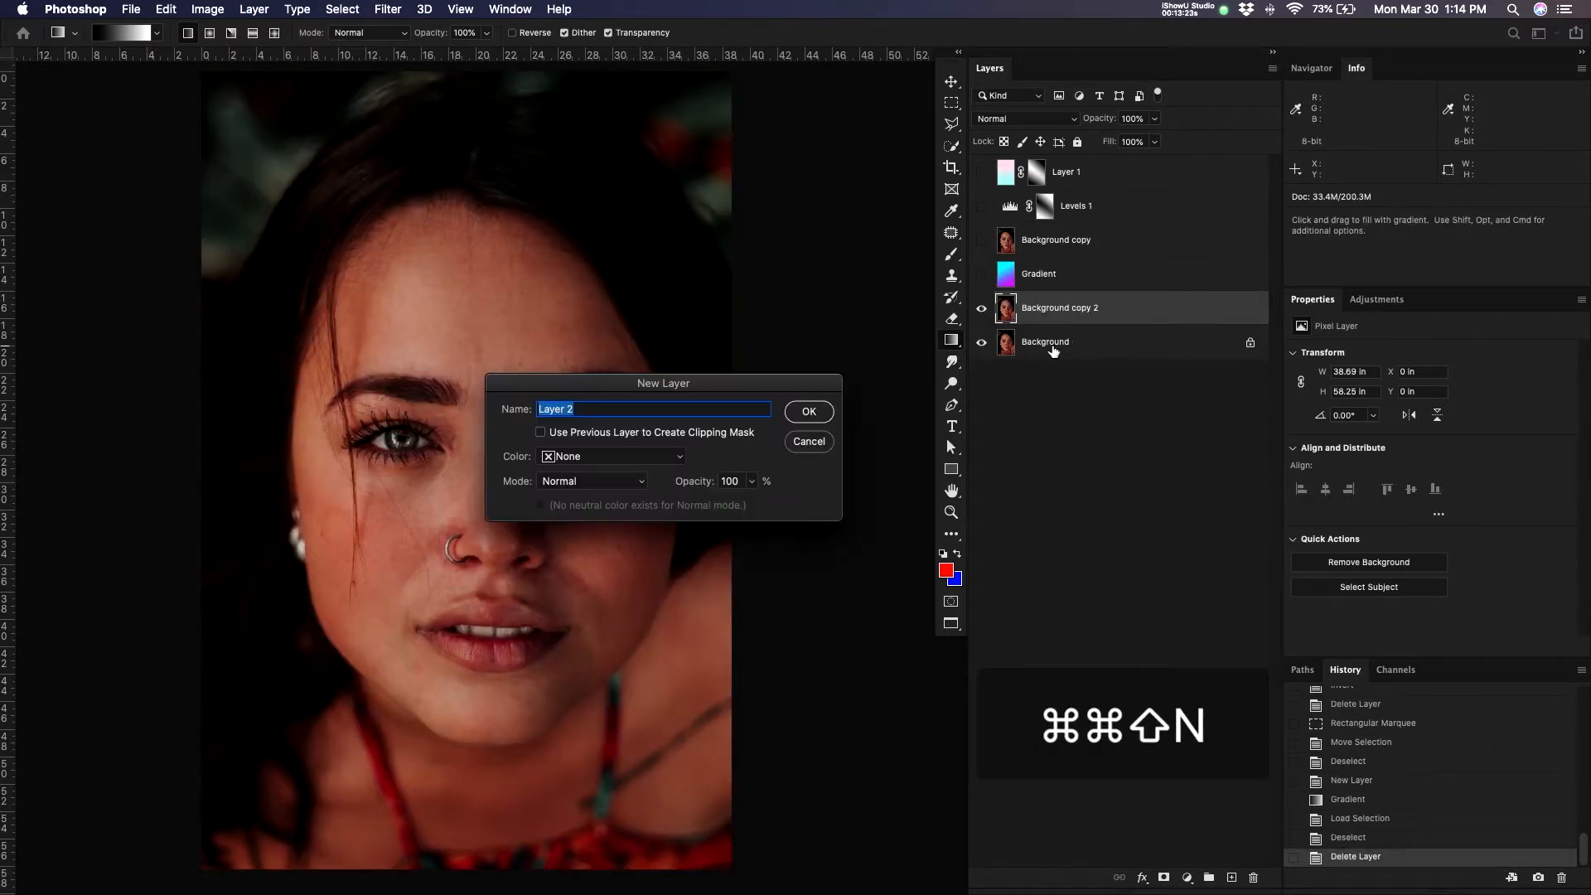
{"action": "key", "text": "Return"}
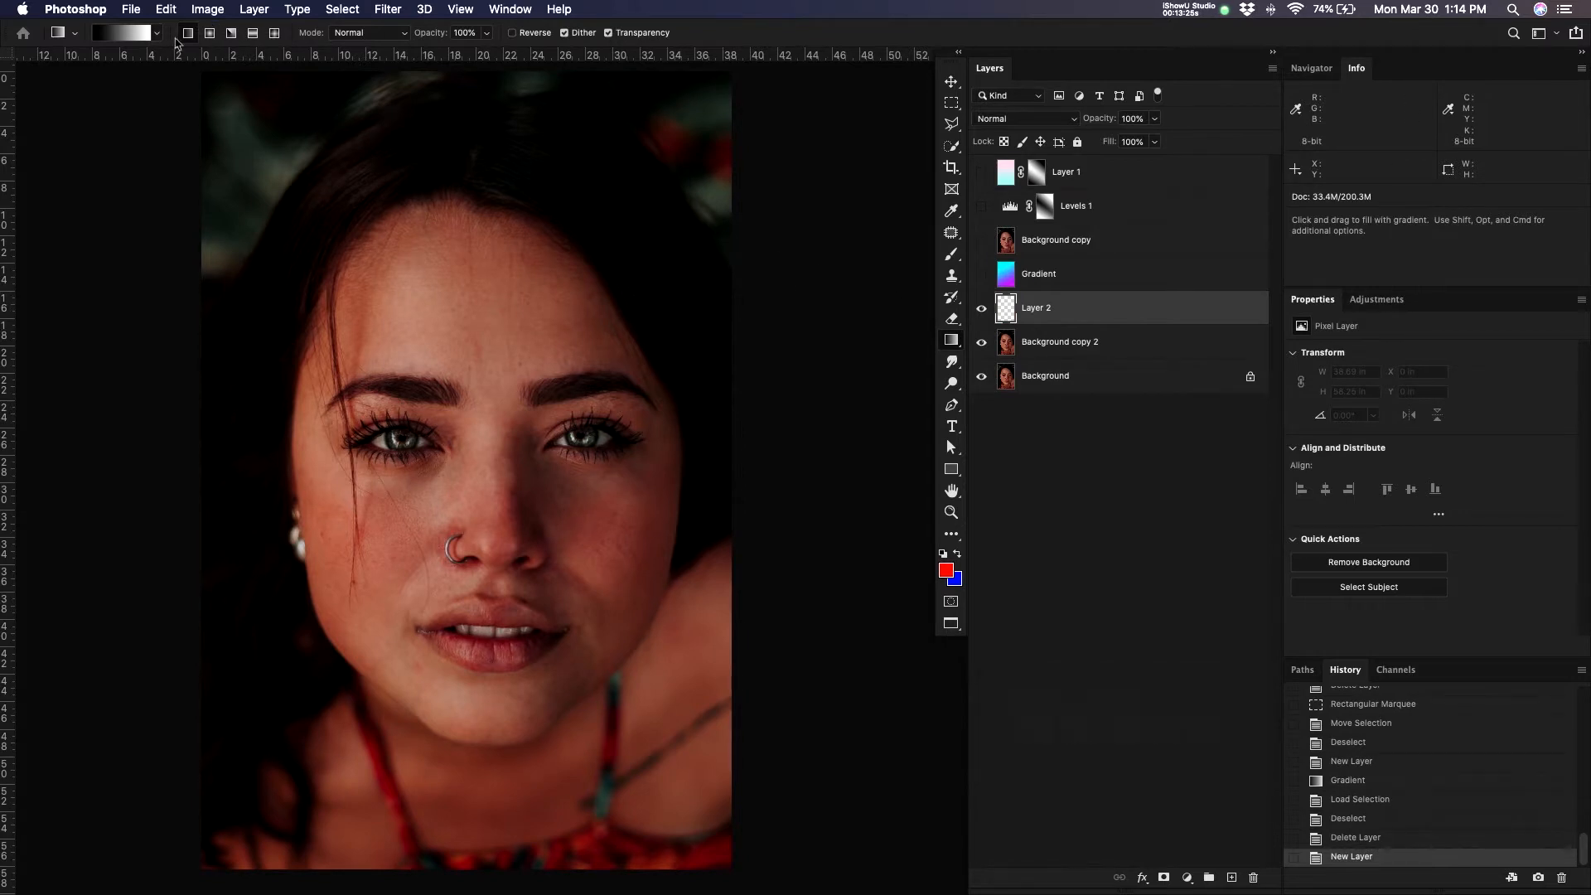
{"action": "left_click", "coordinate": [122, 32]}
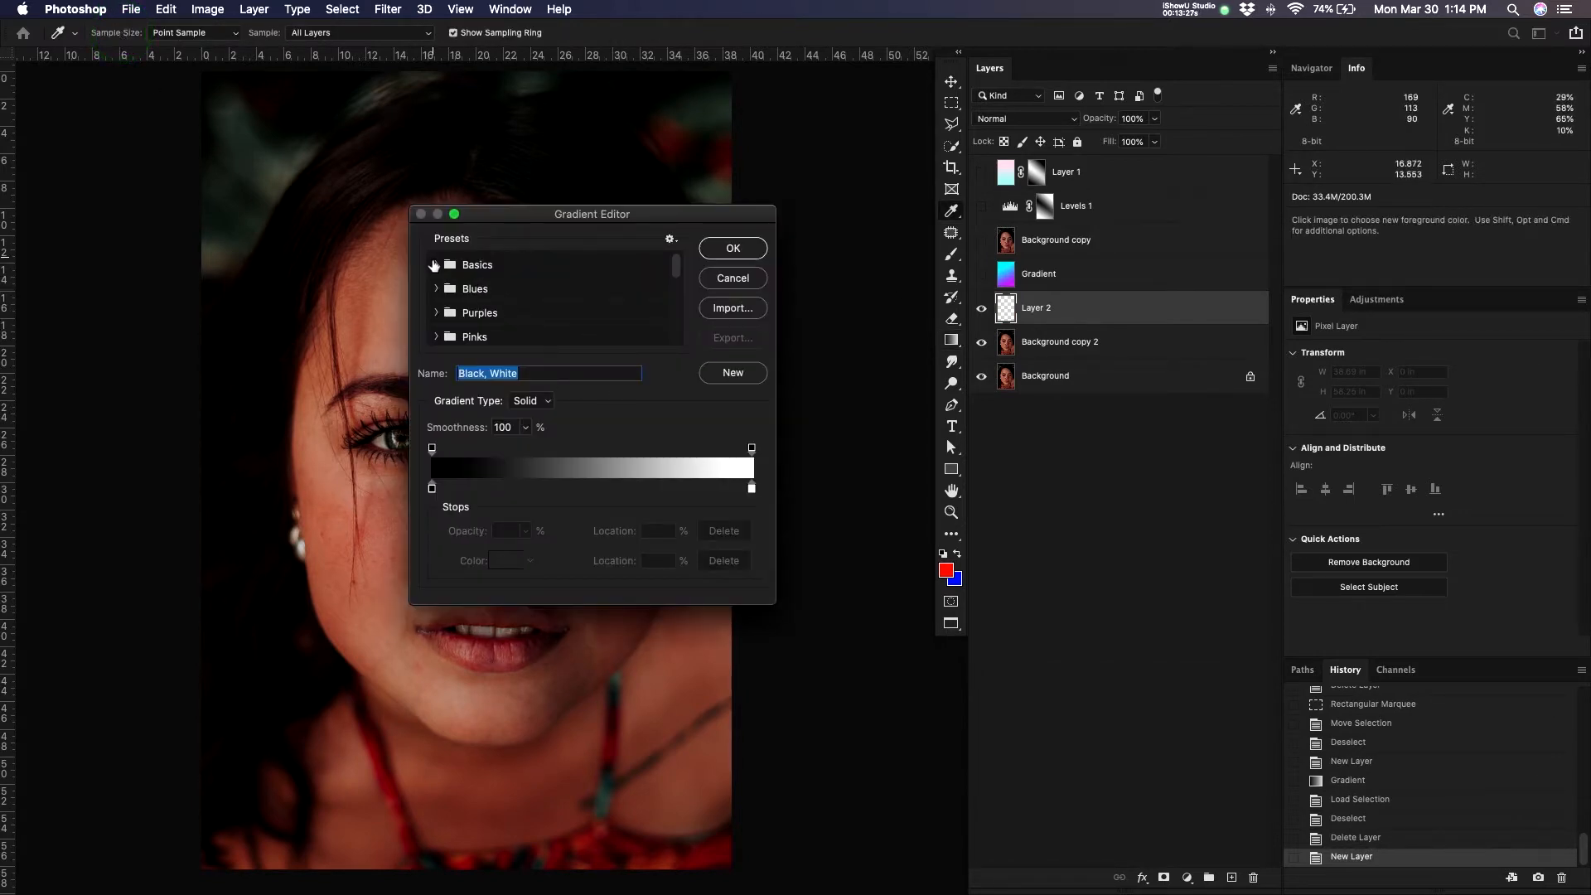
{"action": "left_click", "coordinate": [437, 267]}
{"action": "left_click", "coordinate": [435, 265]}
{"action": "left_click", "coordinate": [533, 301]}
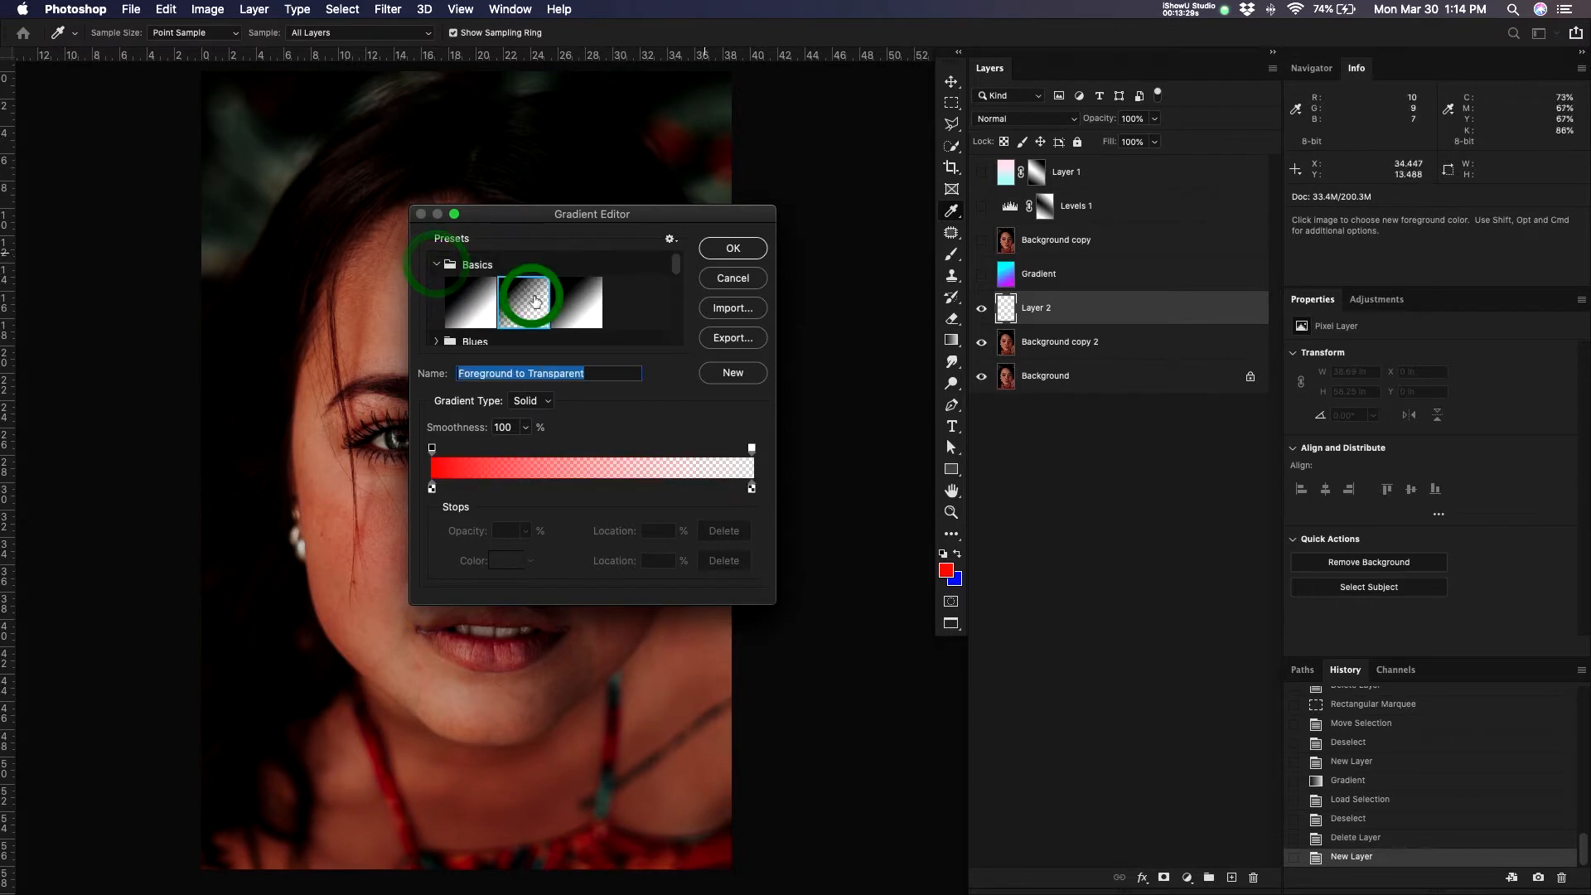
{"action": "left_click", "coordinate": [728, 248]}
{"action": "left_click_drag", "start_coordinate": [337, 241], "coordinate": [631, 693]}
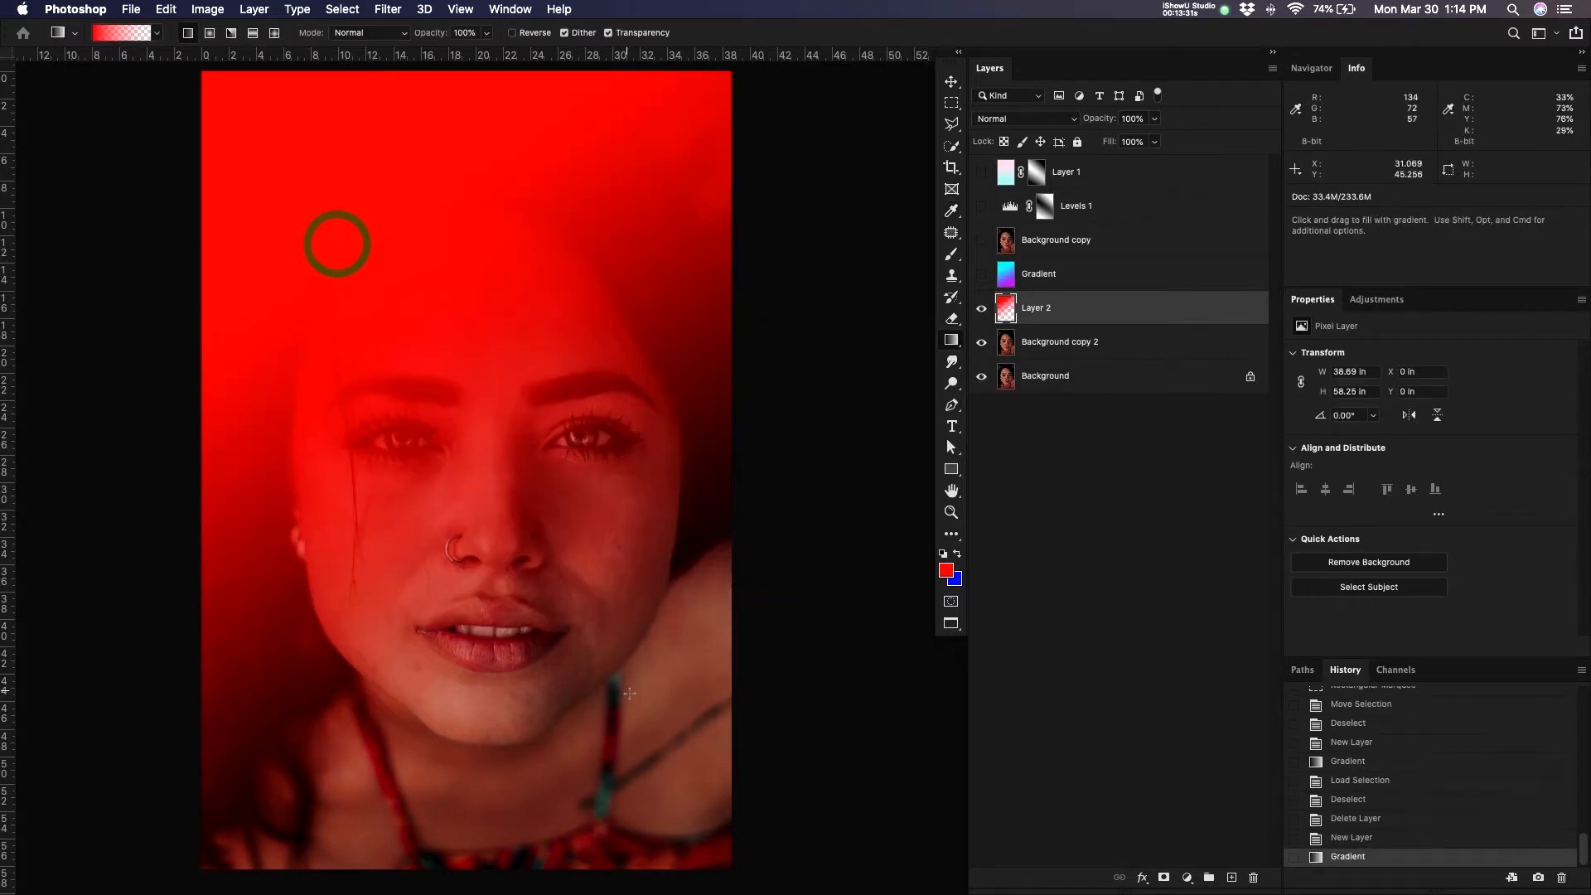
- Load the red gradient on Layer 2 as a selection, show the channels, and hide Layer 2
{"action": "left_click", "coordinate": [1005, 308], "text": "super"}
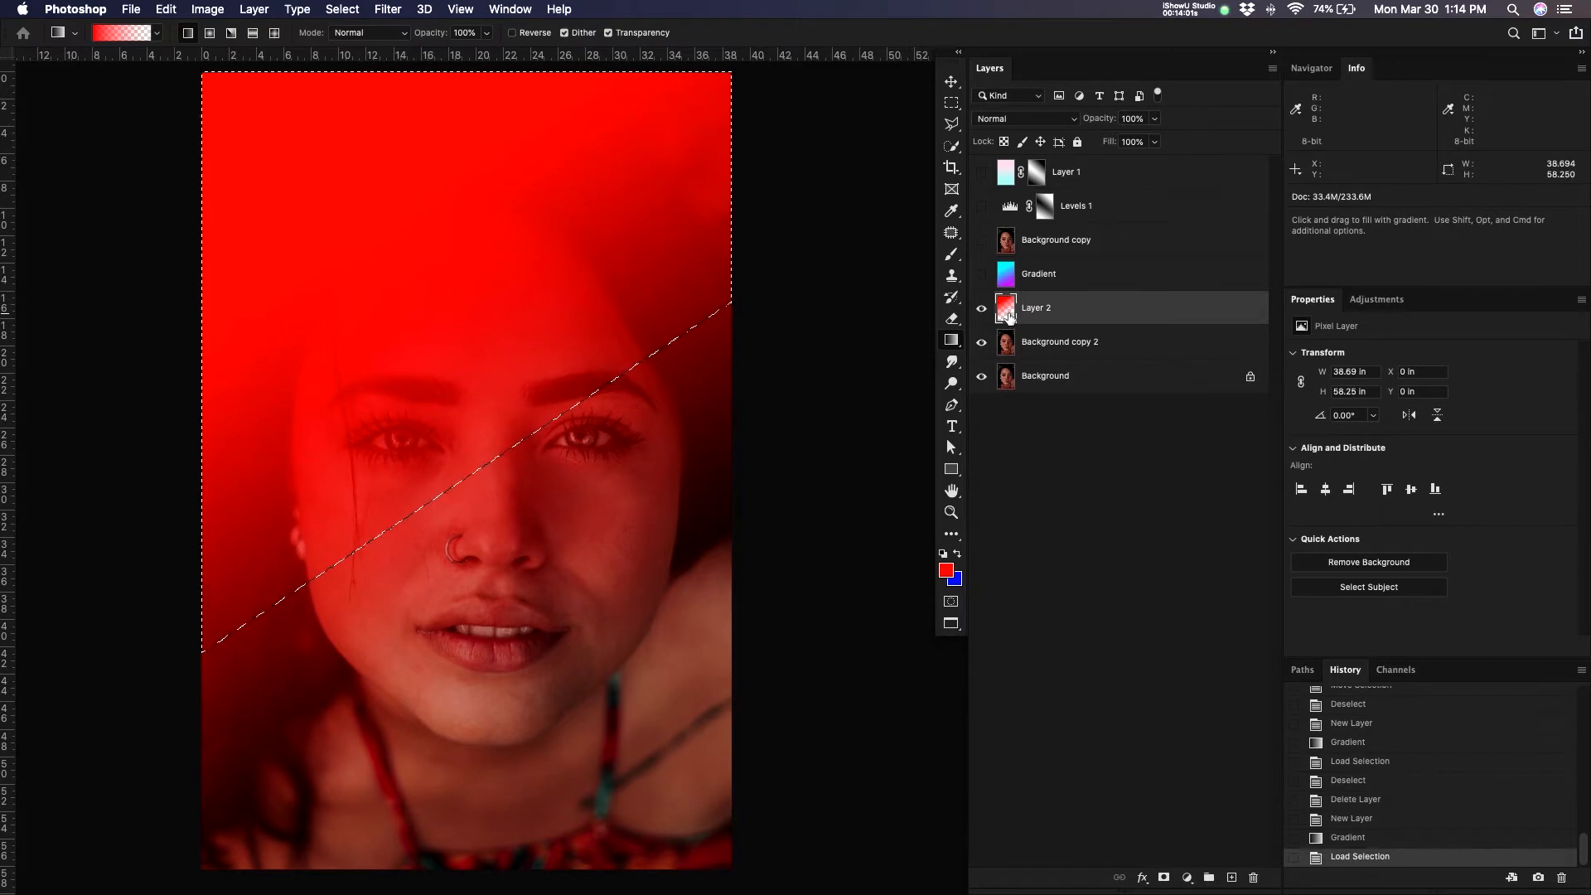
{"action": "key", "text": "super"}
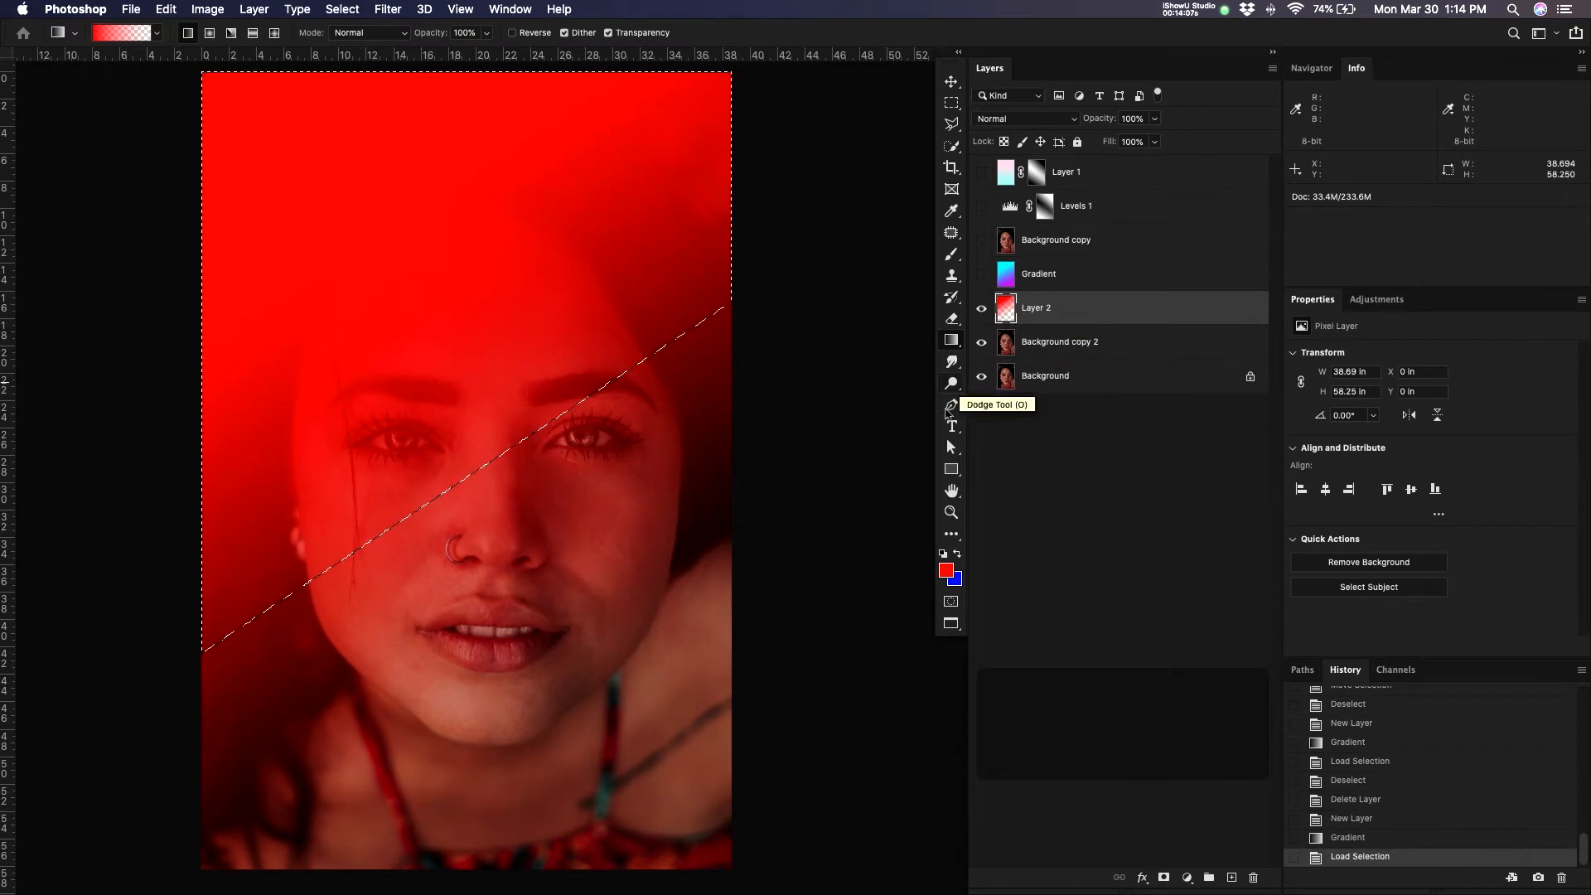
{"action": "left_click", "coordinate": [1008, 314], "text": "super"}
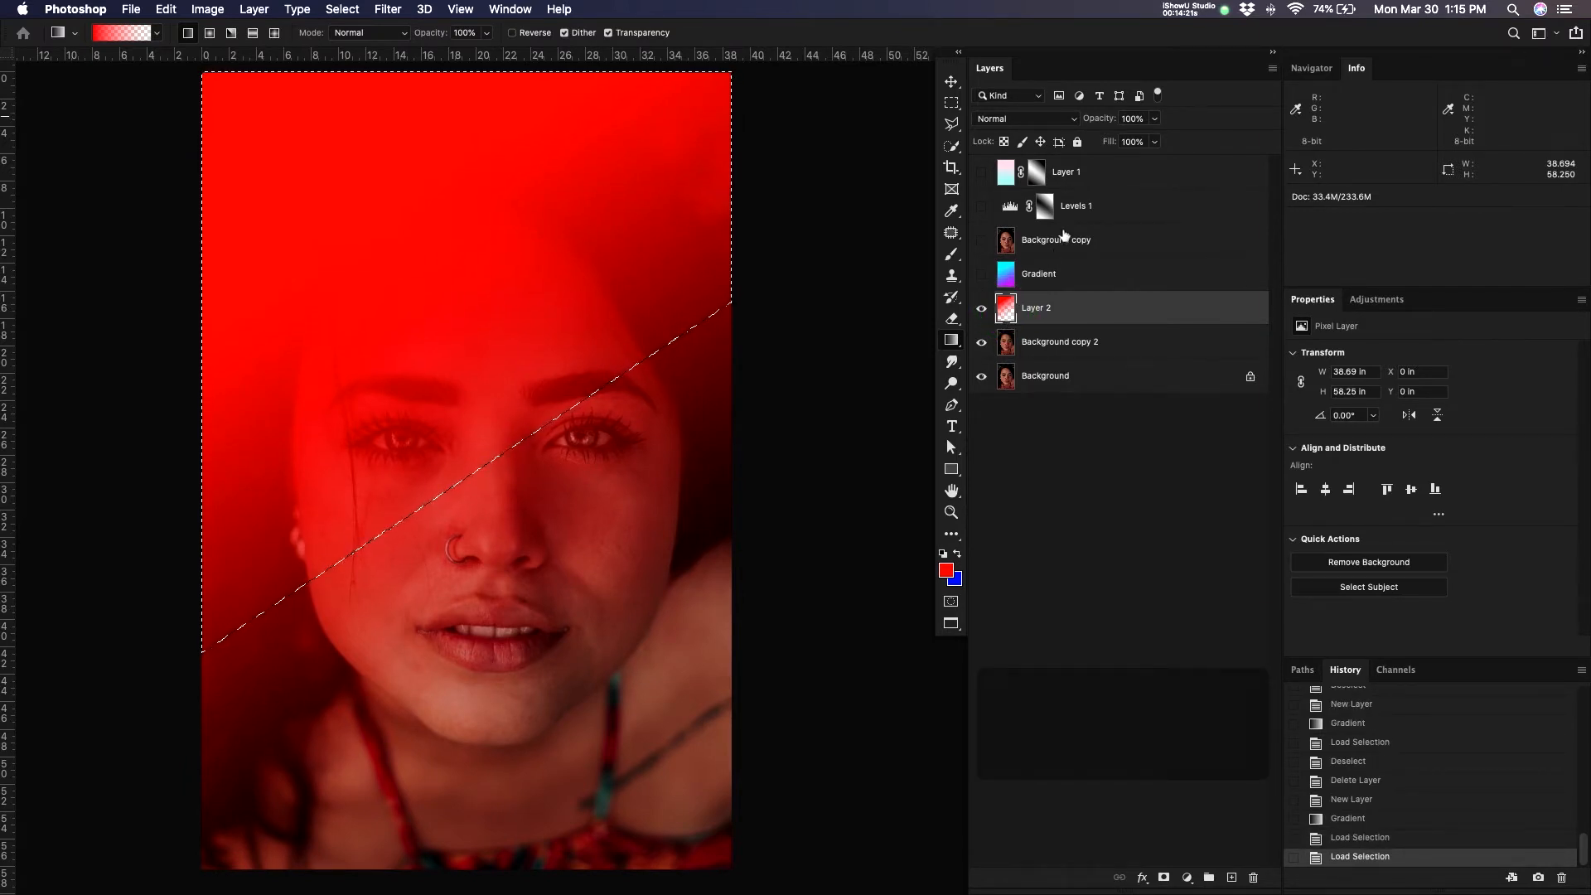
{"action": "left_click", "coordinate": [1399, 669]}
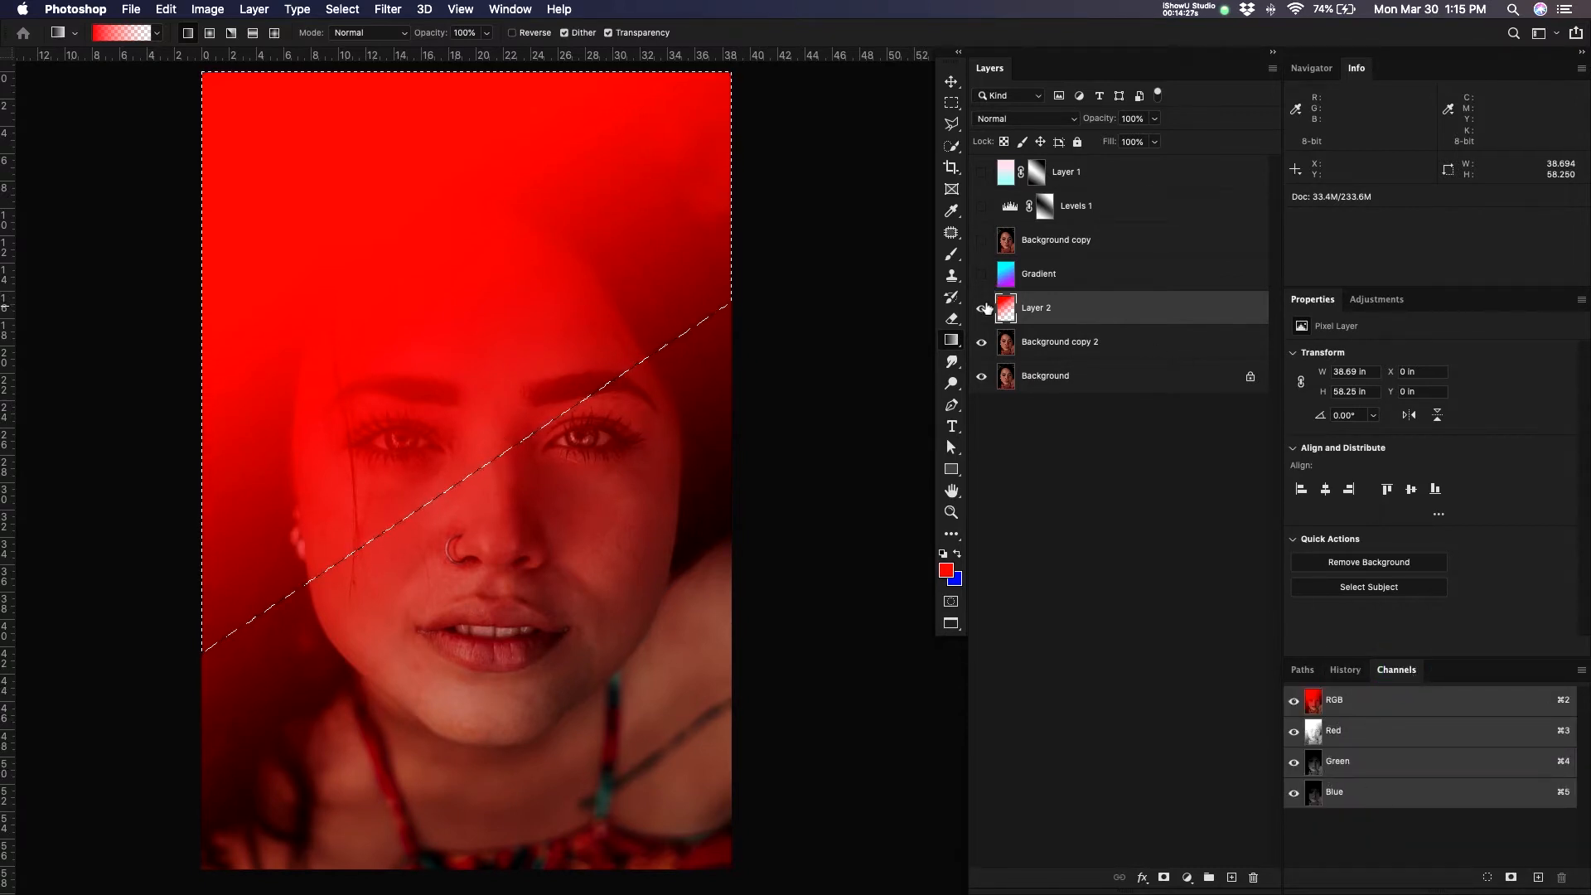
{"action": "left_click", "coordinate": [982, 311]}
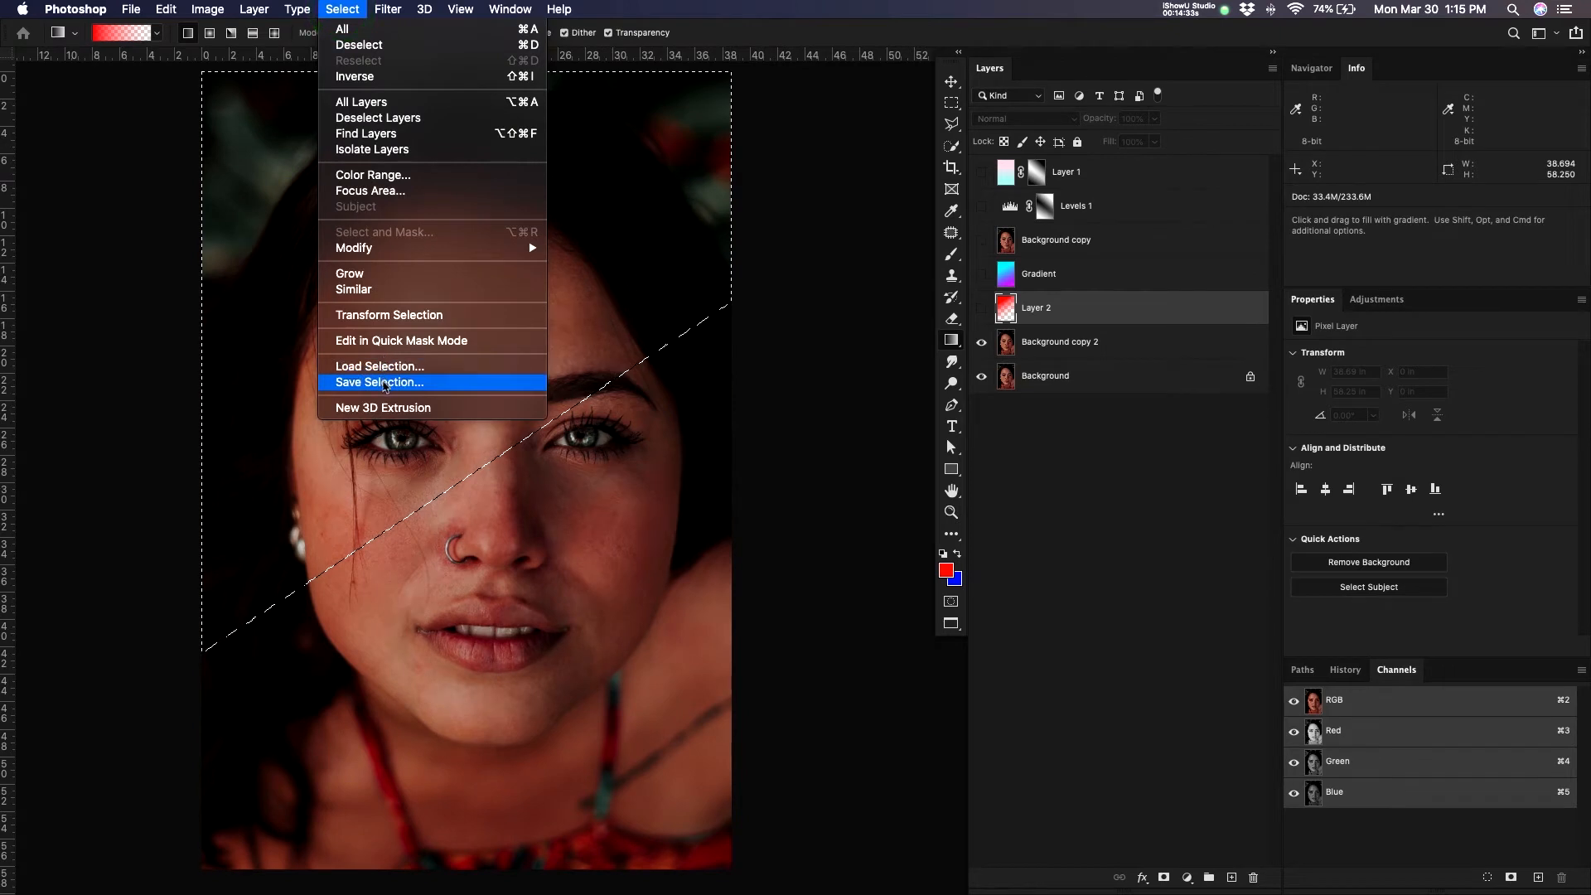
- Save the active selection as a new channel named Gradient and deselect it
{"action": "left_click", "coordinate": [384, 383]}
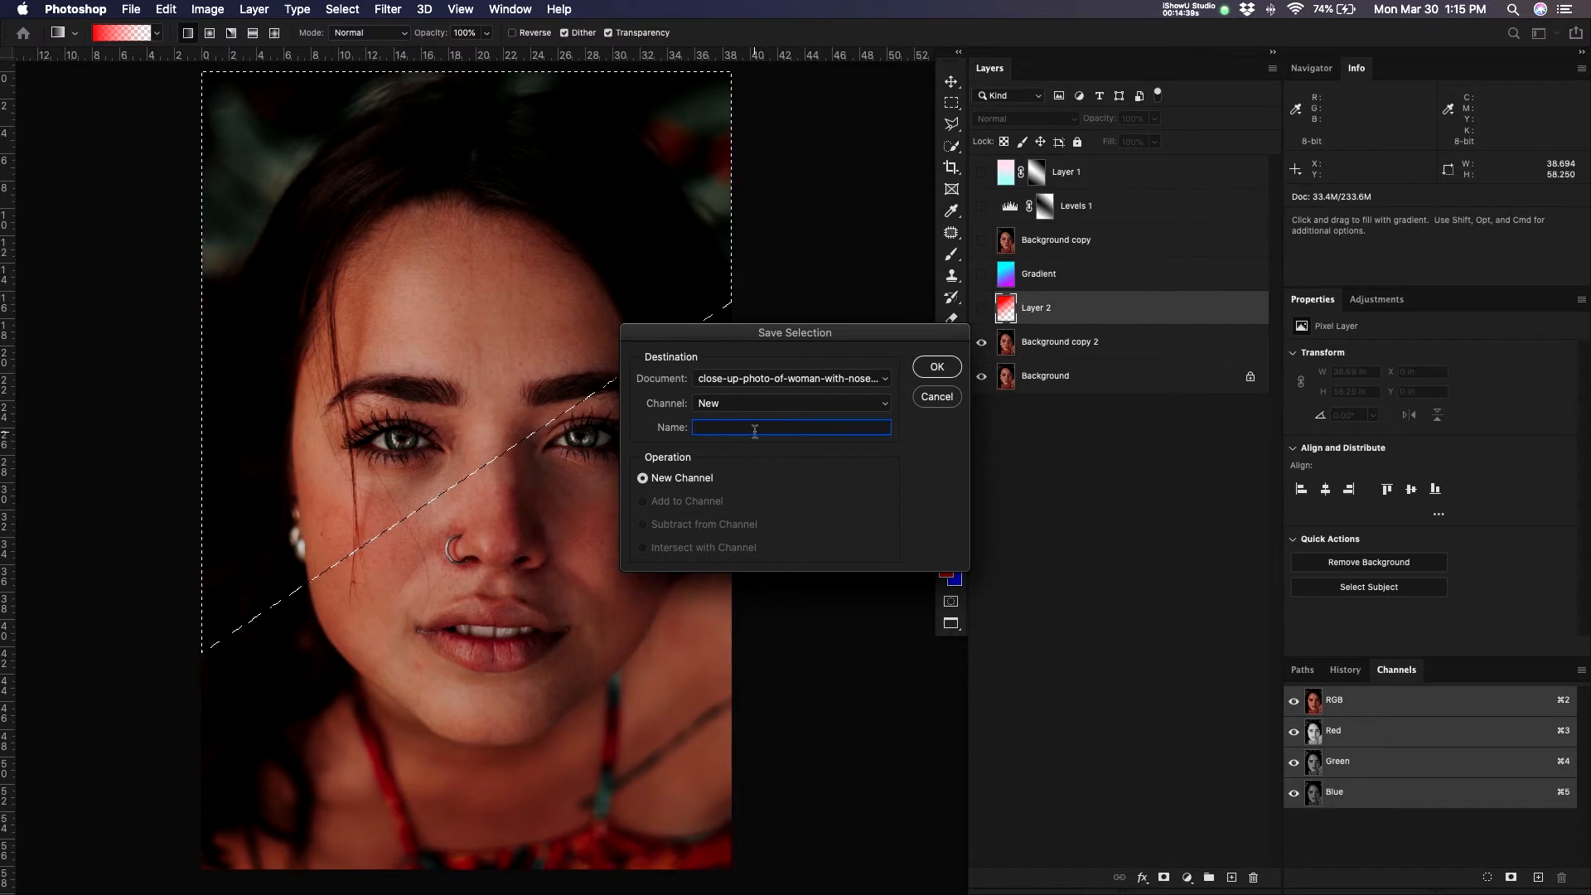
{"action": "type", "text": "Gradient"}
{"action": "key", "text": "Return"}
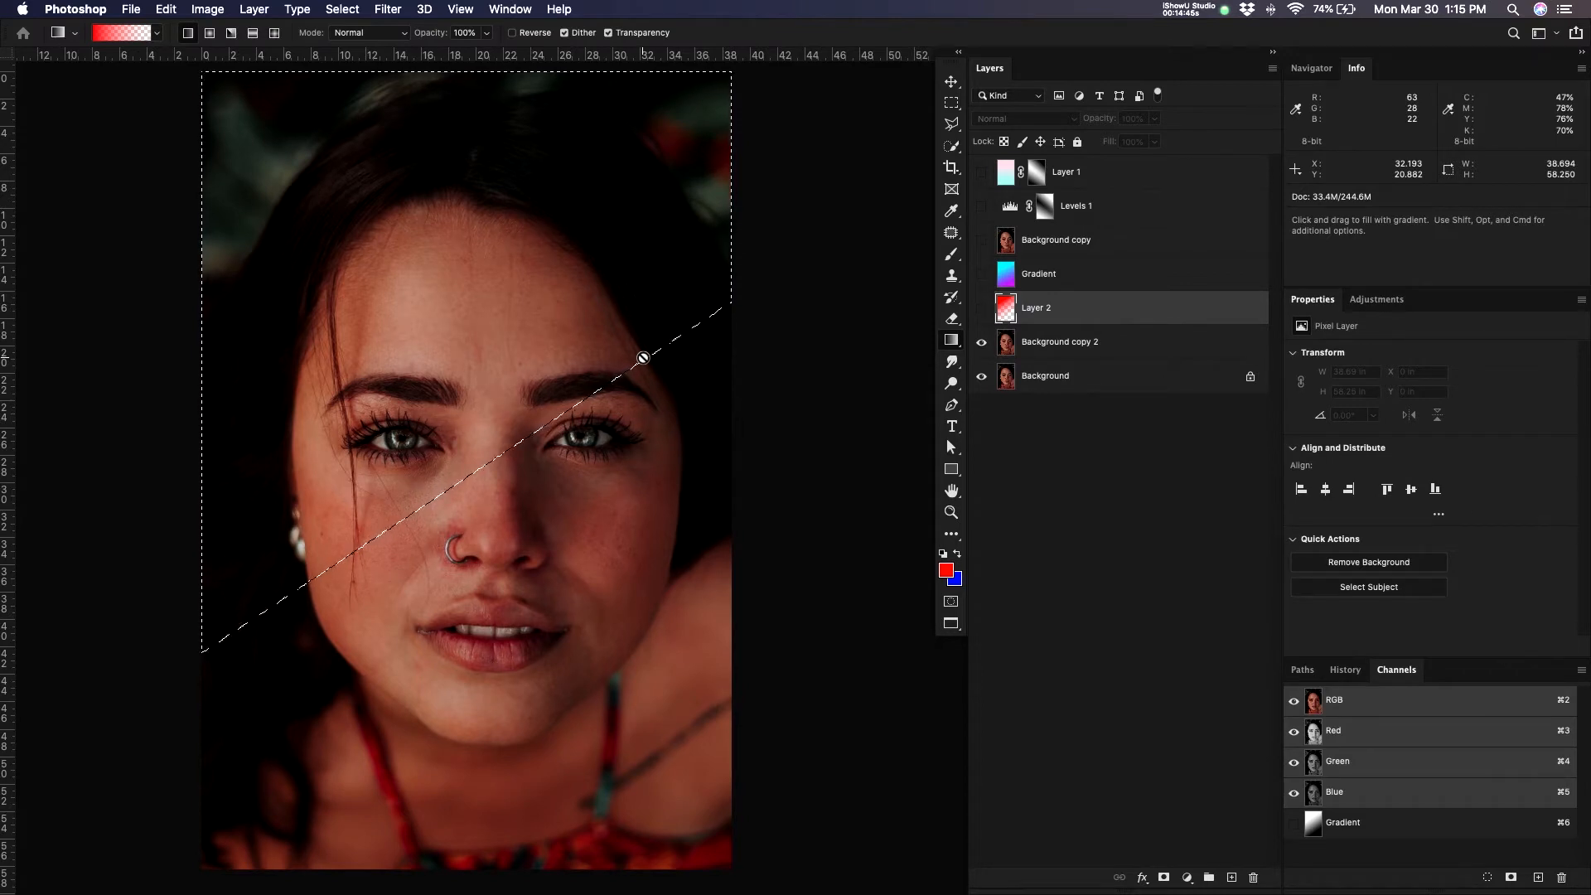
{"action": "key", "text": "super+d"}
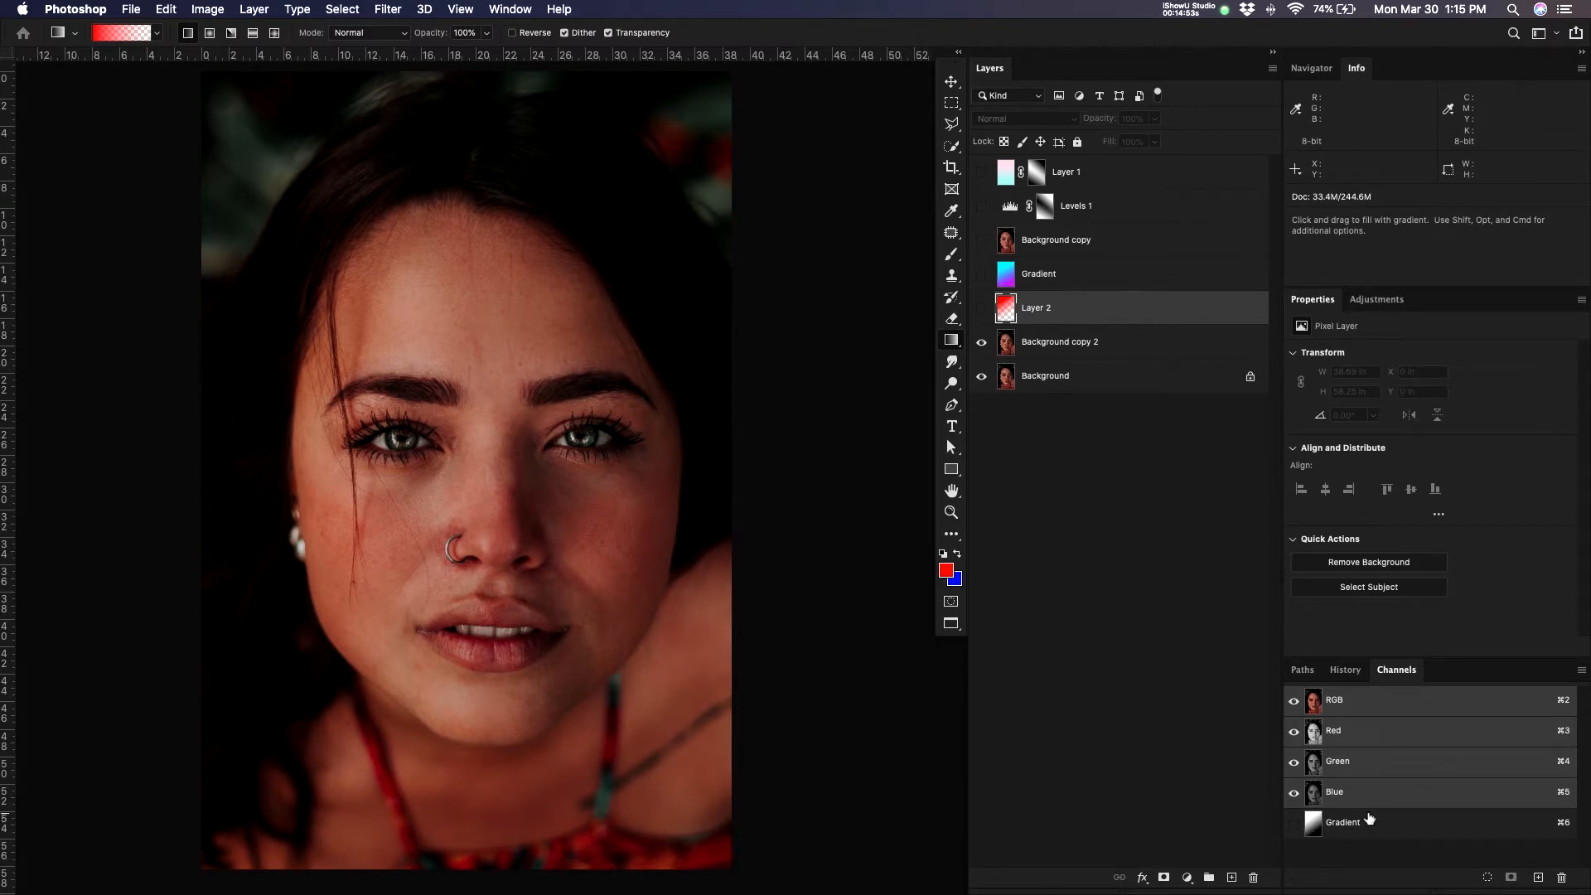
- View the Red, Green and Blue channels individually and return to the RGB composite
{"action": "left_click", "coordinate": [1360, 732]}
{"action": "left_click", "coordinate": [1376, 759]}
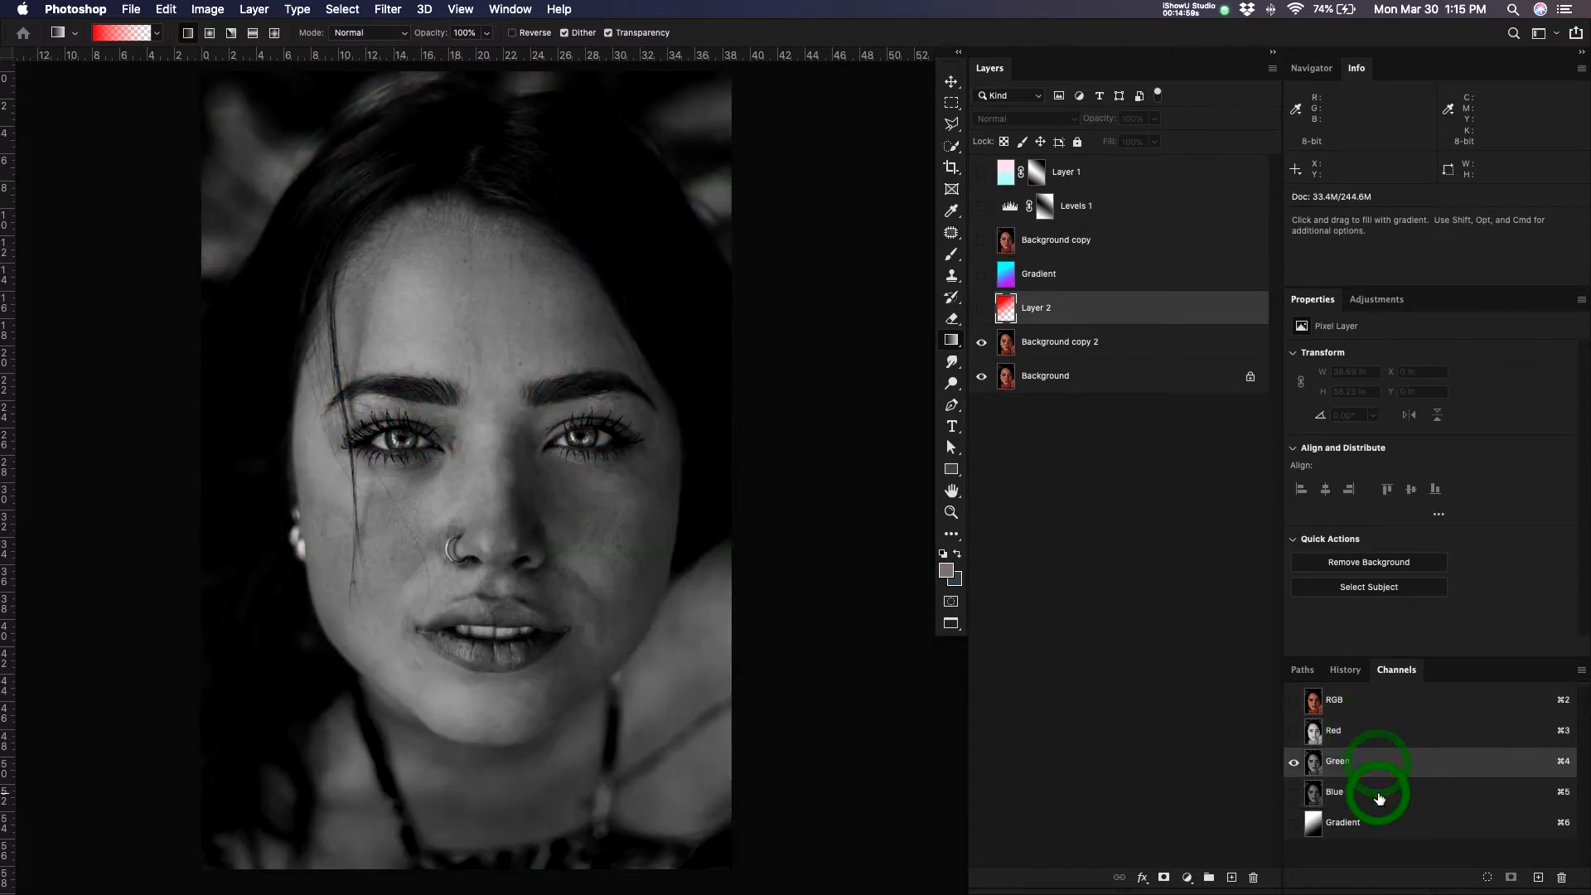
{"action": "left_click", "coordinate": [1380, 796]}
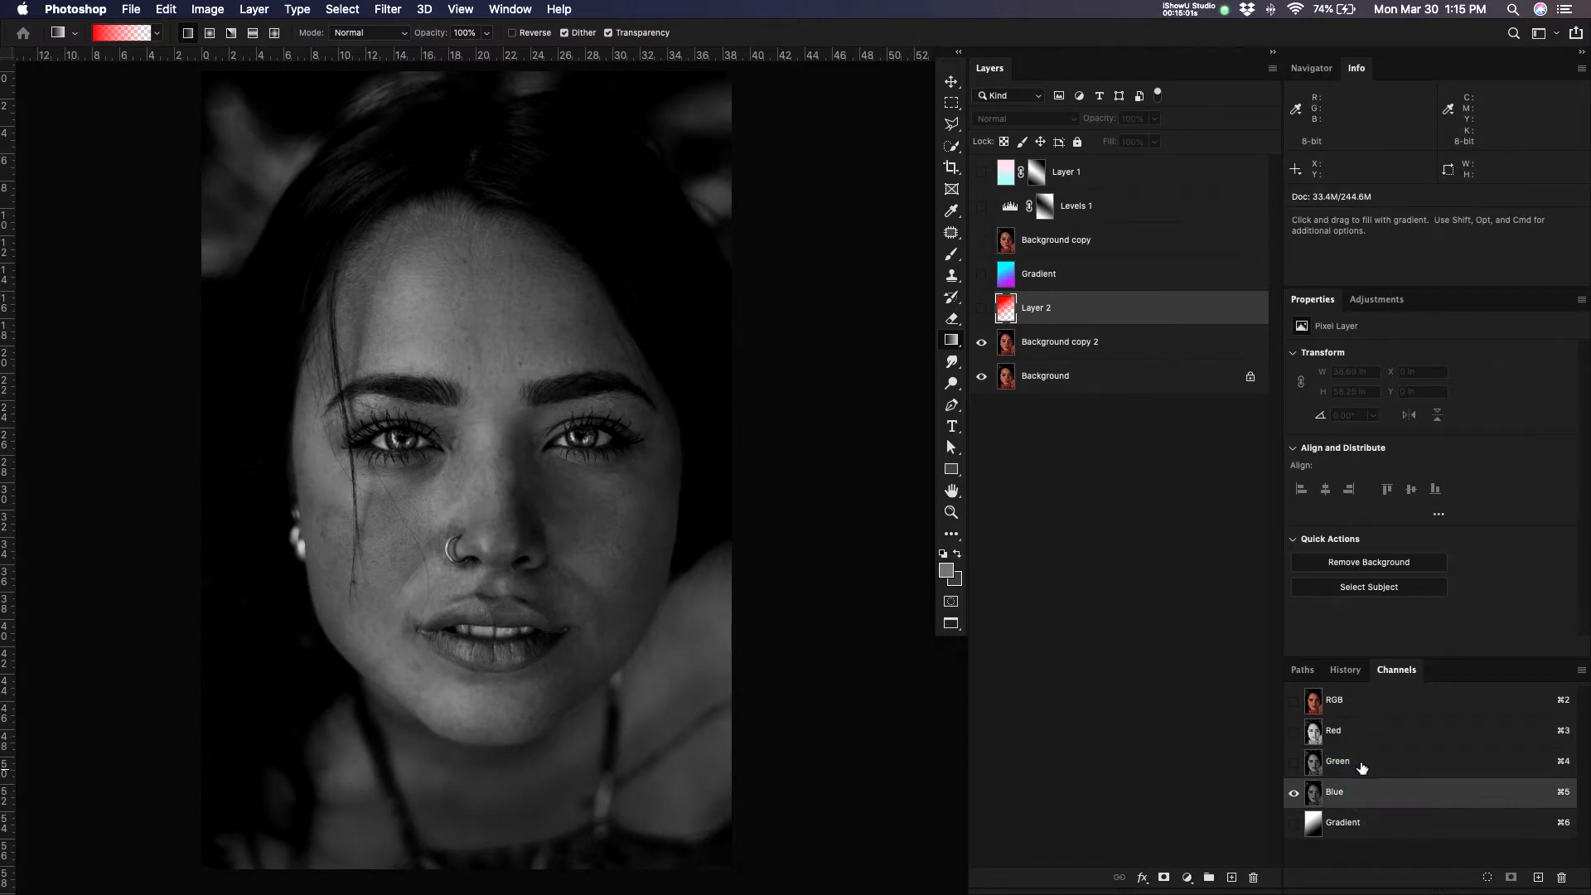
{"action": "left_click", "coordinate": [1373, 715]}
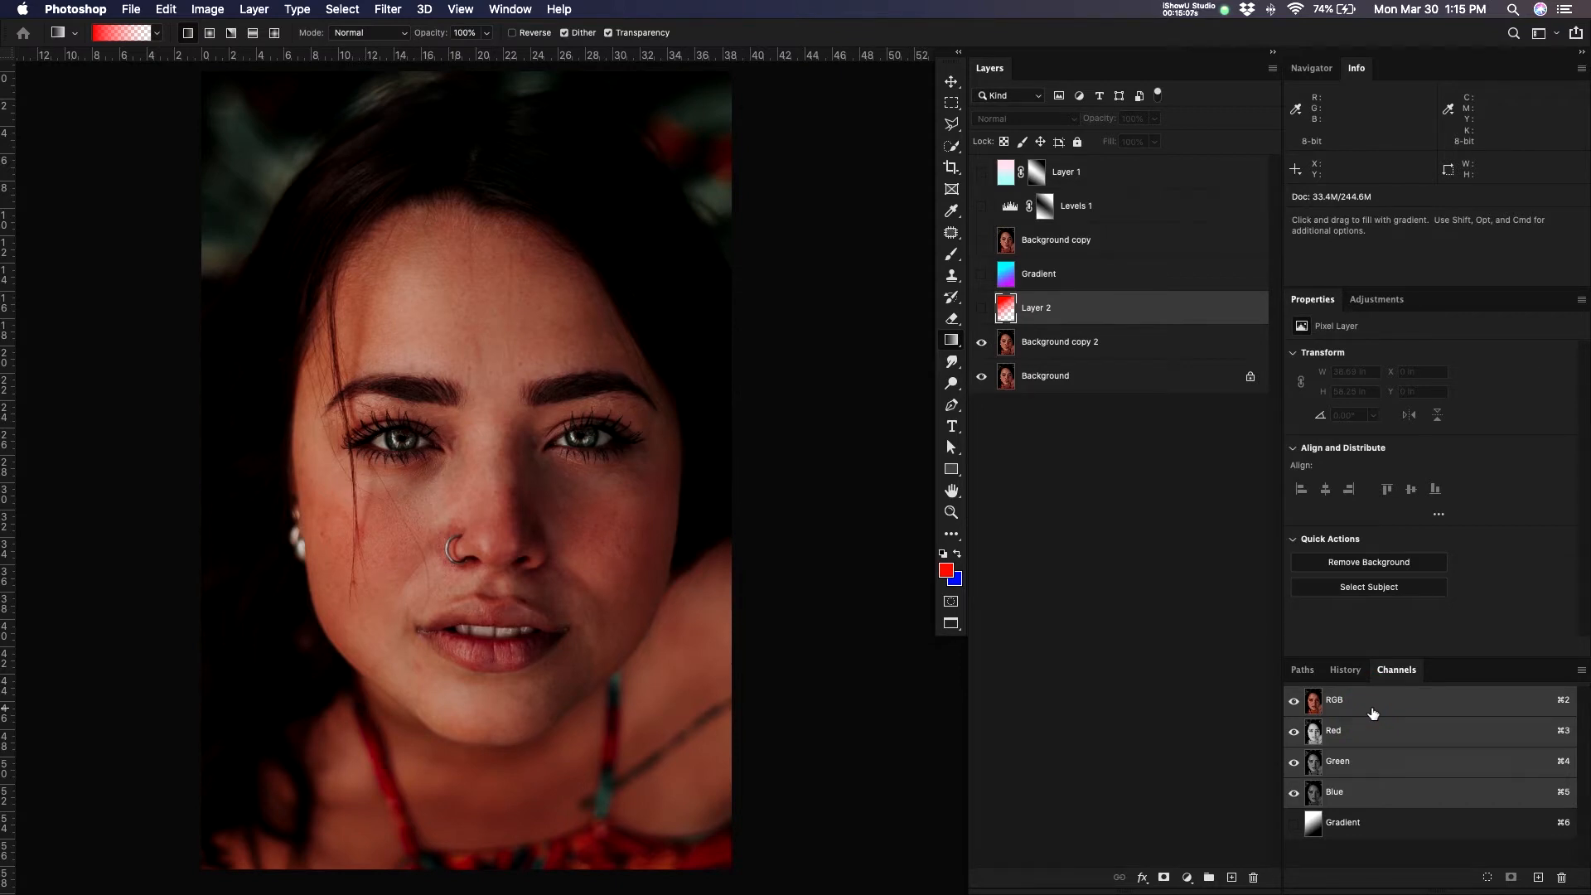
- View the Gradient channel, load it as a selection, and return to the RGB composite
{"action": "left_click", "coordinate": [1414, 825]}
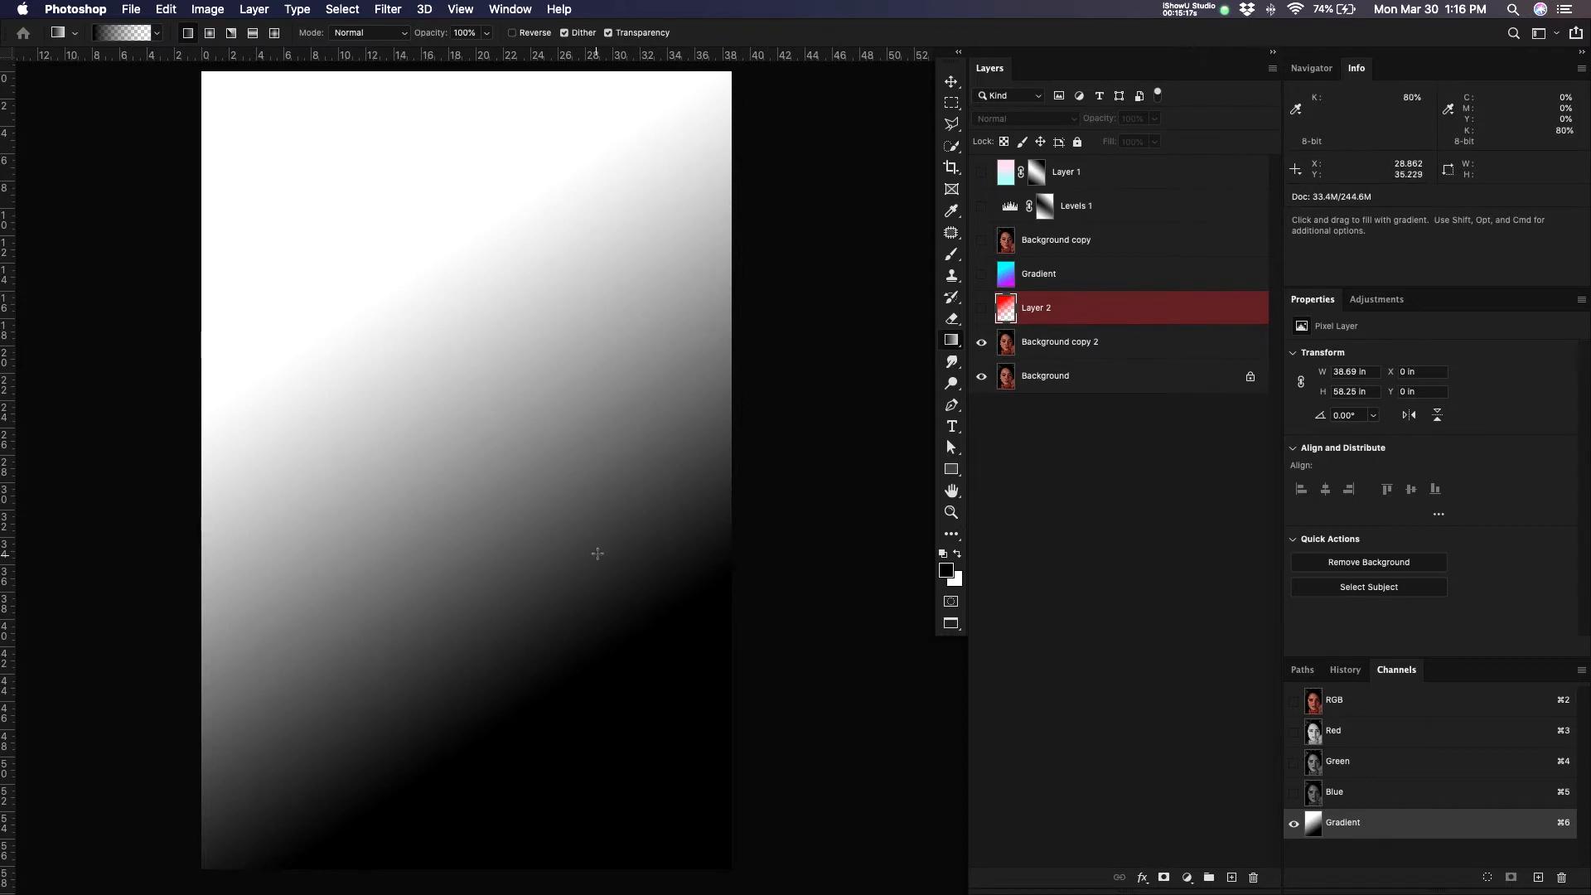
{"action": "key", "text": "v"}
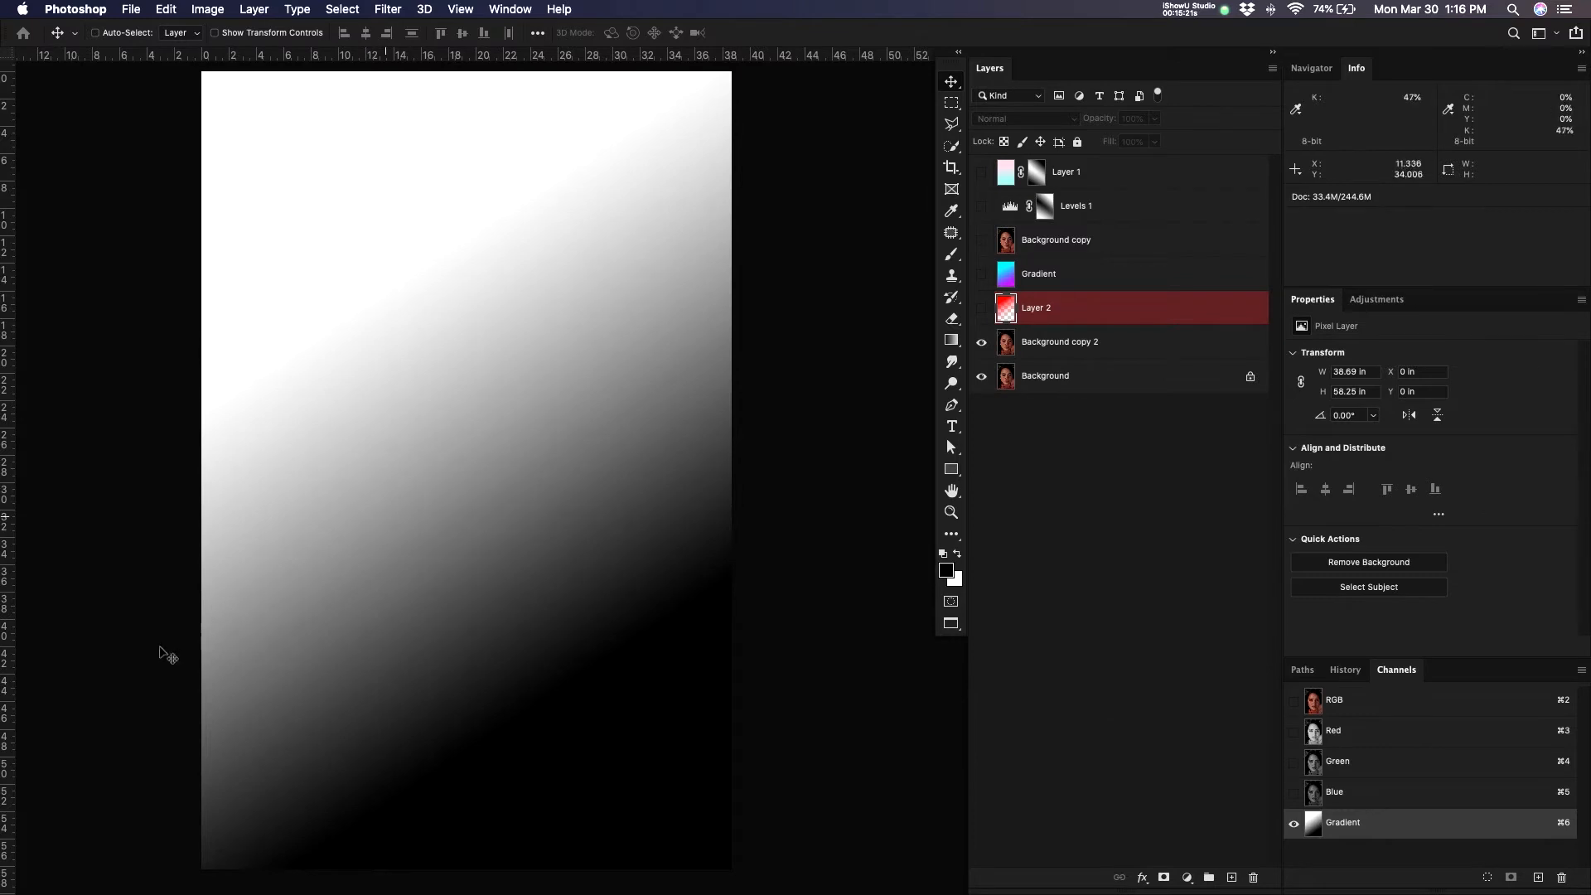
{"action": "left_click", "coordinate": [1313, 823], "text": "super"}
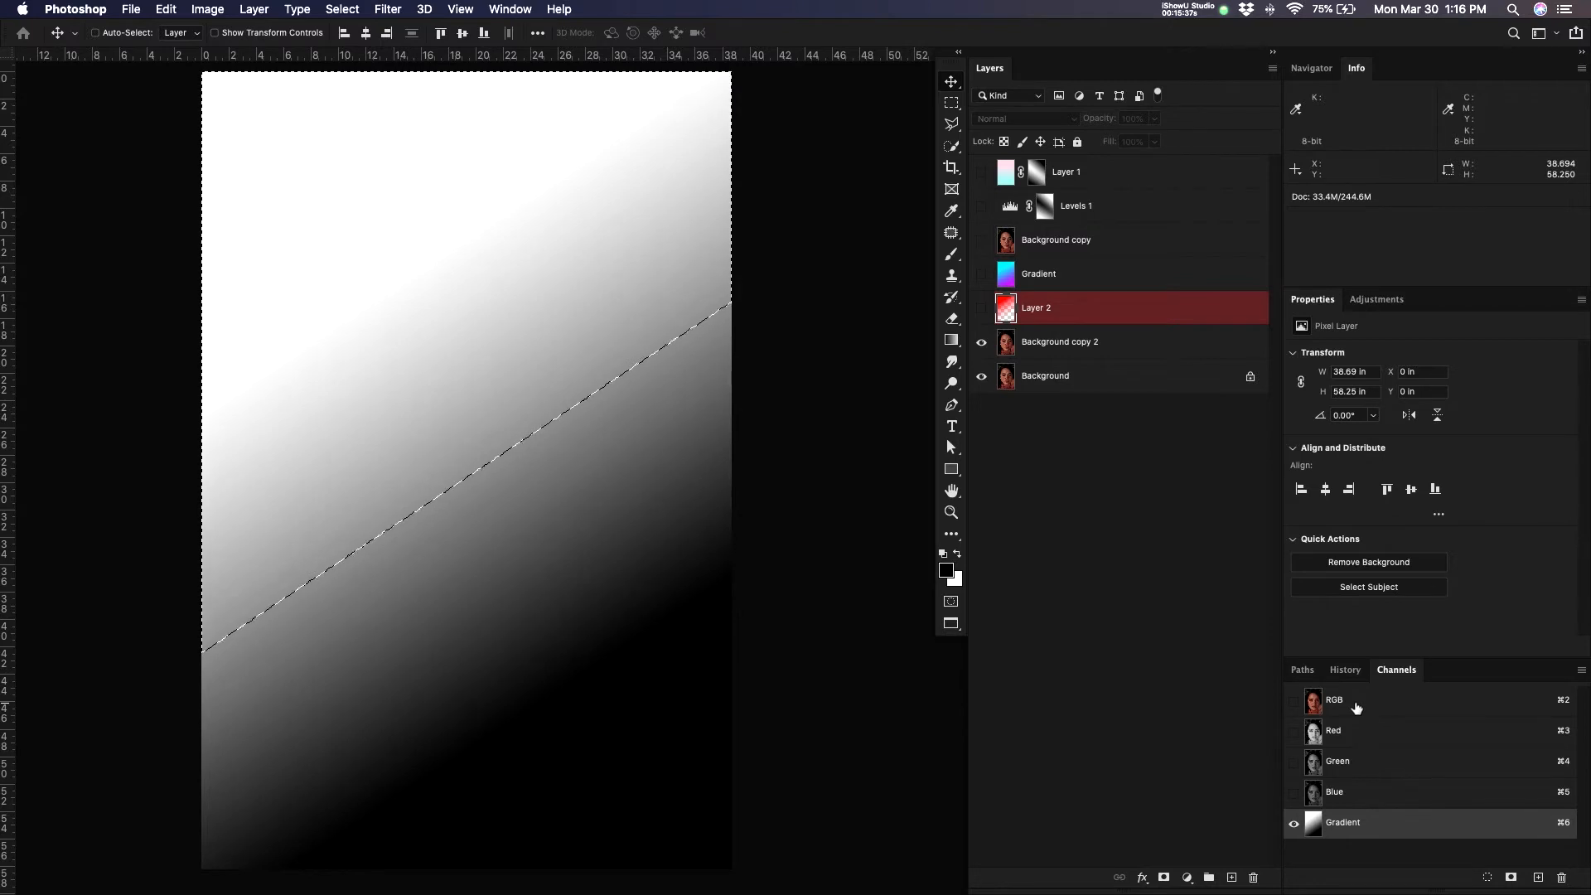
{"action": "left_click", "coordinate": [1353, 701]}
{"action": "left_click", "coordinate": [1309, 675]}
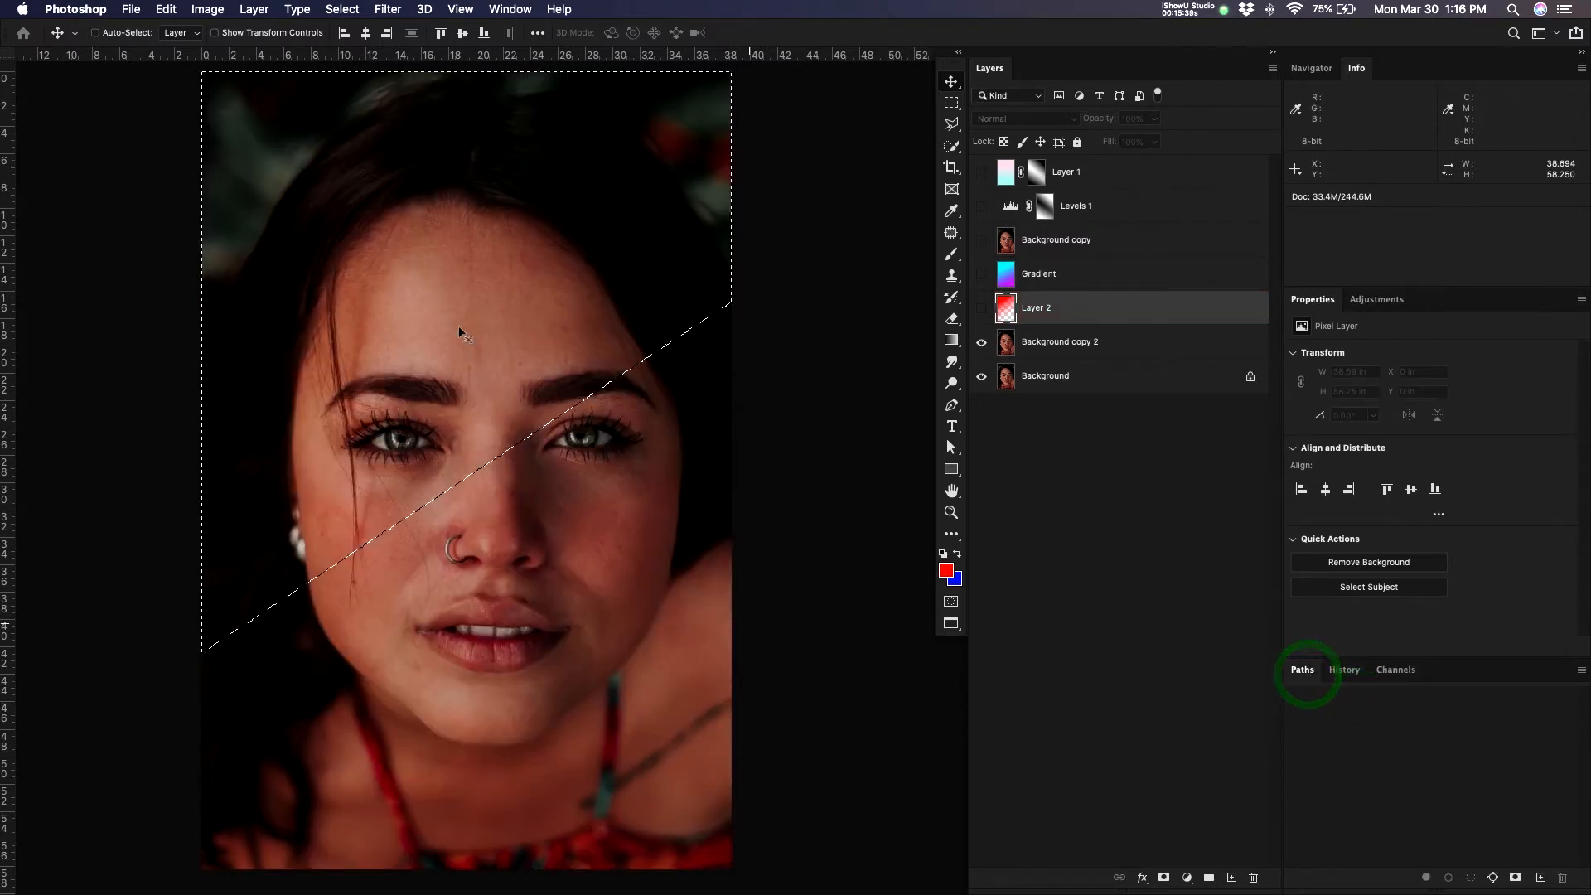
- Add a Levels adjustment layer above Layer 2 masked by the active selection, and try lowering its white input level
{"action": "left_click", "coordinate": [1192, 878]}
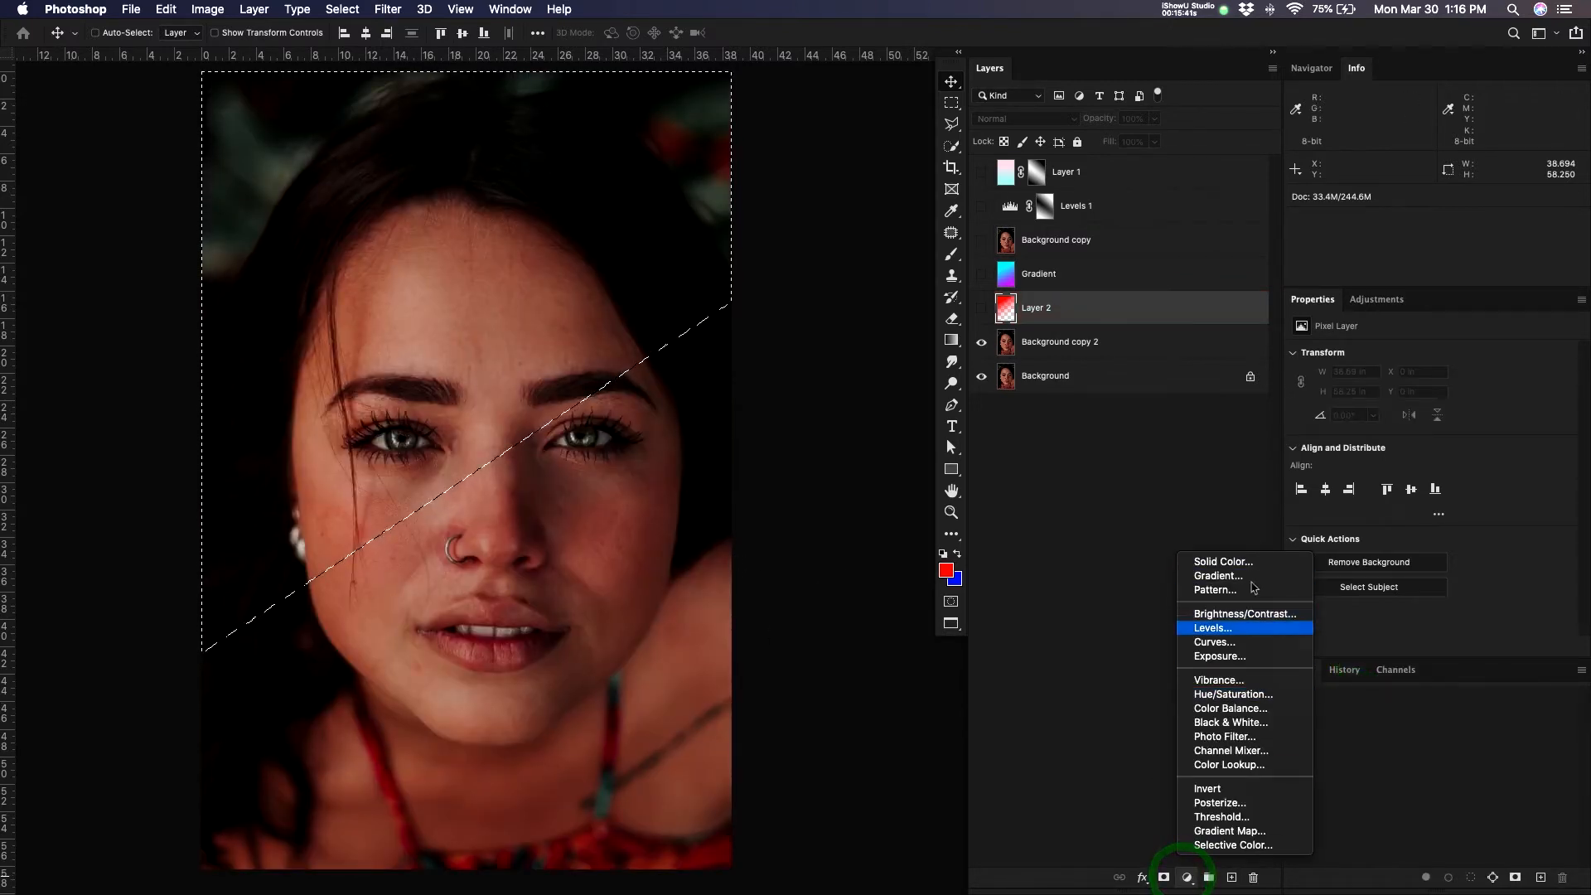
{"action": "left_click", "coordinate": [1213, 628]}
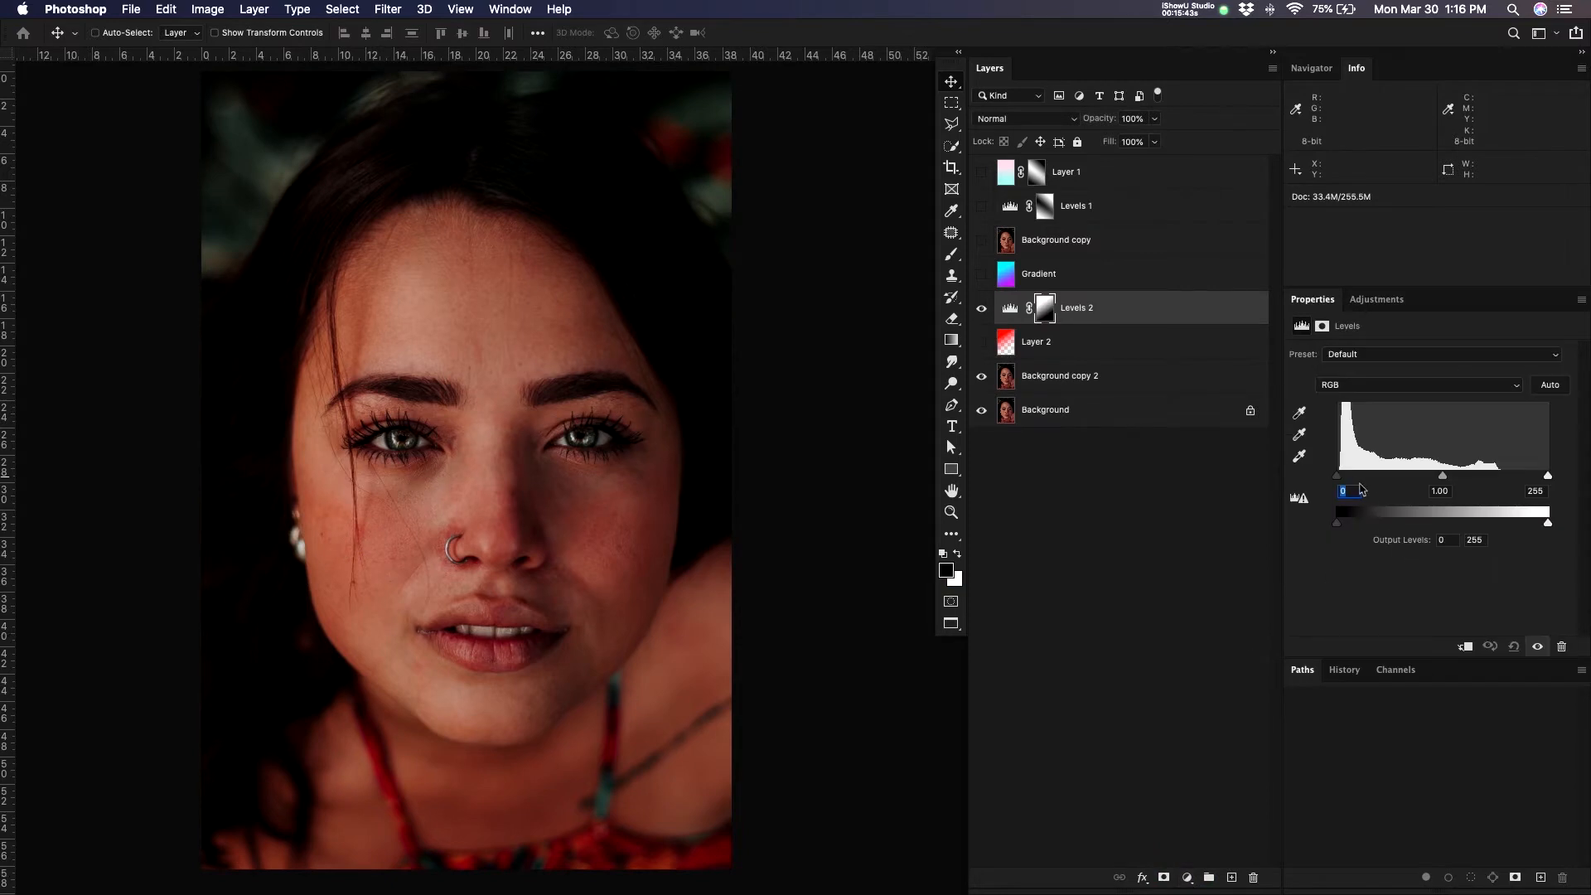
{"action": "left_click_drag", "start_coordinate": [1548, 477], "coordinate": [1424, 488]}
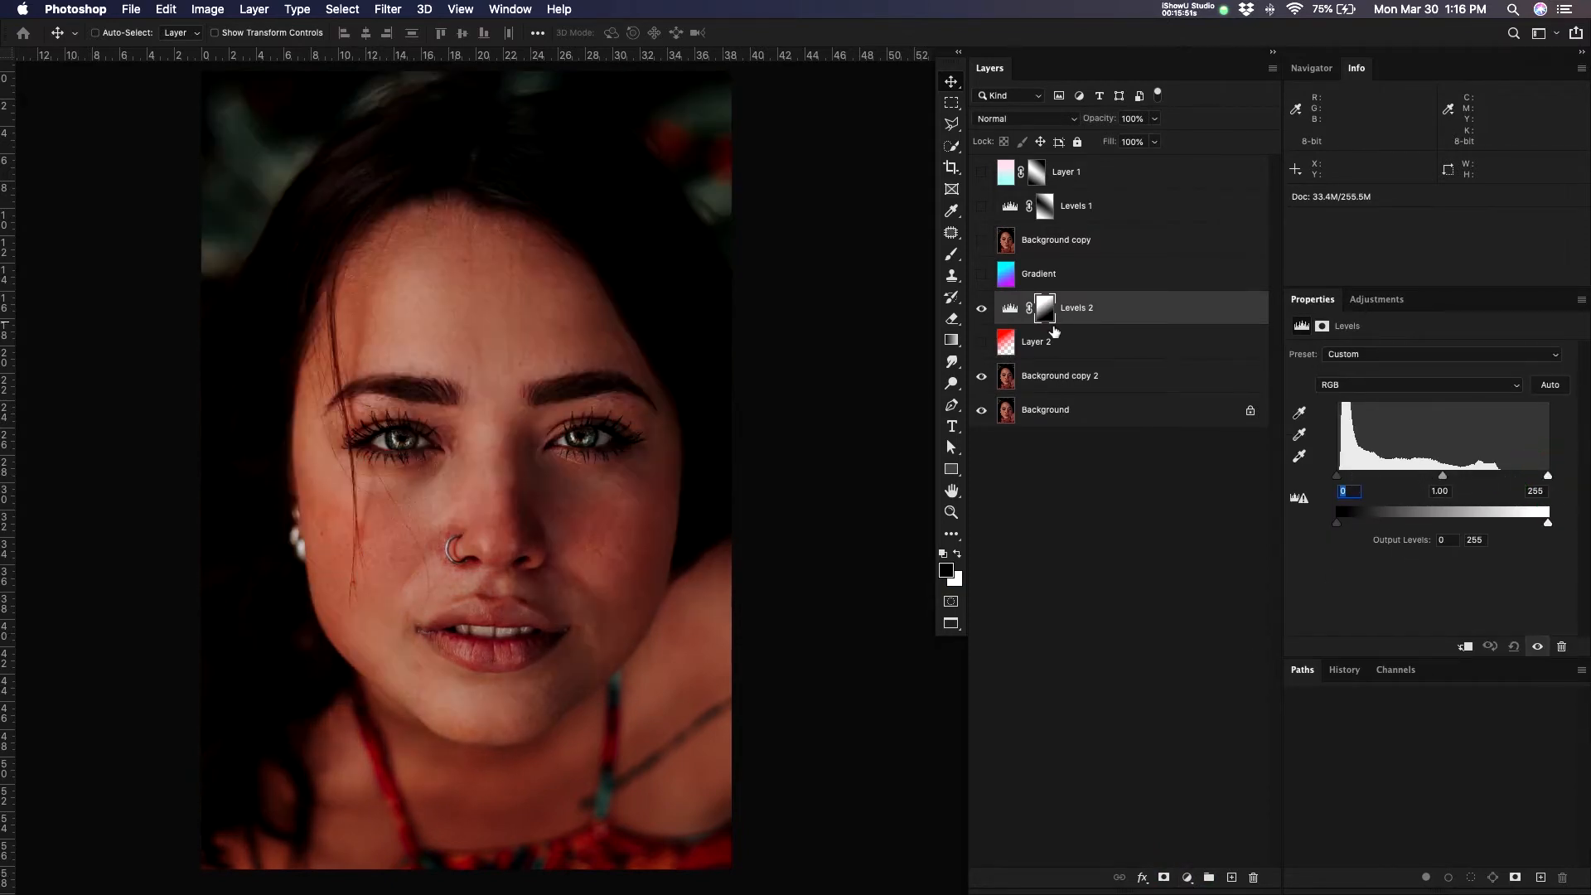
- Invert the mask of the Levels 2 layer and set its RGB white input level to 95
{"action": "left_click", "coordinate": [1049, 320]}
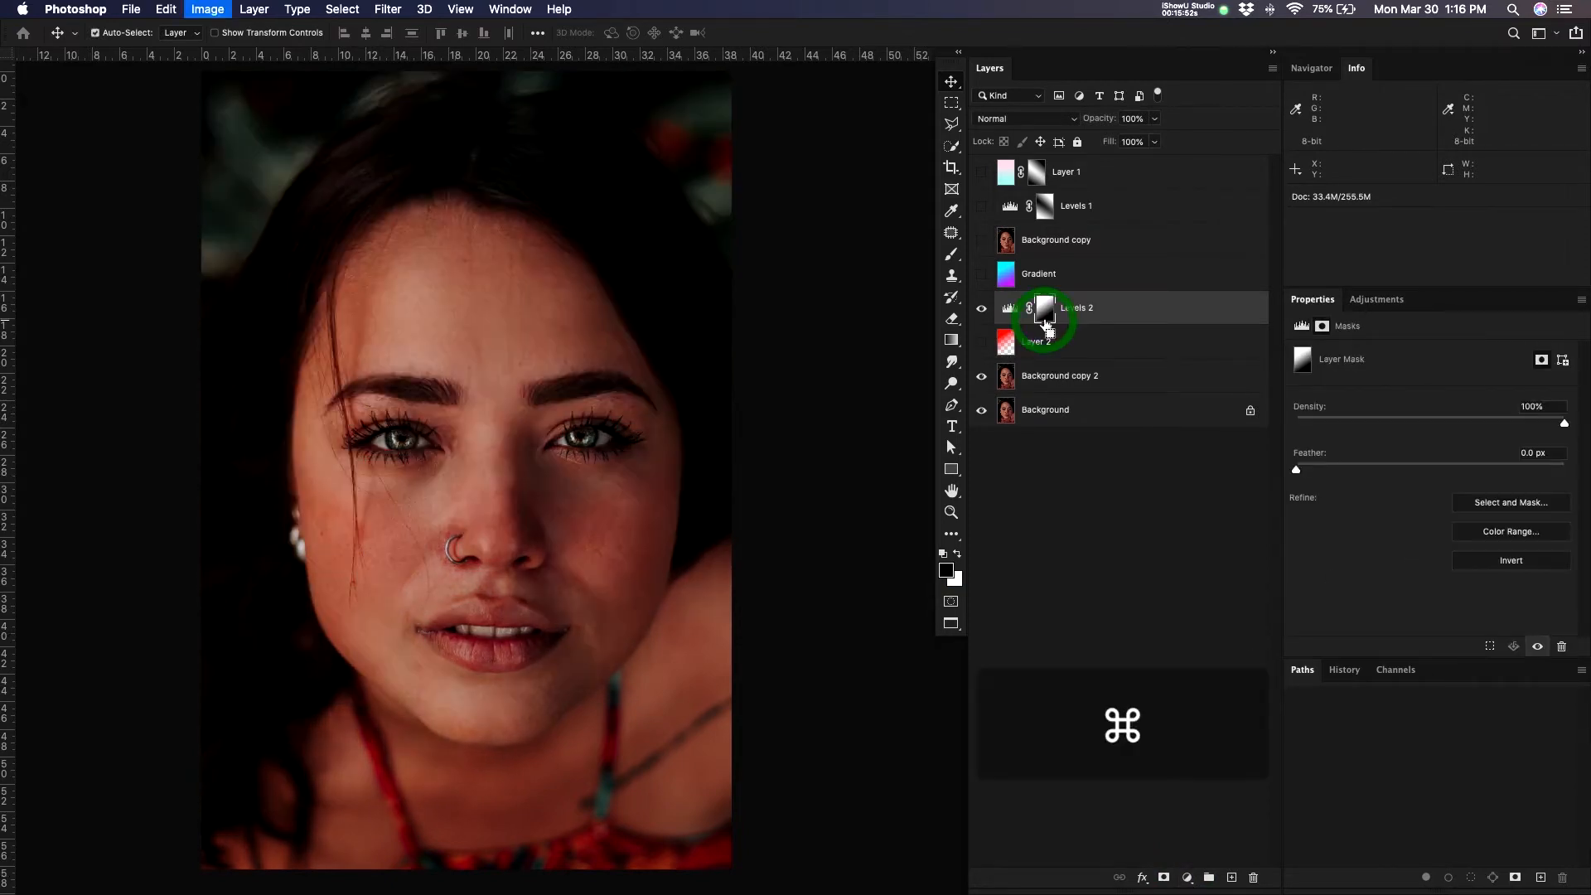
{"action": "key", "text": "super+i"}
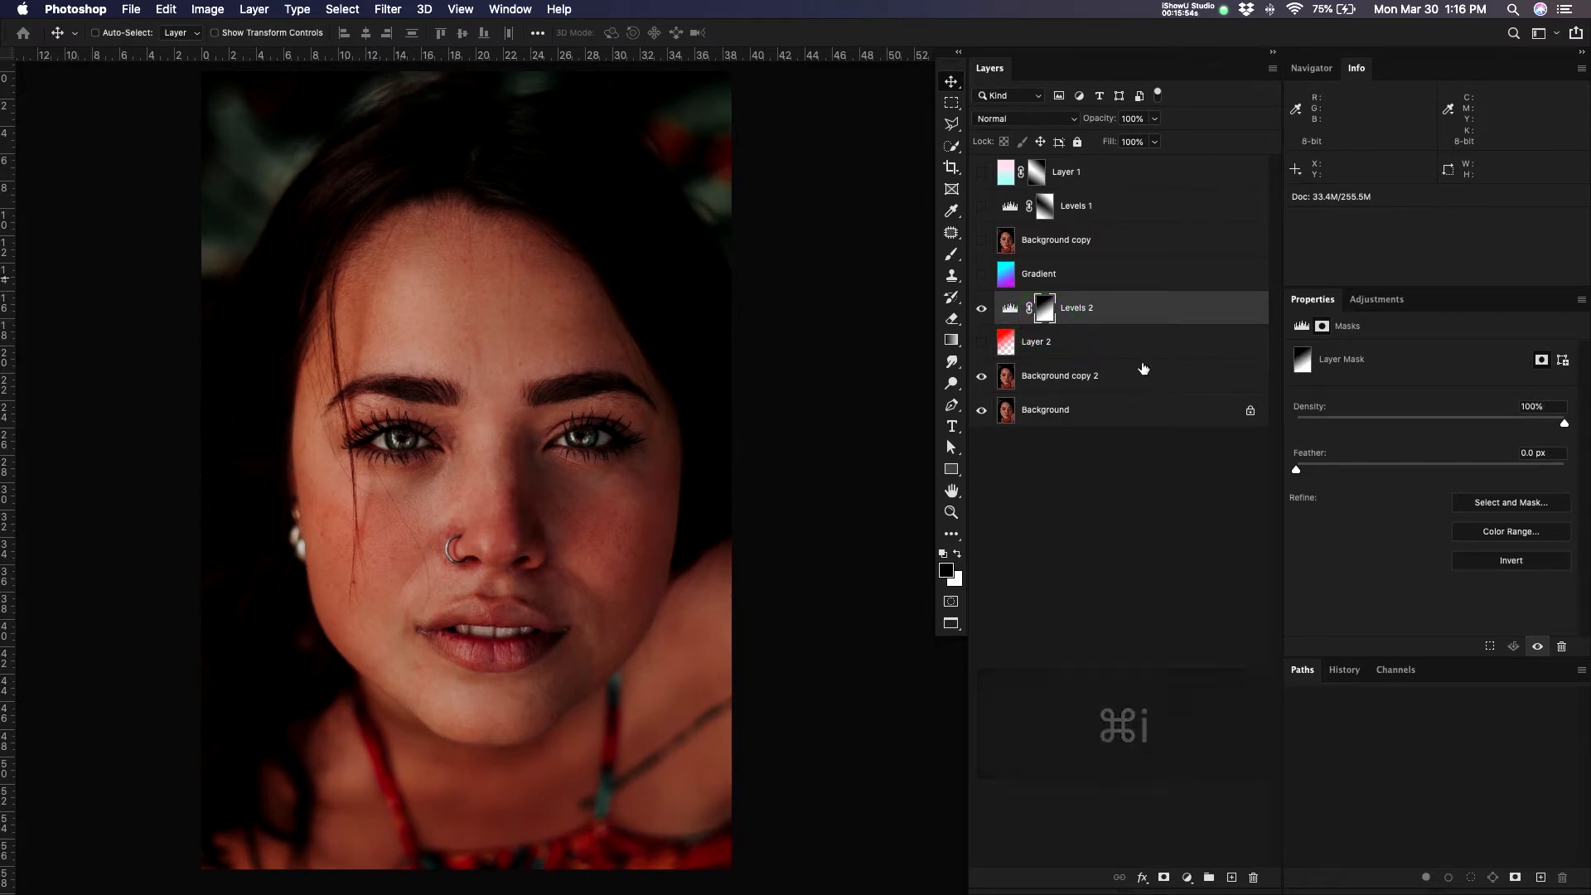
{"action": "left_click", "coordinate": [1009, 308]}
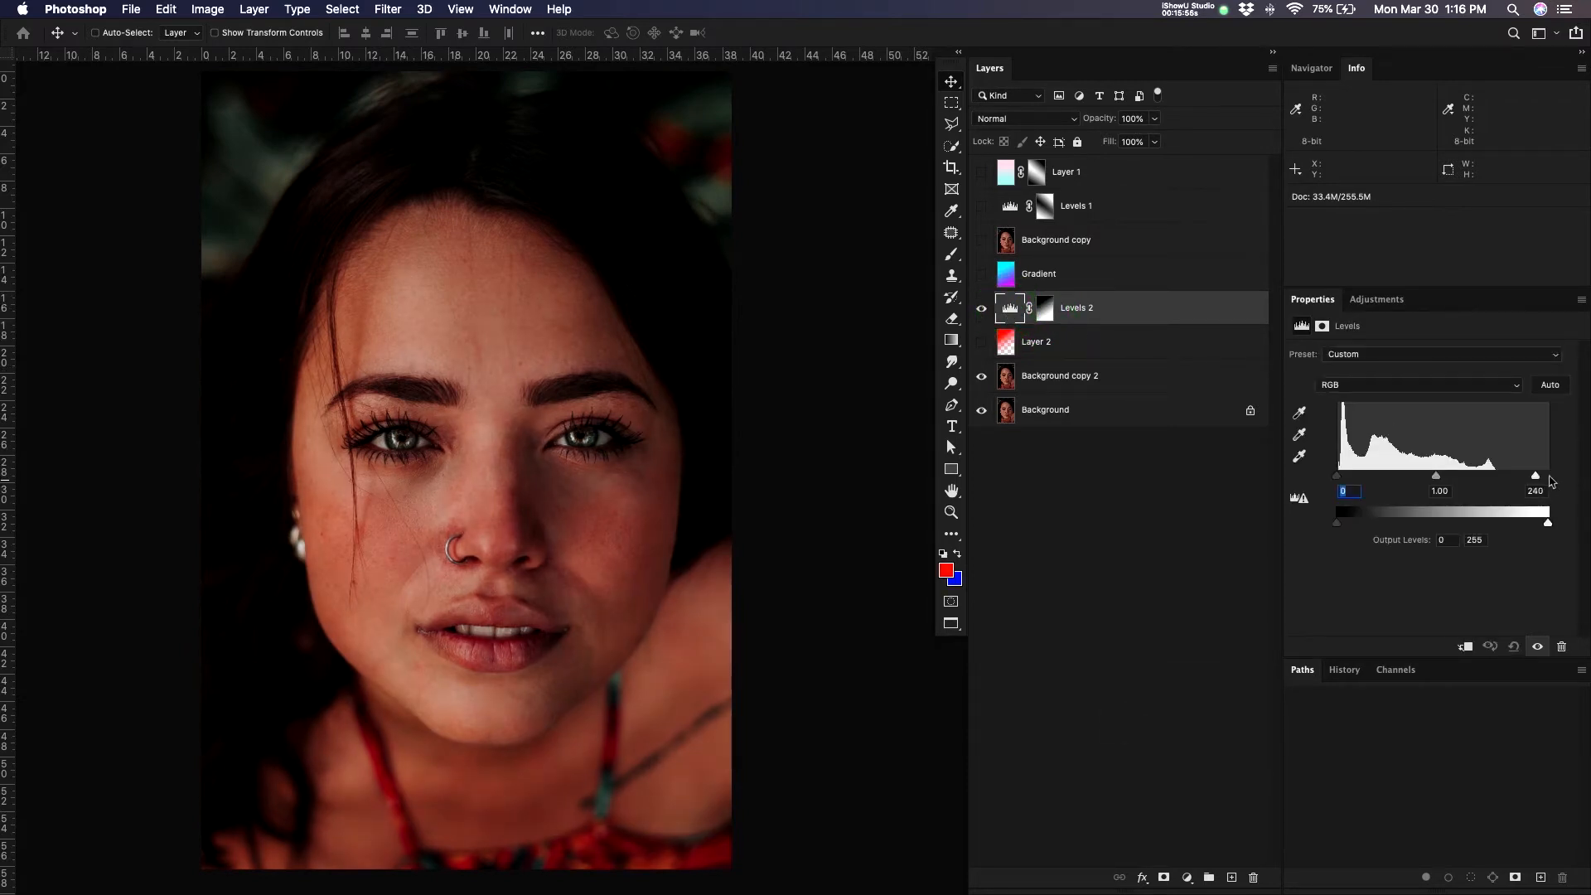
{"action": "left_click_drag", "start_coordinate": [1548, 477], "coordinate": [1423, 500]}
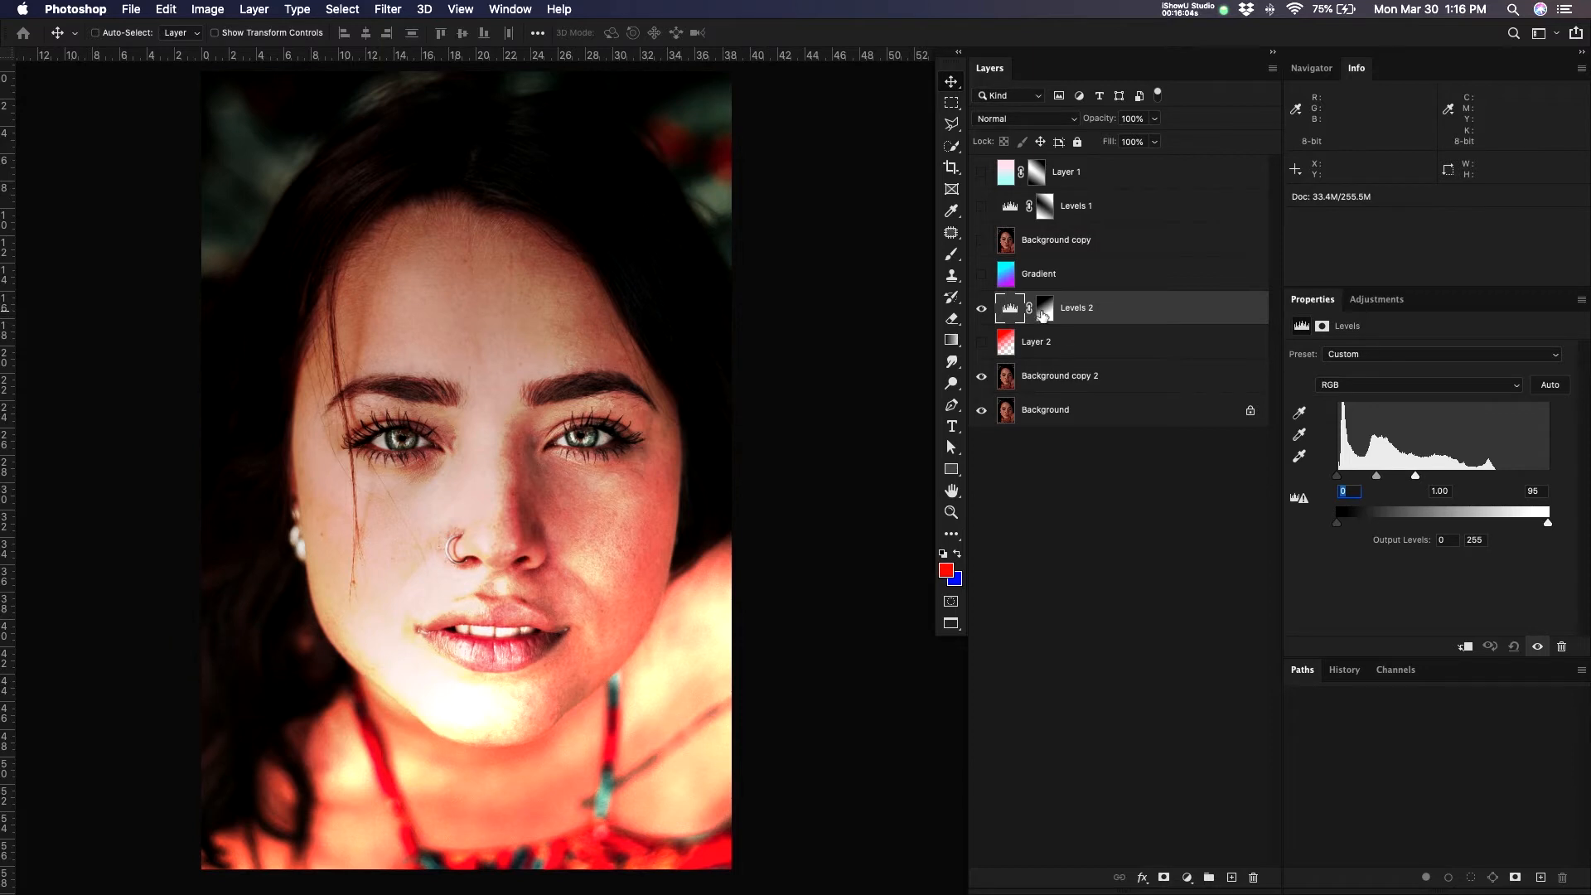
- Examine the masked Levels 2 effect across the face and close up around one eye, and hide the Levels 2 layer
{"action": "left_click", "coordinate": [1042, 311]}
{"action": "scroll", "coordinate": [663, 484], "scroll_direction": "down", "scroll_amount": 1}
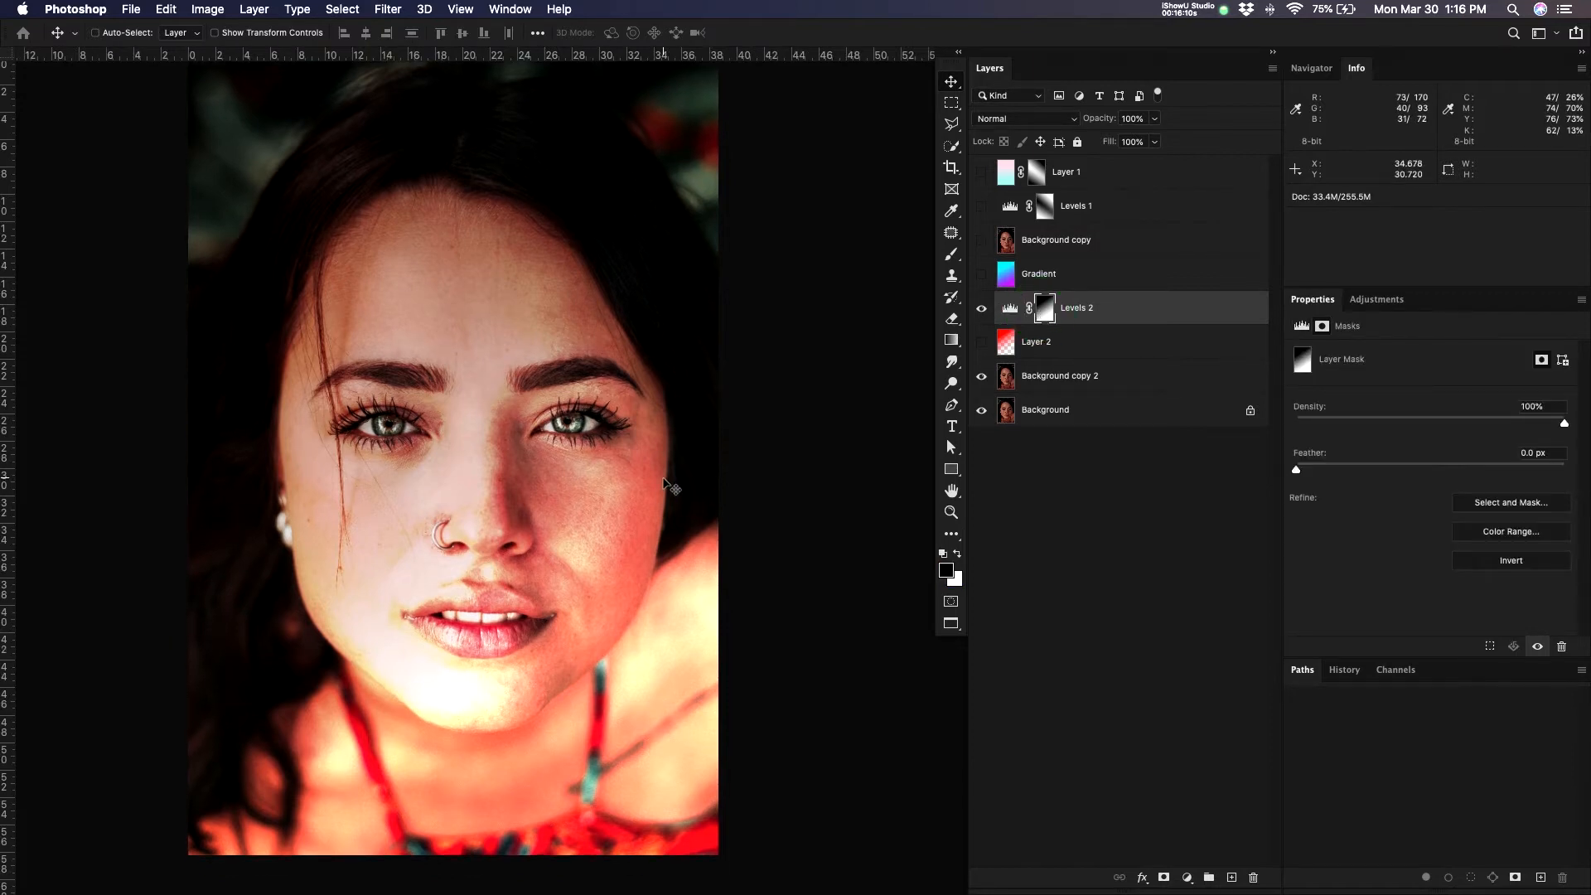
{"action": "key", "text": "z"}
{"action": "left_click", "coordinate": [651, 425]}
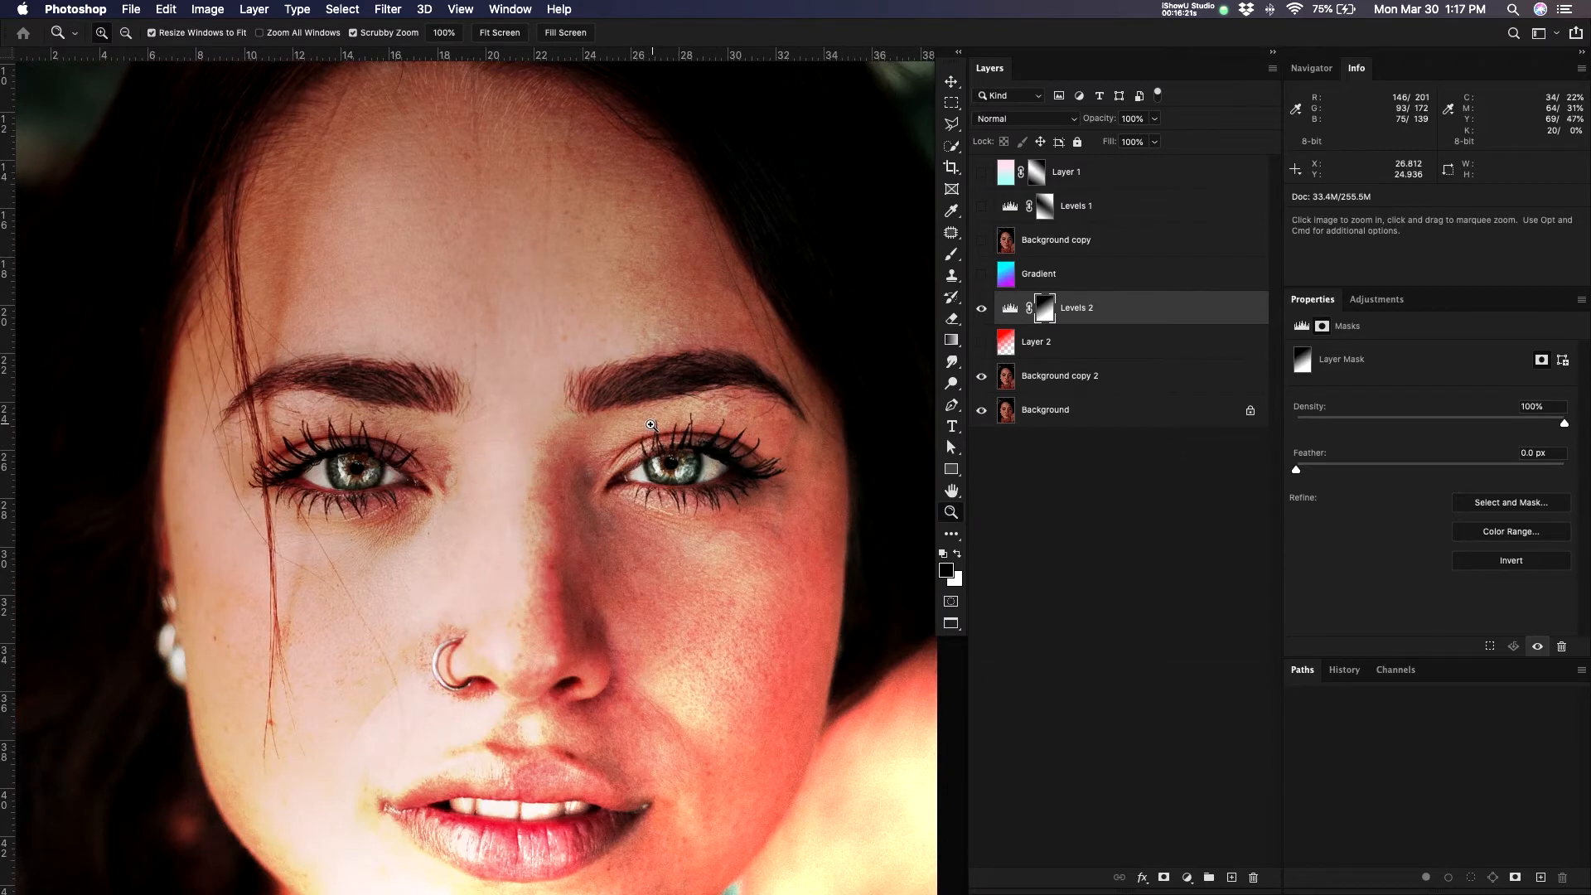
{"action": "left_click", "coordinate": [689, 357], "text": "alt"}
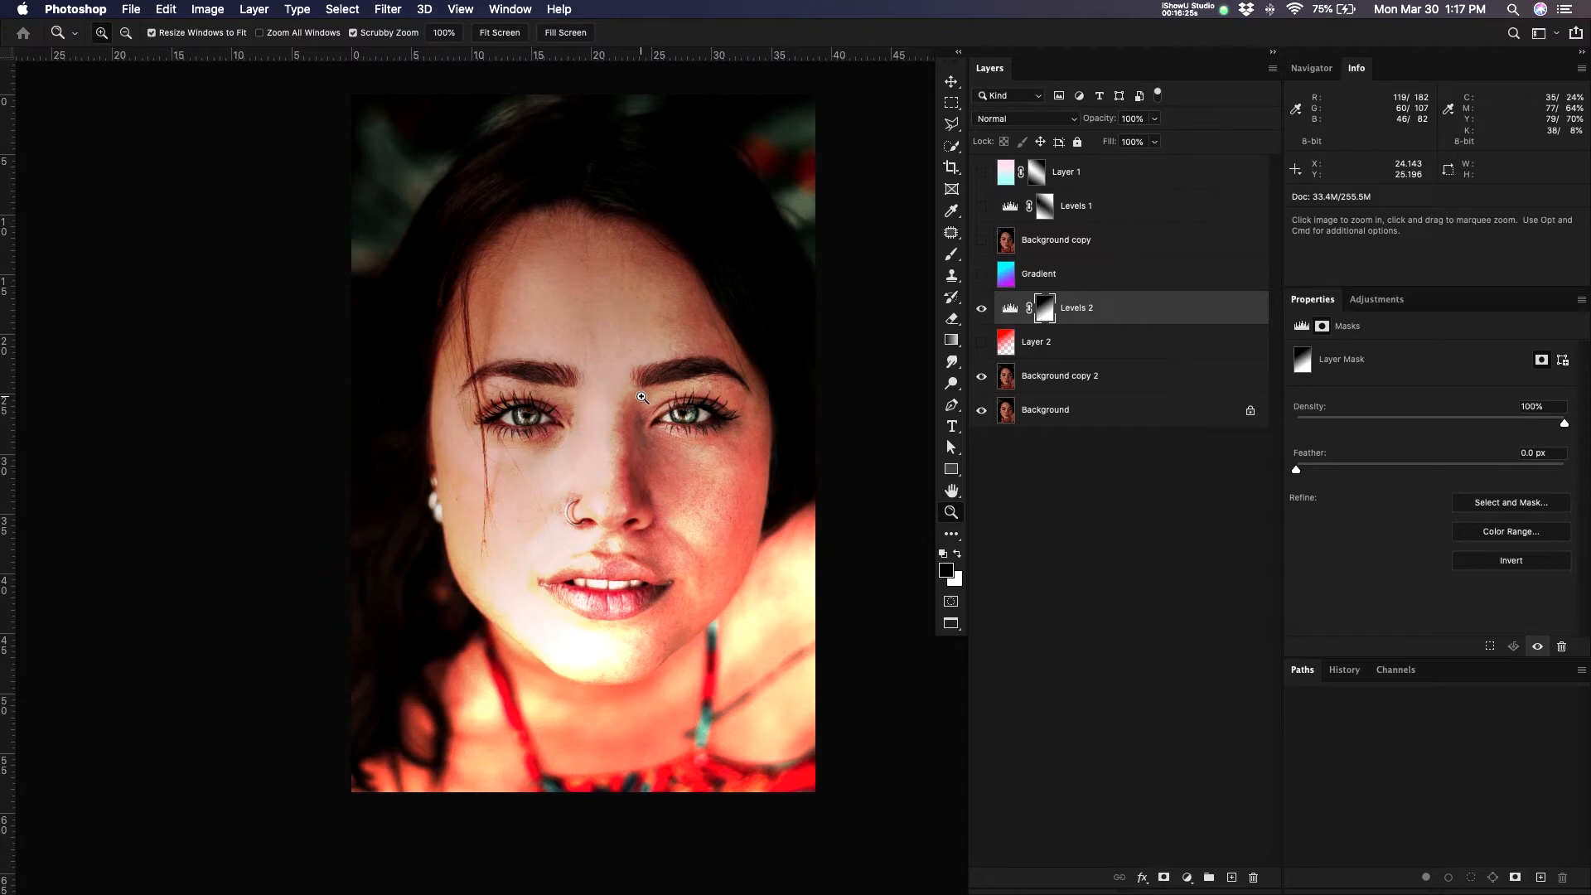
{"action": "key", "text": "j"}
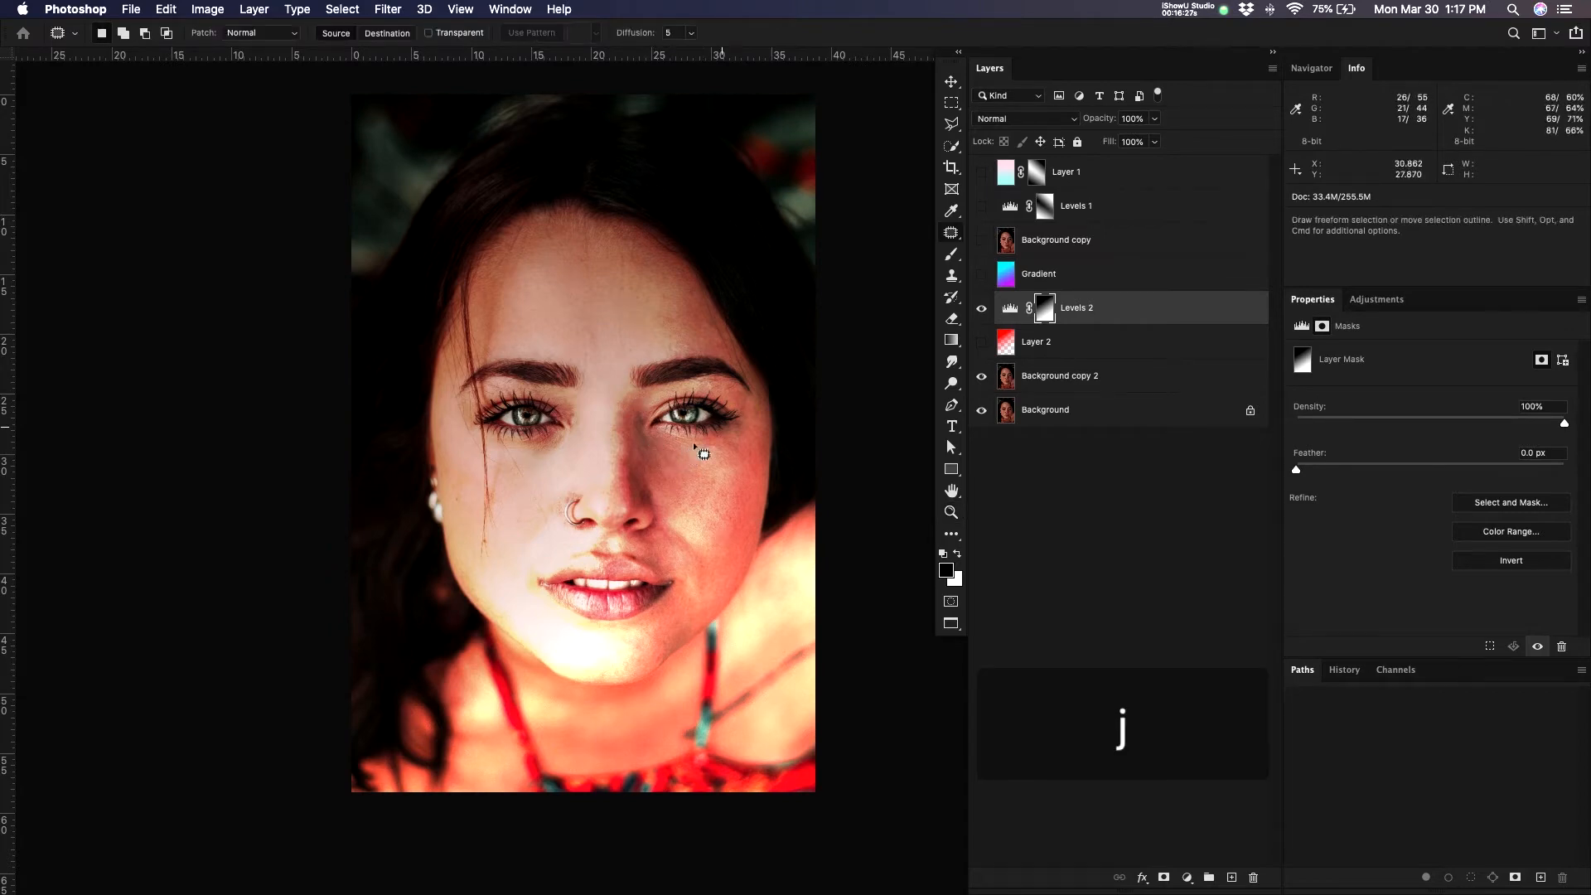
{"action": "key", "text": "z"}
{"action": "left_click", "coordinate": [730, 405]}
{"action": "left_click_drag", "start_coordinate": [729, 405], "coordinate": [824, 380]}
{"action": "left_click_drag", "start_coordinate": [653, 367], "coordinate": [693, 351]}
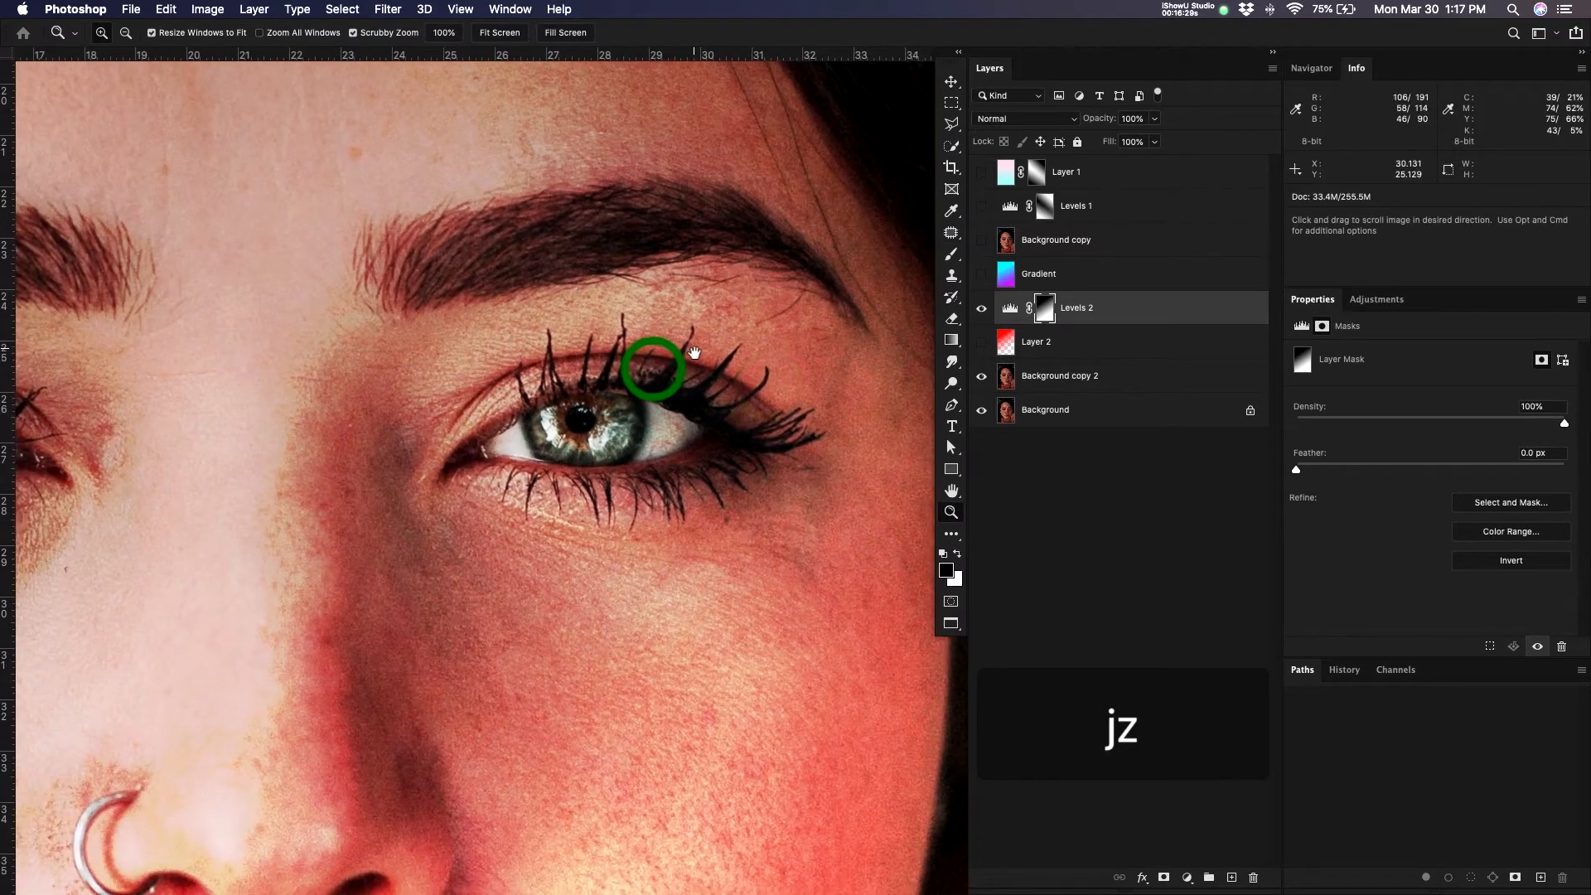
{"action": "left_click", "coordinate": [981, 307]}
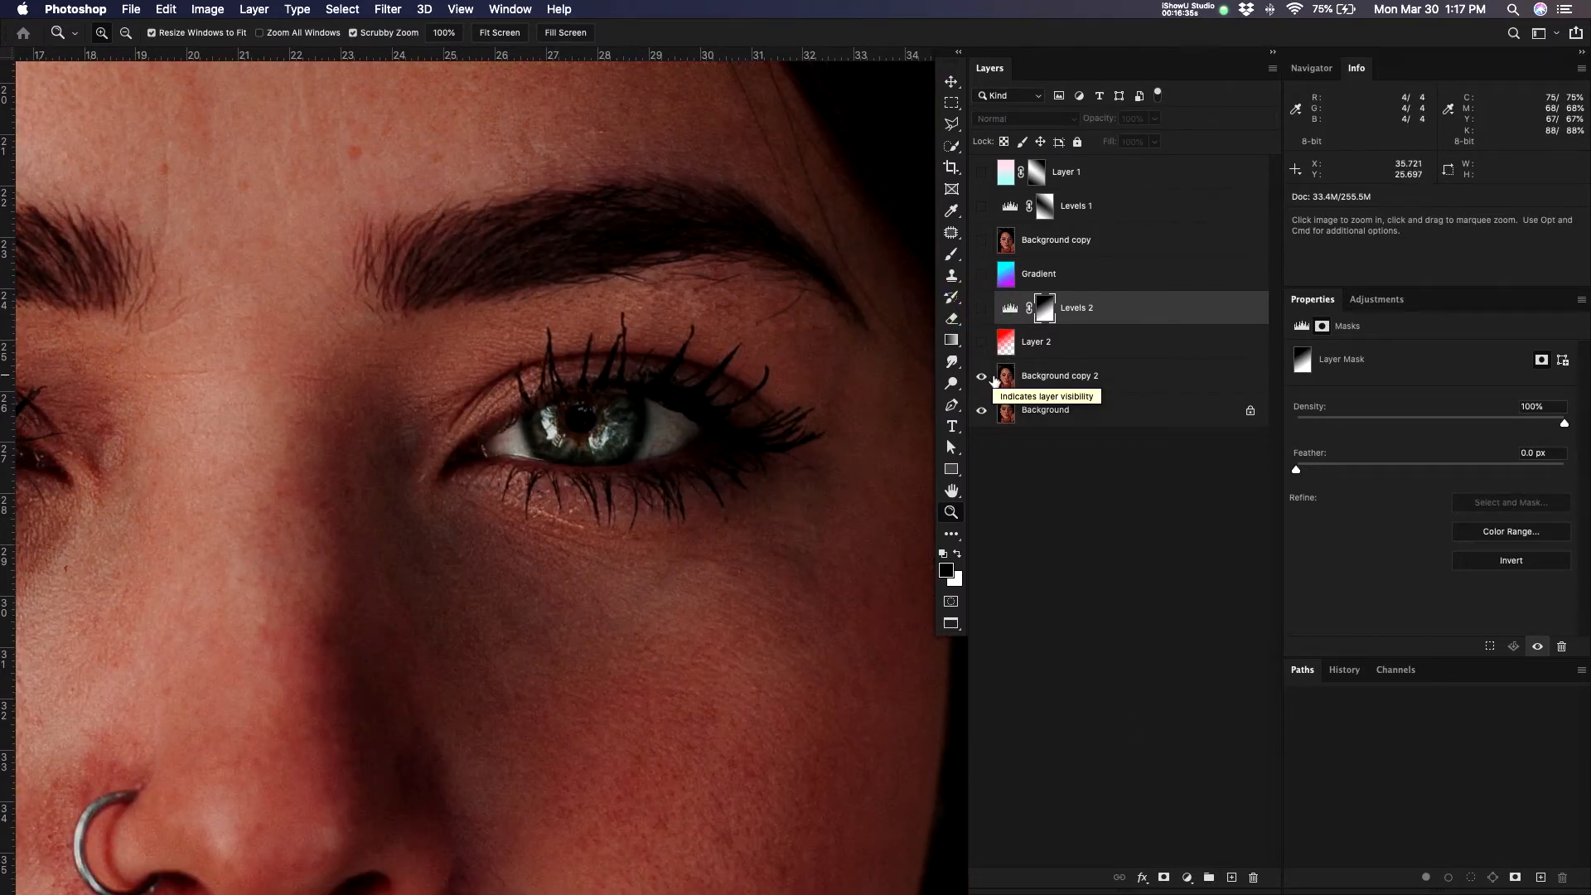
- Outline the eye and its lashes freehand with the Patch tool, view the outline on the whole image, and deselect it
{"action": "key", "text": "j"}
{"action": "mouse_move", "coordinate": [460, 499]}
{"action": "left_mouse_down"}
{"action": "mouse_move", "coordinate": [494, 474]}
{"action": "mouse_move", "coordinate": [622, 504]}
{"action": "mouse_move", "coordinate": [797, 465]}
{"action": "mouse_move", "coordinate": [766, 397]}
{"action": "mouse_move", "coordinate": [746, 396]}
{"action": "mouse_move", "coordinate": [757, 341]}
{"action": "mouse_move", "coordinate": [700, 382]}
{"action": "mouse_move", "coordinate": [719, 311]}
{"action": "mouse_move", "coordinate": [662, 370]}
{"action": "mouse_move", "coordinate": [662, 335]}
{"action": "mouse_move", "coordinate": [632, 378]}
{"action": "mouse_move", "coordinate": [634, 321]}
{"action": "mouse_move", "coordinate": [598, 356]}
{"action": "mouse_move", "coordinate": [599, 323]}
{"action": "mouse_move", "coordinate": [570, 357]}
{"action": "left_mouse_up"}
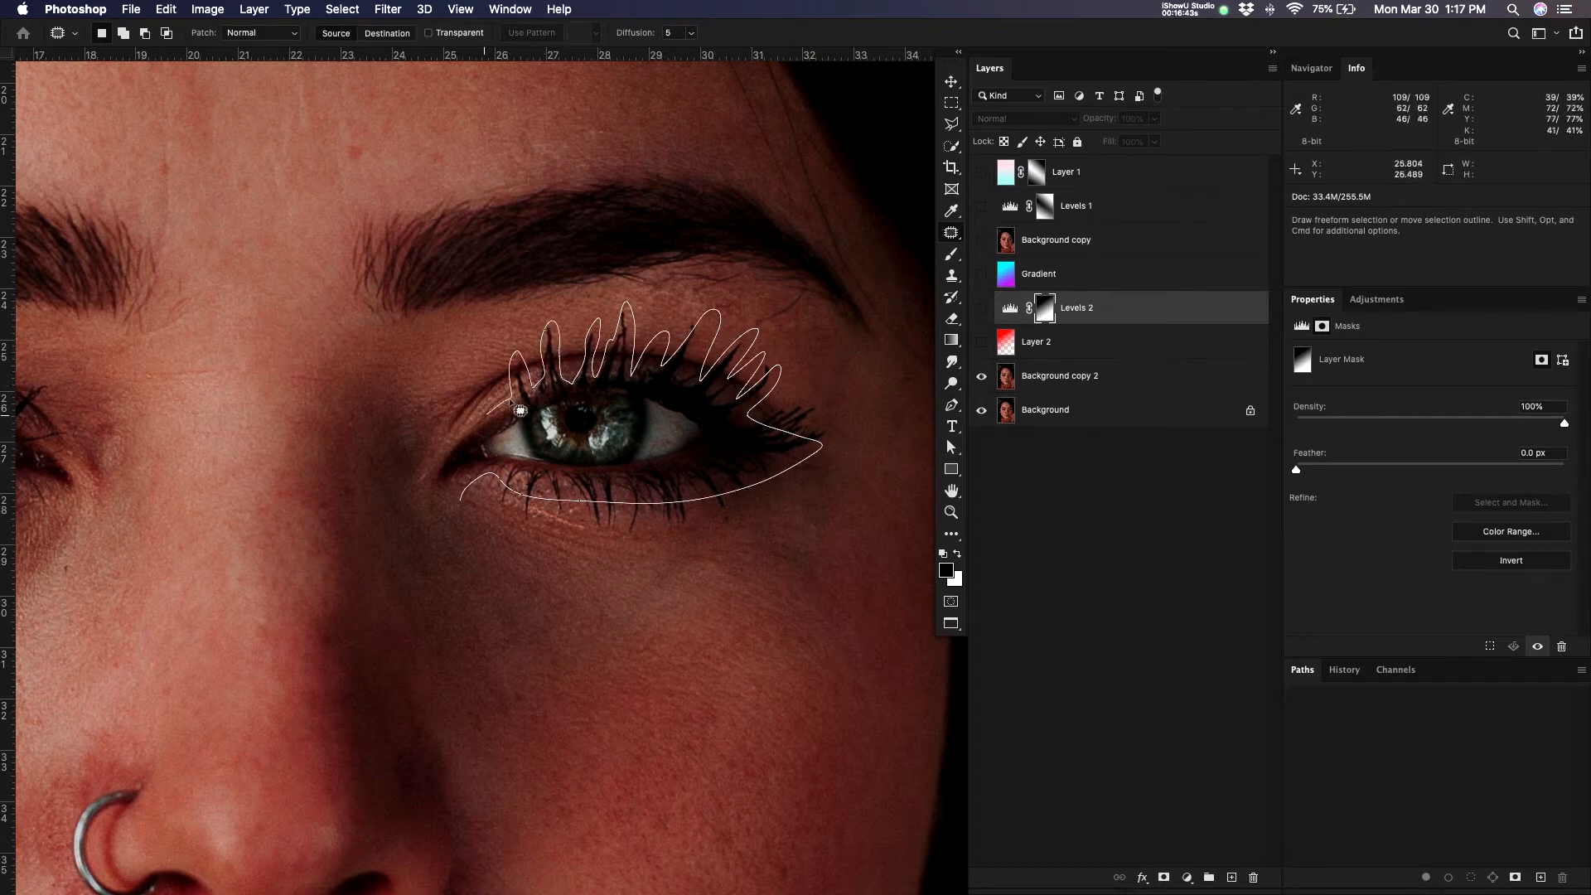
{"action": "mouse_move", "coordinate": [510, 401]}
{"action": "left_mouse_down"}
{"action": "mouse_move", "coordinate": [431, 477]}
{"action": "mouse_move", "coordinate": [480, 489]}
{"action": "left_mouse_up"}
{"action": "key", "text": "super+h"}
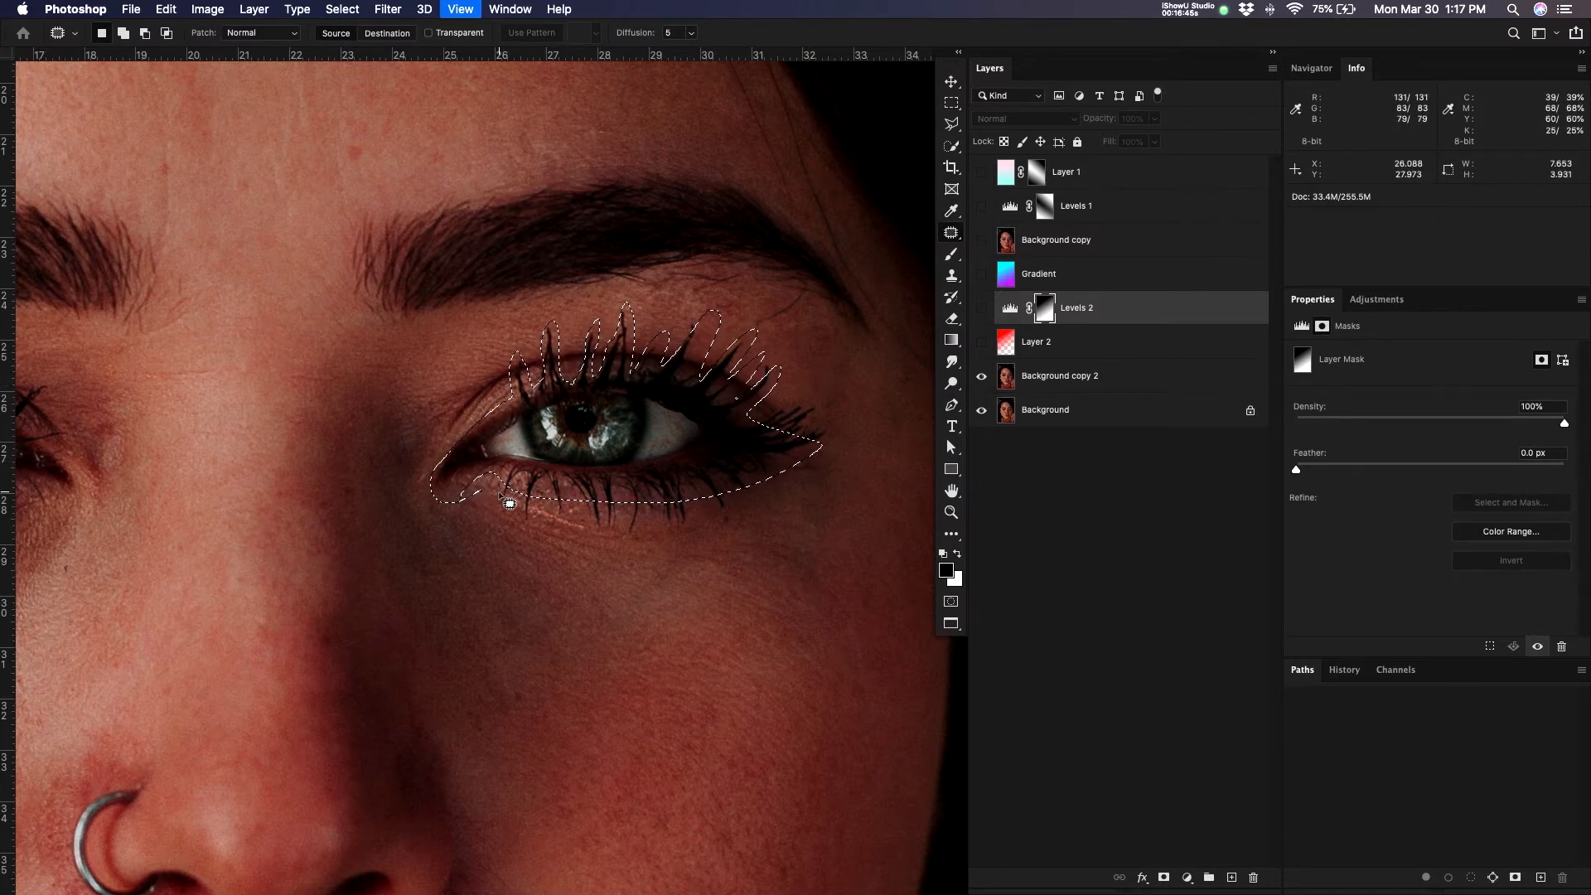
{"action": "key", "text": "super+0"}
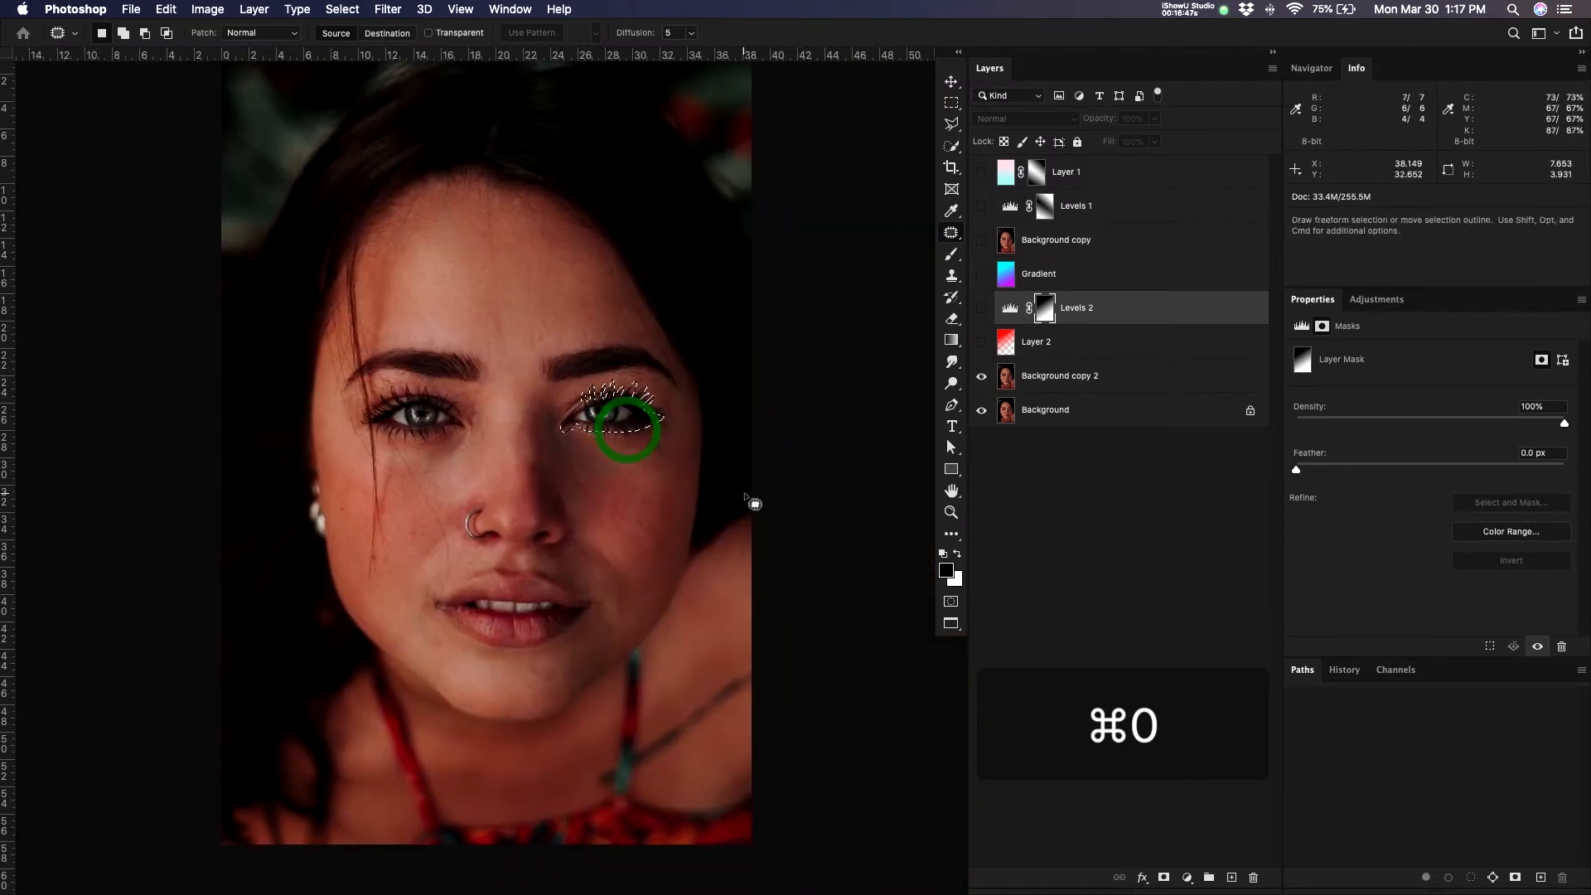
{"action": "key", "text": "super+d"}
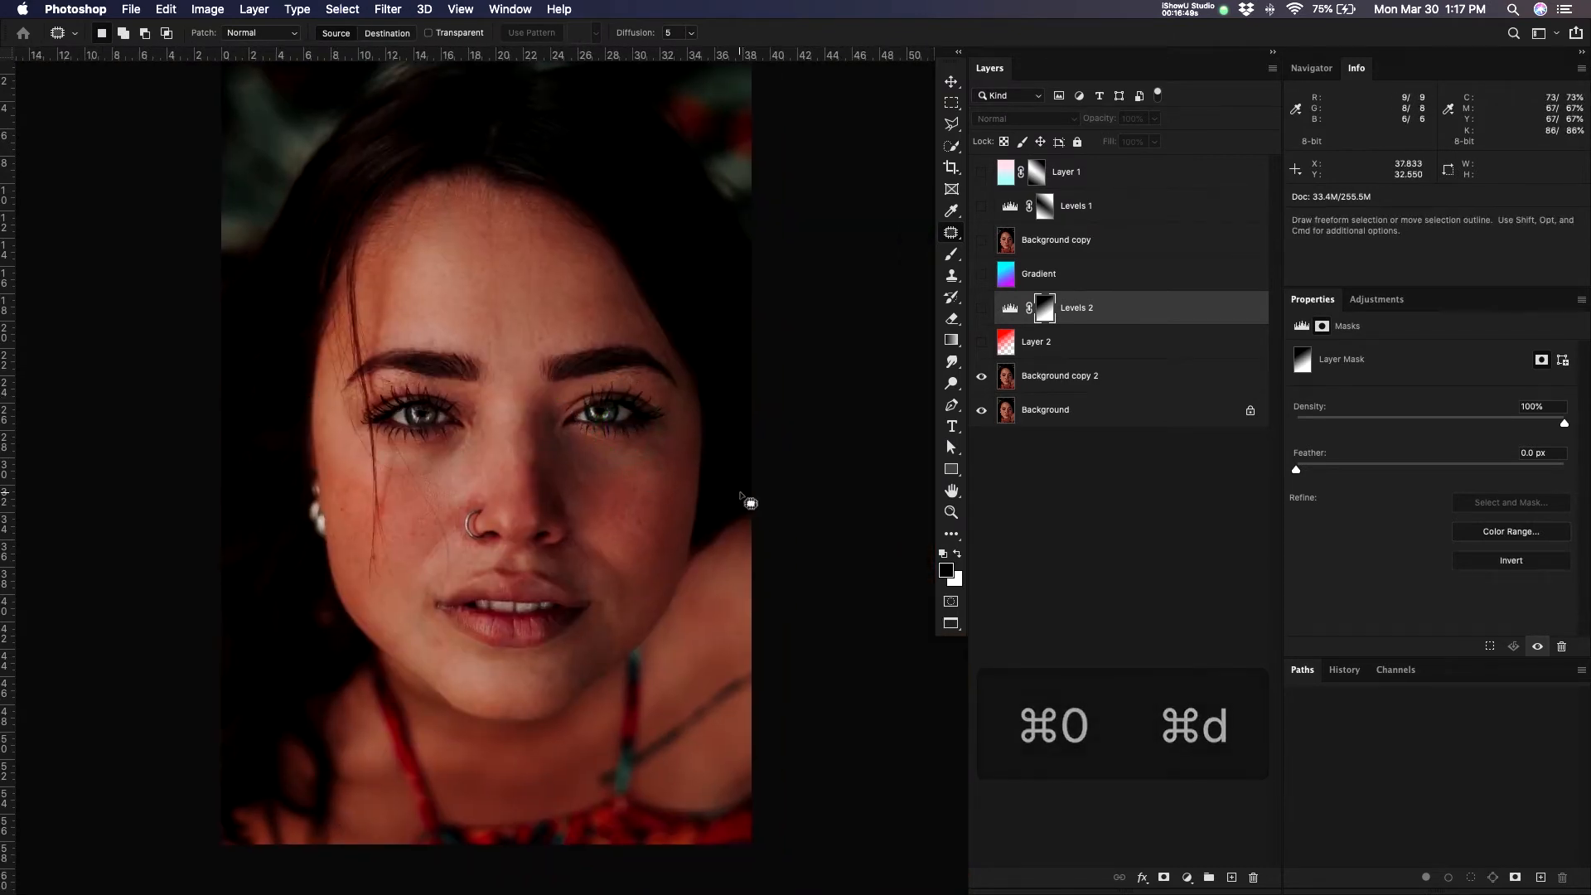
- Show the Gradient layer and set its blend mode to Hue
{"action": "left_click", "coordinate": [970, 278]}
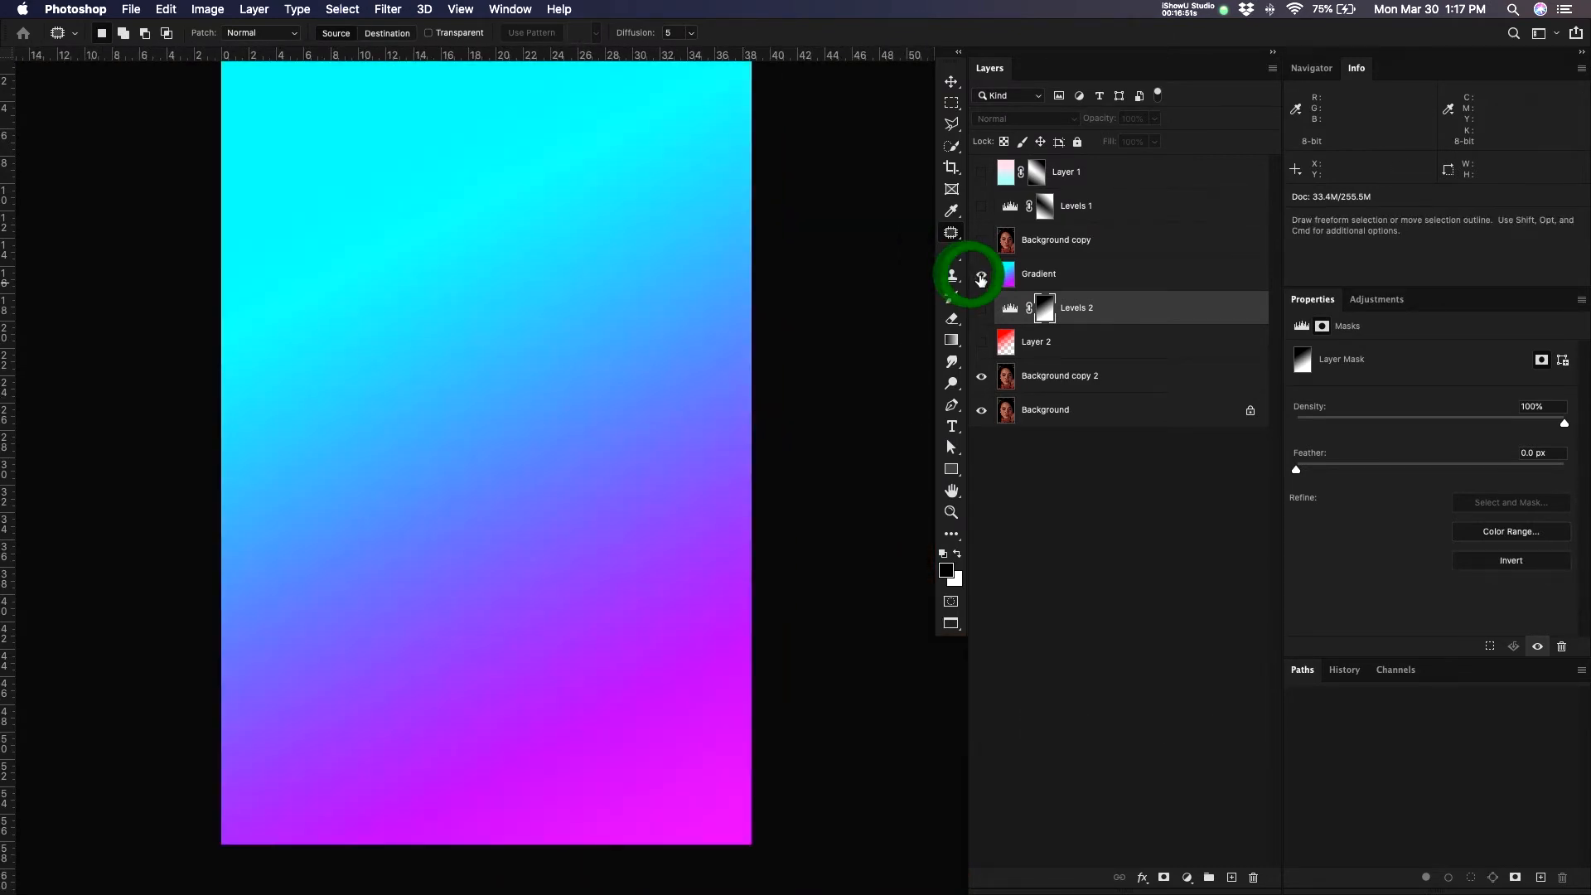
{"action": "left_click", "coordinate": [1095, 274]}
{"action": "left_click", "coordinate": [1024, 118]}
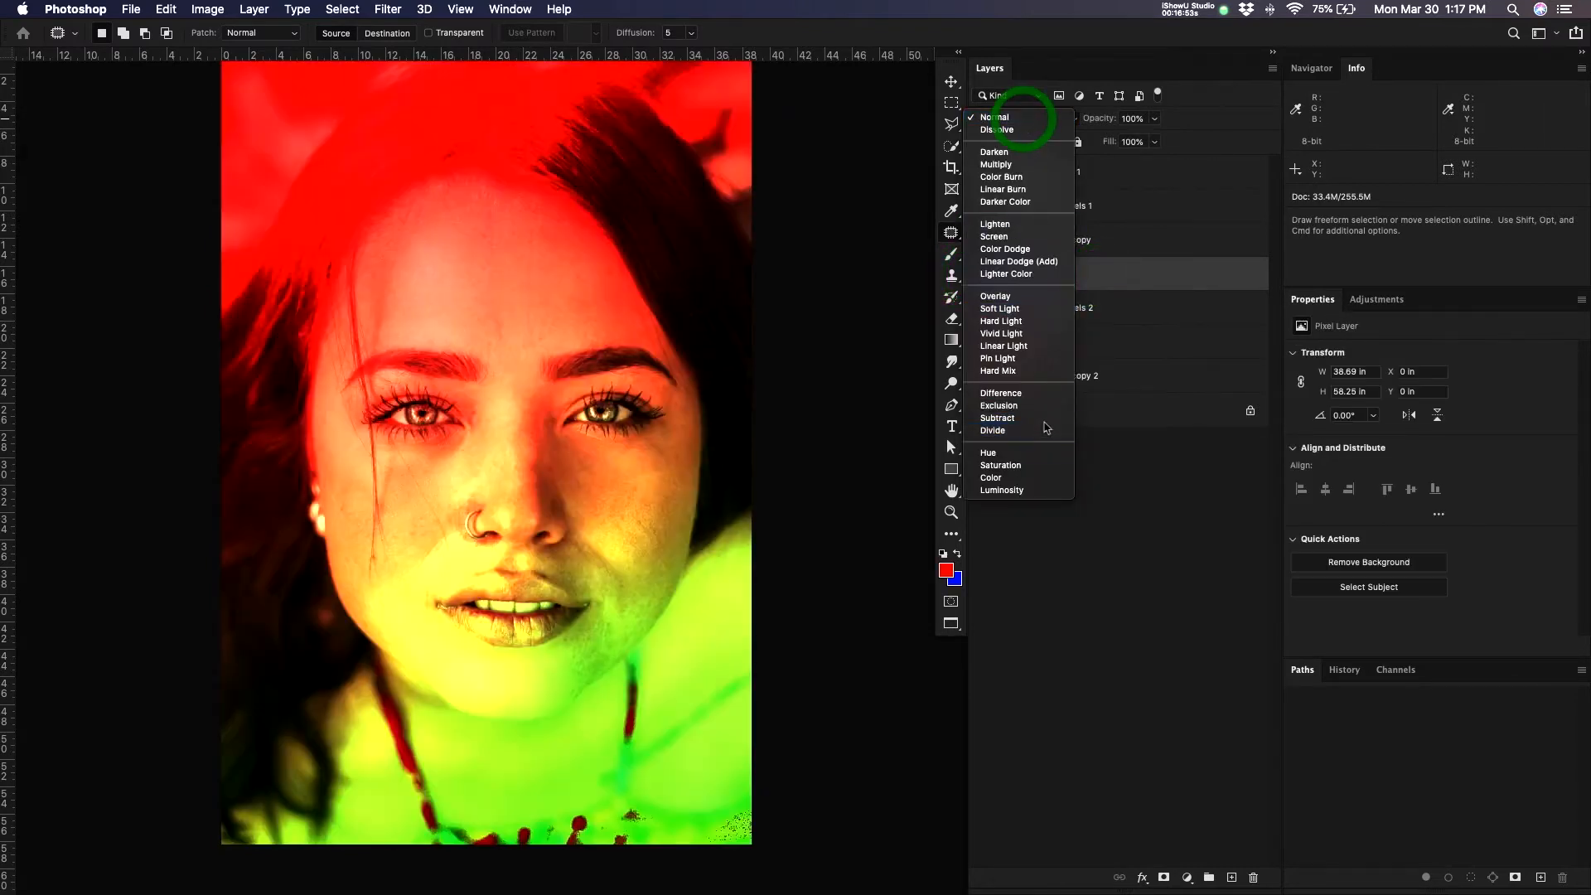
{"action": "left_click", "coordinate": [1036, 454]}
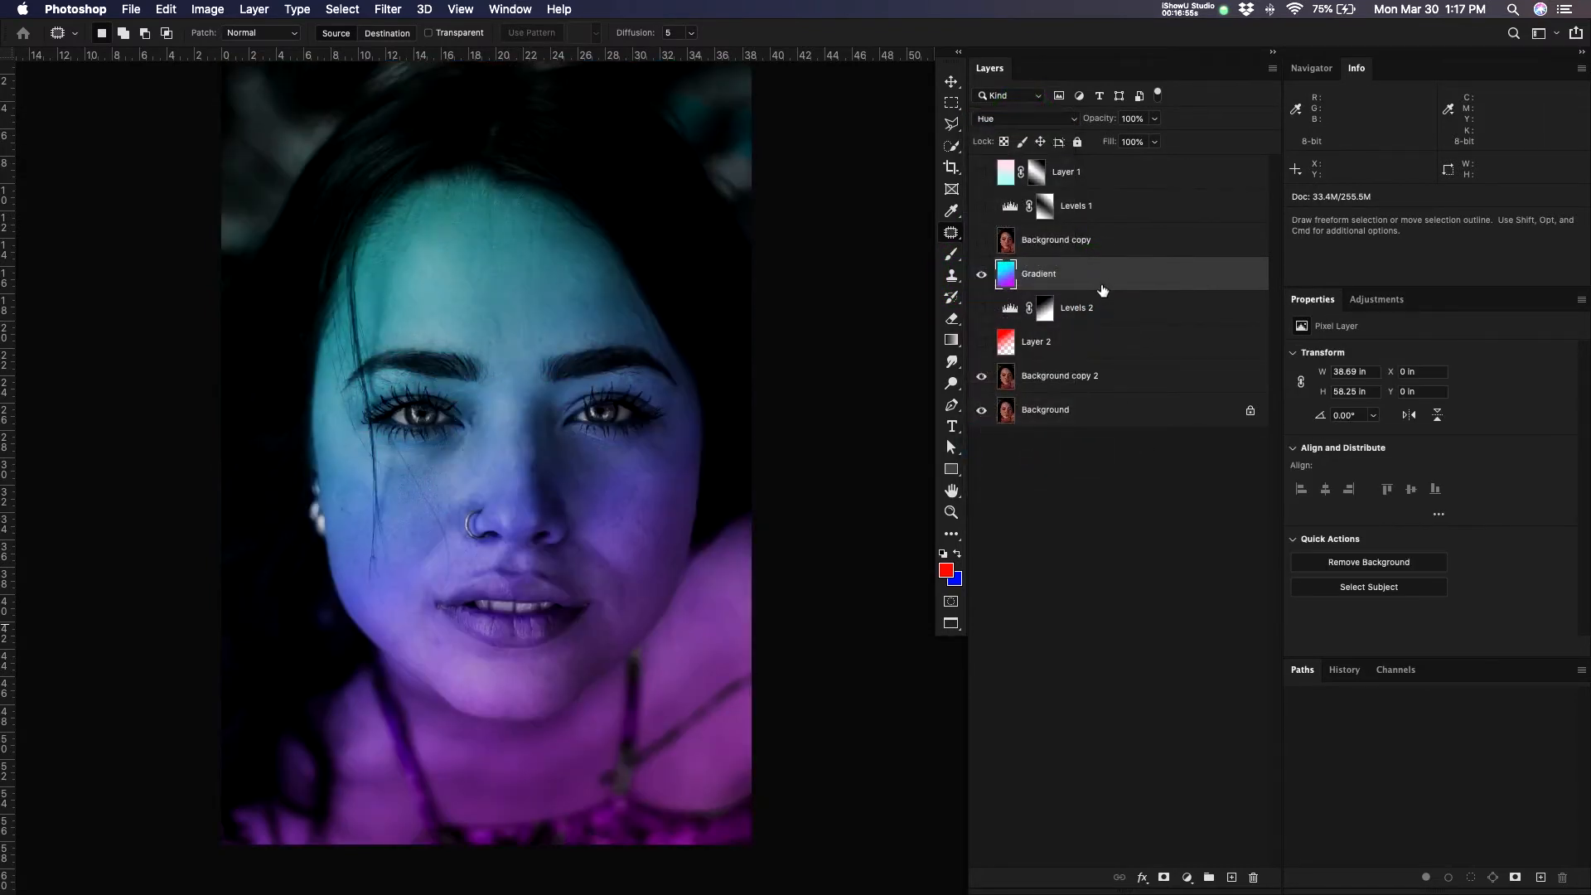
- Add a layer mask to the Gradient layer and load the saved Gradient channel as a new selection
{"action": "left_click", "coordinate": [1163, 877]}
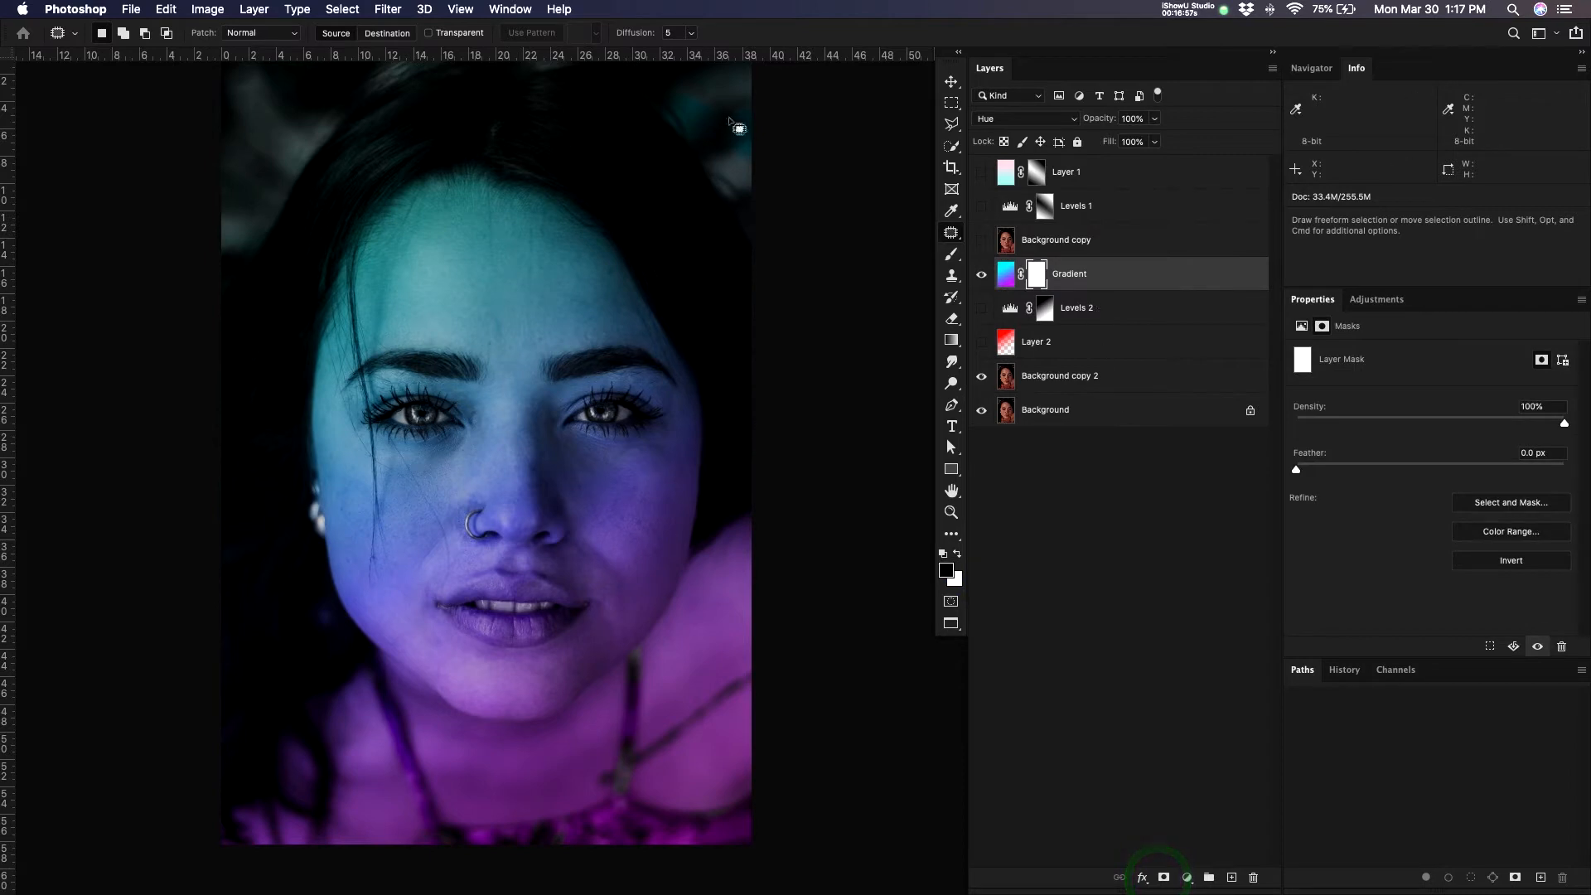
{"action": "left_click", "coordinate": [388, 9]}
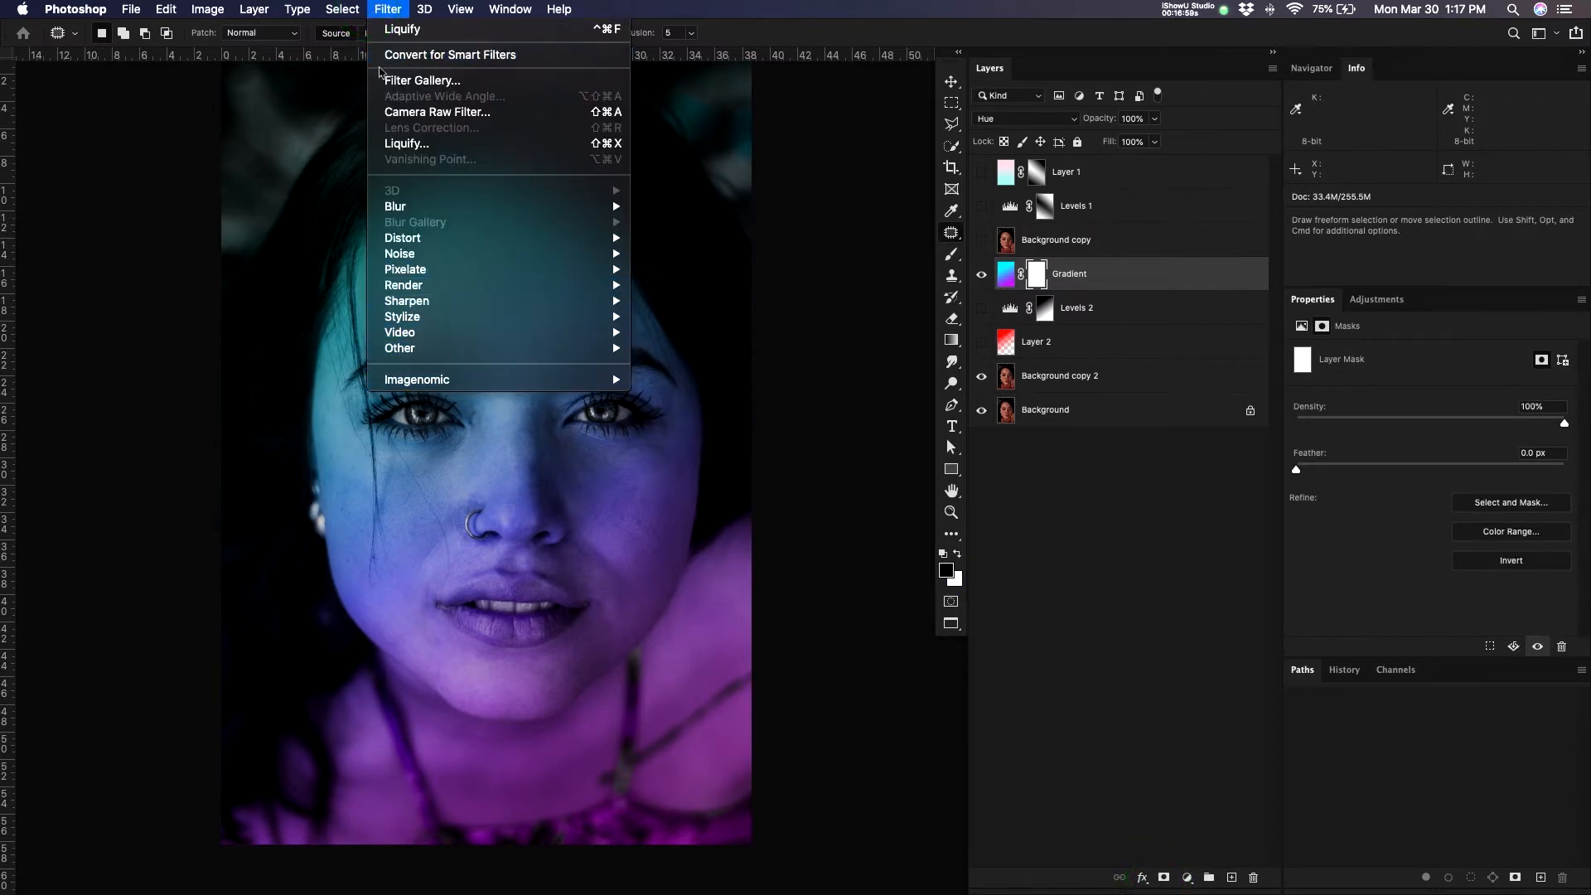
{"action": "mouse_move", "coordinate": [343, 10]}
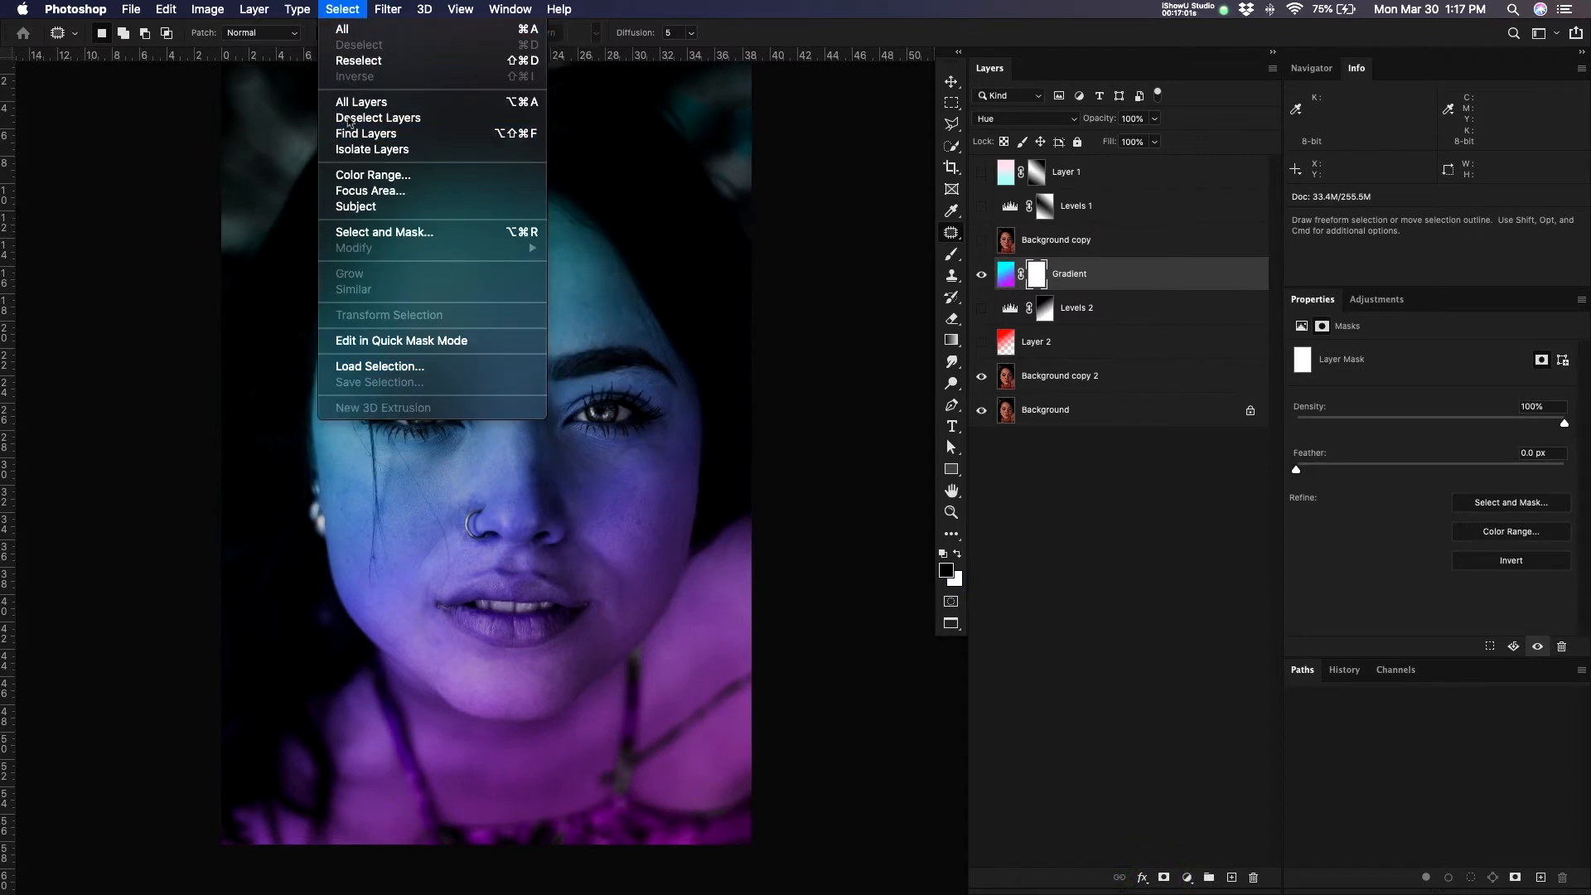
{"action": "left_click", "coordinate": [375, 366]}
{"action": "left_click", "coordinate": [791, 403]}
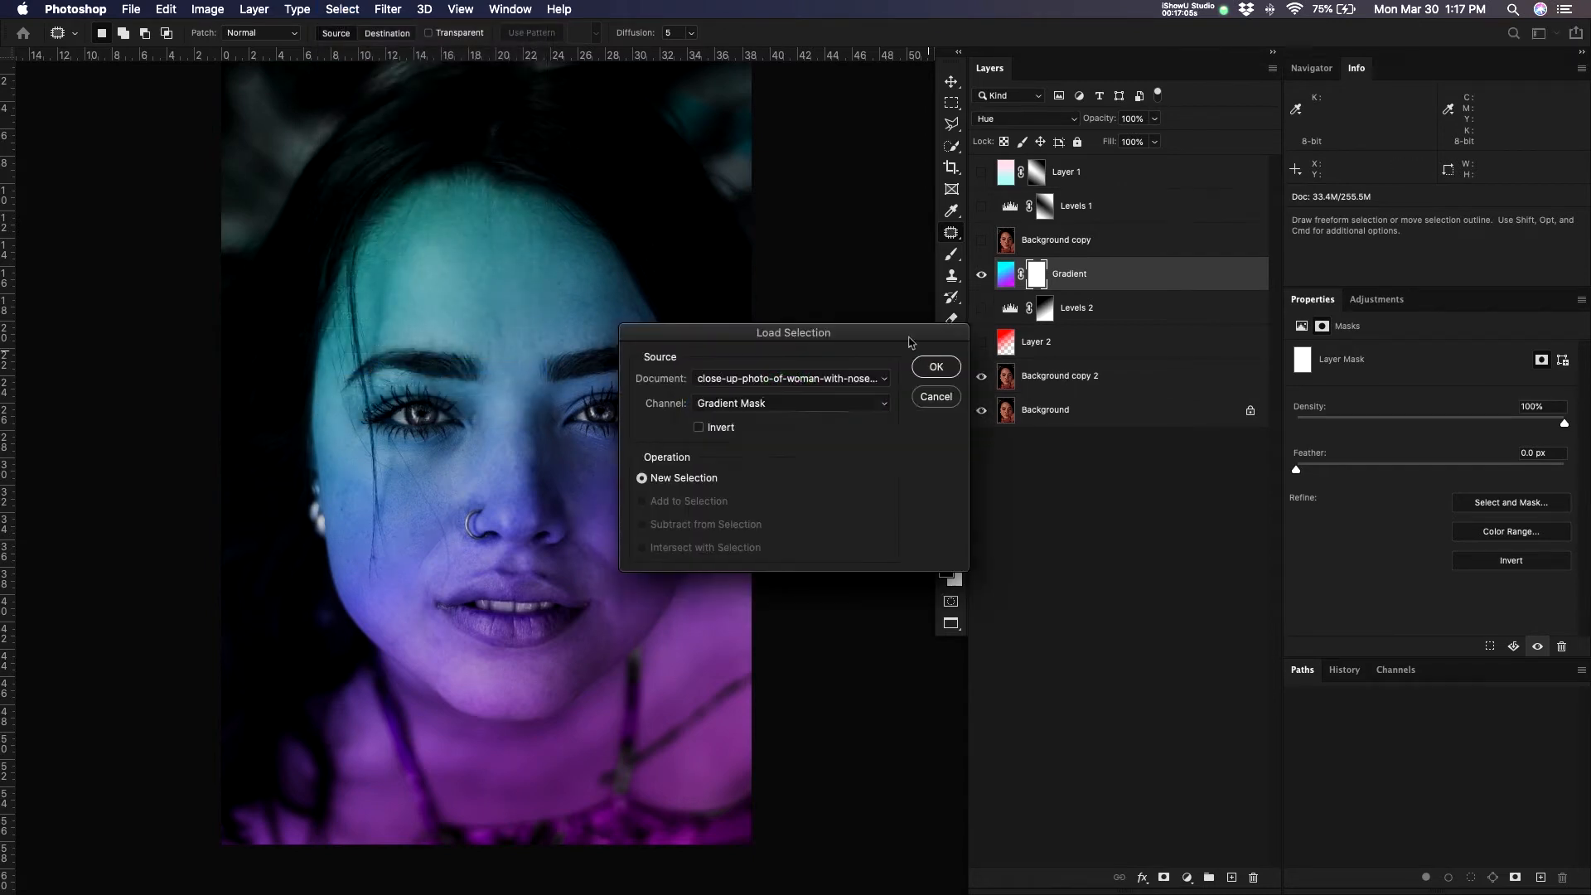
{"action": "left_click", "coordinate": [783, 404]}
{"action": "left_click", "coordinate": [721, 439]}
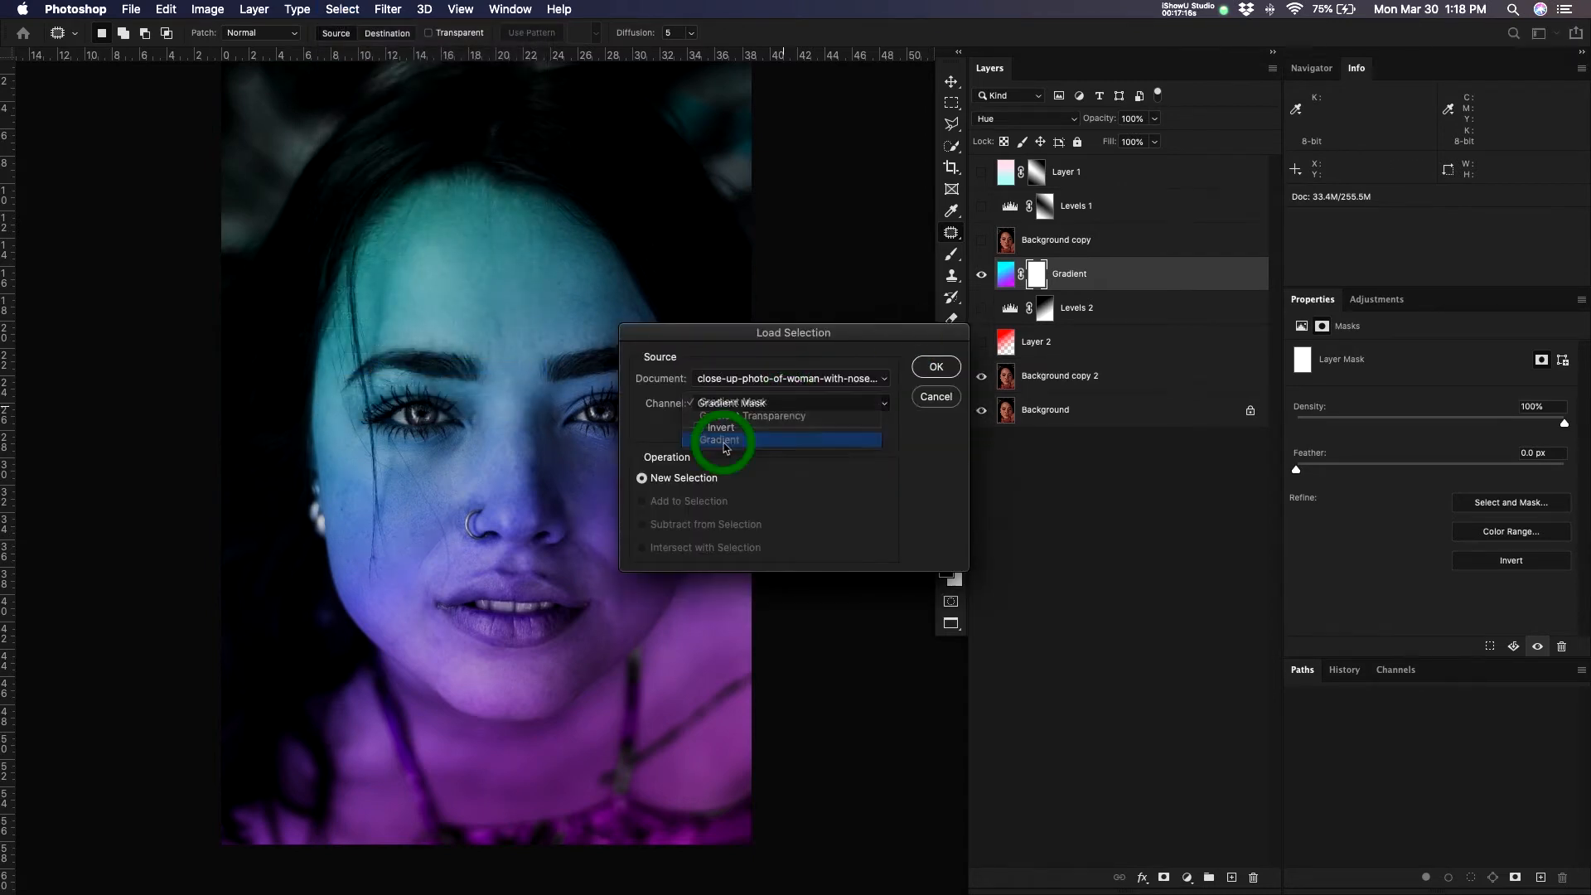
{"action": "left_click", "coordinate": [936, 366]}
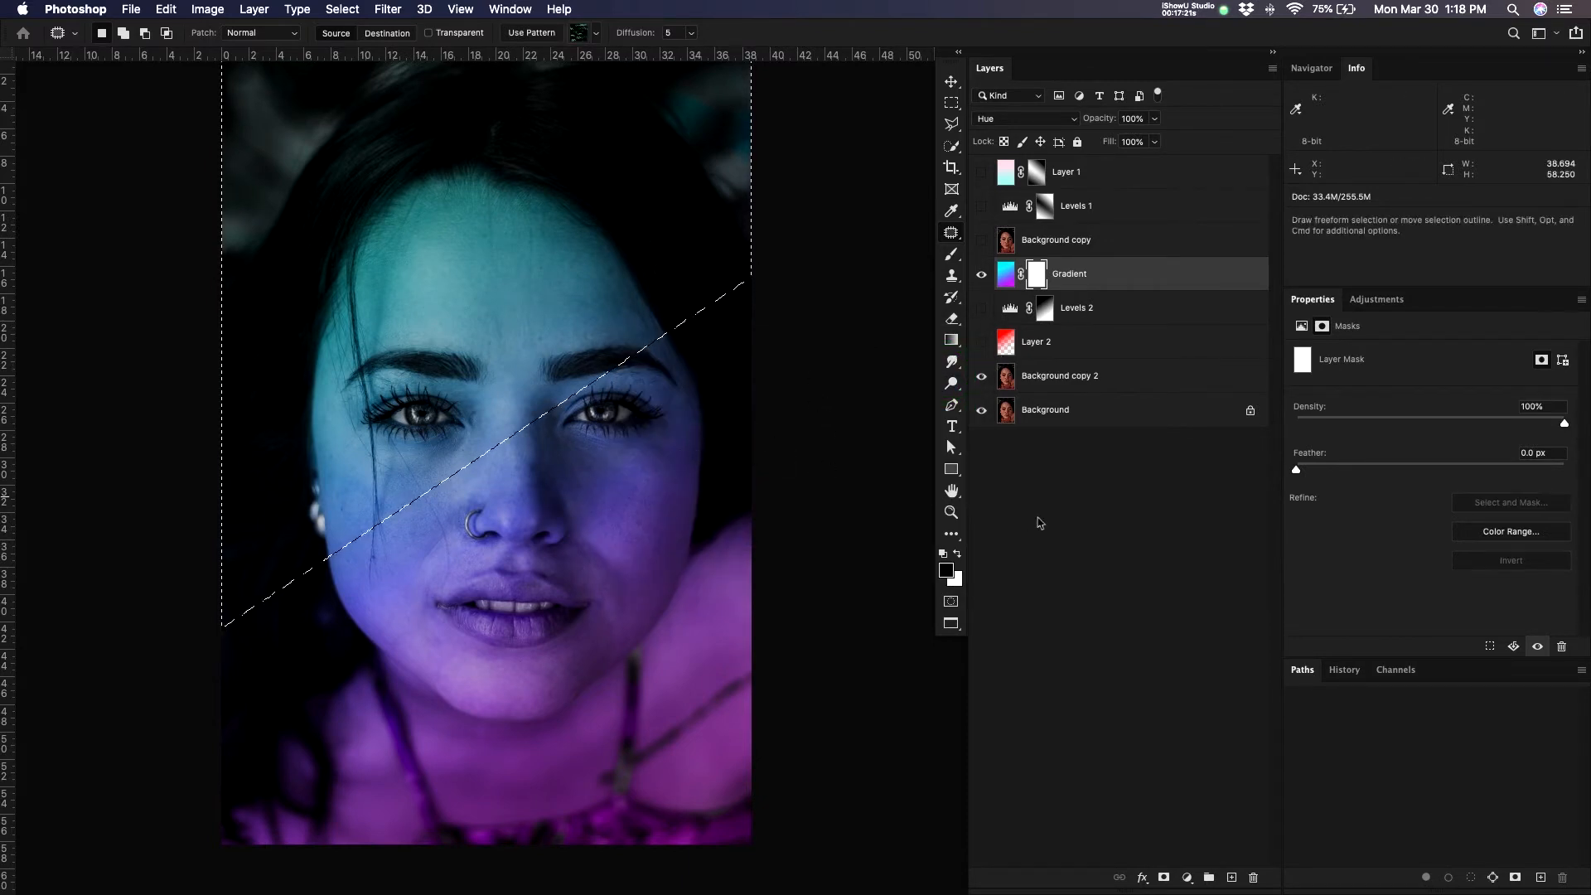
- Fill the selected area of the Gradient layer's mask with black and deselect
{"action": "left_click_drag", "start_coordinate": [704, 483], "coordinate": [687, 558]}
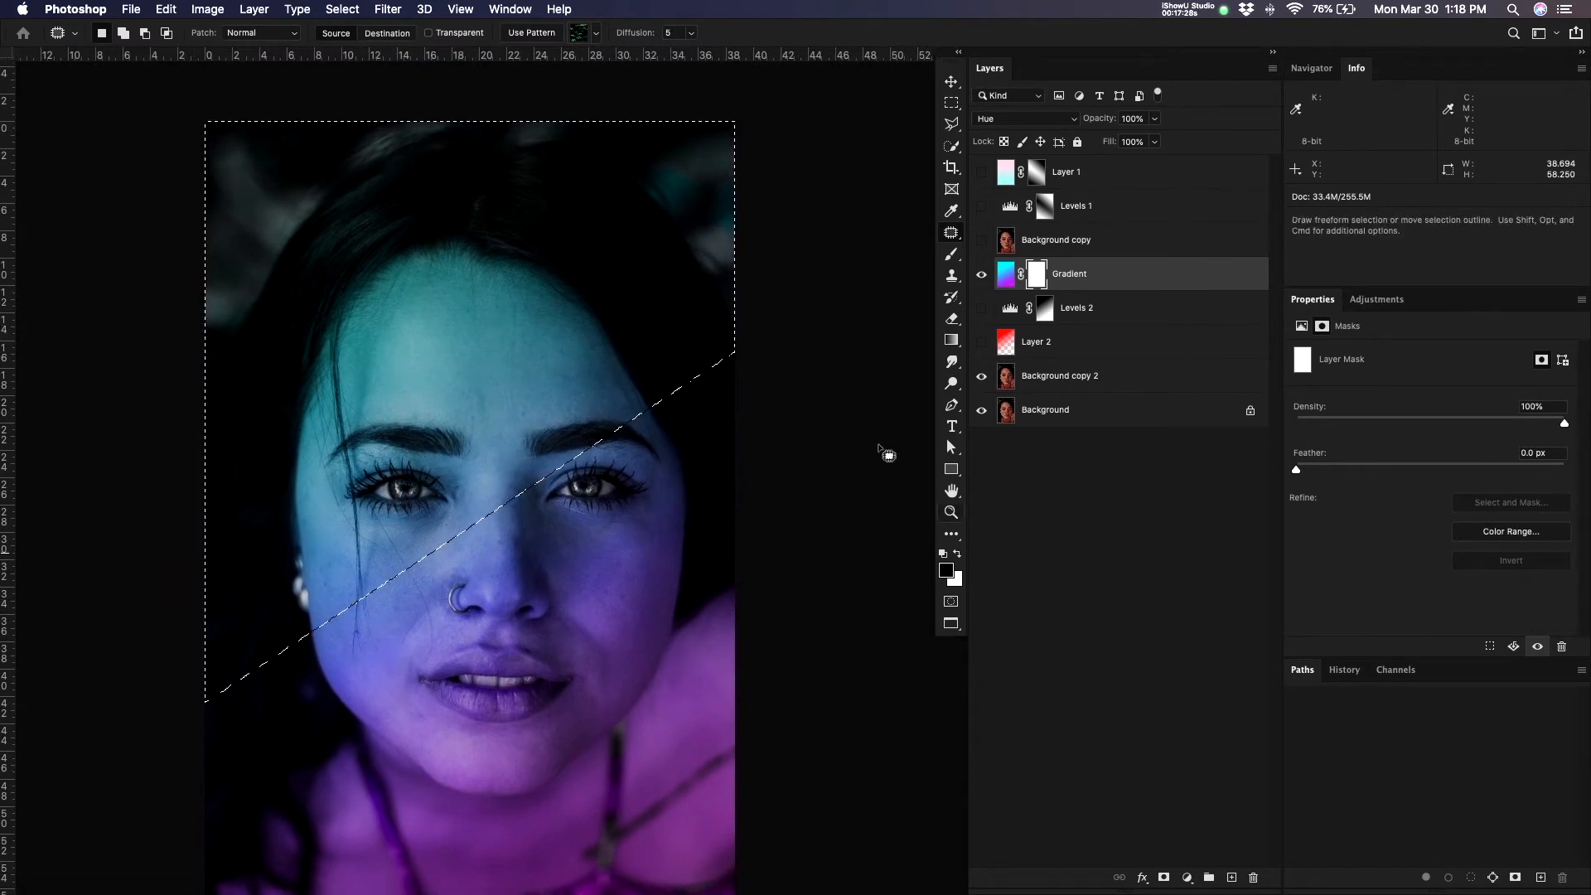
{"action": "key", "text": "x"}
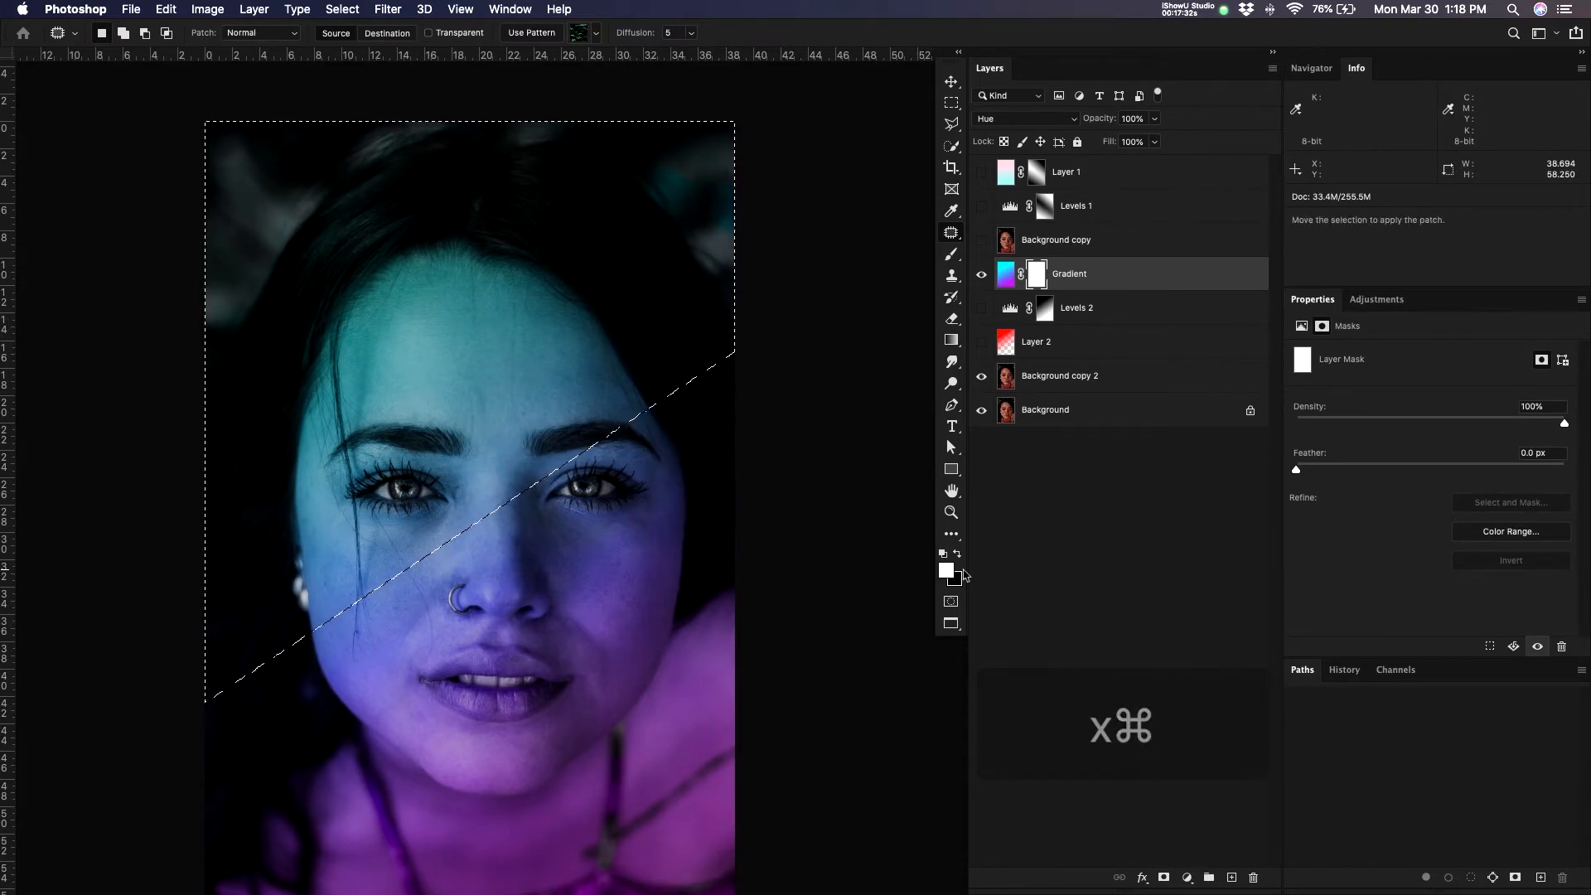
{"action": "key", "text": "super+BackSpace"}
{"action": "key", "text": "super+d"}
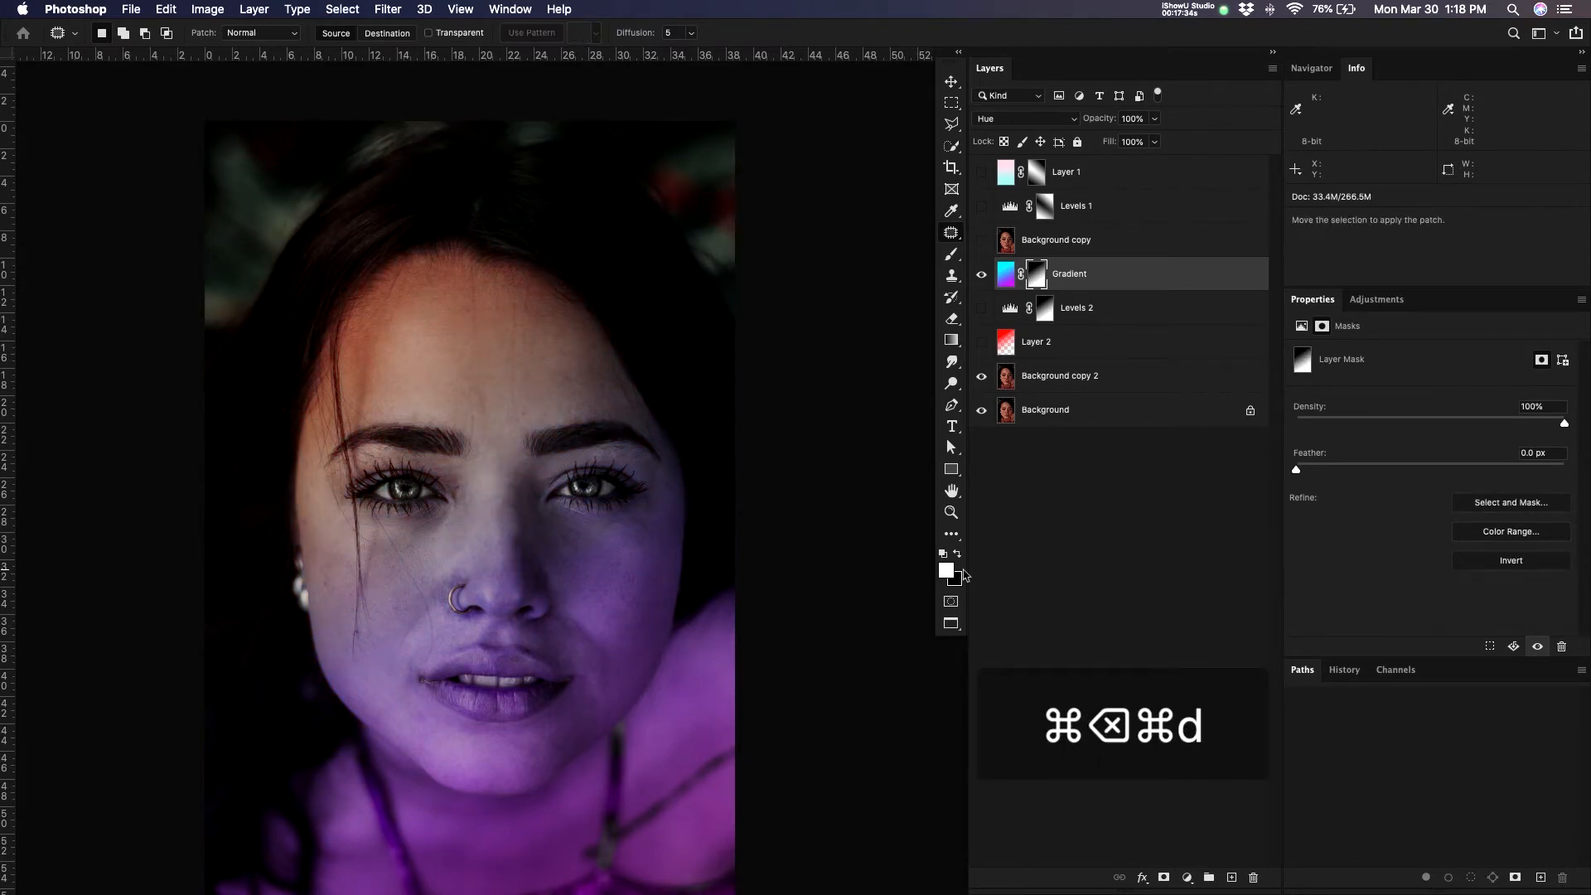
- Set up the Brush tool at a size of 652 px and adjust its tip spacing in the brush settings
{"action": "left_click_drag", "start_coordinate": [692, 508], "coordinate": [680, 334]}
{"action": "key", "text": "v"}
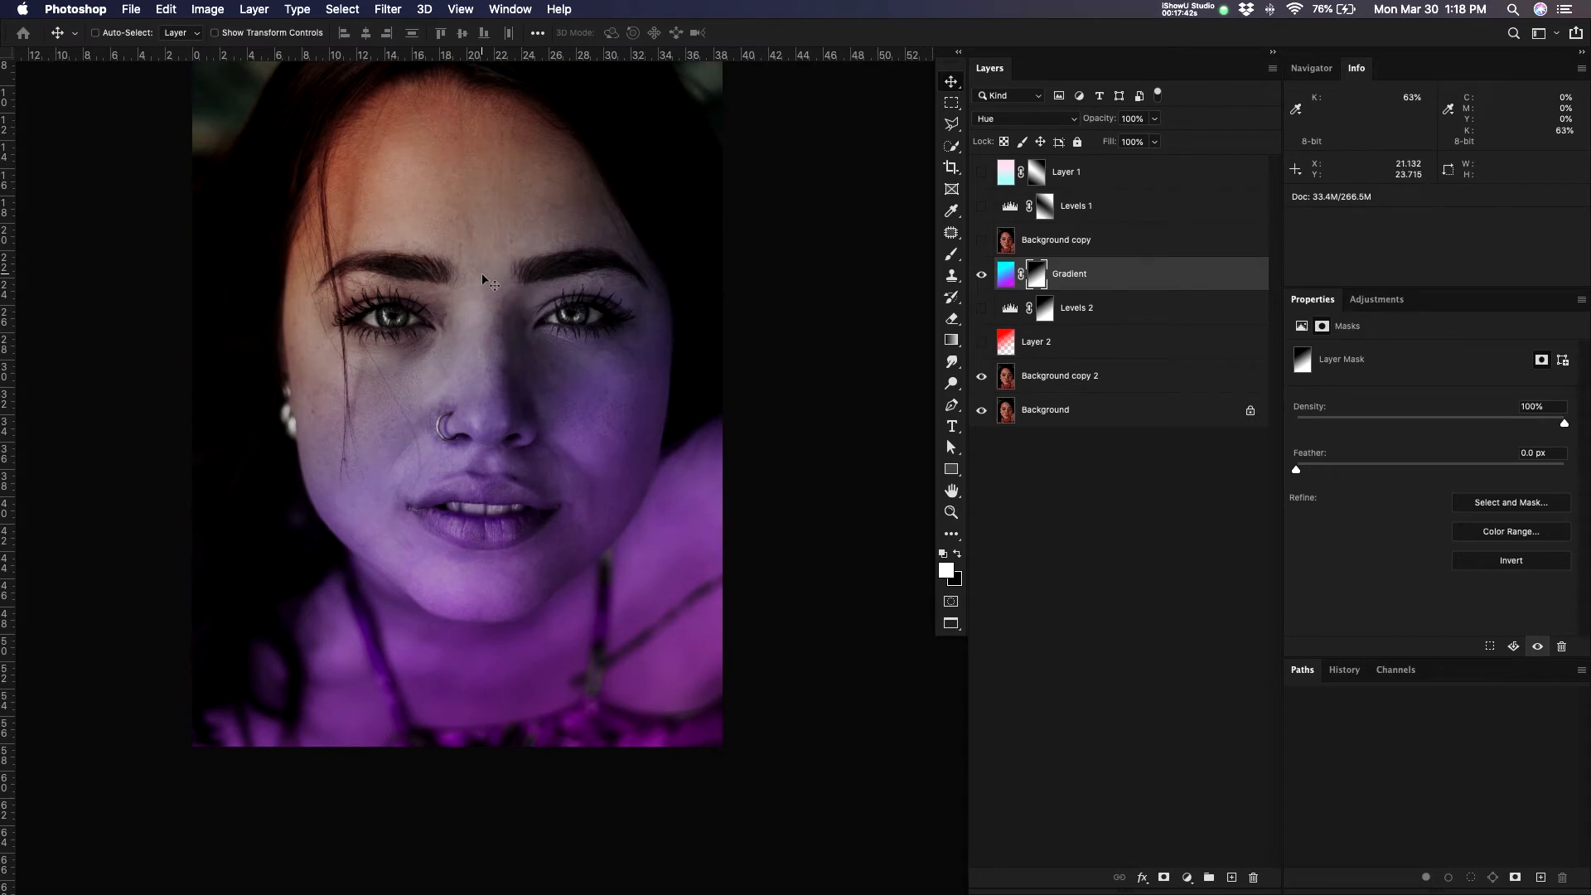
{"action": "key", "text": "b"}
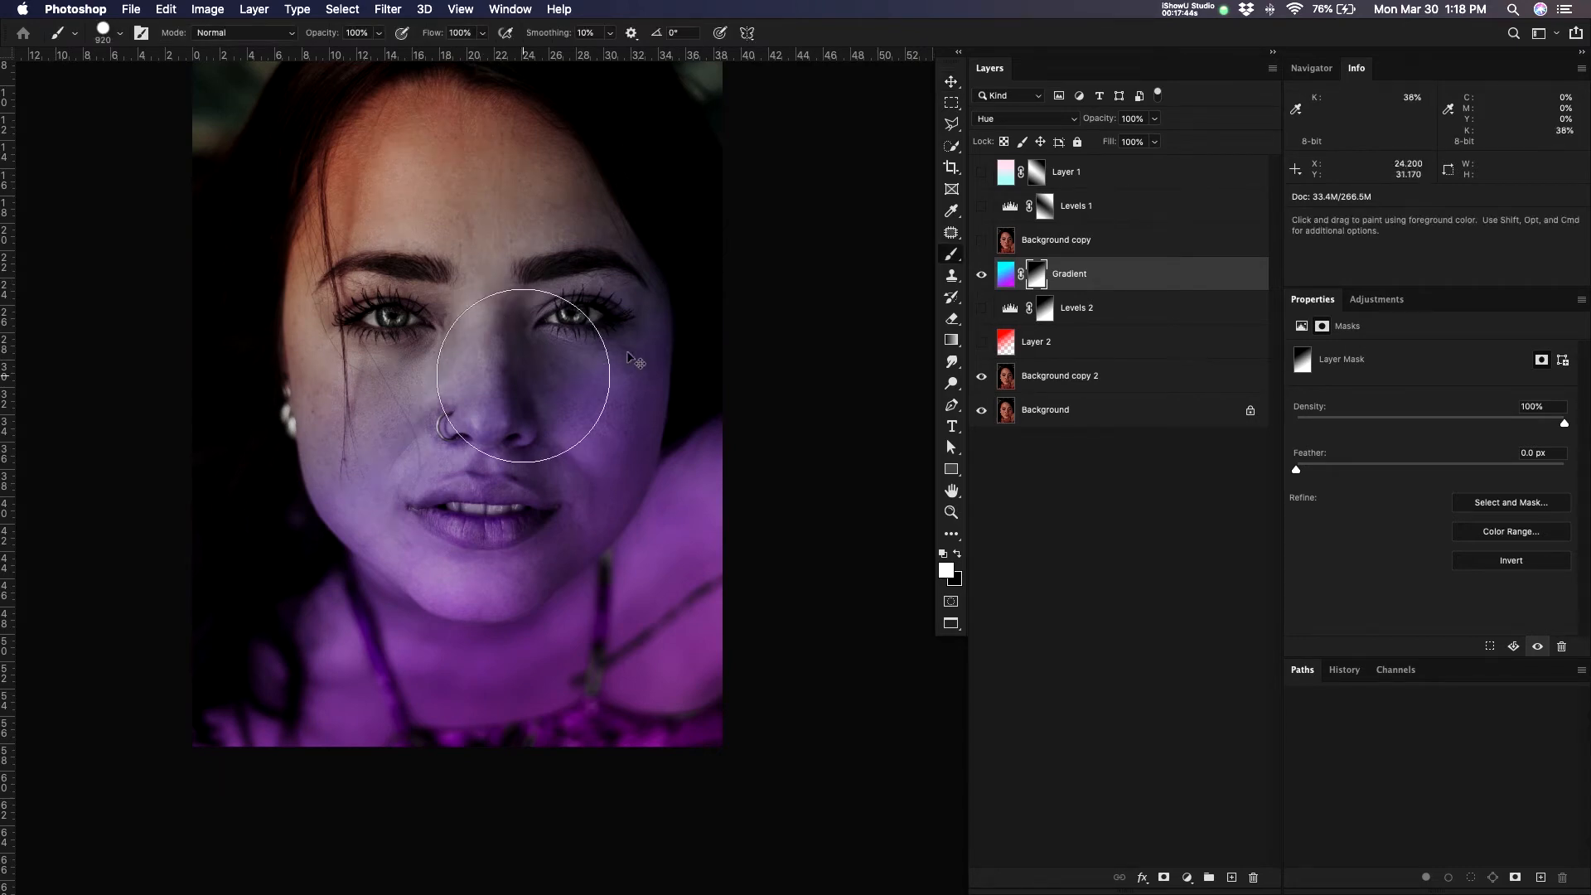
{"action": "left_click_drag", "start_coordinate": [568, 352], "coordinate": [639, 324]}
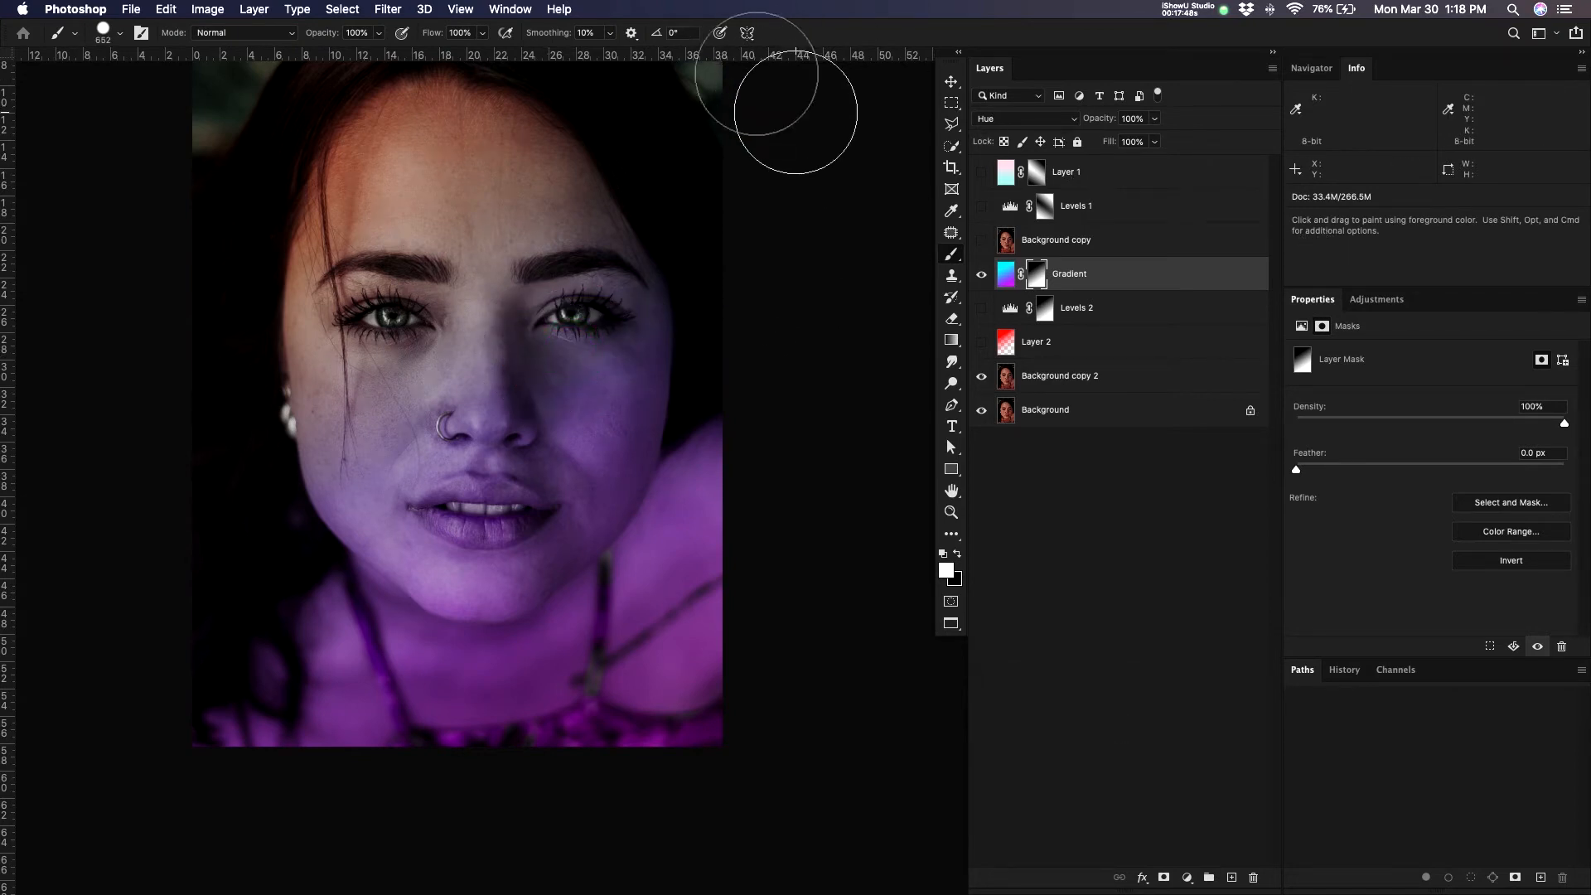
{"action": "left_click", "coordinate": [515, 11]}
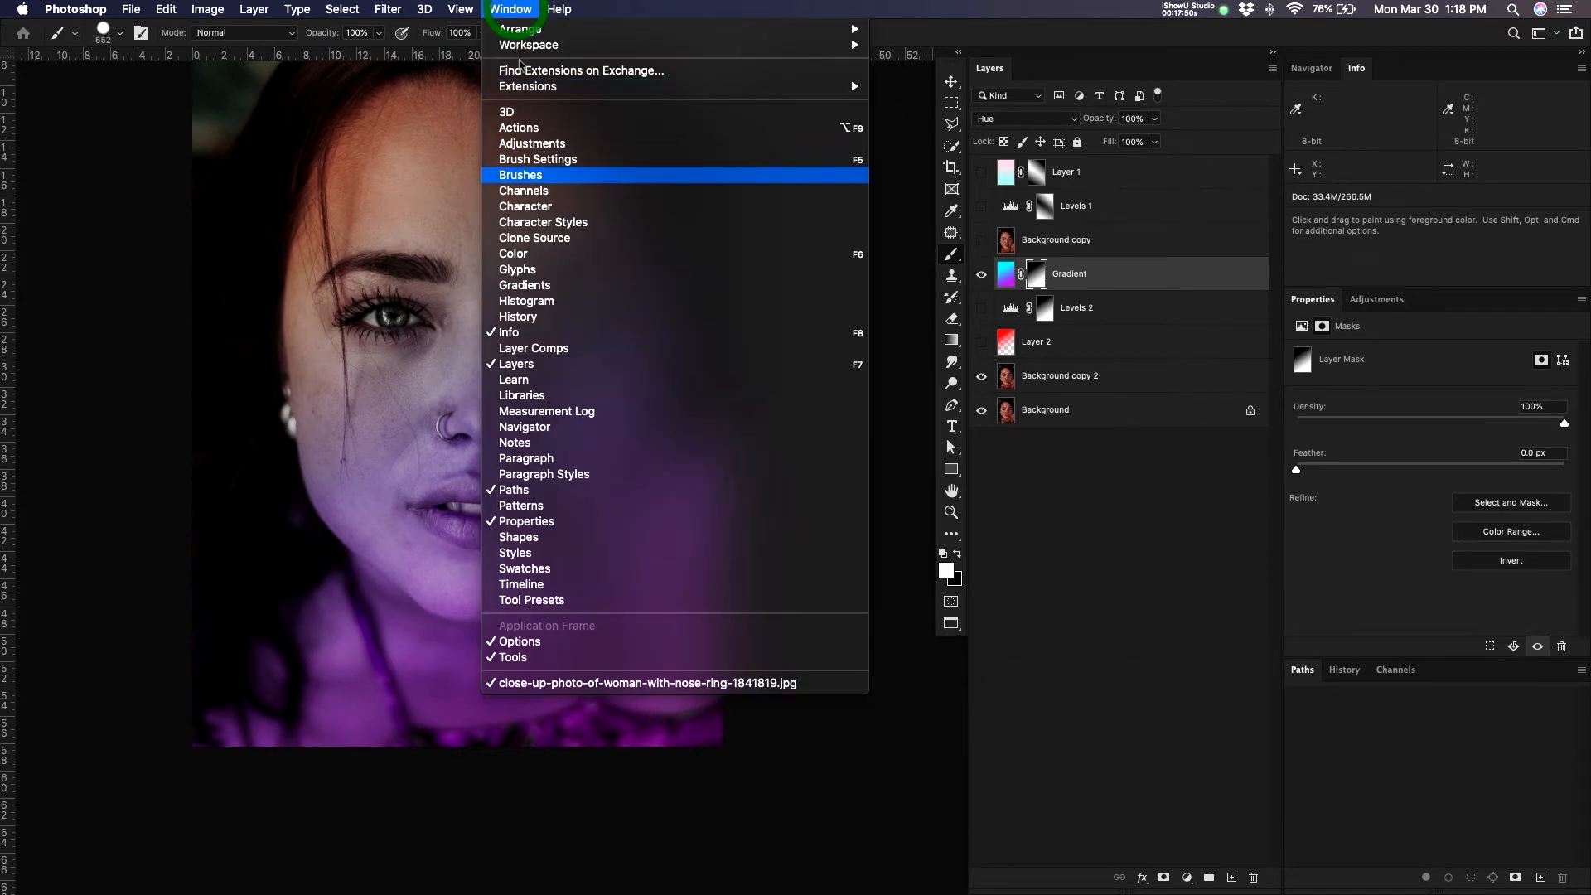
{"action": "left_click", "coordinate": [577, 163]}
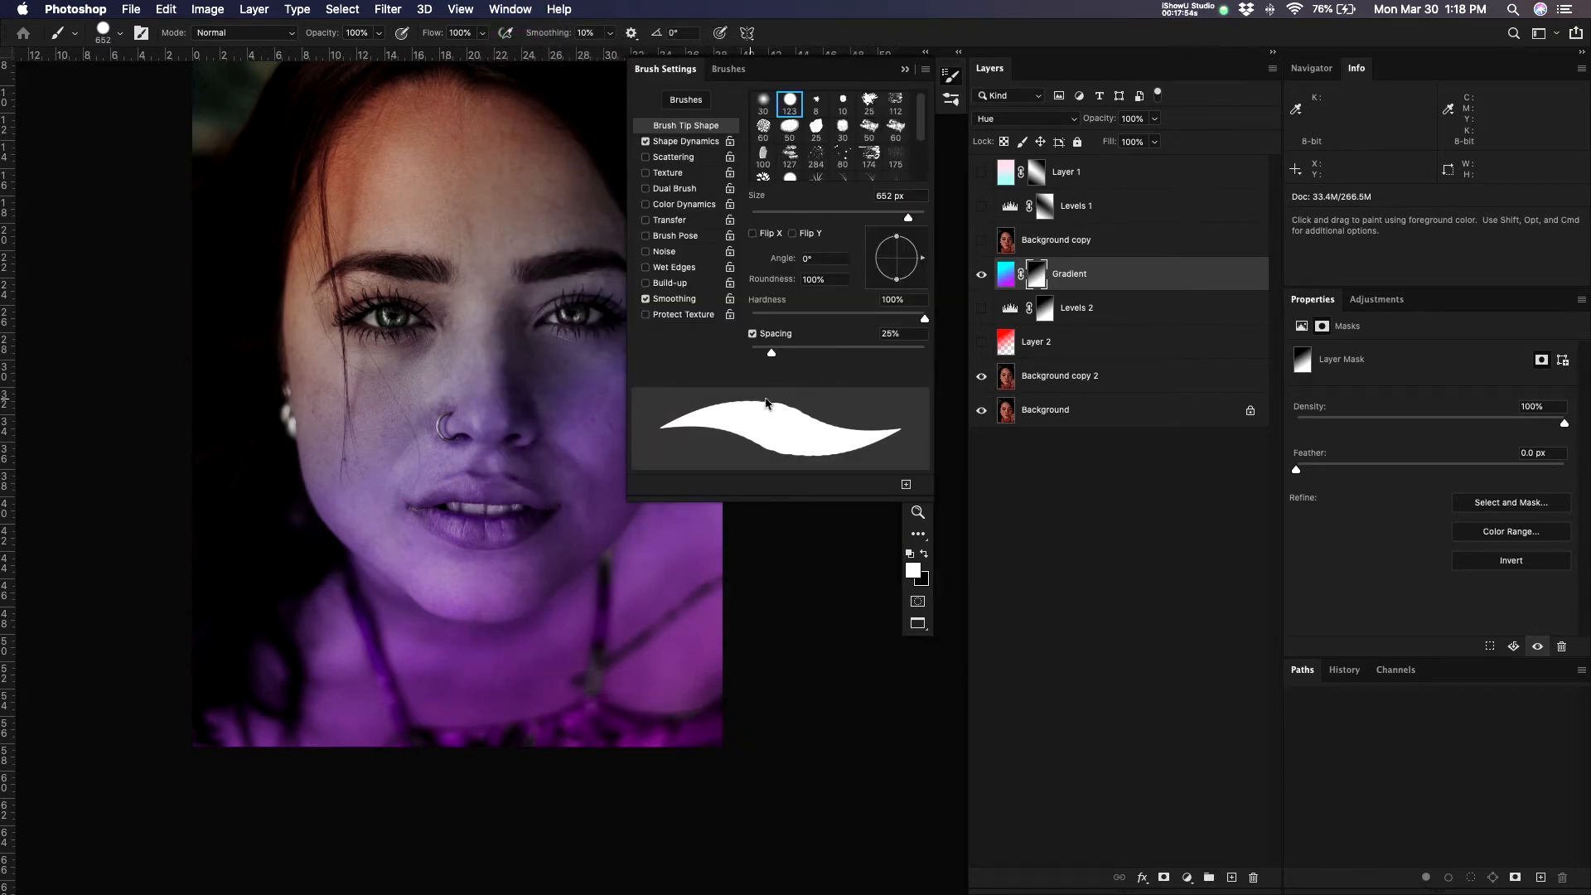
{"action": "left_click_drag", "start_coordinate": [775, 360], "coordinate": [765, 359]}
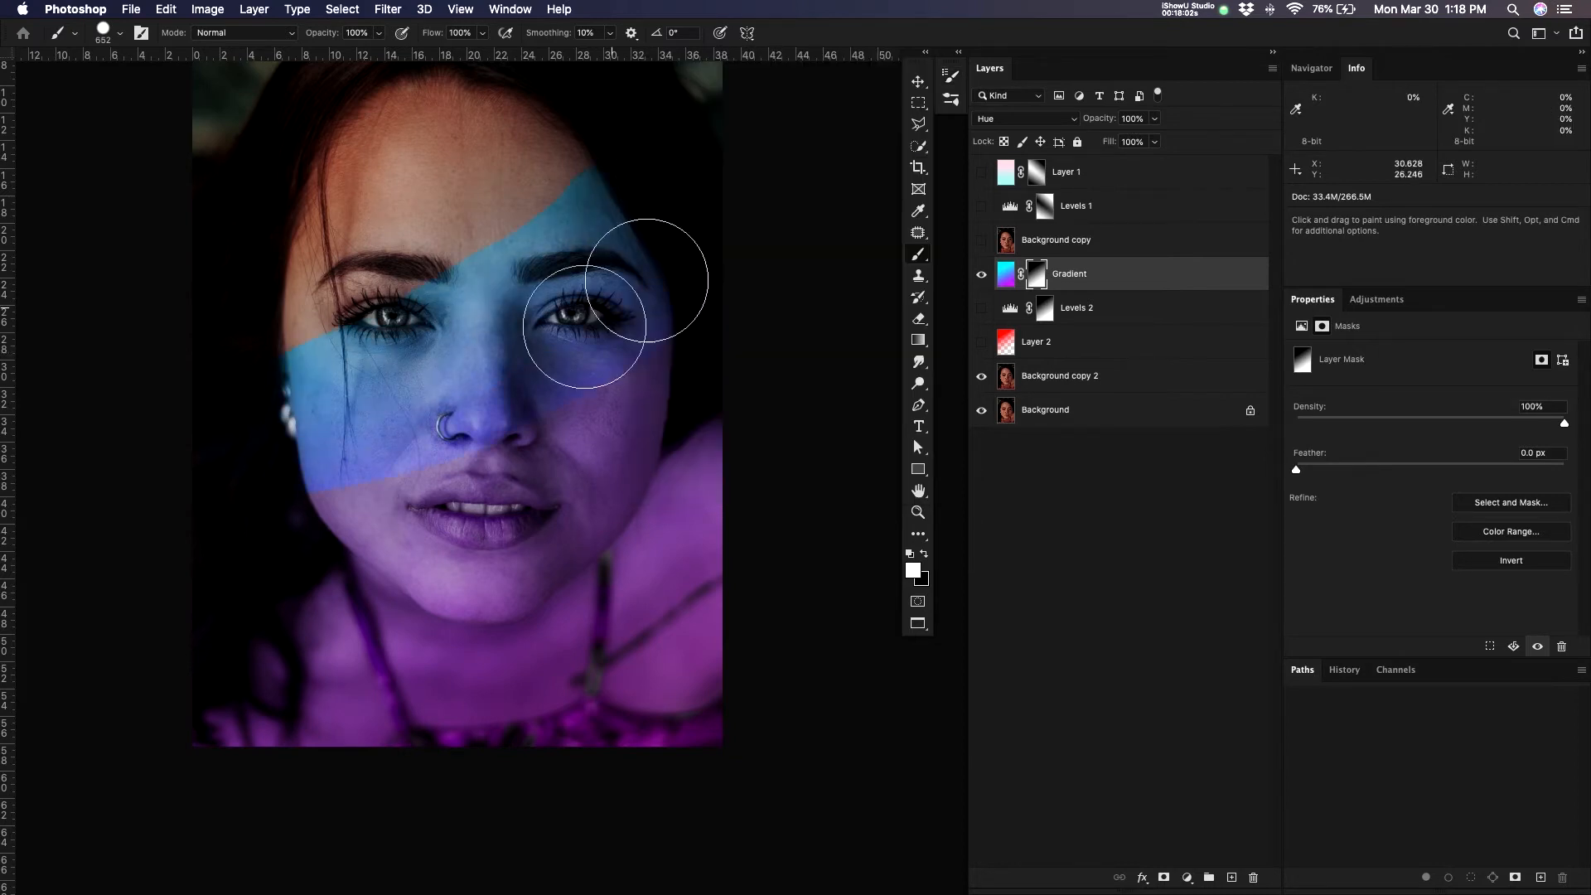
- Paint the Gradient layer's mask white across the face, shoulders and background so its colors cover the whole portrait
{"action": "left_click_drag", "start_coordinate": [639, 277], "coordinate": [649, 355]}
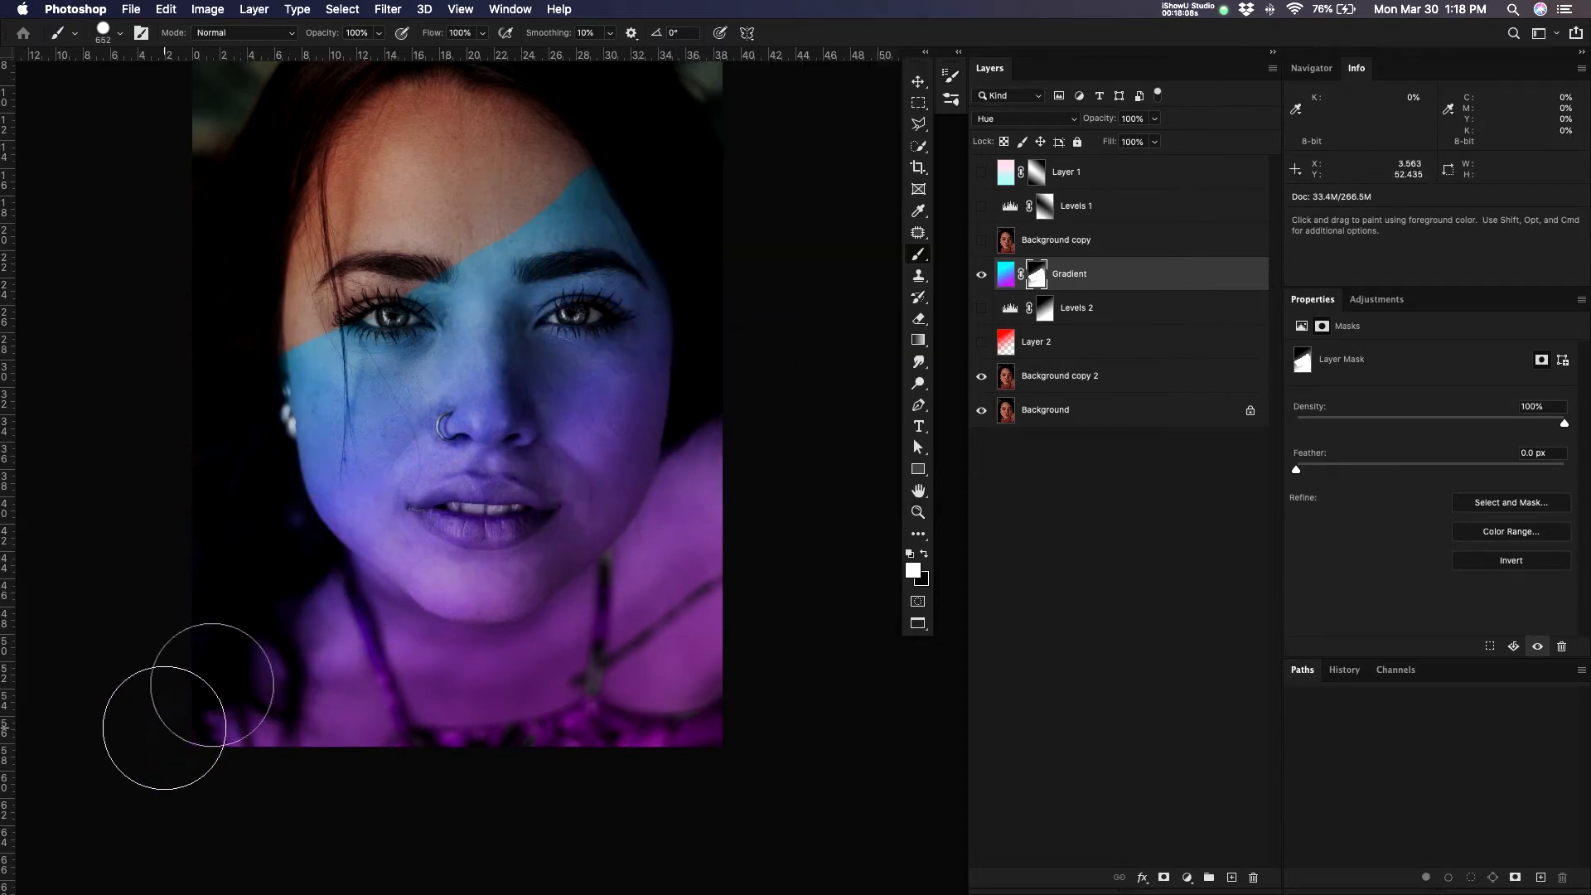
{"action": "mouse_move", "coordinate": [613, 170]}
{"action": "left_mouse_down"}
{"action": "mouse_move", "coordinate": [625, 281]}
{"action": "mouse_move", "coordinate": [655, 336]}
{"action": "mouse_move", "coordinate": [299, 625]}
{"action": "mouse_move", "coordinate": [459, 401]}
{"action": "mouse_move", "coordinate": [306, 82]}
{"action": "mouse_move", "coordinate": [755, 240]}
{"action": "mouse_move", "coordinate": [809, 185]}
{"action": "mouse_move", "coordinate": [674, 141]}
{"action": "left_mouse_up"}
{"action": "left_click_drag", "start_coordinate": [669, 404], "coordinate": [648, 284]}
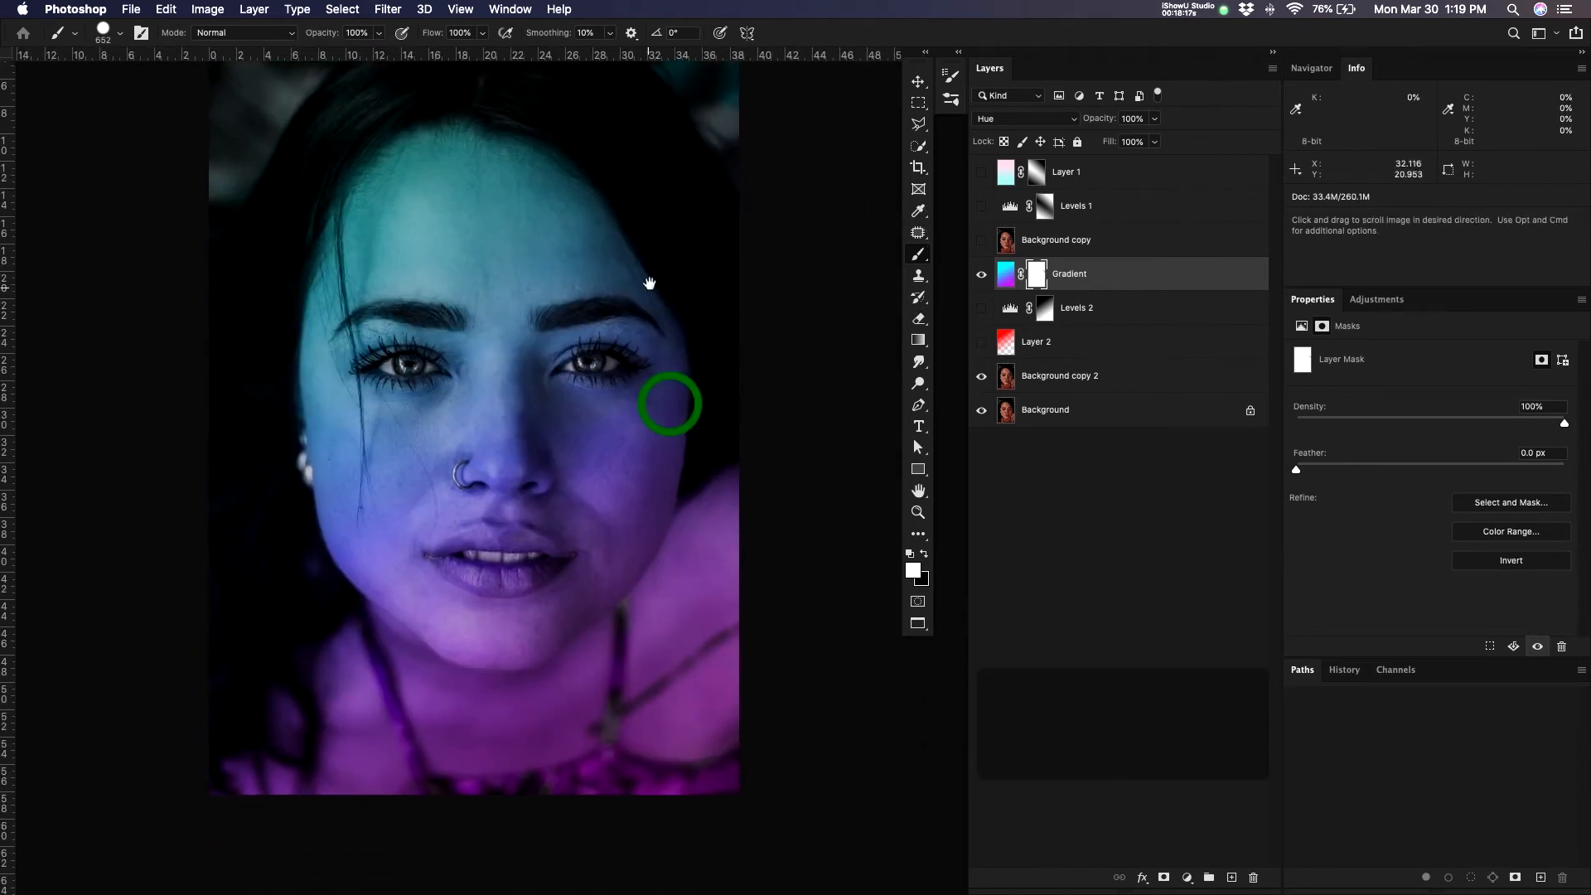
- Display the Gradient layer's mask on its own, paint the leftover dark specks white, and return to the image
{"action": "key", "text": "x"}
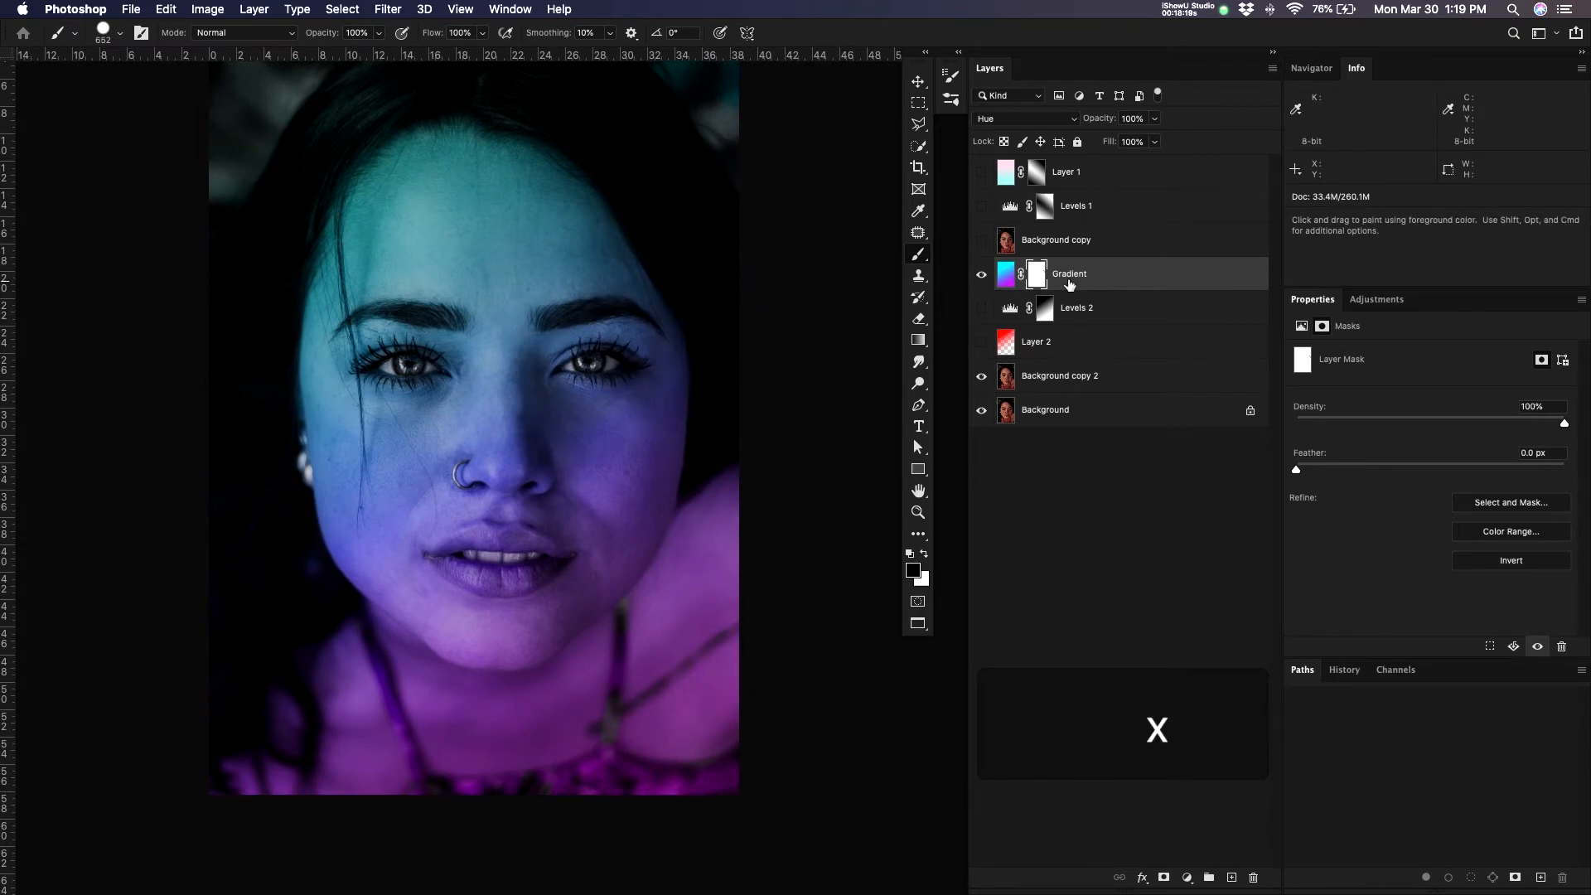
{"action": "left_click", "coordinate": [1039, 276], "text": "alt"}
{"action": "left_click_drag", "start_coordinate": [658, 273], "coordinate": [657, 358]}
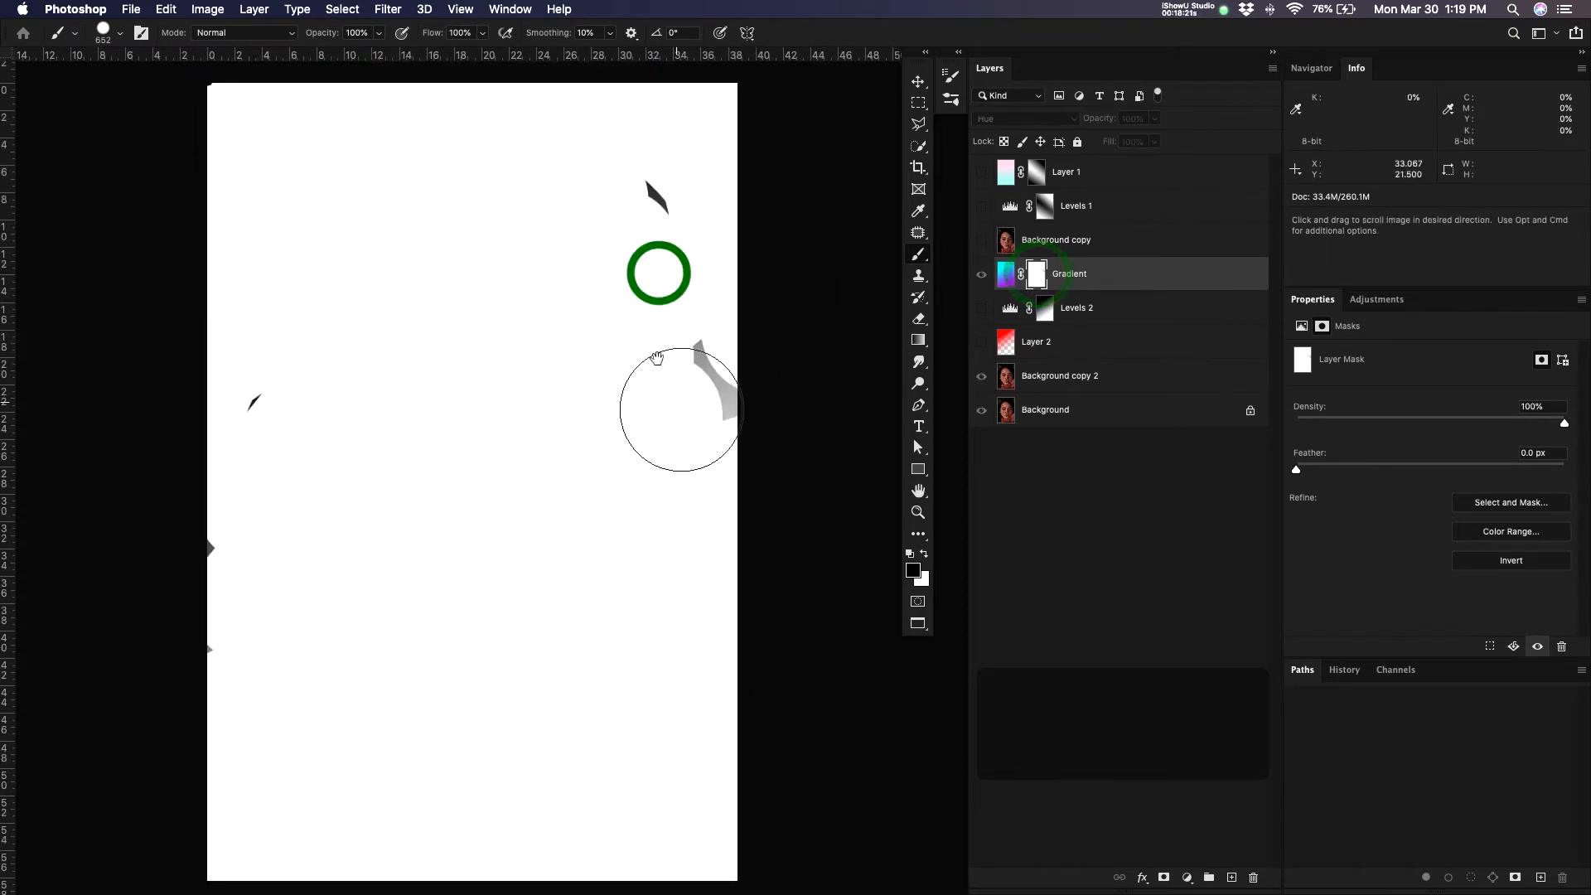
{"action": "left_click_drag", "start_coordinate": [723, 429], "coordinate": [643, 187]}
{"action": "key", "text": "cmd+z"}
{"action": "key", "text": "x"}
{"action": "left_click", "coordinate": [718, 361]}
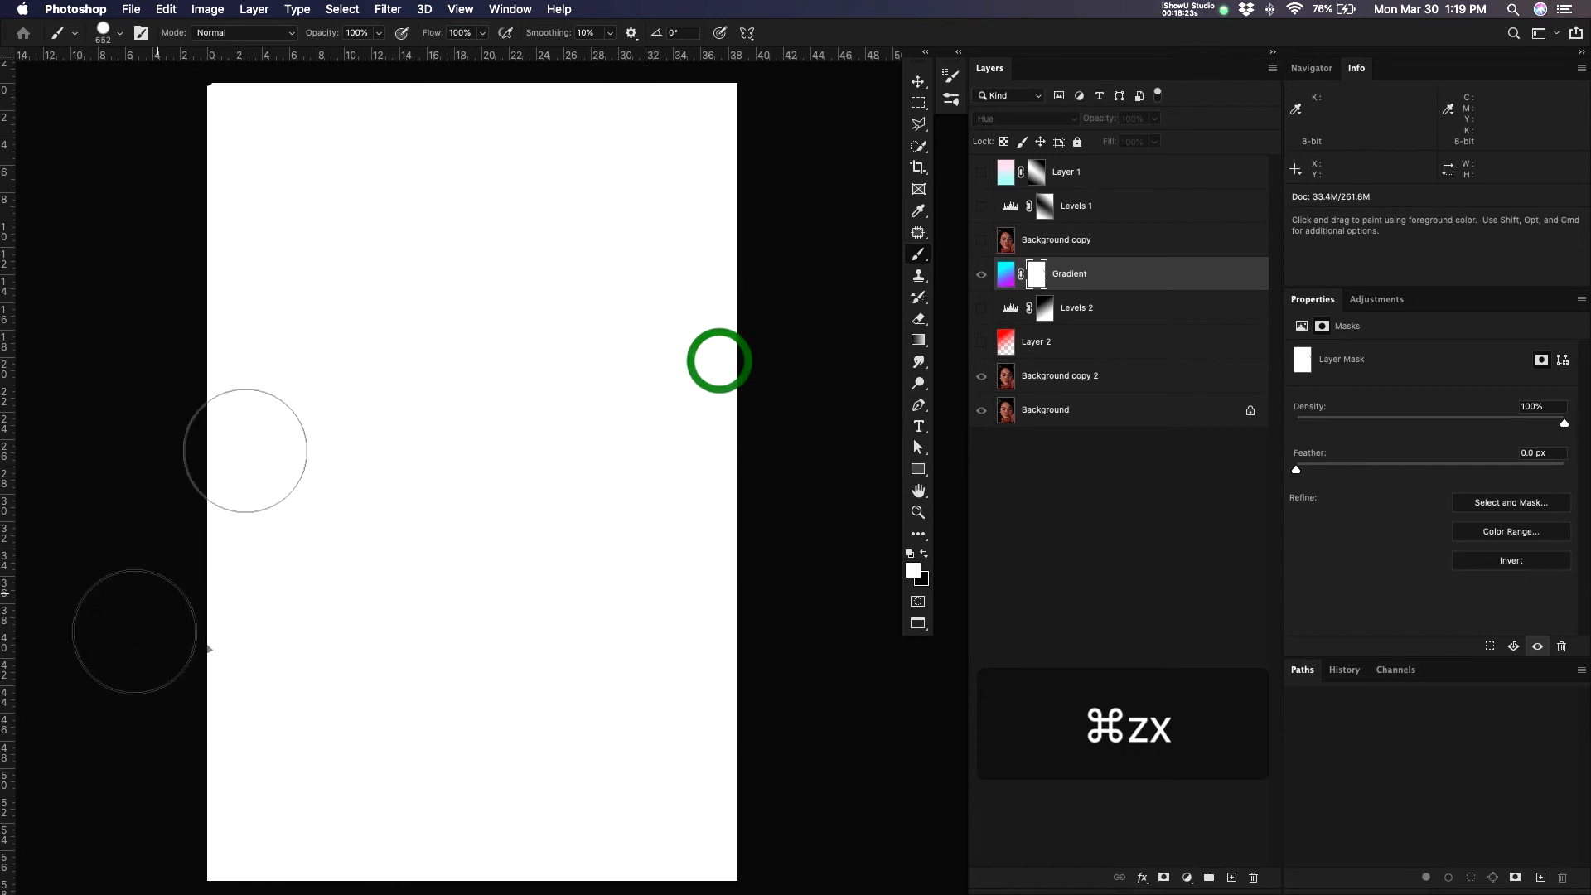
{"action": "left_click", "coordinate": [1037, 275], "text": "alt"}
- Paint the whole face black in the Gradient layer's mask with a 442 px brush, following the jaw and cheek edges
{"action": "left_click_drag", "start_coordinate": [545, 614], "coordinate": [537, 493]}
{"action": "key", "text": "z"}
{"action": "left_click_drag", "start_coordinate": [711, 502], "coordinate": [694, 503]}
{"action": "left_click_drag", "start_coordinate": [668, 423], "coordinate": [611, 455]}
{"action": "left_click_drag", "start_coordinate": [593, 387], "coordinate": [706, 428]}
{"action": "key", "text": "b"}
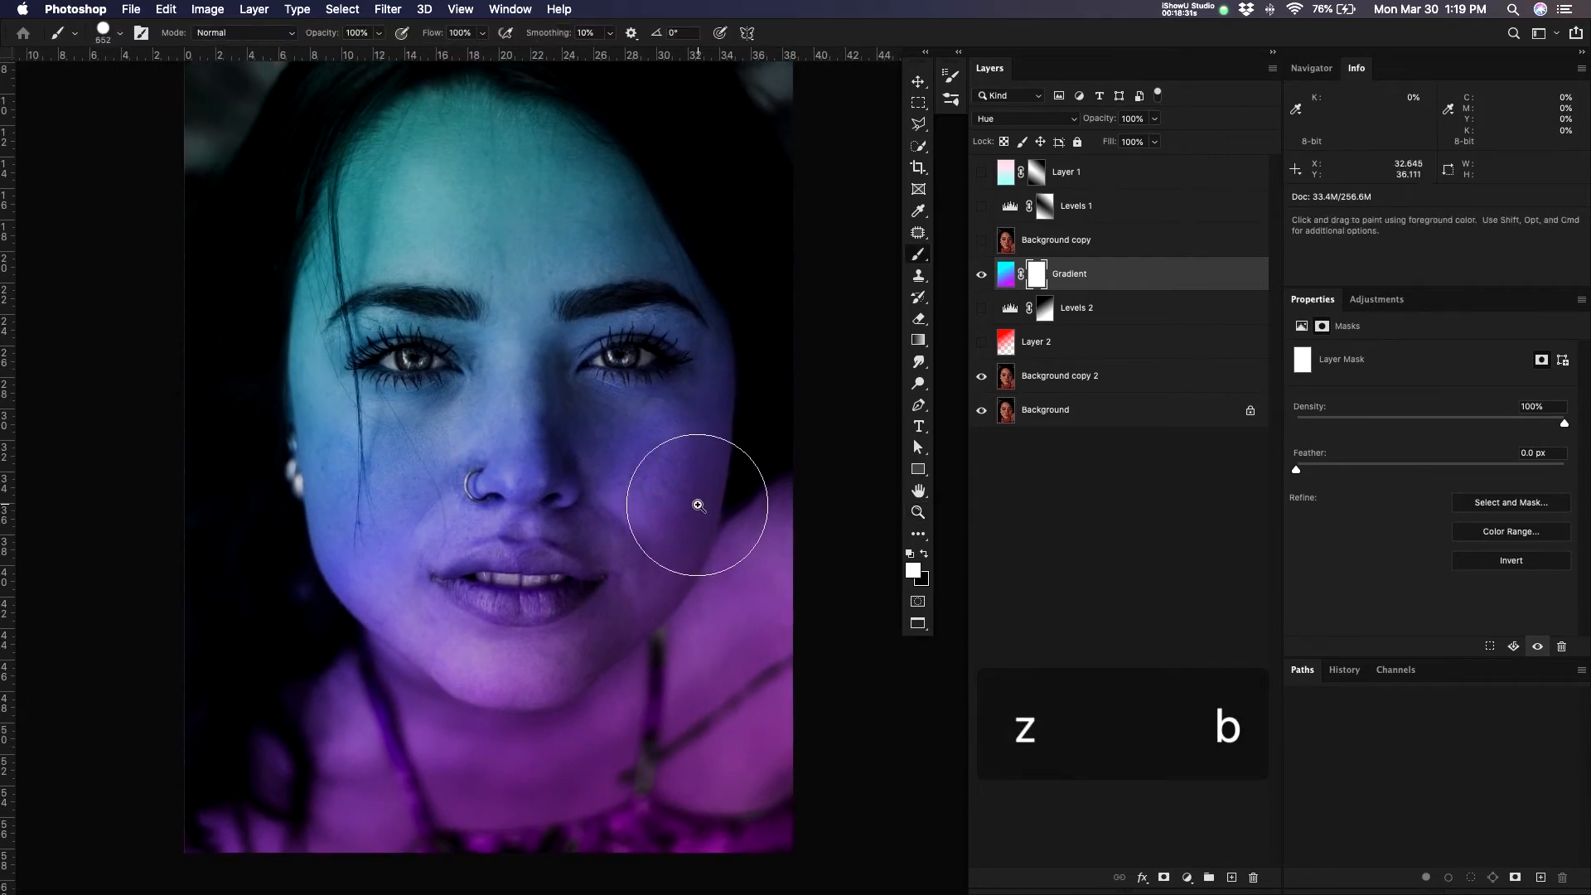
{"action": "key", "text": "x"}
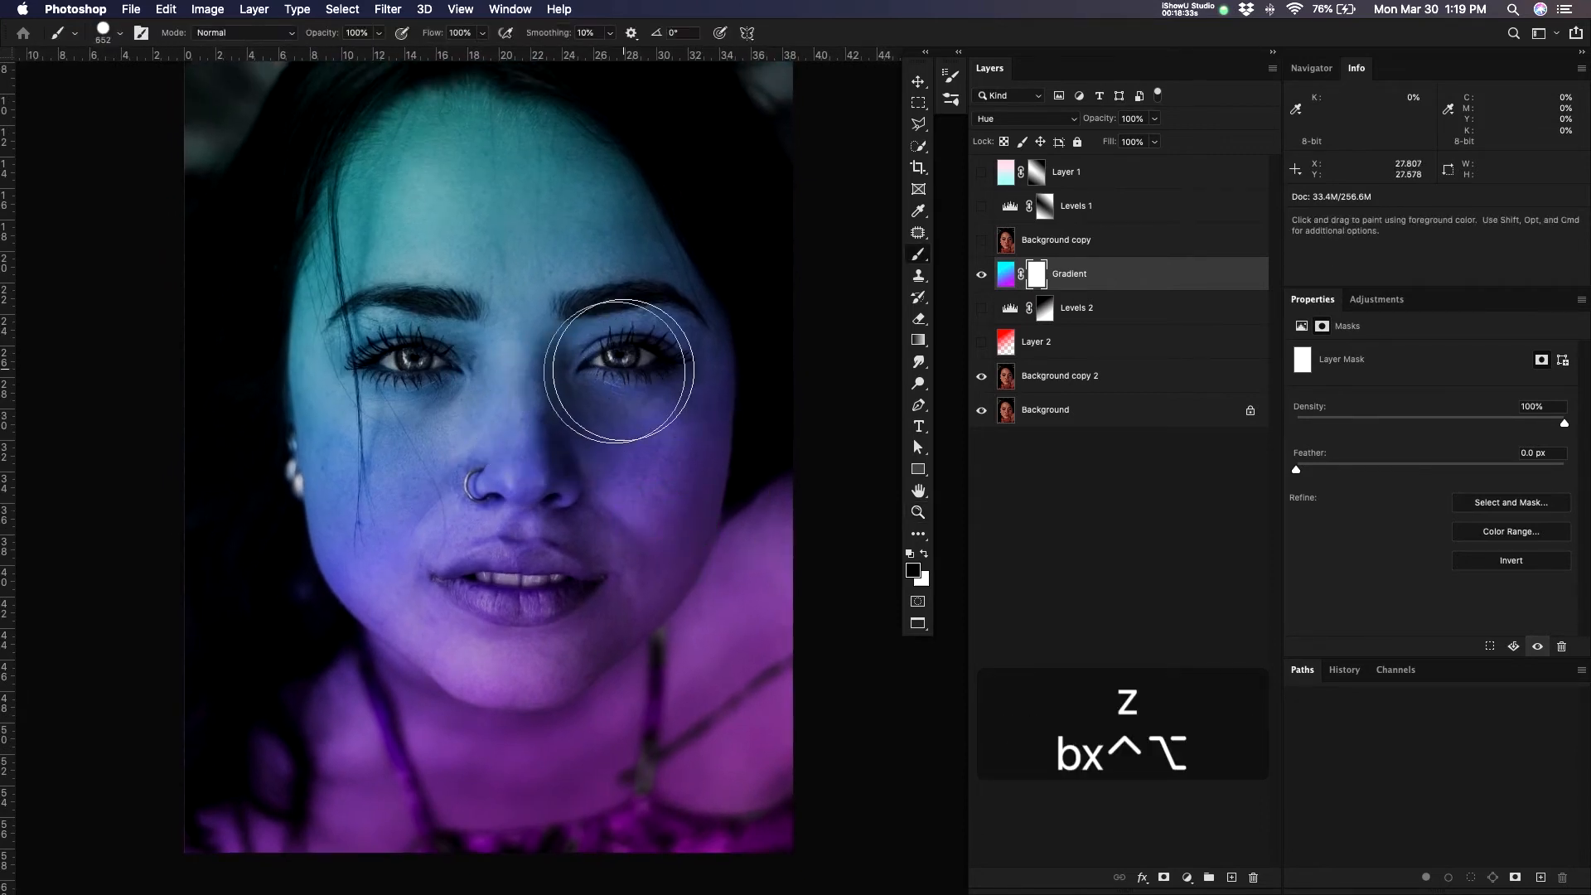
{"action": "left_click_drag", "start_coordinate": [638, 366], "coordinate": [558, 366]}
{"action": "left_click_drag", "start_coordinate": [568, 300], "coordinate": [625, 395]}
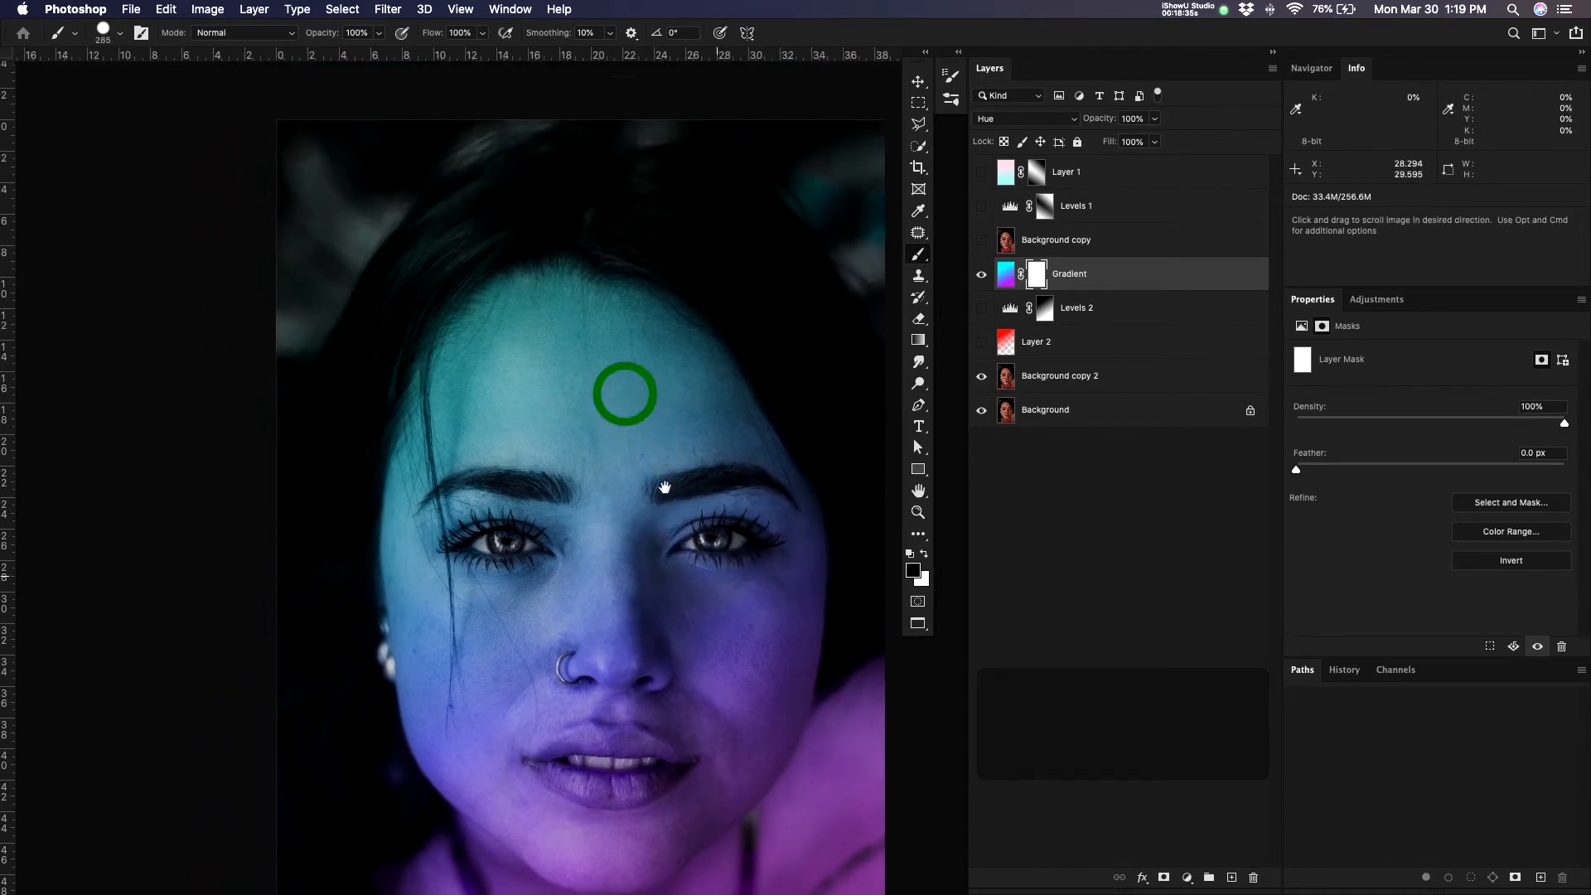
{"action": "left_click_drag", "start_coordinate": [533, 443], "coordinate": [551, 444]}
{"action": "mouse_move", "coordinate": [597, 359]}
{"action": "left_mouse_down"}
{"action": "mouse_move", "coordinate": [532, 425]}
{"action": "mouse_move", "coordinate": [540, 376]}
{"action": "mouse_move", "coordinate": [472, 441]}
{"action": "mouse_move", "coordinate": [510, 320]}
{"action": "mouse_move", "coordinate": [442, 443]}
{"action": "mouse_move", "coordinate": [453, 397]}
{"action": "mouse_move", "coordinate": [425, 587]}
{"action": "mouse_move", "coordinate": [431, 704]}
{"action": "left_mouse_up"}
{"action": "mouse_move", "coordinate": [497, 763]}
{"action": "left_mouse_down"}
{"action": "mouse_move", "coordinate": [406, 472]}
{"action": "mouse_move", "coordinate": [500, 507]}
{"action": "mouse_move", "coordinate": [569, 492]}
{"action": "mouse_move", "coordinate": [647, 431]}
{"action": "mouse_move", "coordinate": [680, 281]}
{"action": "left_mouse_up"}
{"action": "mouse_move", "coordinate": [689, 270]}
{"action": "left_mouse_down"}
{"action": "mouse_move", "coordinate": [623, 544]}
{"action": "mouse_move", "coordinate": [533, 711]}
{"action": "mouse_move", "coordinate": [533, 557]}
{"action": "mouse_move", "coordinate": [436, 746]}
{"action": "mouse_move", "coordinate": [379, 582]}
{"action": "mouse_move", "coordinate": [390, 249]}
{"action": "mouse_move", "coordinate": [431, 240]}
{"action": "mouse_move", "coordinate": [505, 356]}
{"action": "mouse_move", "coordinate": [544, 363]}
{"action": "mouse_move", "coordinate": [477, 414]}
{"action": "left_mouse_up"}
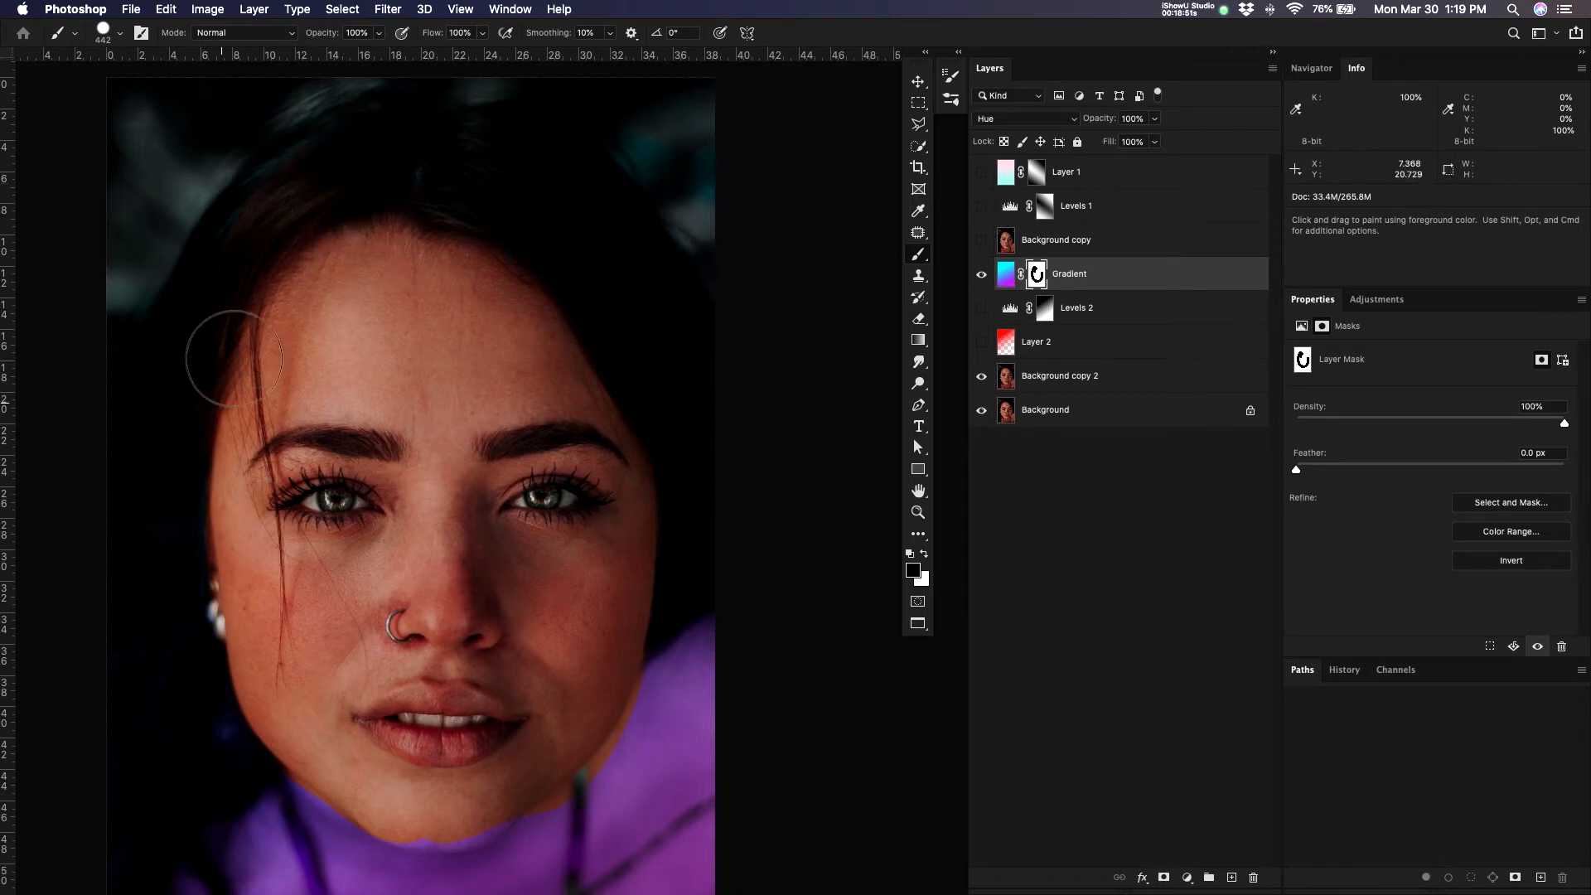
{"action": "mouse_move", "coordinate": [234, 358]}
{"action": "left_mouse_down"}
{"action": "mouse_move", "coordinate": [192, 547]}
{"action": "mouse_move", "coordinate": [202, 694]}
{"action": "left_mouse_up"}
{"action": "left_click_drag", "start_coordinate": [540, 694], "coordinate": [564, 424]}
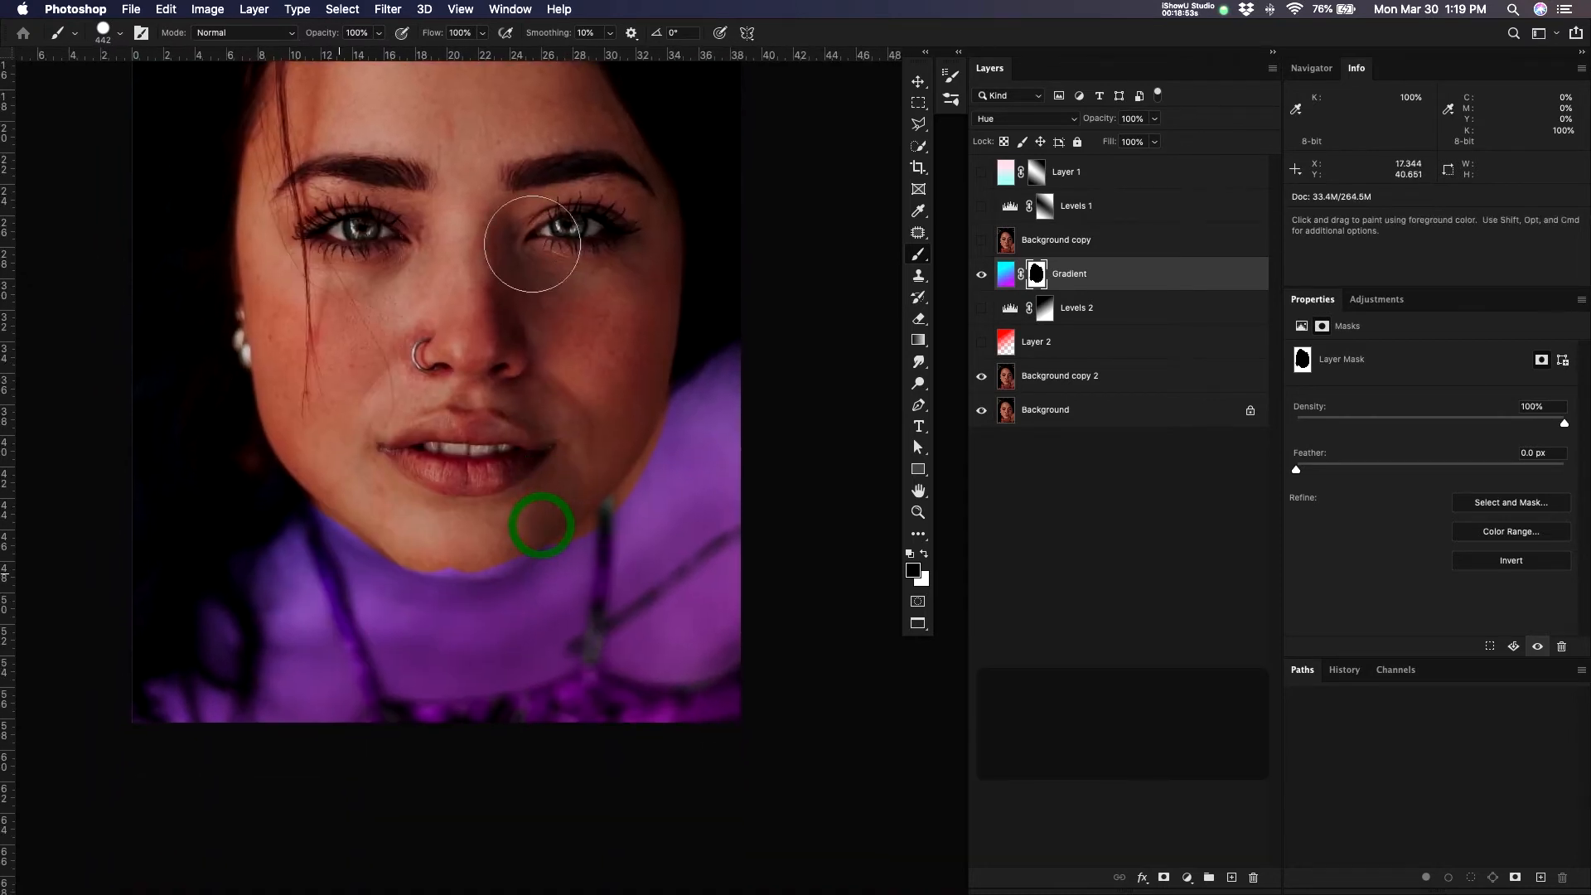
{"action": "mouse_move", "coordinate": [341, 454]}
{"action": "left_mouse_down"}
{"action": "mouse_move", "coordinate": [386, 527]}
{"action": "mouse_move", "coordinate": [569, 457]}
{"action": "mouse_move", "coordinate": [809, 245]}
{"action": "left_mouse_up"}
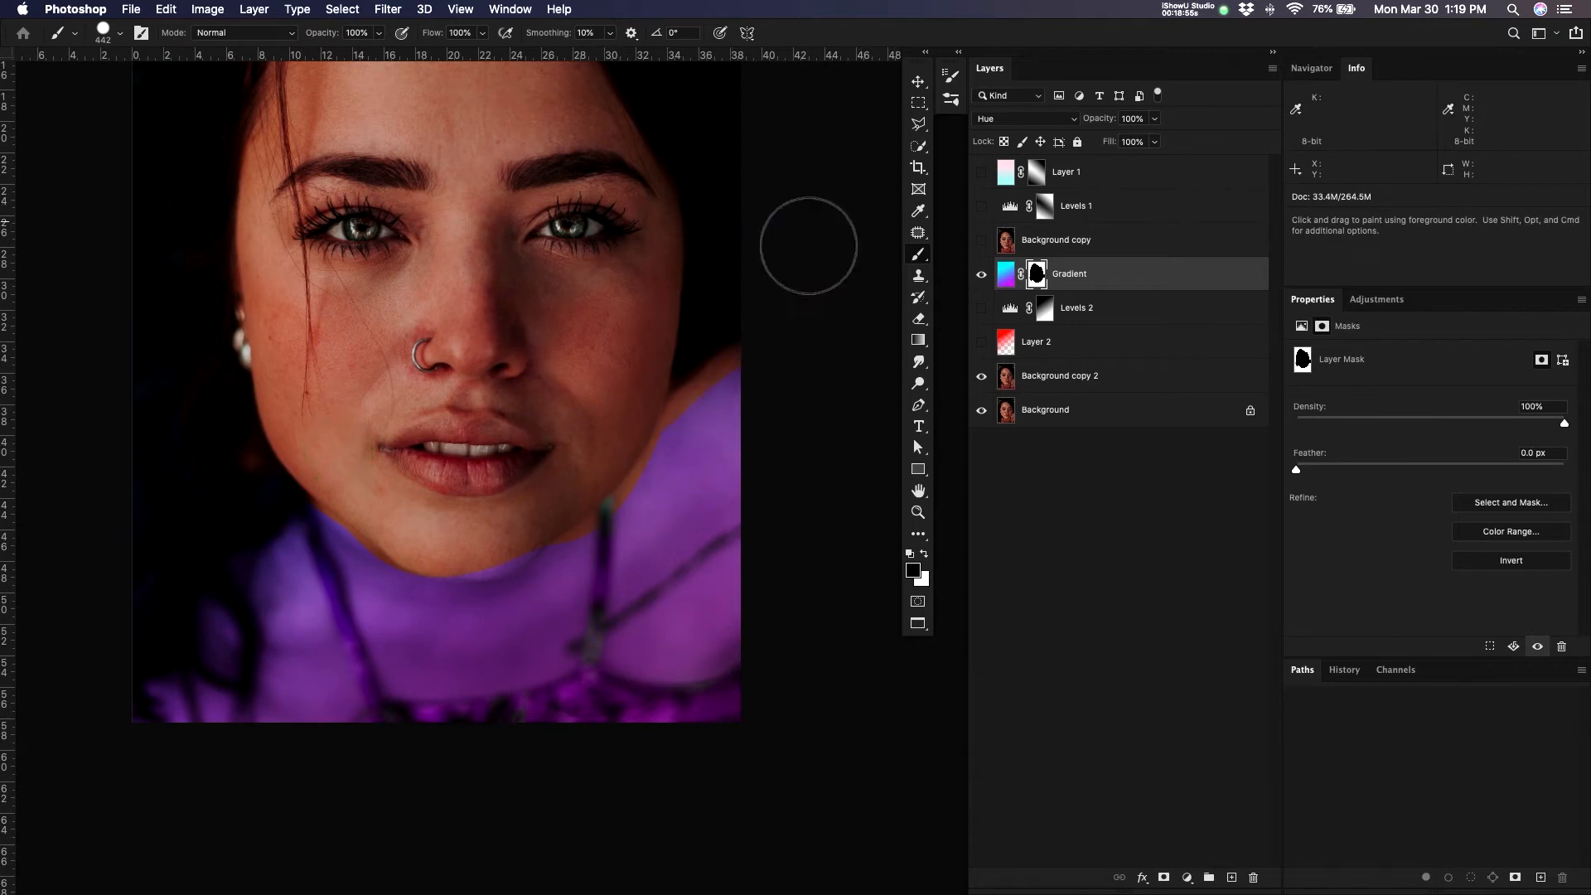
- Draw foreground-to-transparent gradients in the Gradient layer's mask to blend the color around the face
{"action": "key", "text": "g"}
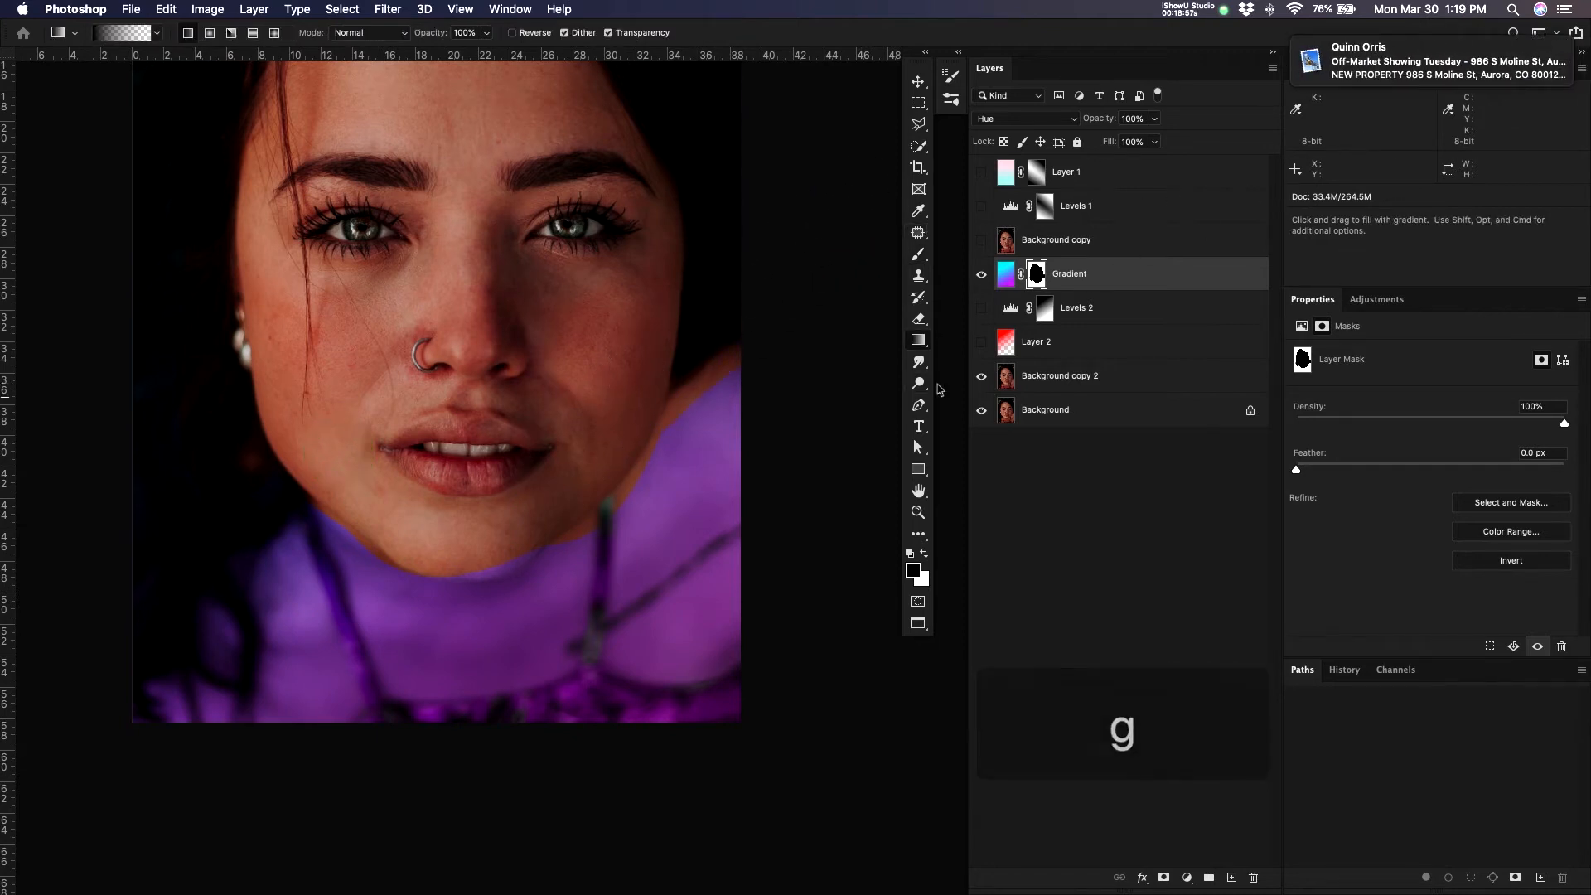
{"action": "key", "text": "g"}
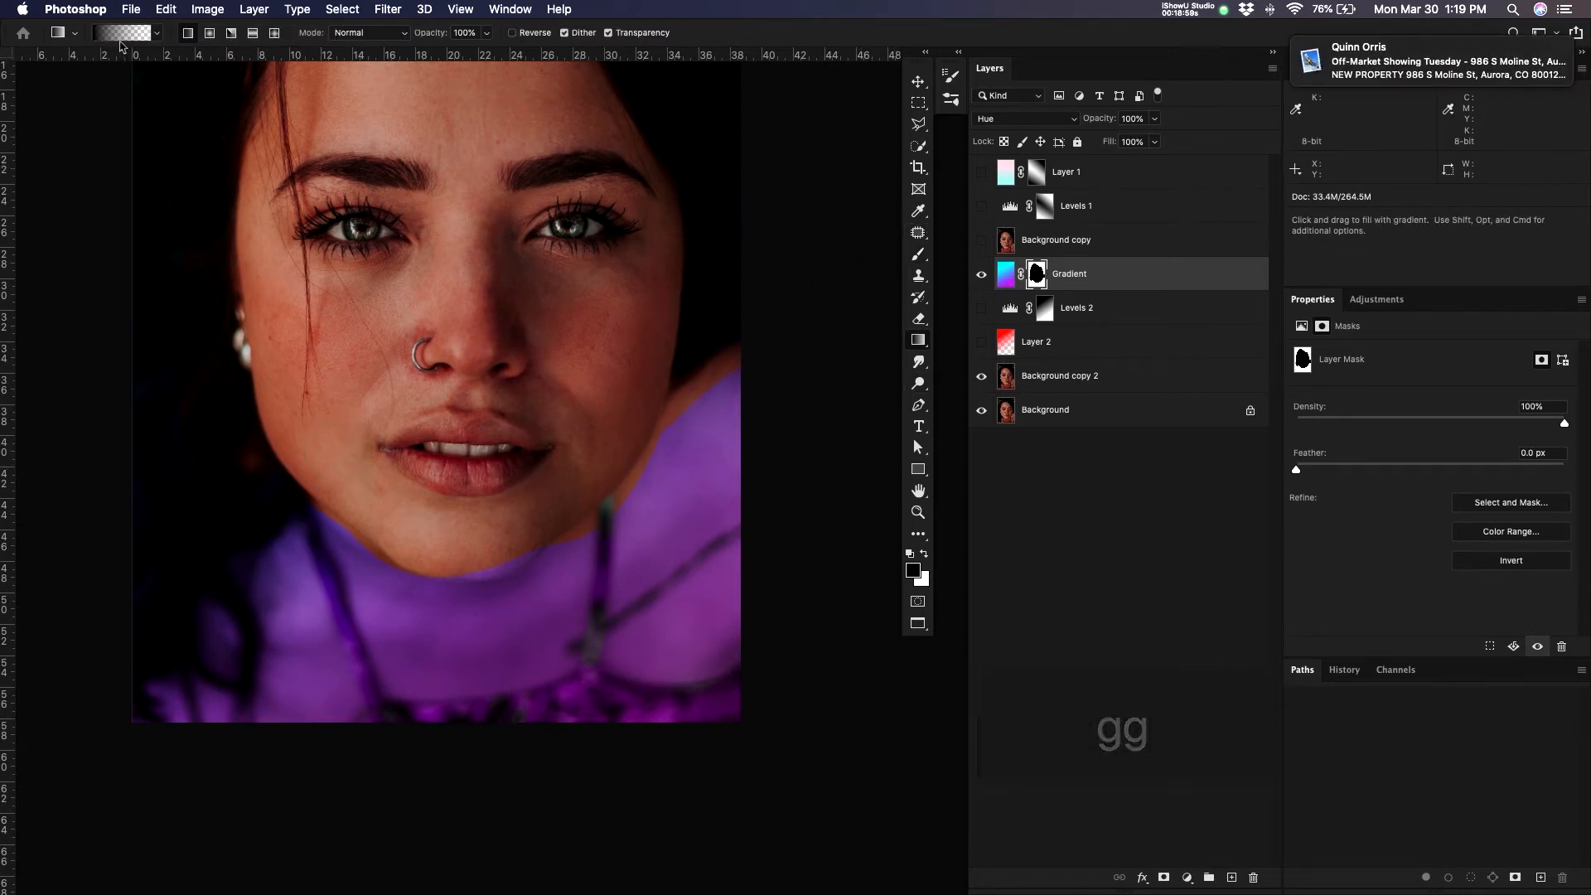
{"action": "left_click_drag", "start_coordinate": [591, 445], "coordinate": [700, 602]}
{"action": "left_click_drag", "start_coordinate": [414, 515], "coordinate": [569, 724]}
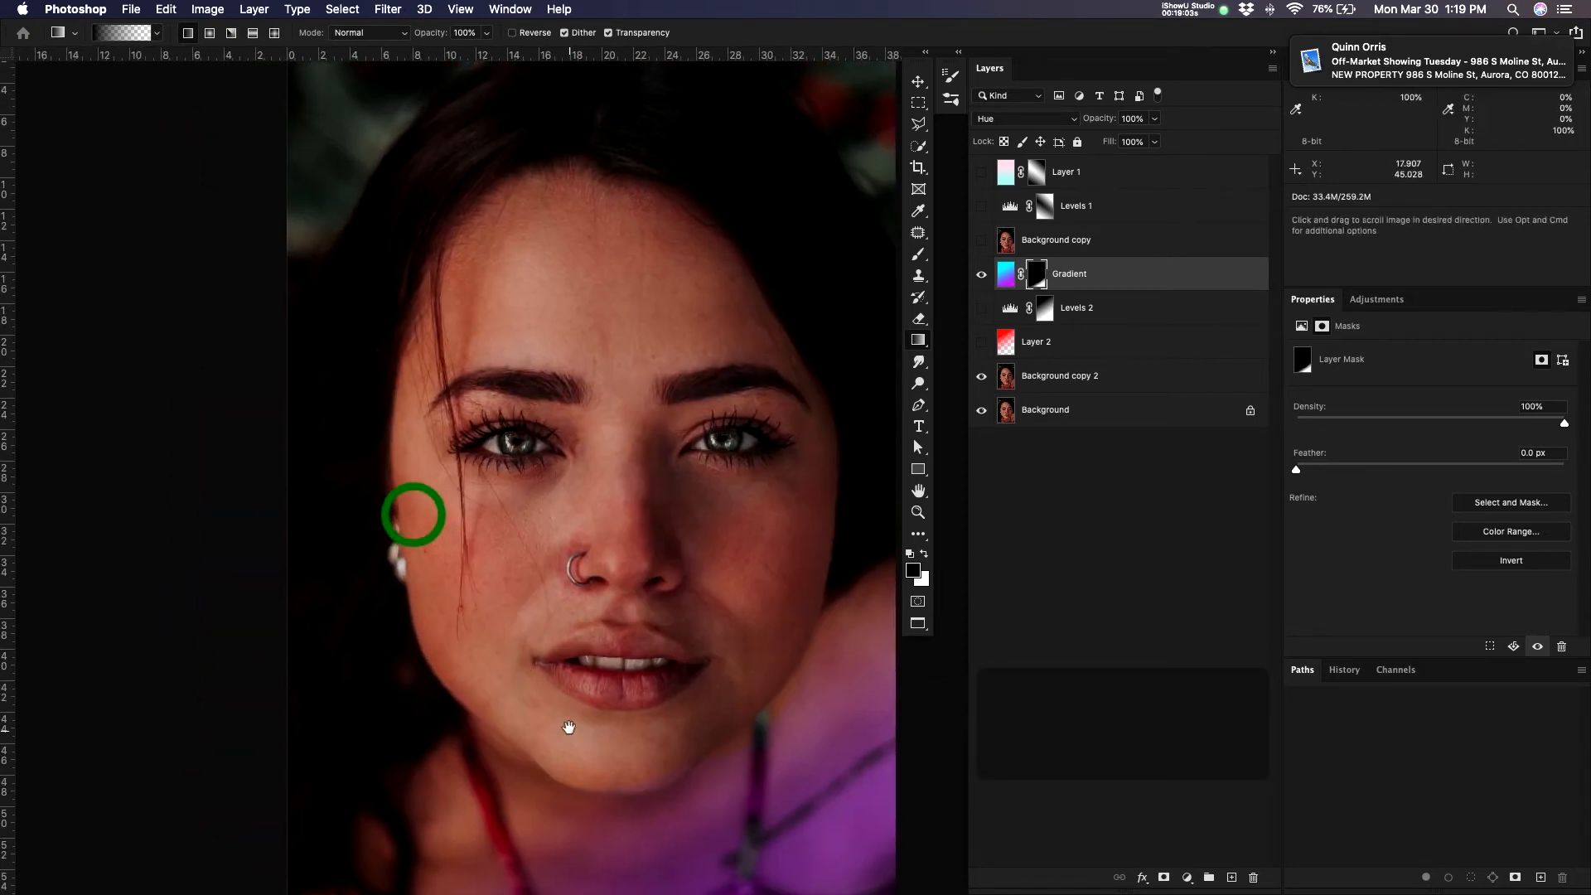
{"action": "left_click_drag", "start_coordinate": [501, 330], "coordinate": [443, 324]}
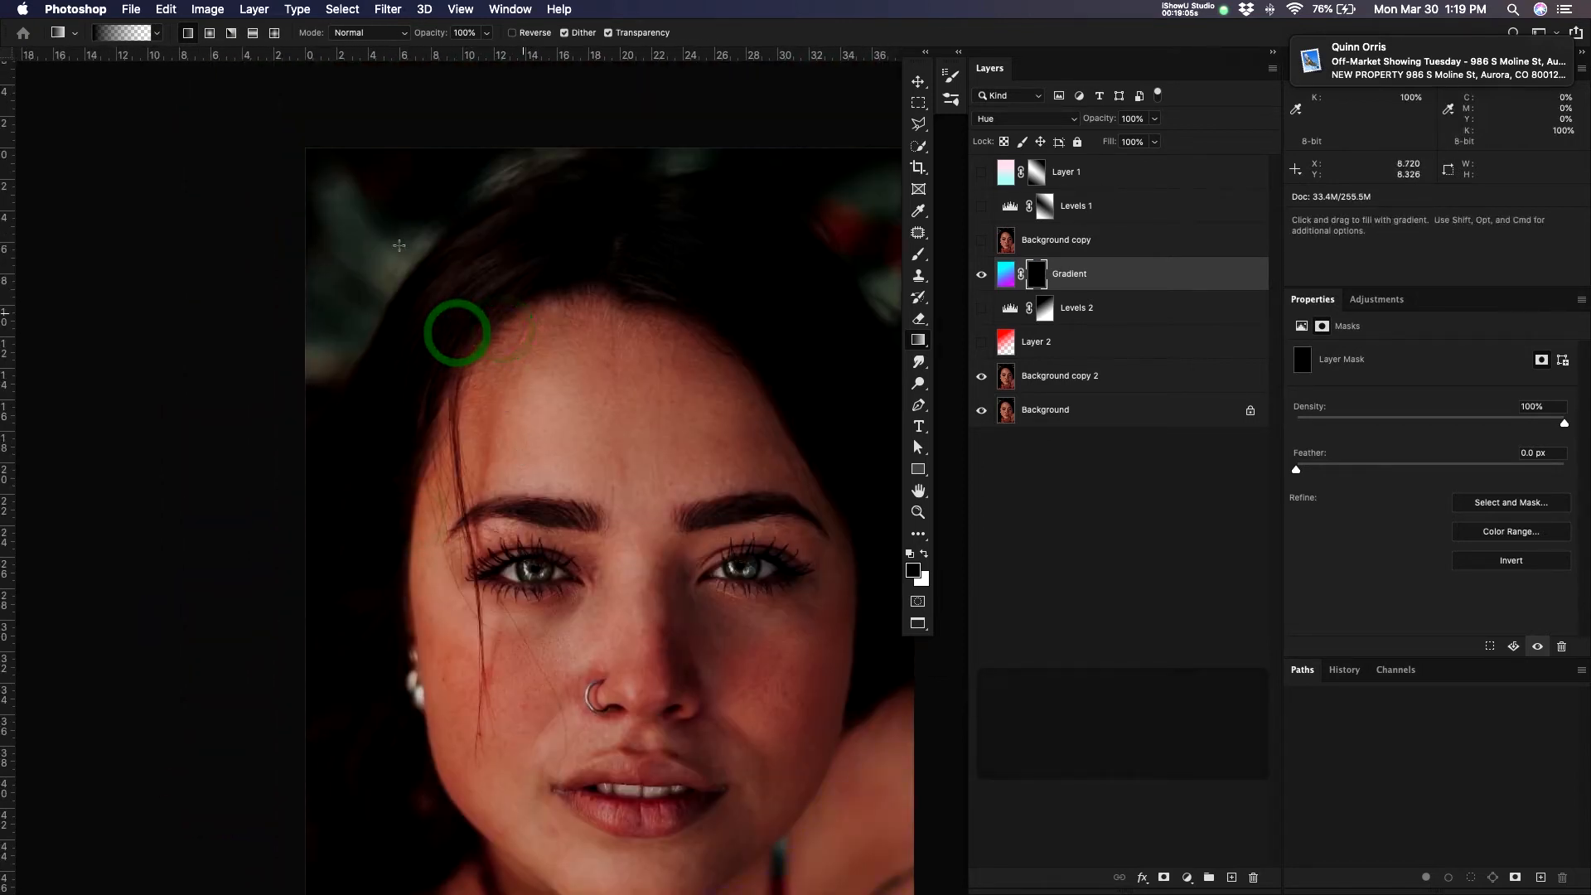
{"action": "left_click_drag", "start_coordinate": [629, 384], "coordinate": [540, 325]}
{"action": "left_click_drag", "start_coordinate": [595, 263], "coordinate": [662, 220]}
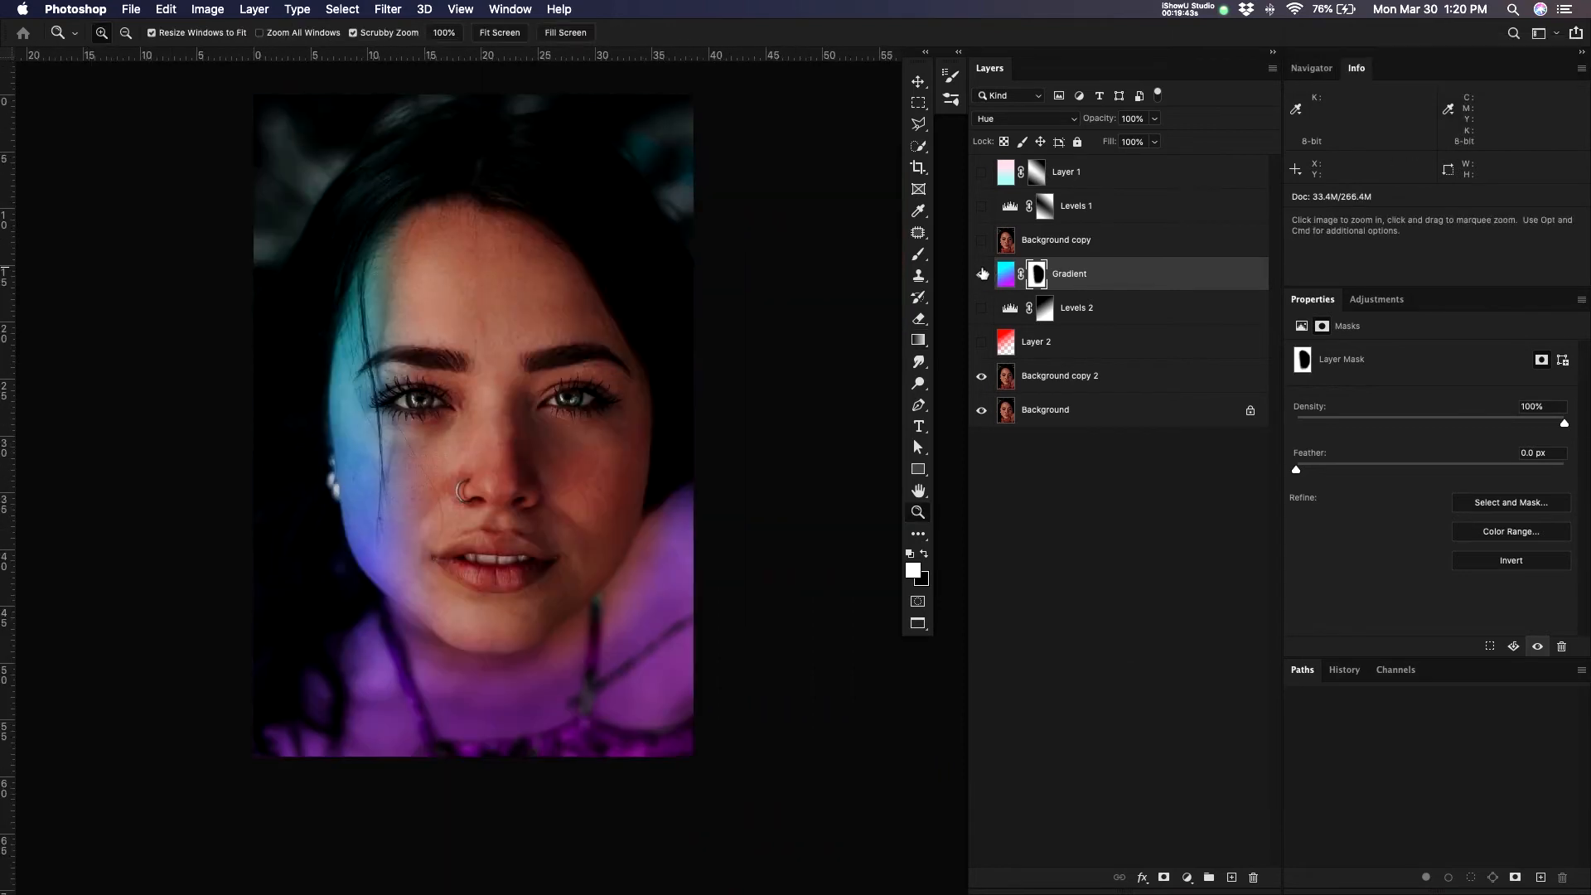
- Hide the Gradient layer and outline an area about 23 by 27 in around the face on Background copy 2 with the Patch tool
{"action": "left_click", "coordinate": [981, 274]}
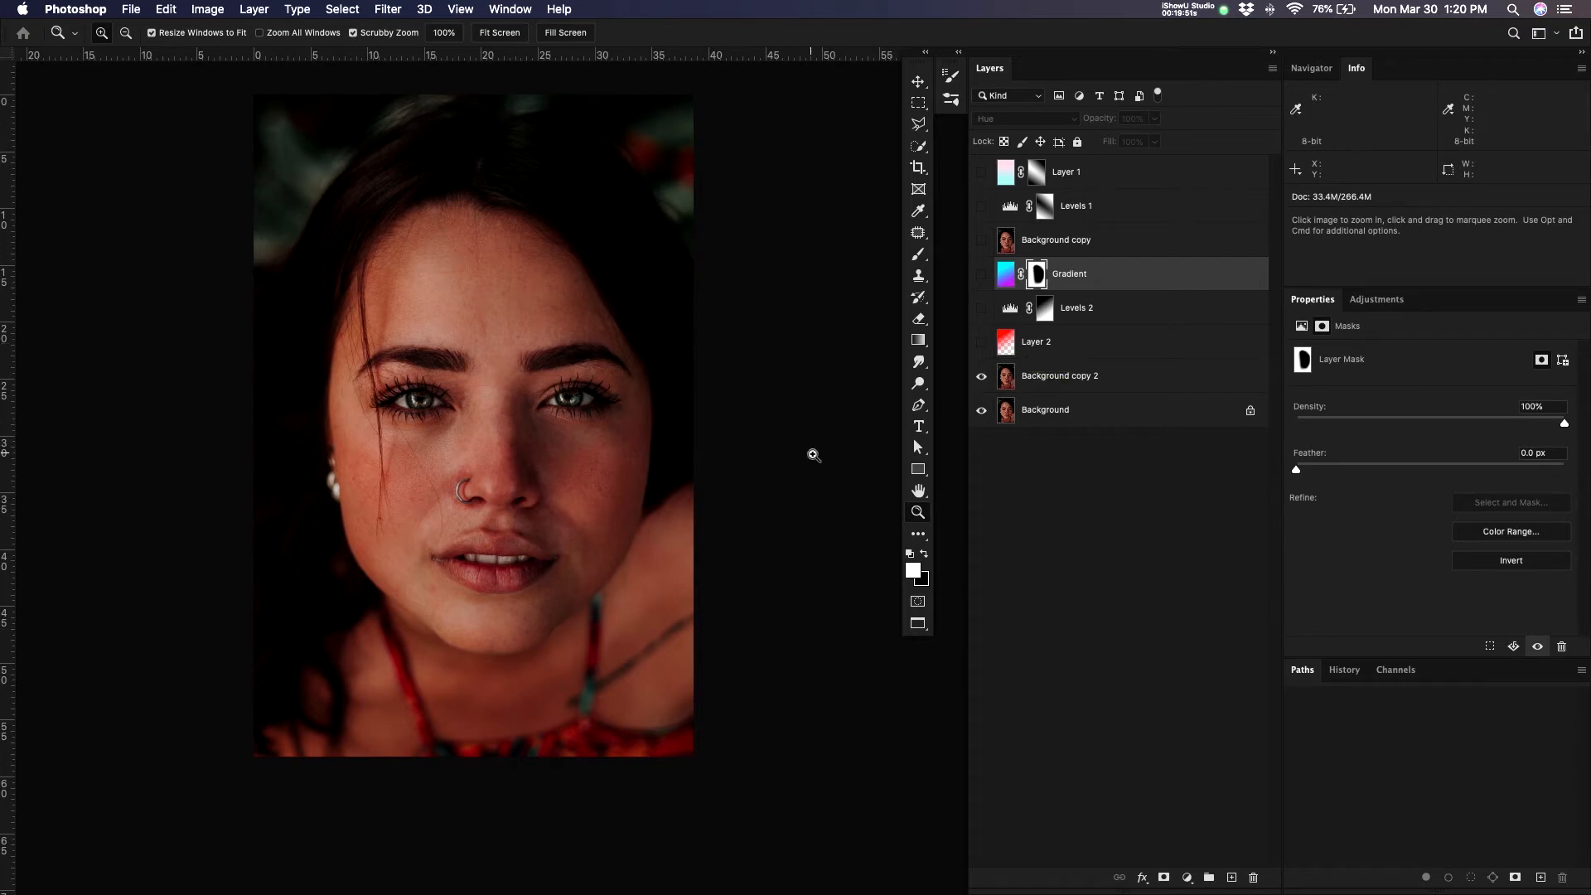
{"action": "key", "text": "j"}
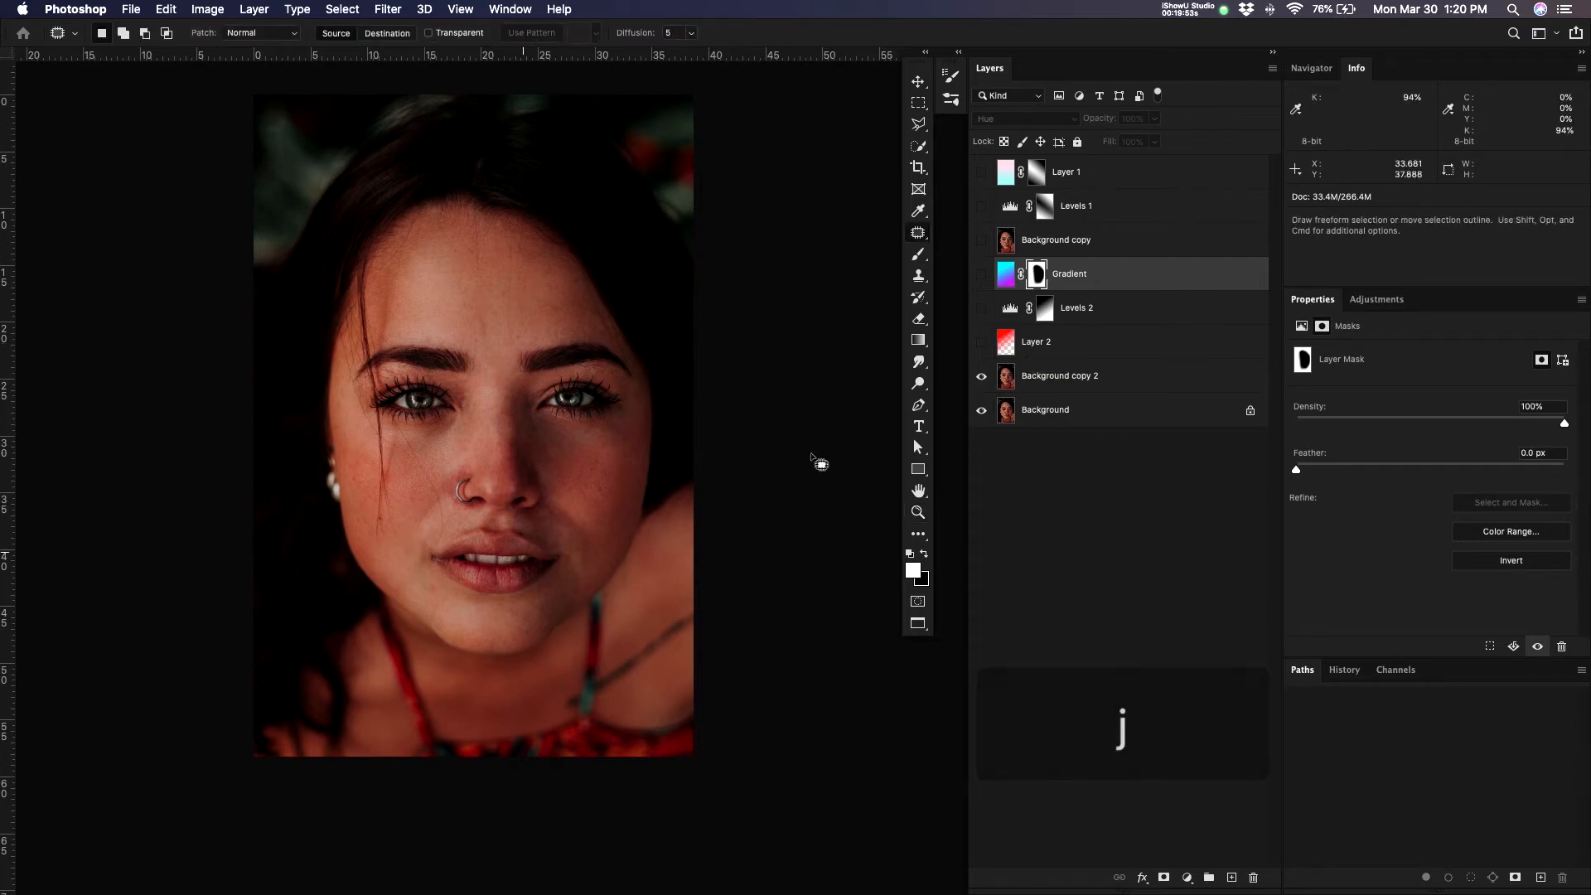
{"action": "left_click", "coordinate": [1125, 375]}
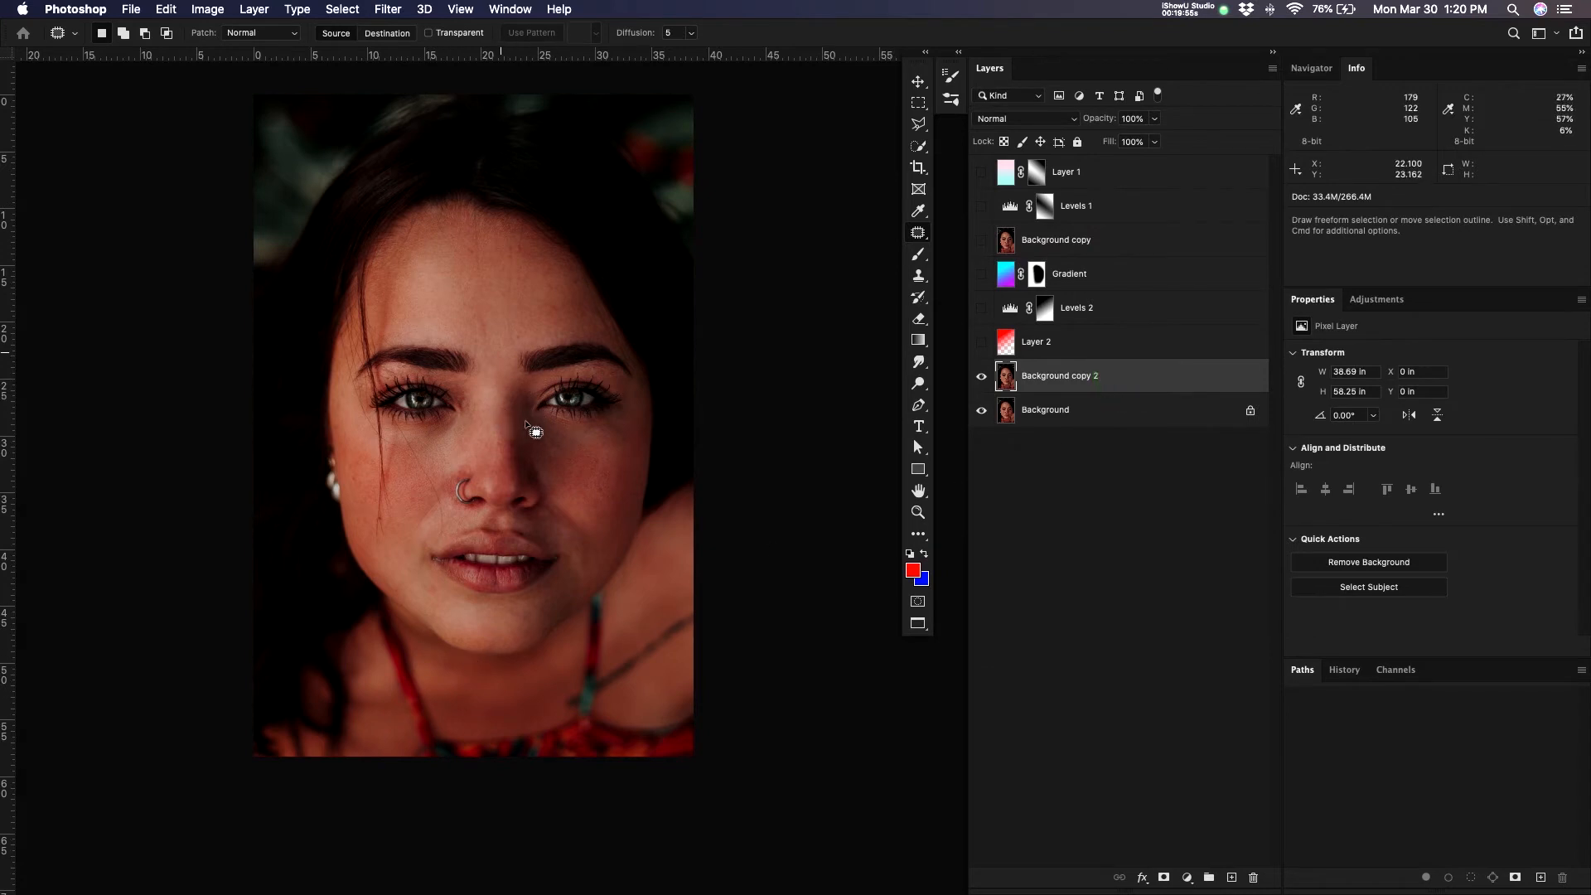
{"action": "key", "text": "j"}
{"action": "mouse_move", "coordinate": [604, 357]}
{"action": "left_mouse_down"}
{"action": "mouse_move", "coordinate": [422, 331]}
{"action": "mouse_move", "coordinate": [603, 363]}
{"action": "left_mouse_up"}
- Examine the face outline up close both as a Quick Mask overlay and as a selection, ending in Quick Mask mode
{"action": "key", "text": "q"}
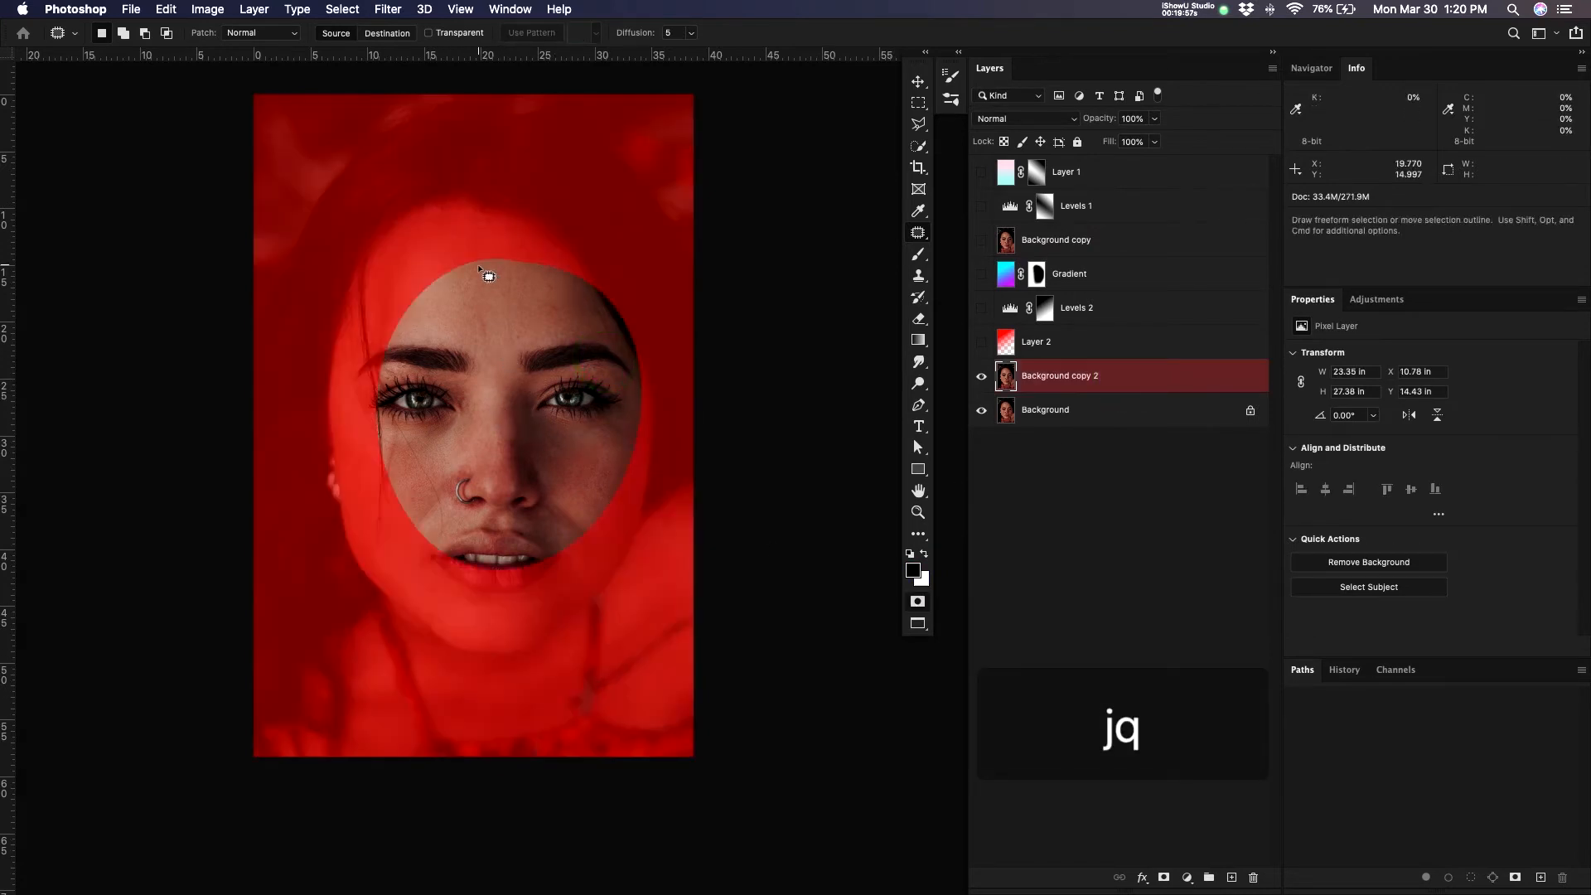
{"action": "left_click_drag", "start_coordinate": [488, 278], "coordinate": [459, 305]}
{"action": "key", "text": "z"}
{"action": "left_click_drag", "start_coordinate": [584, 413], "coordinate": [767, 427]}
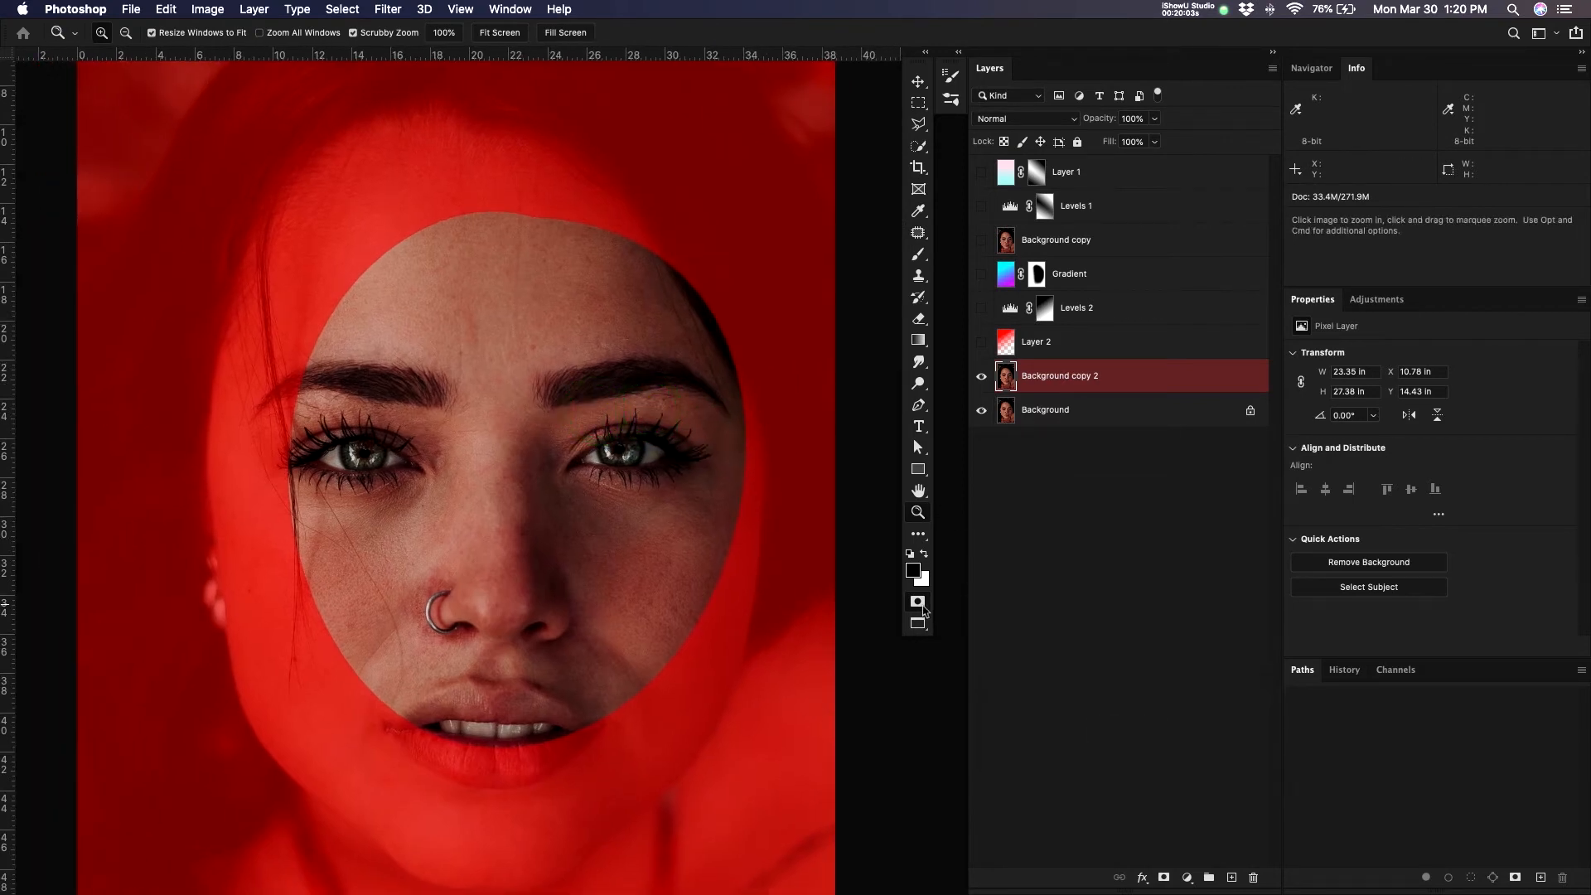
{"action": "left_click", "coordinate": [924, 610]}
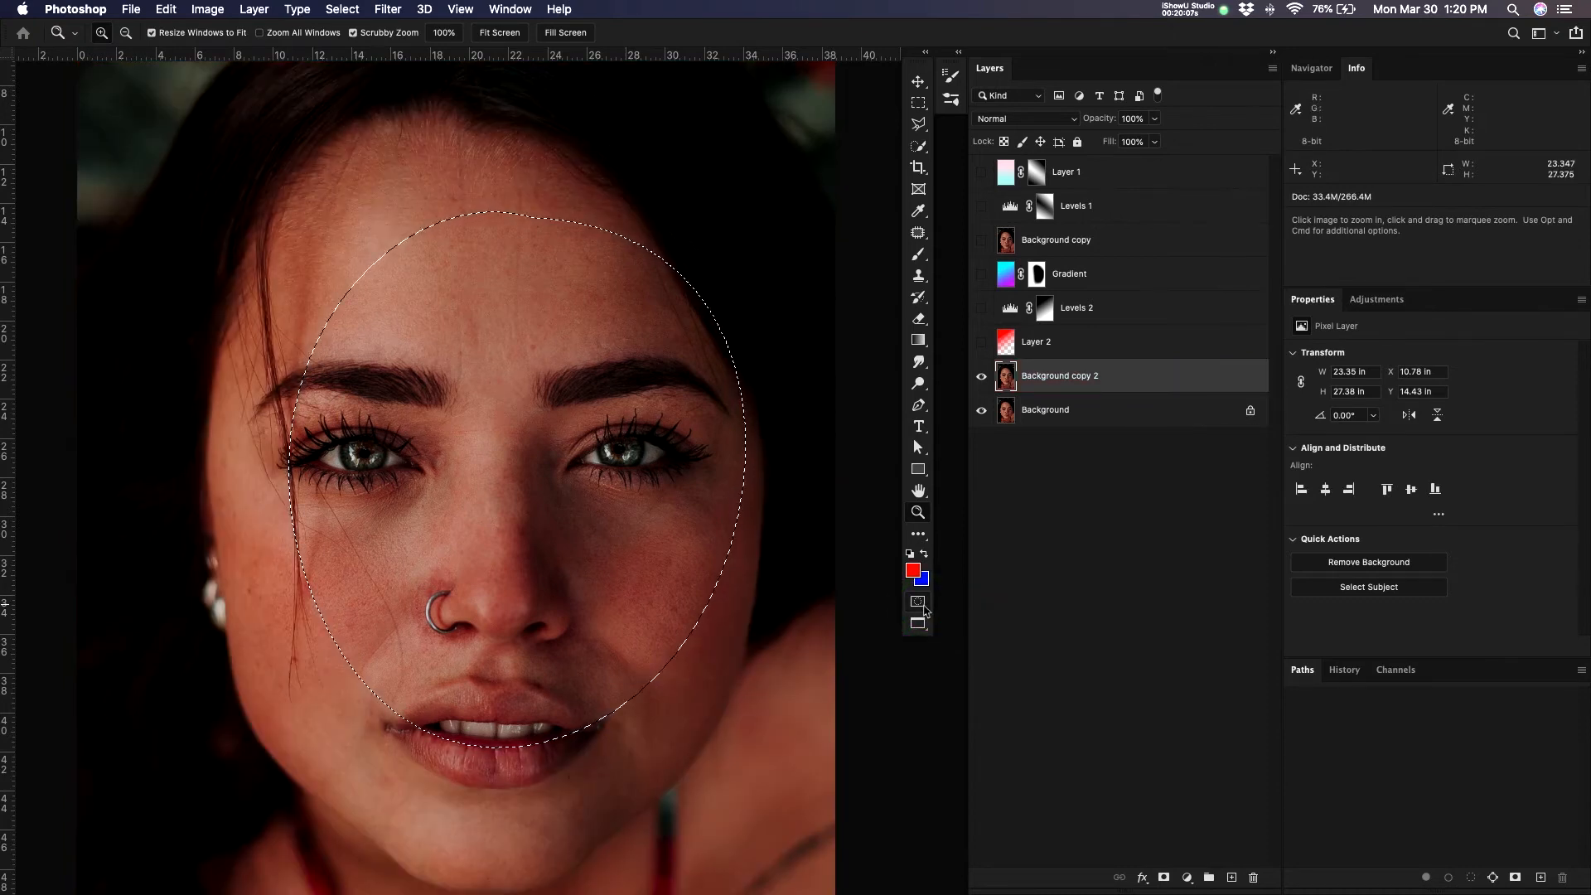
{"action": "left_click", "coordinate": [924, 610]}
{"action": "left_click_drag", "start_coordinate": [615, 369], "coordinate": [627, 381]}
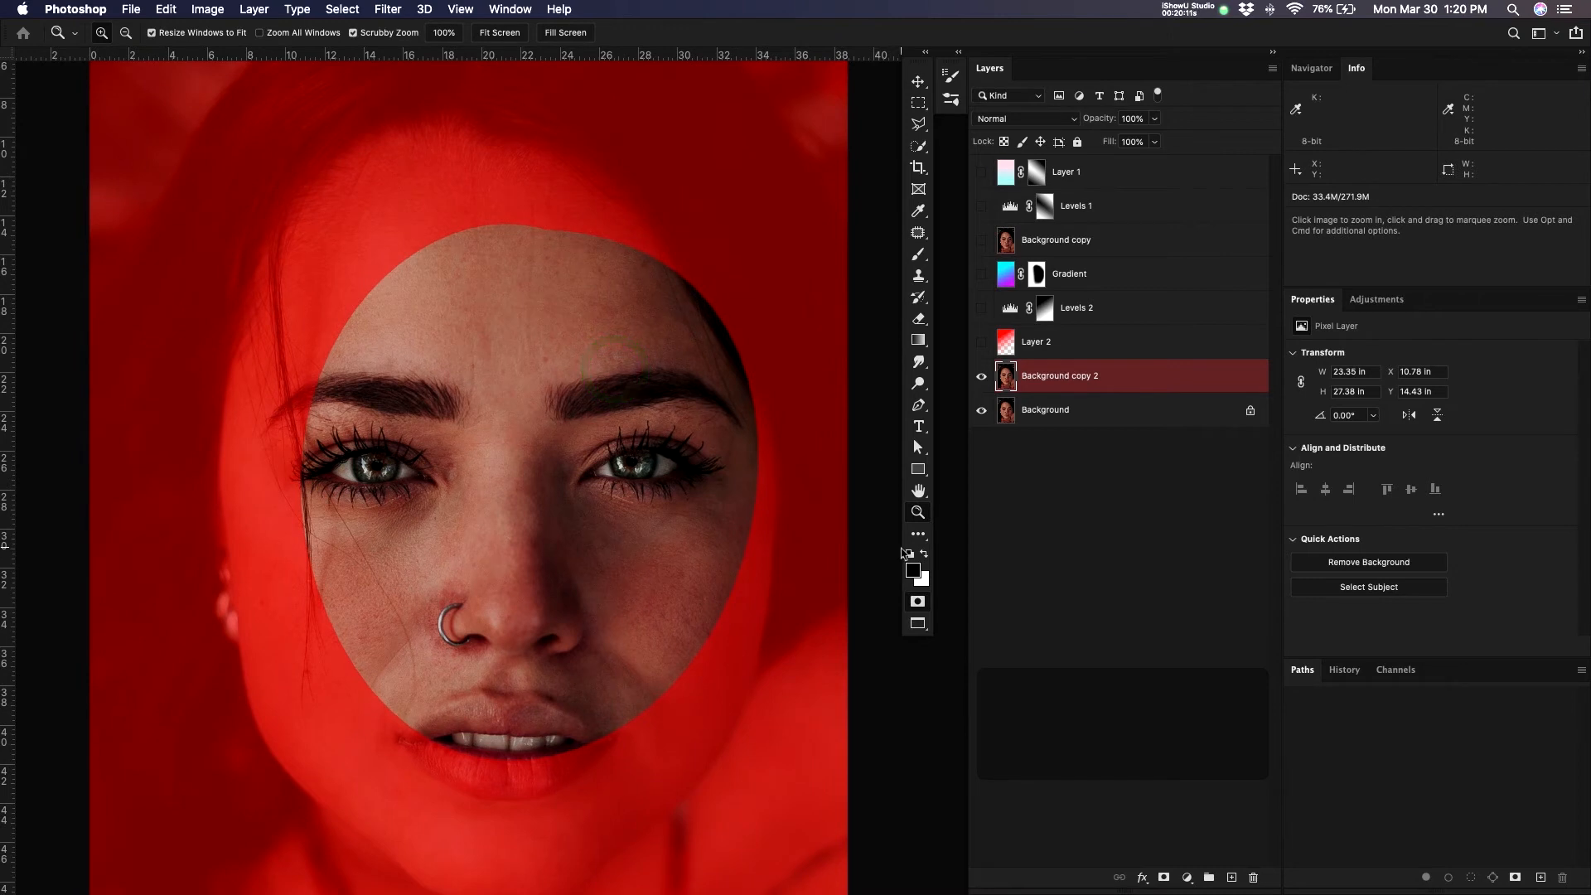
- Switch to the Brush tool at 442 px and soften its tip for working on the Quick Mask
{"action": "key", "text": "b"}
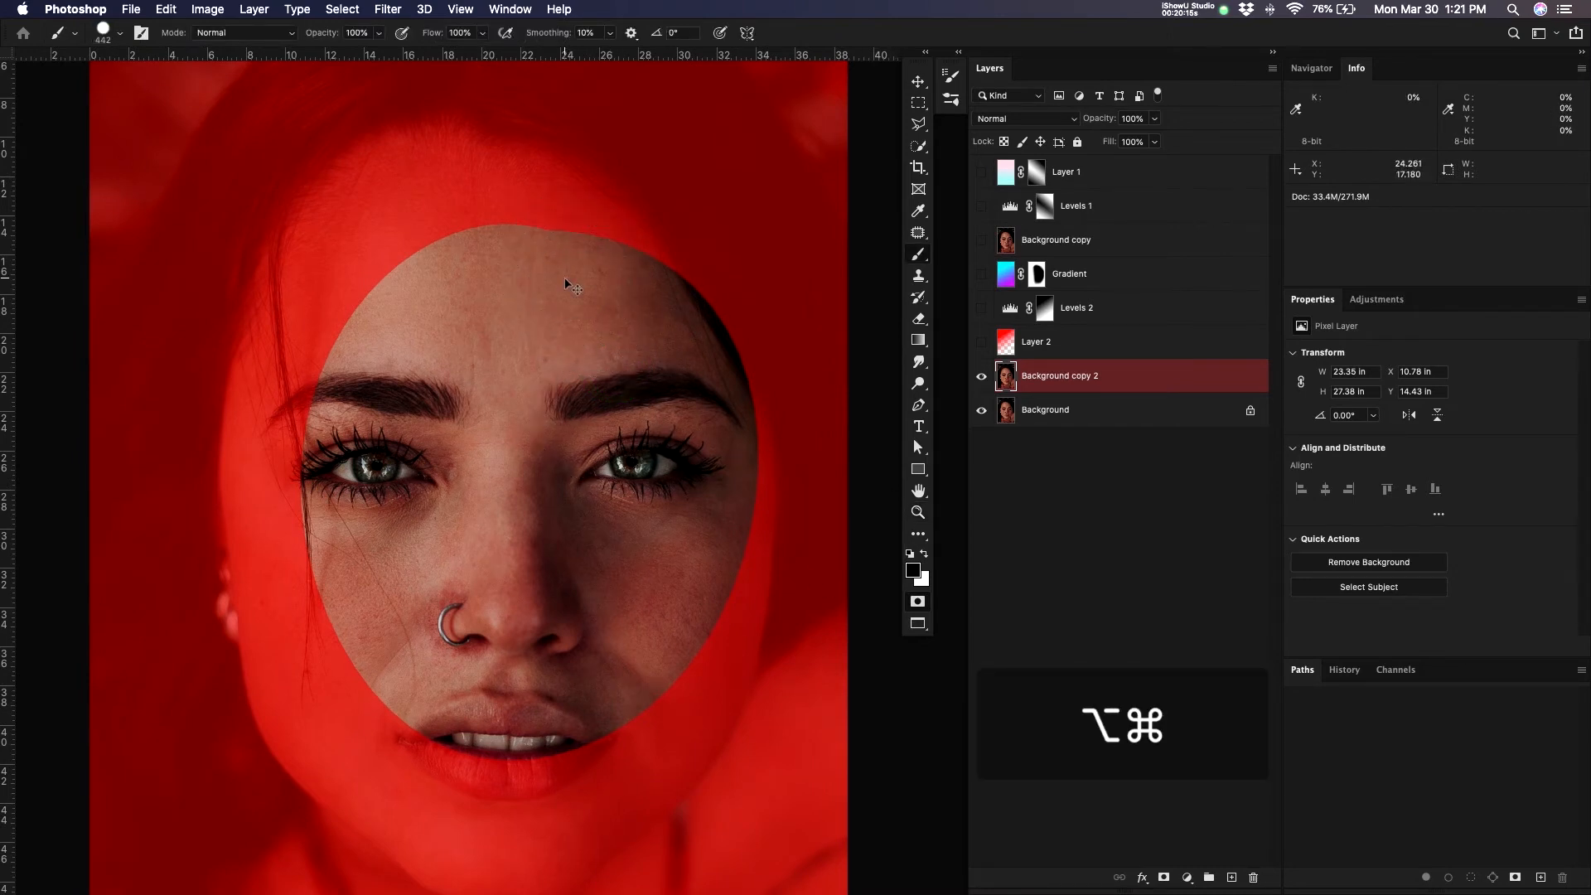
{"action": "left_click_drag", "start_coordinate": [565, 277], "coordinate": [565, 281]}
{"action": "left_click_drag", "start_coordinate": [525, 126], "coordinate": [517, 116]}
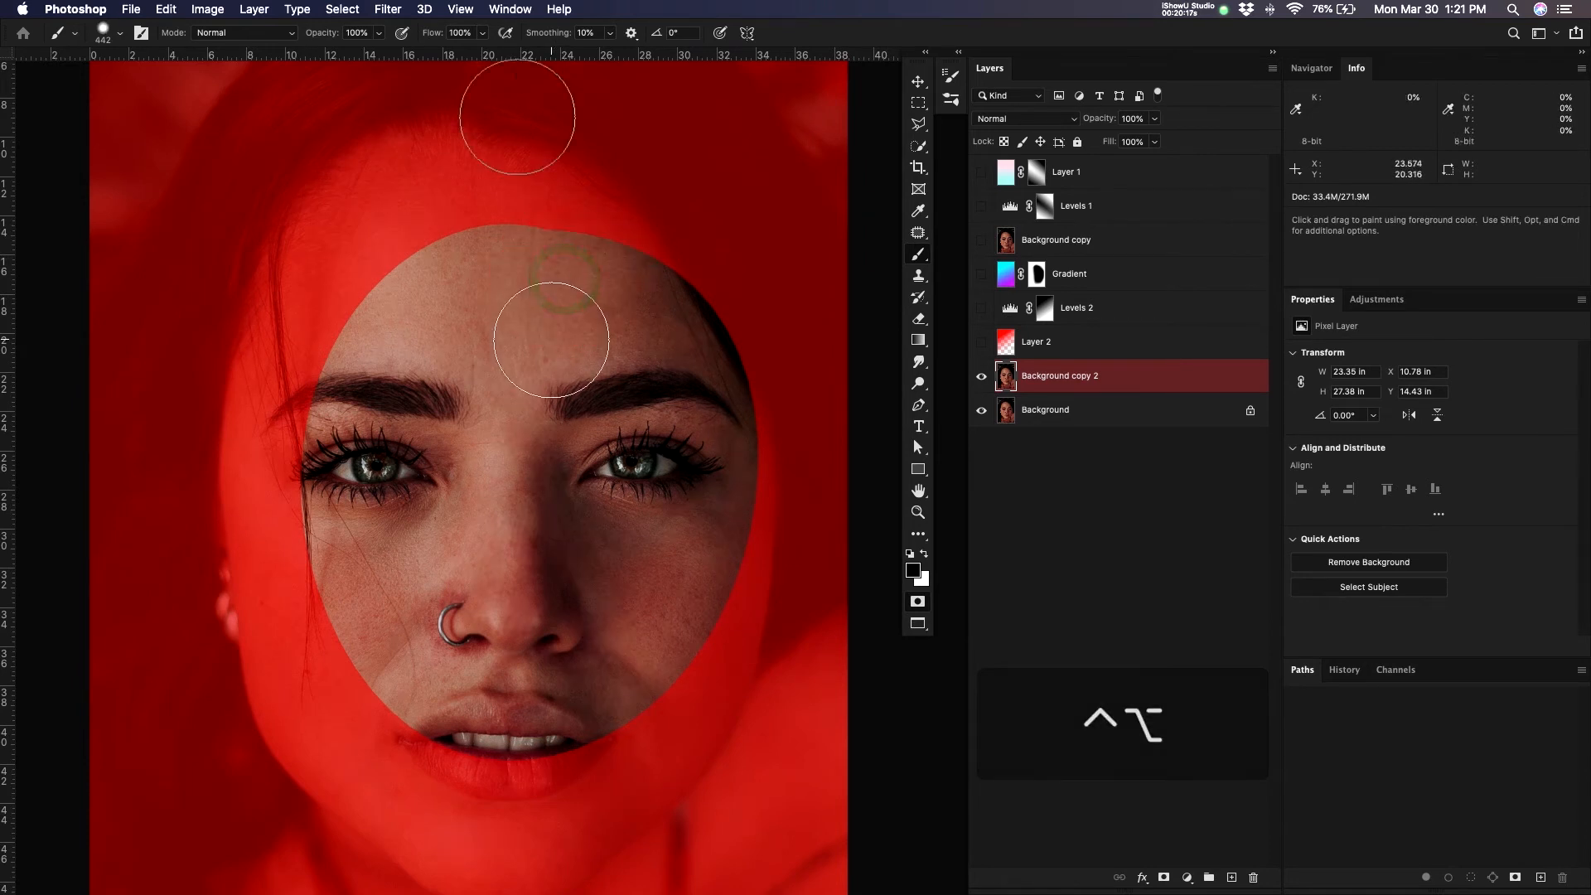
{"action": "left_click_drag", "start_coordinate": [481, 304], "coordinate": [550, 356]}
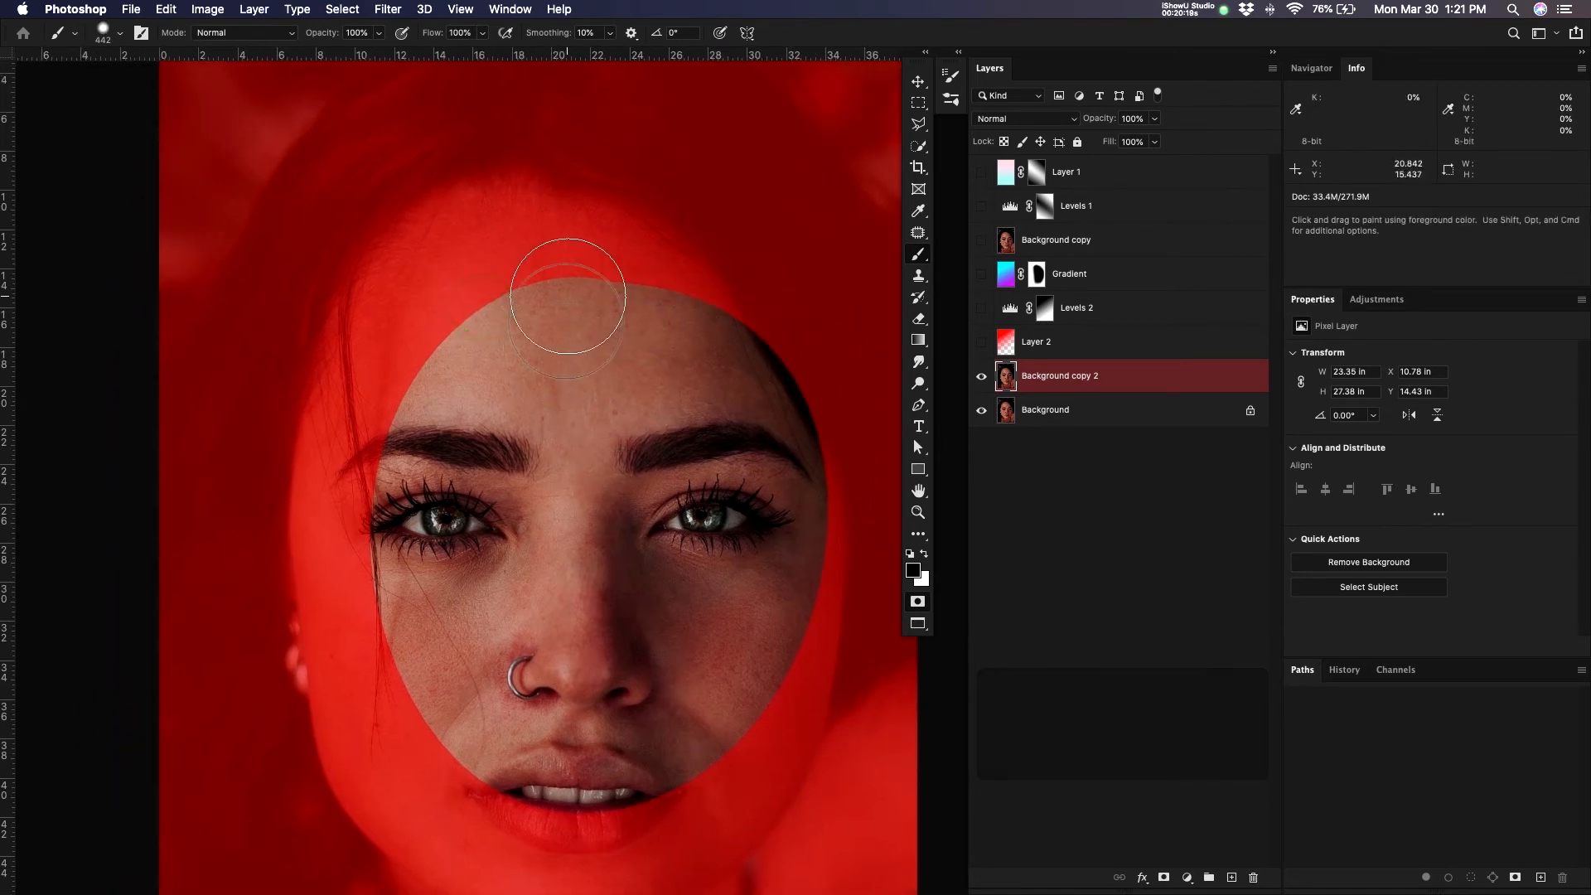
- Set the Quick Mask options so the red overlay colour indicates the selected areas
{"action": "double_click", "coordinate": [918, 601]}
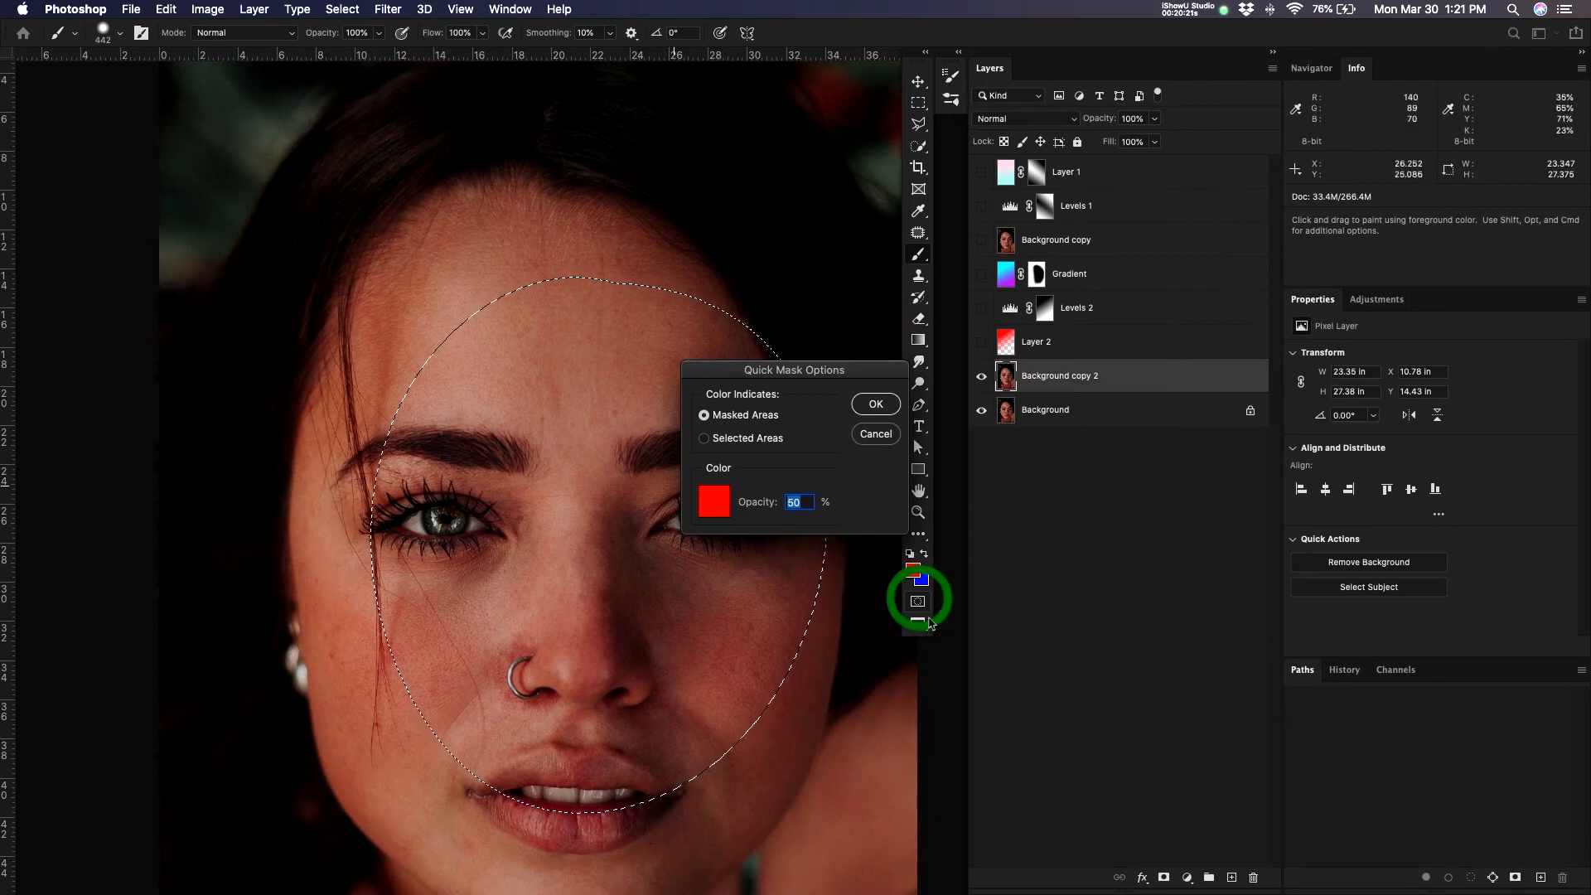
{"action": "left_click_drag", "start_coordinate": [757, 264], "coordinate": [749, 242]}
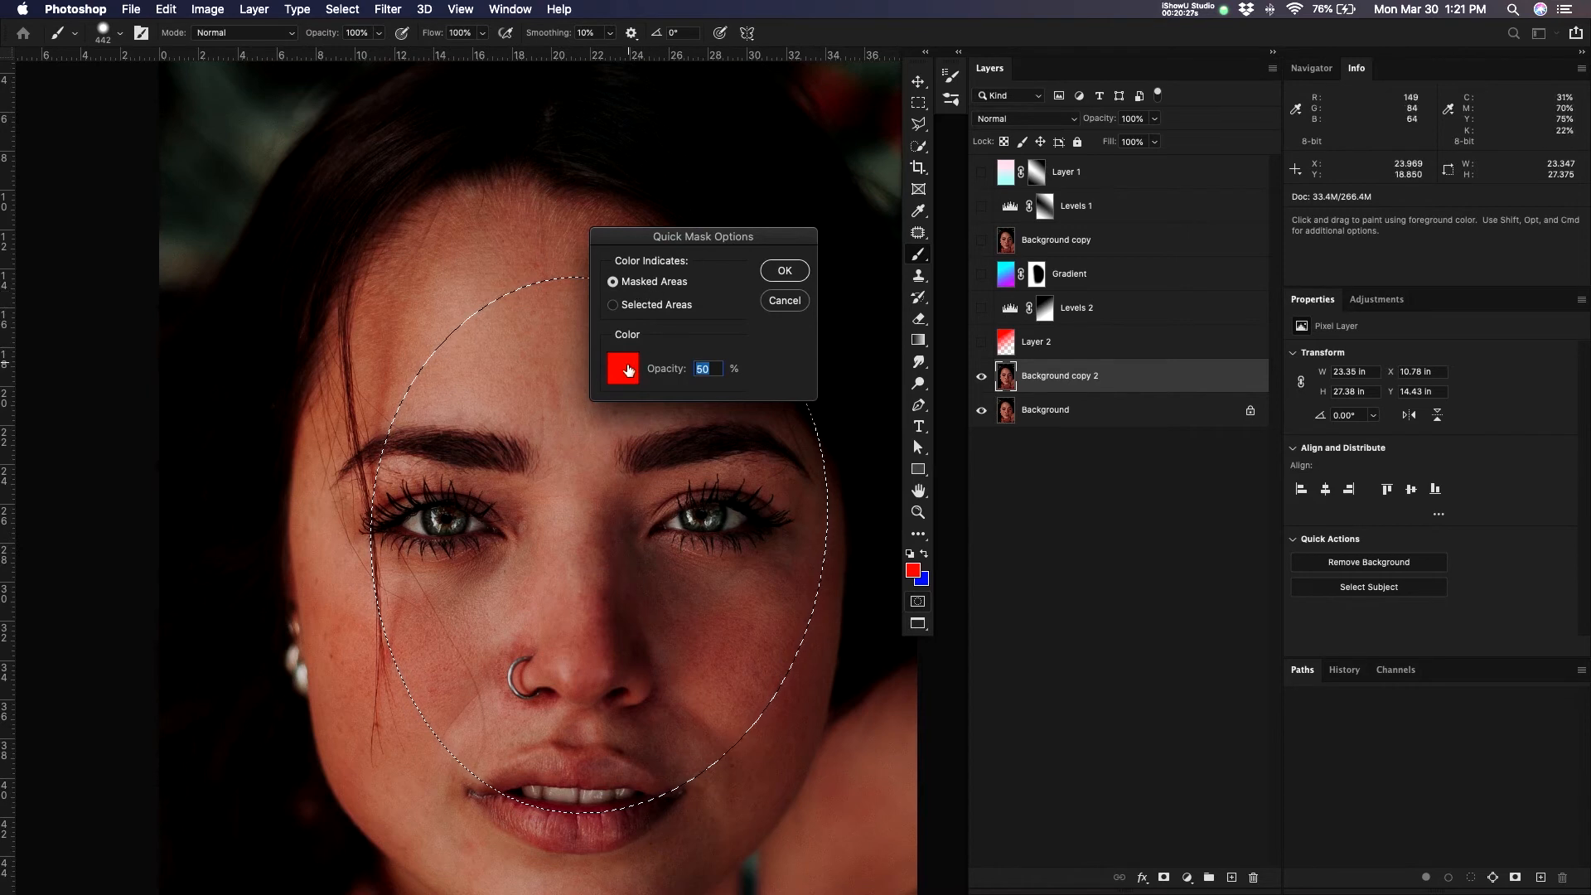
{"action": "left_click", "coordinate": [614, 305]}
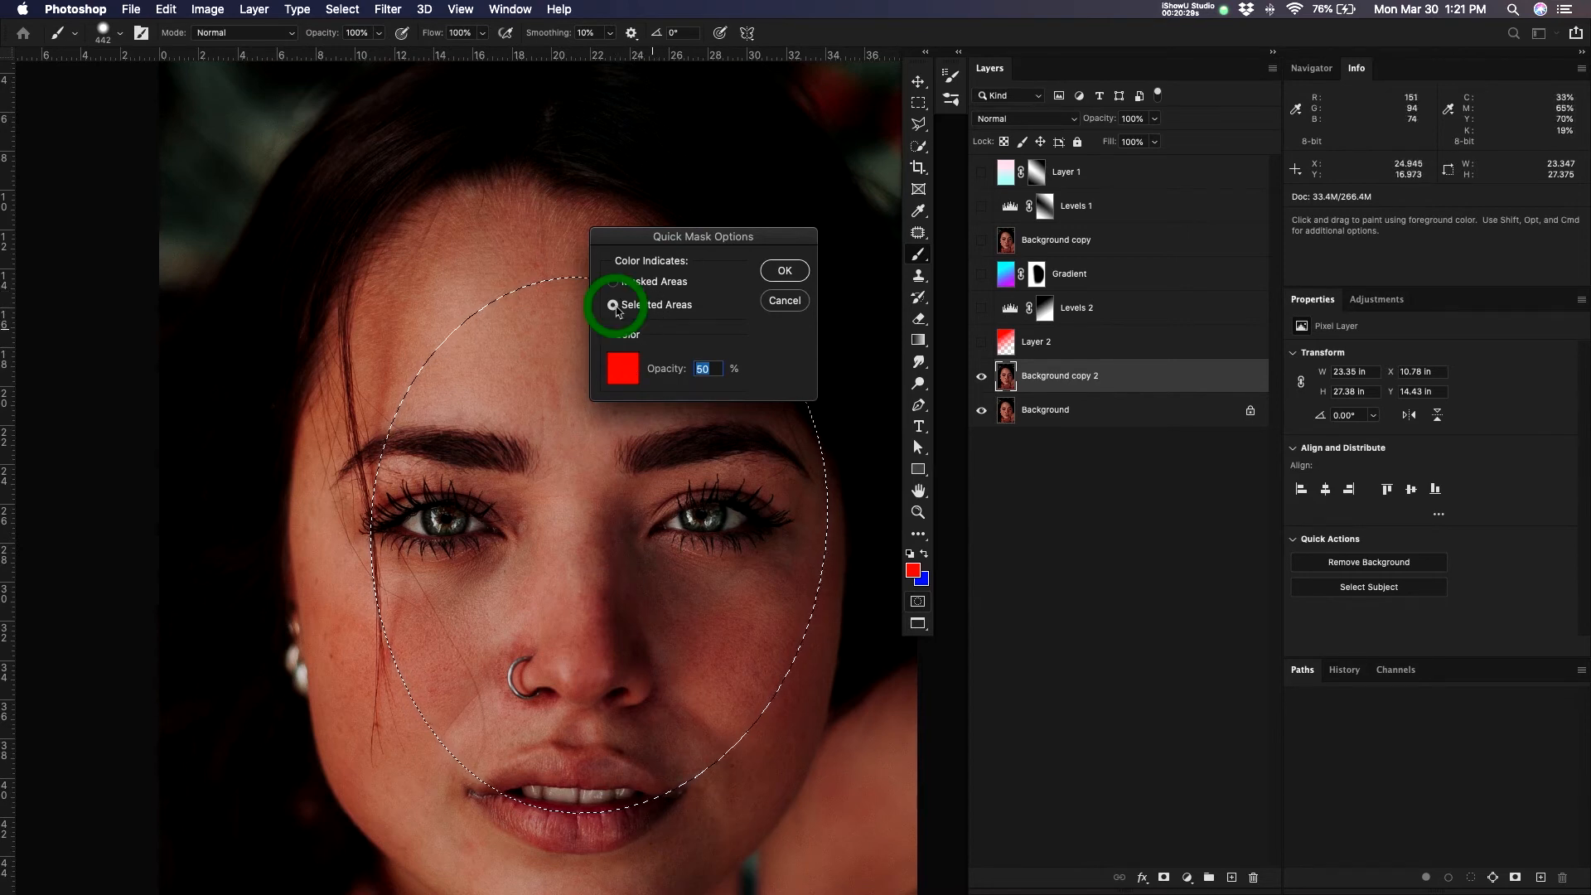
{"action": "left_click", "coordinate": [781, 272]}
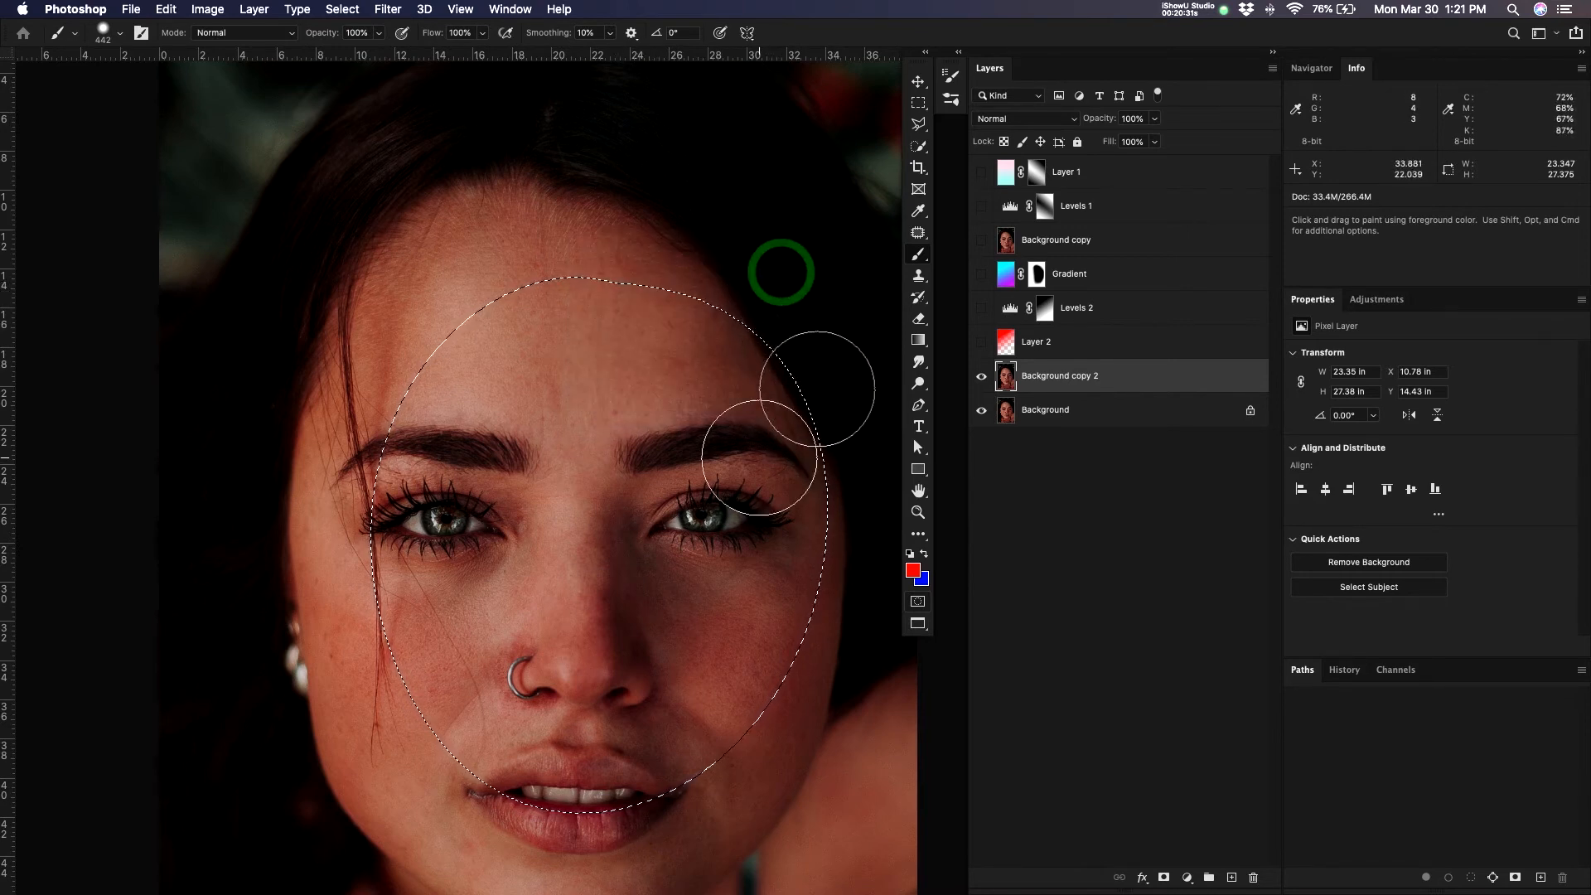
{"action": "left_click_drag", "start_coordinate": [706, 497], "coordinate": [634, 419]}
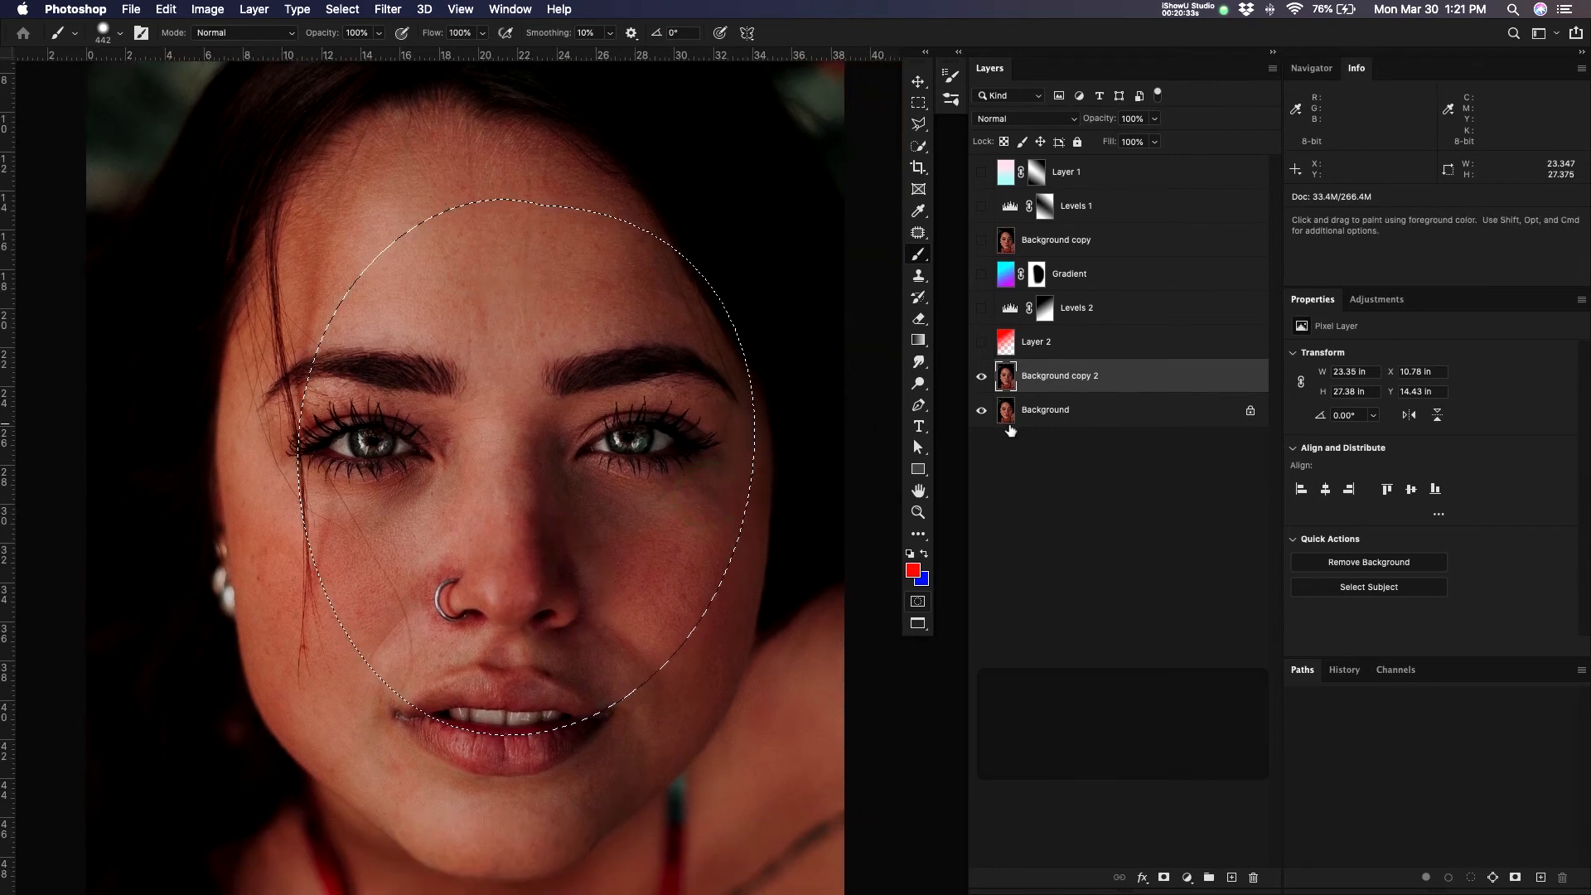
- Enter Quick Mask mode and paint black with the soft brush to extend the overlay over the whole face, from hairline to chin
{"action": "key", "text": "q"}
{"action": "key", "text": "z"}
{"action": "left_click_drag", "start_coordinate": [675, 355], "coordinate": [587, 387]}
{"action": "left_click_drag", "start_coordinate": [602, 325], "coordinate": [650, 322]}
{"action": "key", "text": "b"}
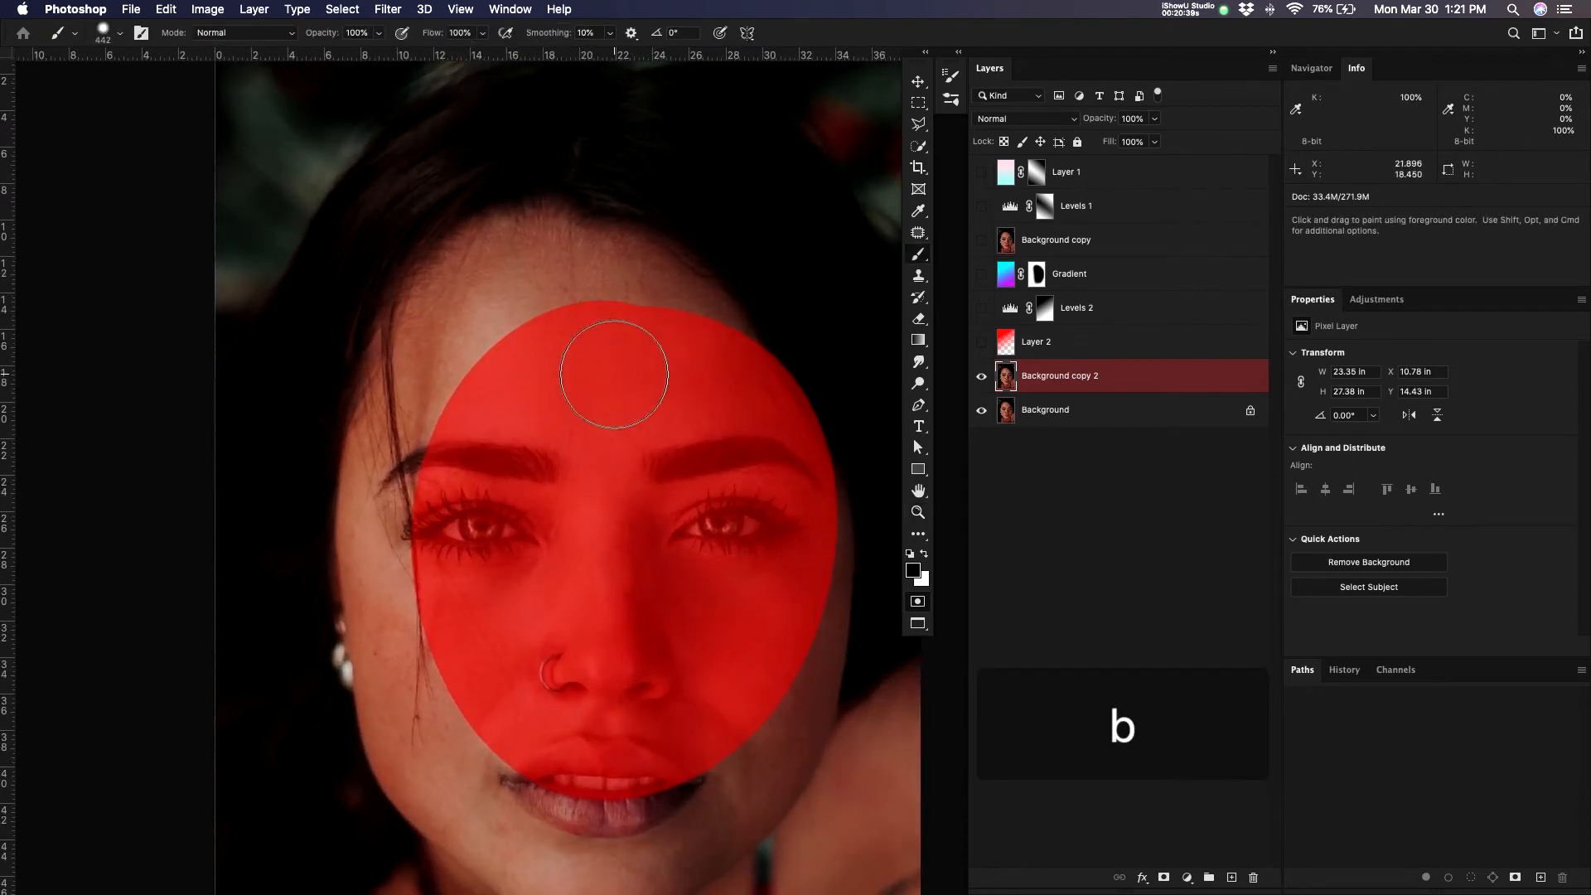
{"action": "mouse_move", "coordinate": [580, 327]}
{"action": "left_mouse_down"}
{"action": "mouse_move", "coordinate": [542, 324]}
{"action": "mouse_move", "coordinate": [543, 279]}
{"action": "mouse_move", "coordinate": [501, 276]}
{"action": "mouse_move", "coordinate": [452, 366]}
{"action": "mouse_move", "coordinate": [486, 382]}
{"action": "mouse_move", "coordinate": [426, 410]}
{"action": "mouse_move", "coordinate": [416, 456]}
{"action": "mouse_move", "coordinate": [428, 361]}
{"action": "mouse_move", "coordinate": [397, 502]}
{"action": "mouse_move", "coordinate": [410, 646]}
{"action": "left_mouse_up"}
{"action": "left_click_drag", "start_coordinate": [501, 581], "coordinate": [559, 235]}
{"action": "mouse_move", "coordinate": [470, 260]}
{"action": "left_mouse_down"}
{"action": "mouse_move", "coordinate": [467, 344]}
{"action": "mouse_move", "coordinate": [492, 408]}
{"action": "mouse_move", "coordinate": [587, 487]}
{"action": "mouse_move", "coordinate": [608, 450]}
{"action": "mouse_move", "coordinate": [596, 492]}
{"action": "mouse_move", "coordinate": [540, 458]}
{"action": "mouse_move", "coordinate": [596, 514]}
{"action": "mouse_move", "coordinate": [655, 527]}
{"action": "left_mouse_up"}
{"action": "mouse_move", "coordinate": [738, 522]}
{"action": "left_mouse_down"}
{"action": "mouse_move", "coordinate": [504, 497]}
{"action": "mouse_move", "coordinate": [497, 480]}
{"action": "mouse_move", "coordinate": [597, 355]}
{"action": "mouse_move", "coordinate": [605, 295]}
{"action": "mouse_move", "coordinate": [547, 530]}
{"action": "mouse_move", "coordinate": [569, 533]}
{"action": "mouse_move", "coordinate": [544, 365]}
{"action": "mouse_move", "coordinate": [487, 273]}
{"action": "mouse_move", "coordinate": [393, 193]}
{"action": "mouse_move", "coordinate": [311, 403]}
{"action": "left_mouse_up"}
{"action": "left_click_drag", "start_coordinate": [394, 758], "coordinate": [433, 530]}
{"action": "mouse_move", "coordinate": [448, 438]}
{"action": "left_mouse_down"}
{"action": "mouse_move", "coordinate": [404, 539]}
{"action": "mouse_move", "coordinate": [422, 546]}
{"action": "mouse_move", "coordinate": [364, 477]}
{"action": "left_mouse_up"}
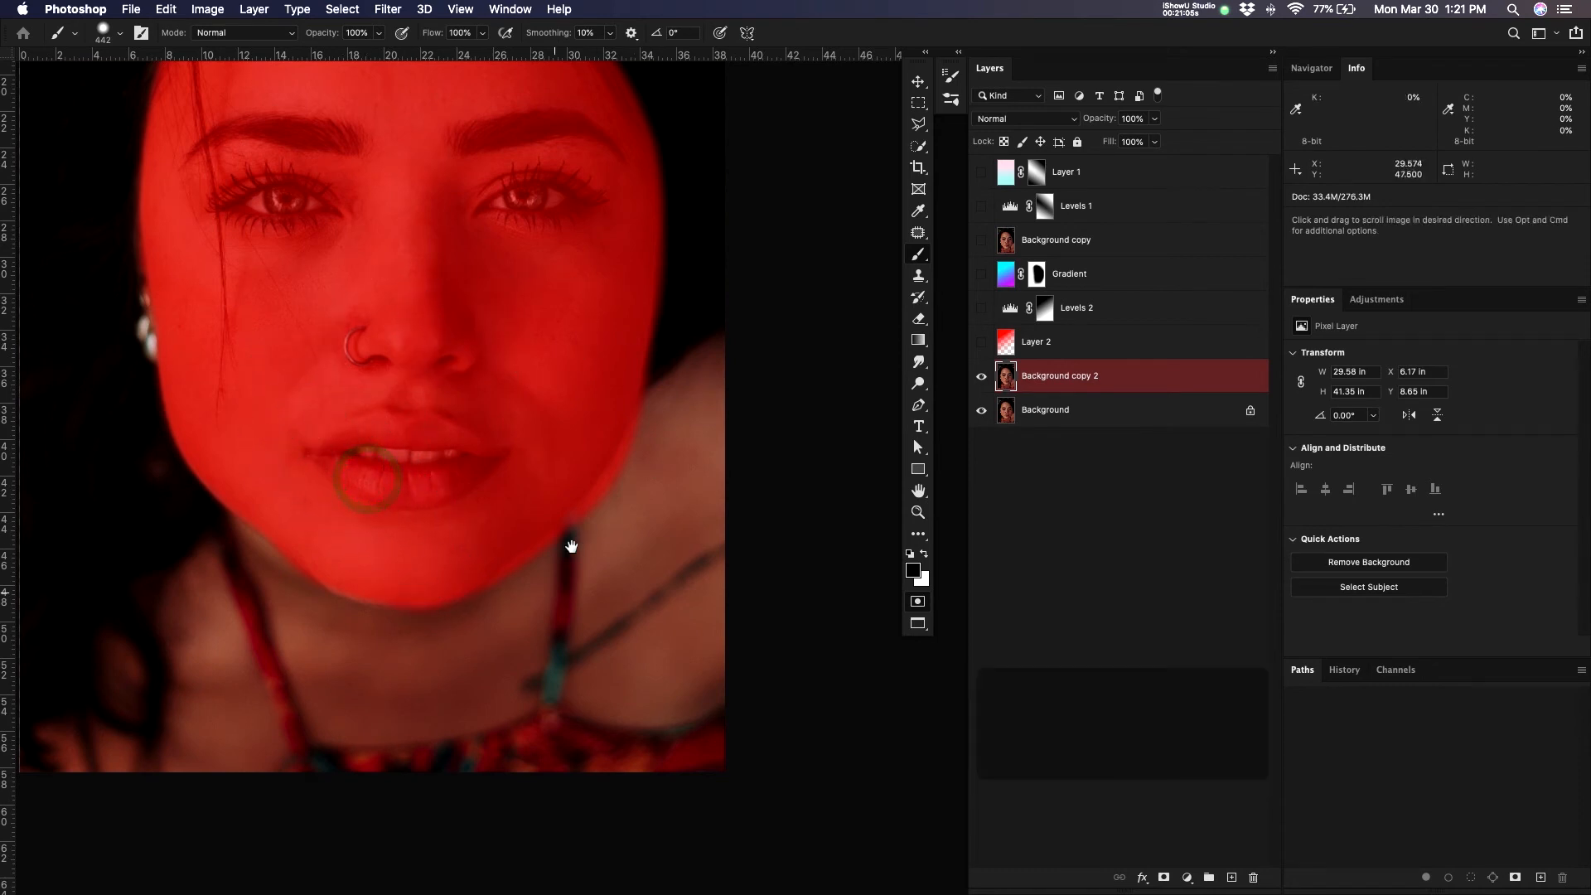
- Refine the Quick Mask's edge along the hairline and jaw, painting white to trim the overlay and black to fill it in
{"action": "key", "text": "x"}
{"action": "mouse_move", "coordinate": [620, 570]}
{"action": "left_mouse_down"}
{"action": "mouse_move", "coordinate": [597, 592]}
{"action": "mouse_move", "coordinate": [636, 557]}
{"action": "mouse_move", "coordinate": [552, 619]}
{"action": "mouse_move", "coordinate": [642, 535]}
{"action": "mouse_move", "coordinate": [695, 449]}
{"action": "mouse_move", "coordinate": [671, 512]}
{"action": "left_mouse_up"}
{"action": "key", "text": "space"}
{"action": "mouse_move", "coordinate": [706, 478]}
{"action": "left_mouse_down"}
{"action": "mouse_move", "coordinate": [638, 525]}
{"action": "mouse_move", "coordinate": [639, 440]}
{"action": "mouse_move", "coordinate": [622, 461]}
{"action": "mouse_move", "coordinate": [641, 421]}
{"action": "mouse_move", "coordinate": [661, 558]}
{"action": "left_mouse_up"}
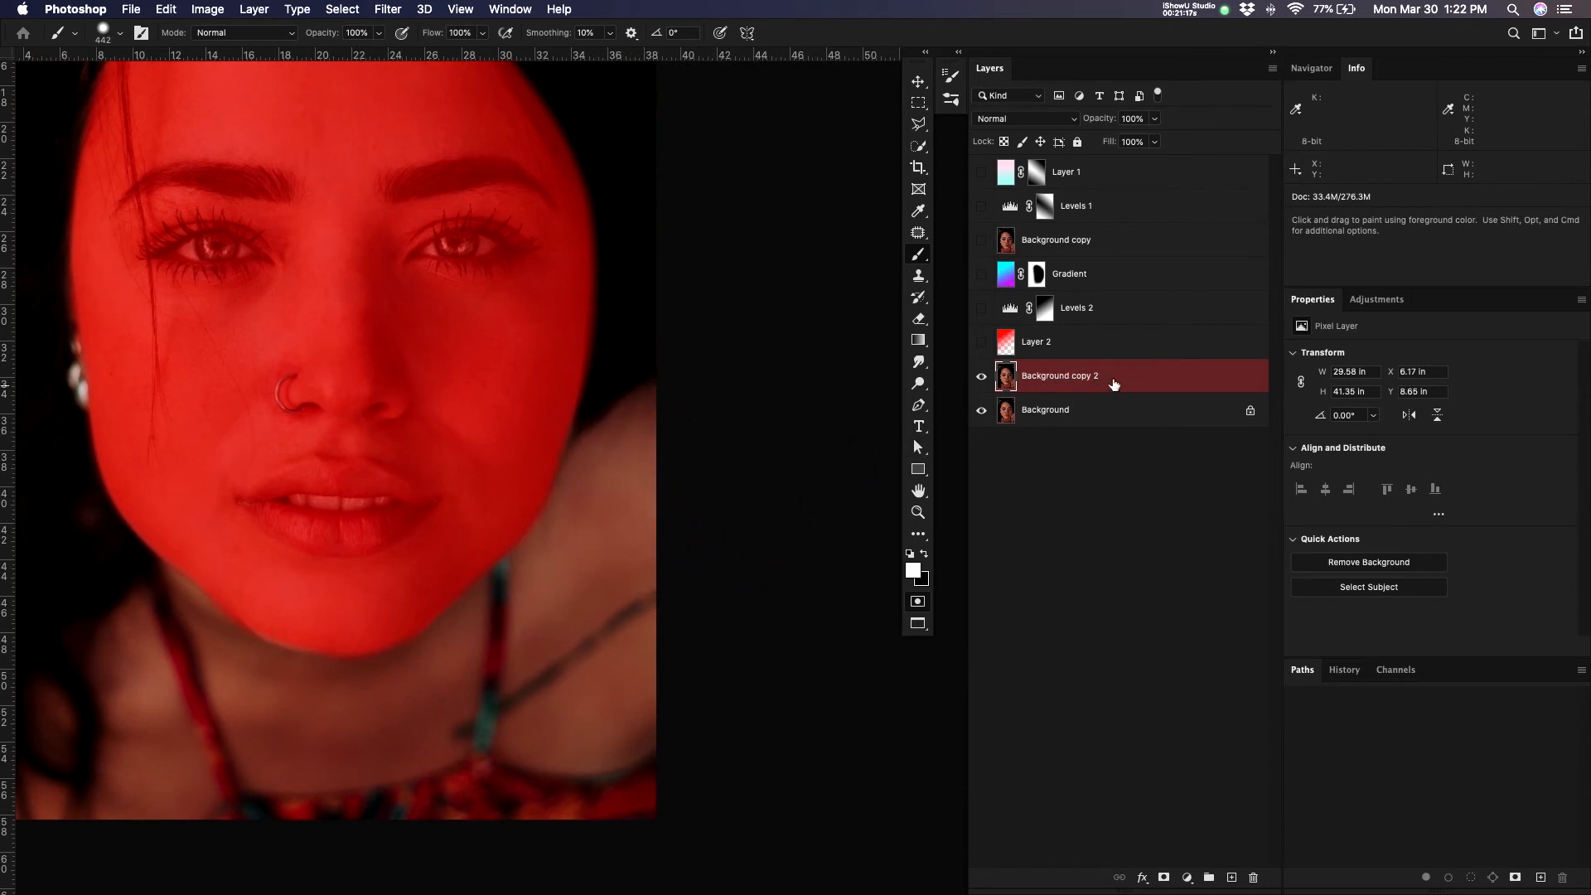
{"action": "left_click_drag", "start_coordinate": [596, 453], "coordinate": [818, 541]}
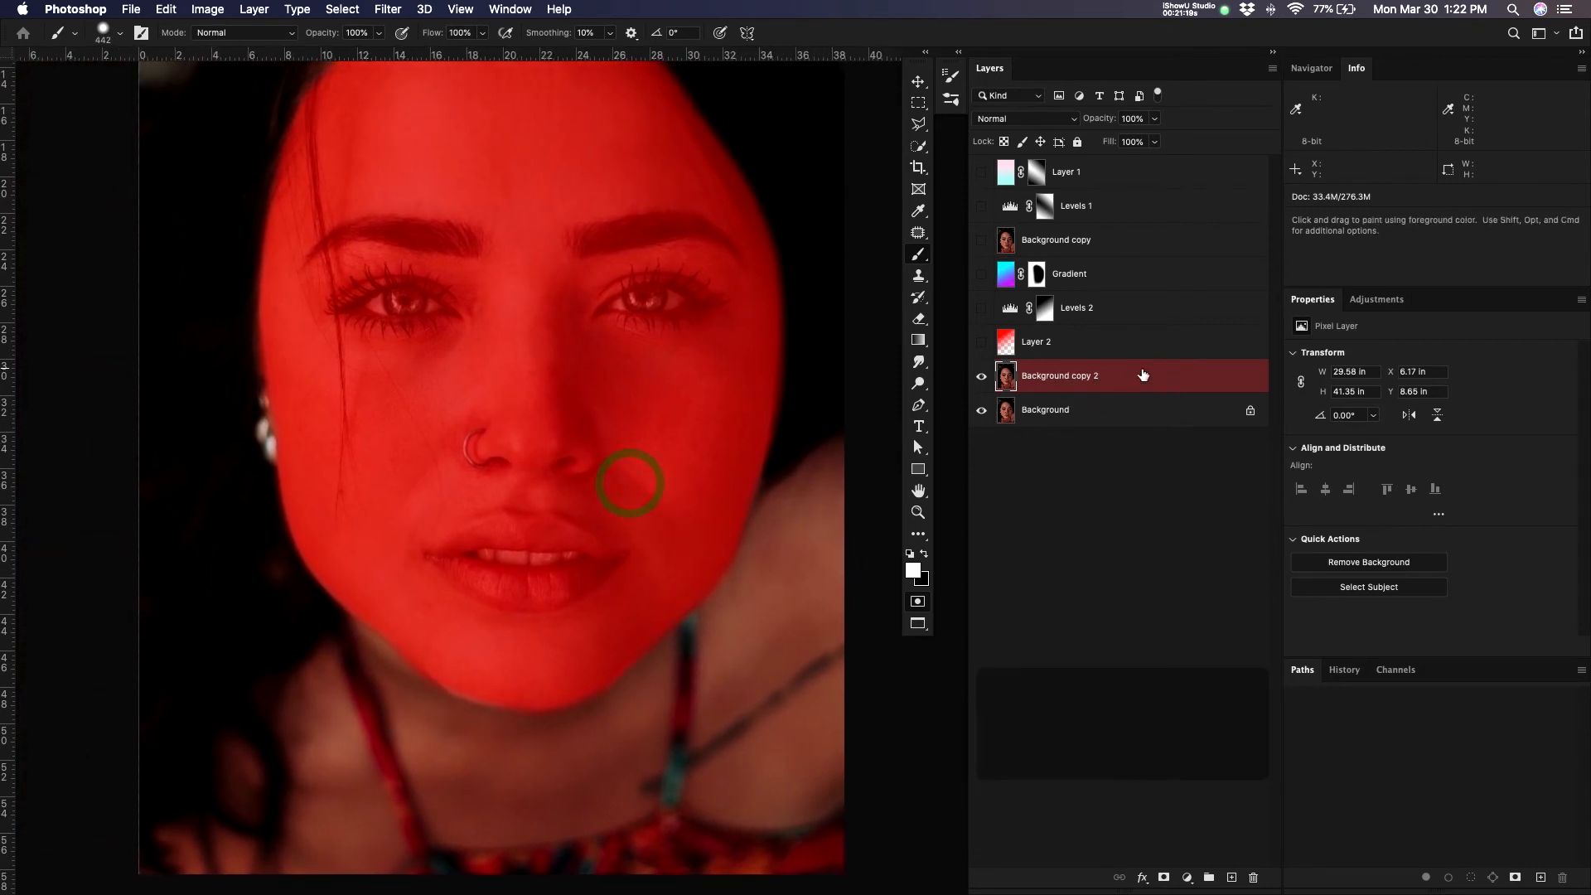
{"action": "left_click_drag", "start_coordinate": [781, 420], "coordinate": [728, 515]}
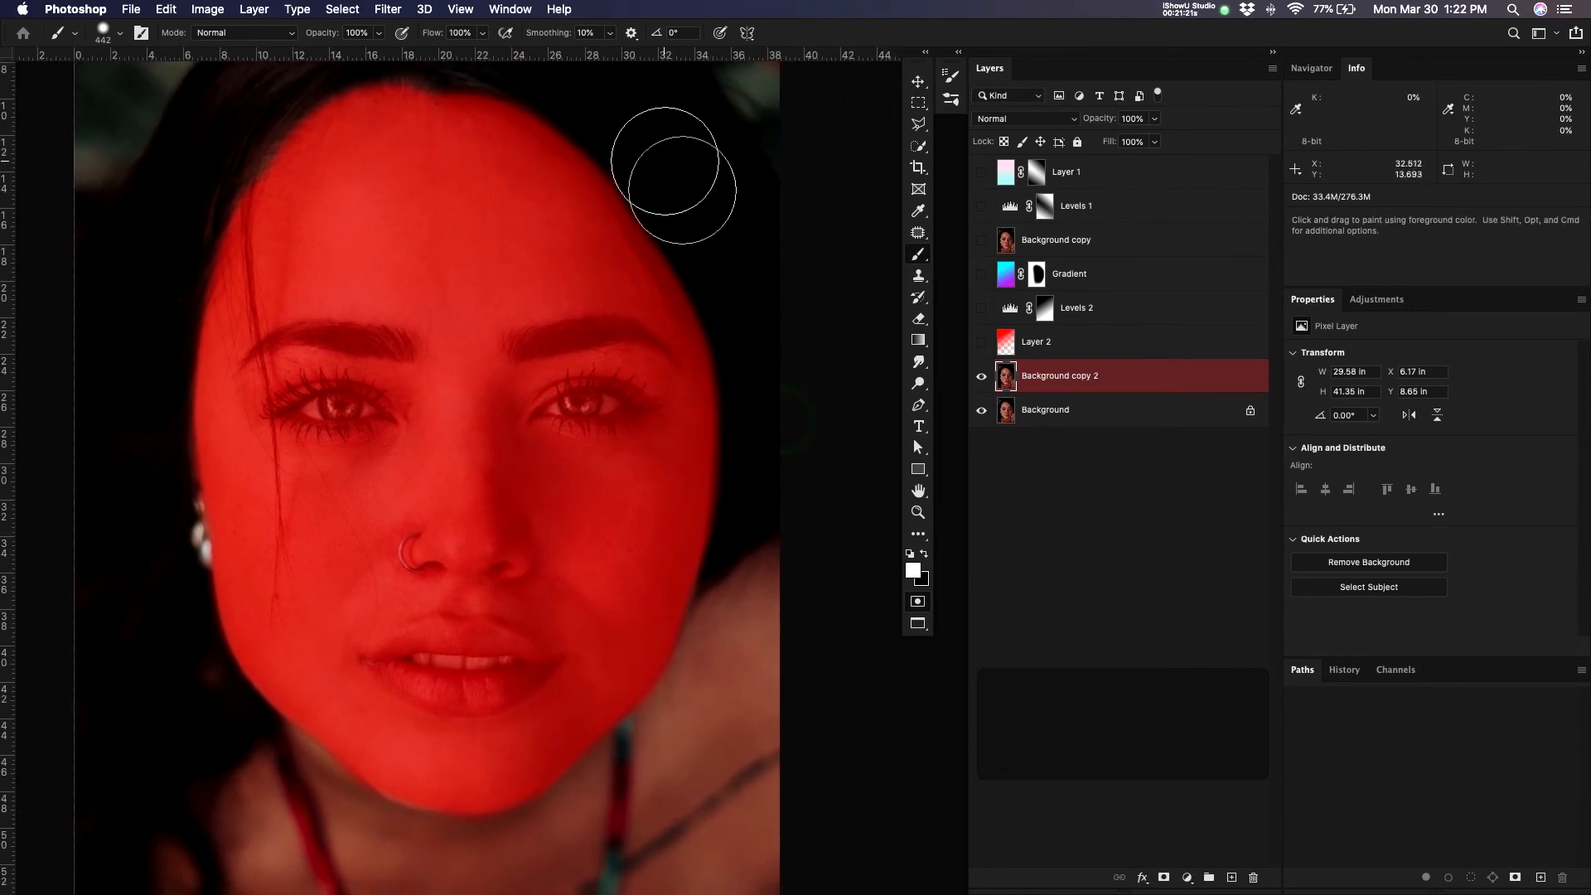
{"action": "left_click", "coordinate": [663, 166]}
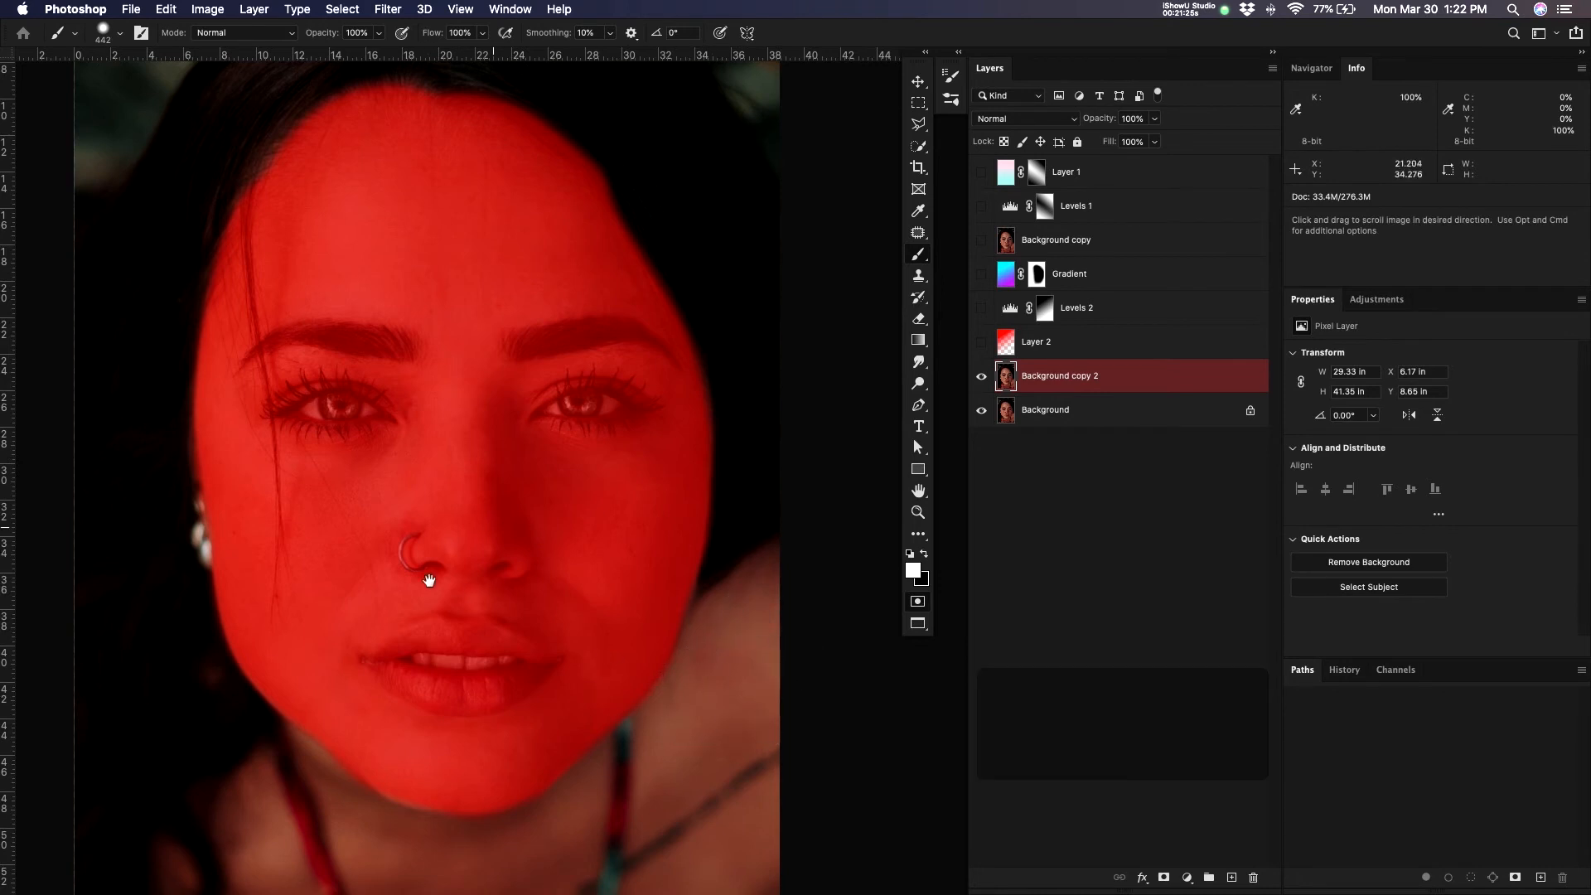
{"action": "left_click_drag", "start_coordinate": [471, 537], "coordinate": [649, 468]}
{"action": "left_click_drag", "start_coordinate": [704, 306], "coordinate": [716, 498]}
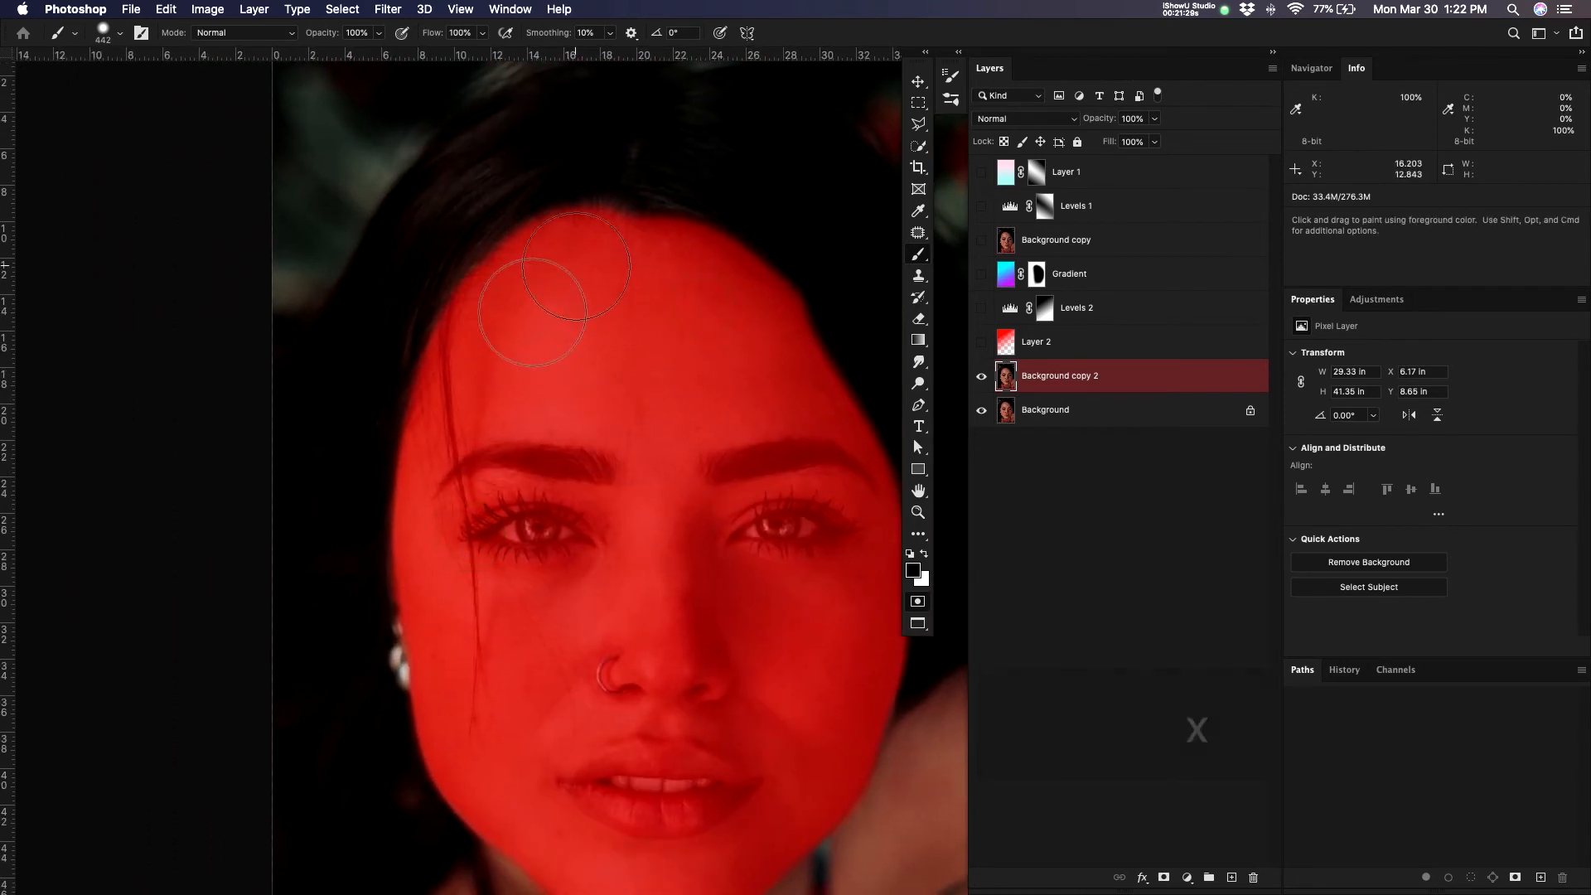
{"action": "key", "text": "x"}
{"action": "left_click_drag", "start_coordinate": [628, 685], "coordinate": [637, 349]}
{"action": "left_click", "coordinate": [481, 557]}
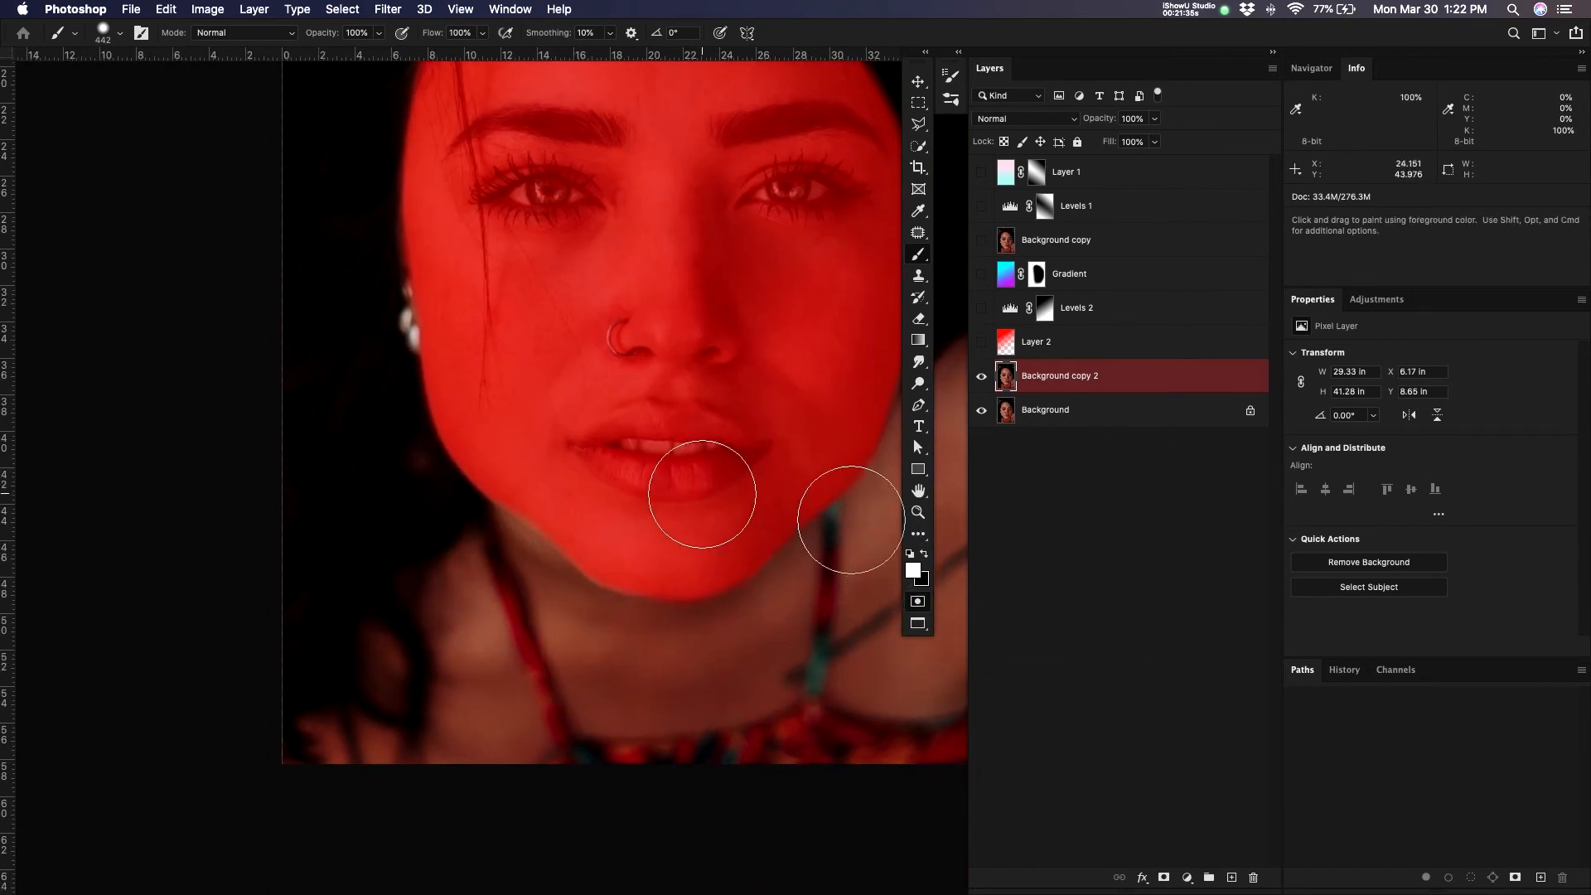
- Restore black as the painting colour and exit Quick Mask mode to turn the painted face mask into a selection
{"action": "key", "text": "x"}
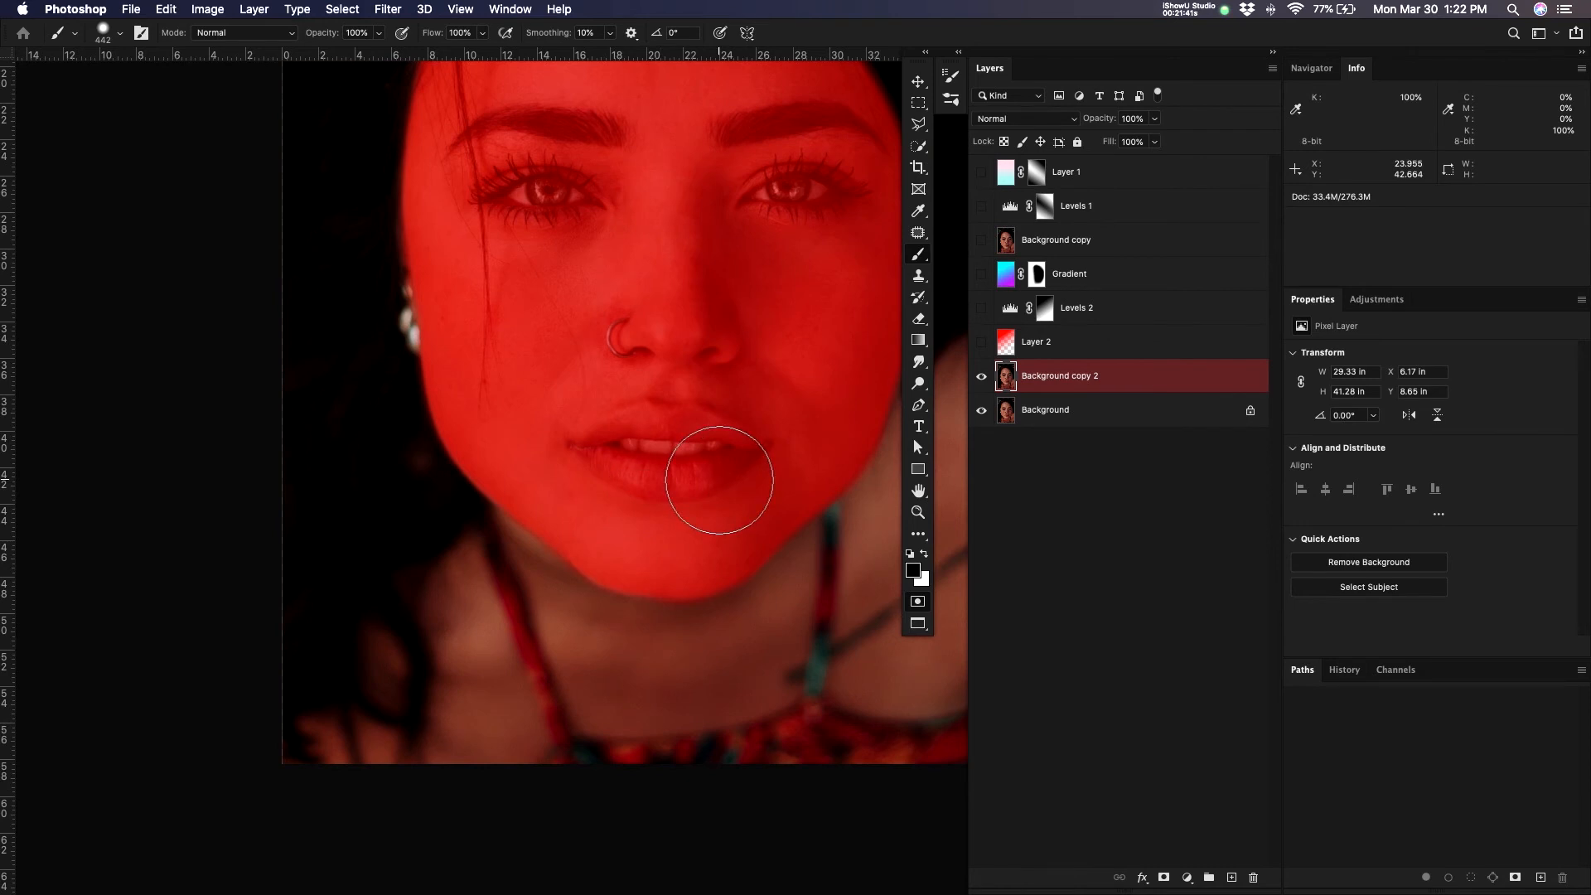
{"action": "key", "text": "super+0"}
{"action": "key", "text": "q"}
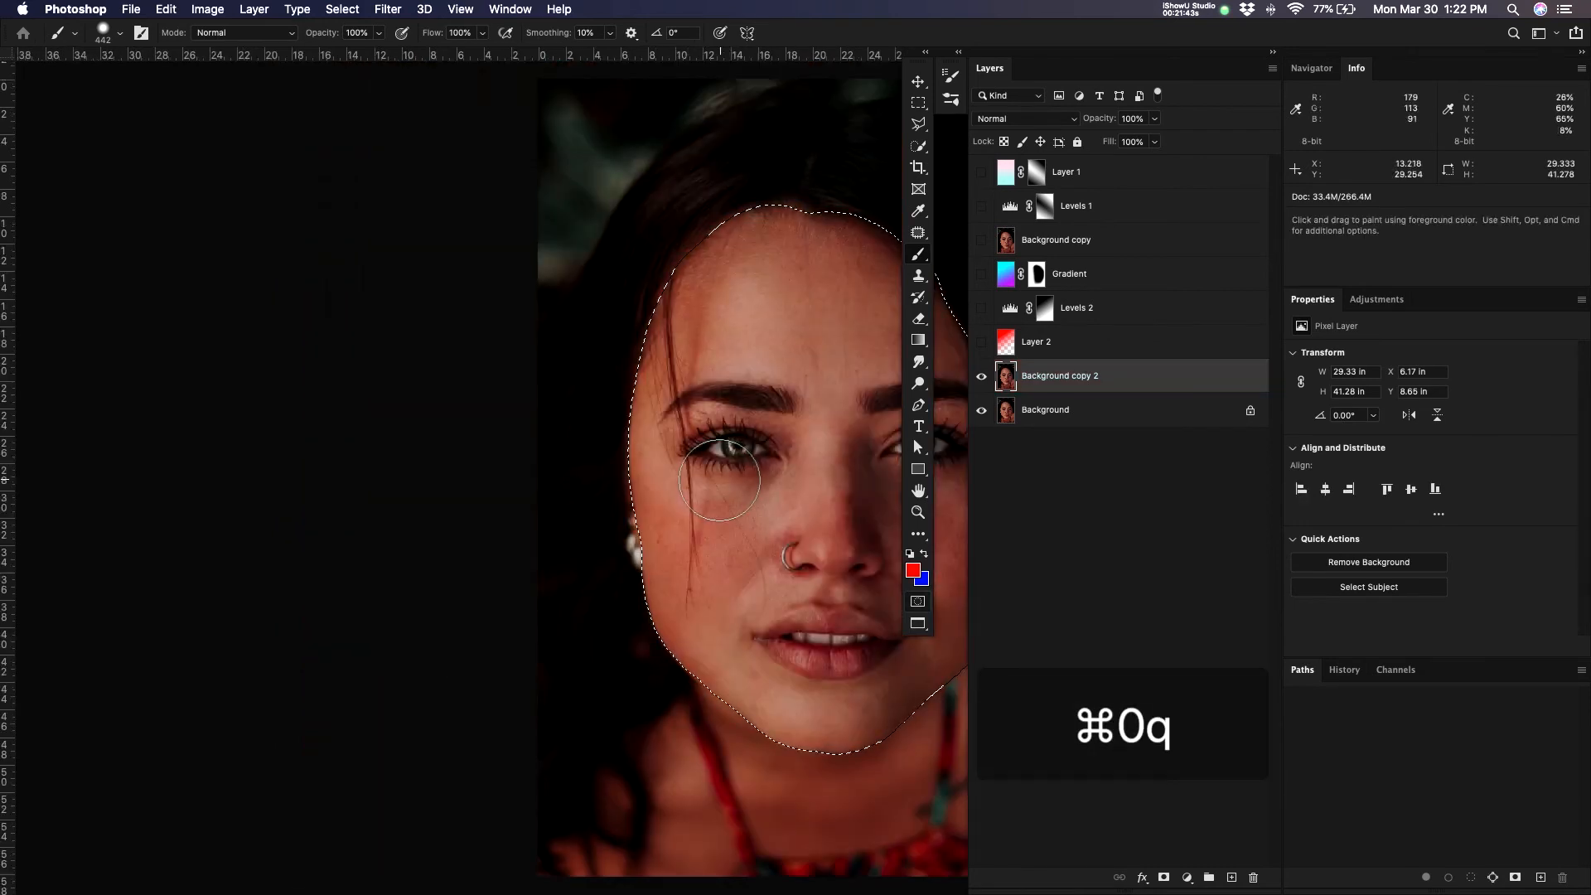
{"action": "scroll", "coordinate": [692, 462], "scroll_direction": "right", "scroll_amount": 10}
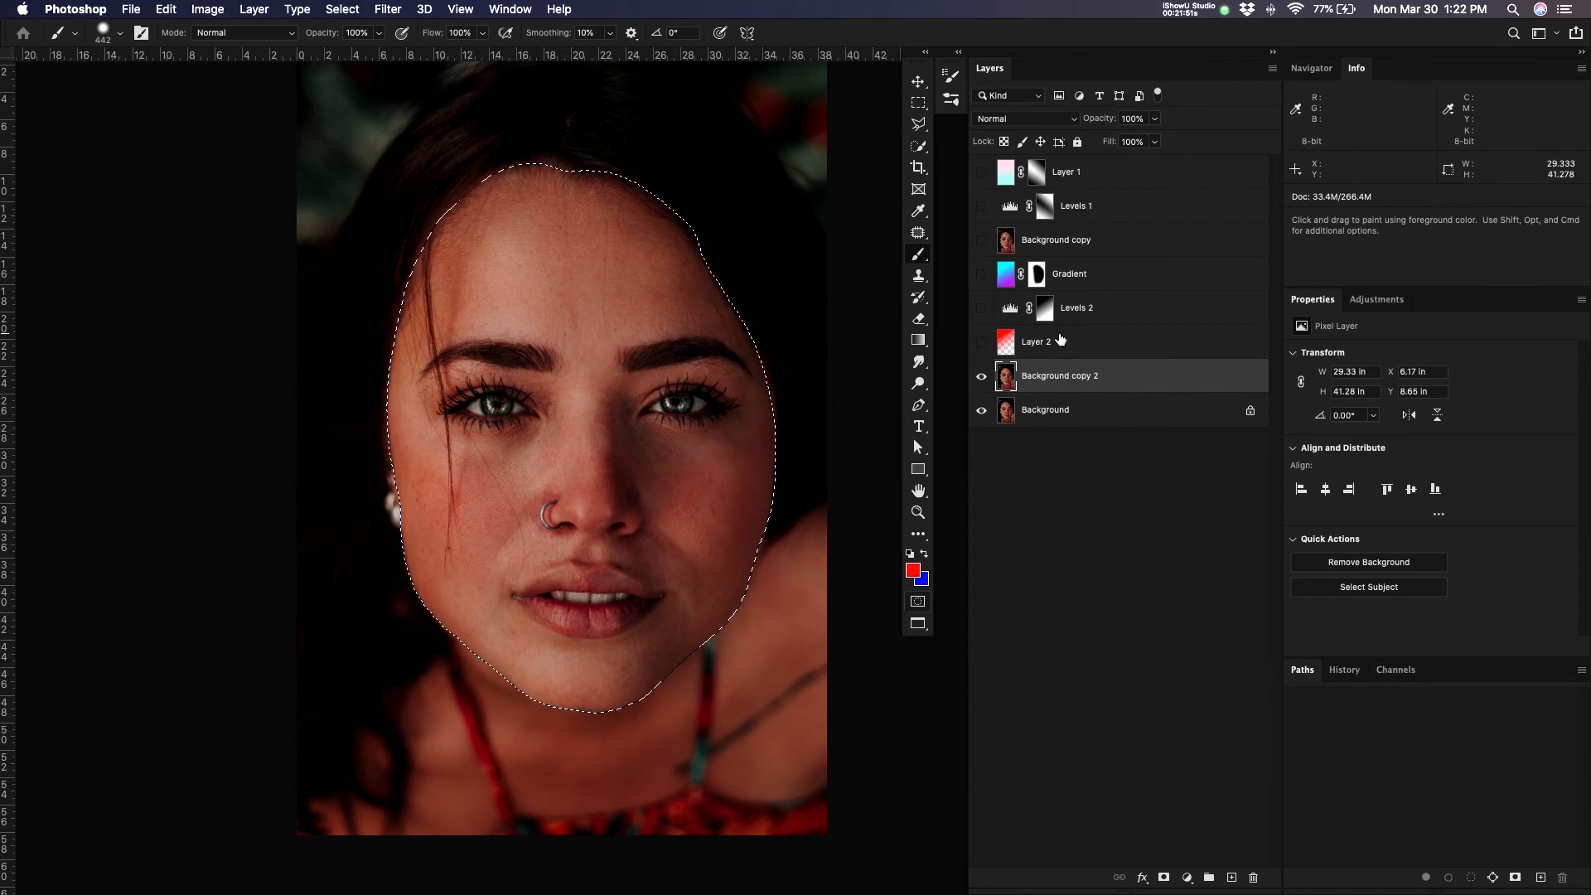
- Save the face selection as a new channel named "face selection"
{"action": "left_click", "coordinate": [330, 12]}
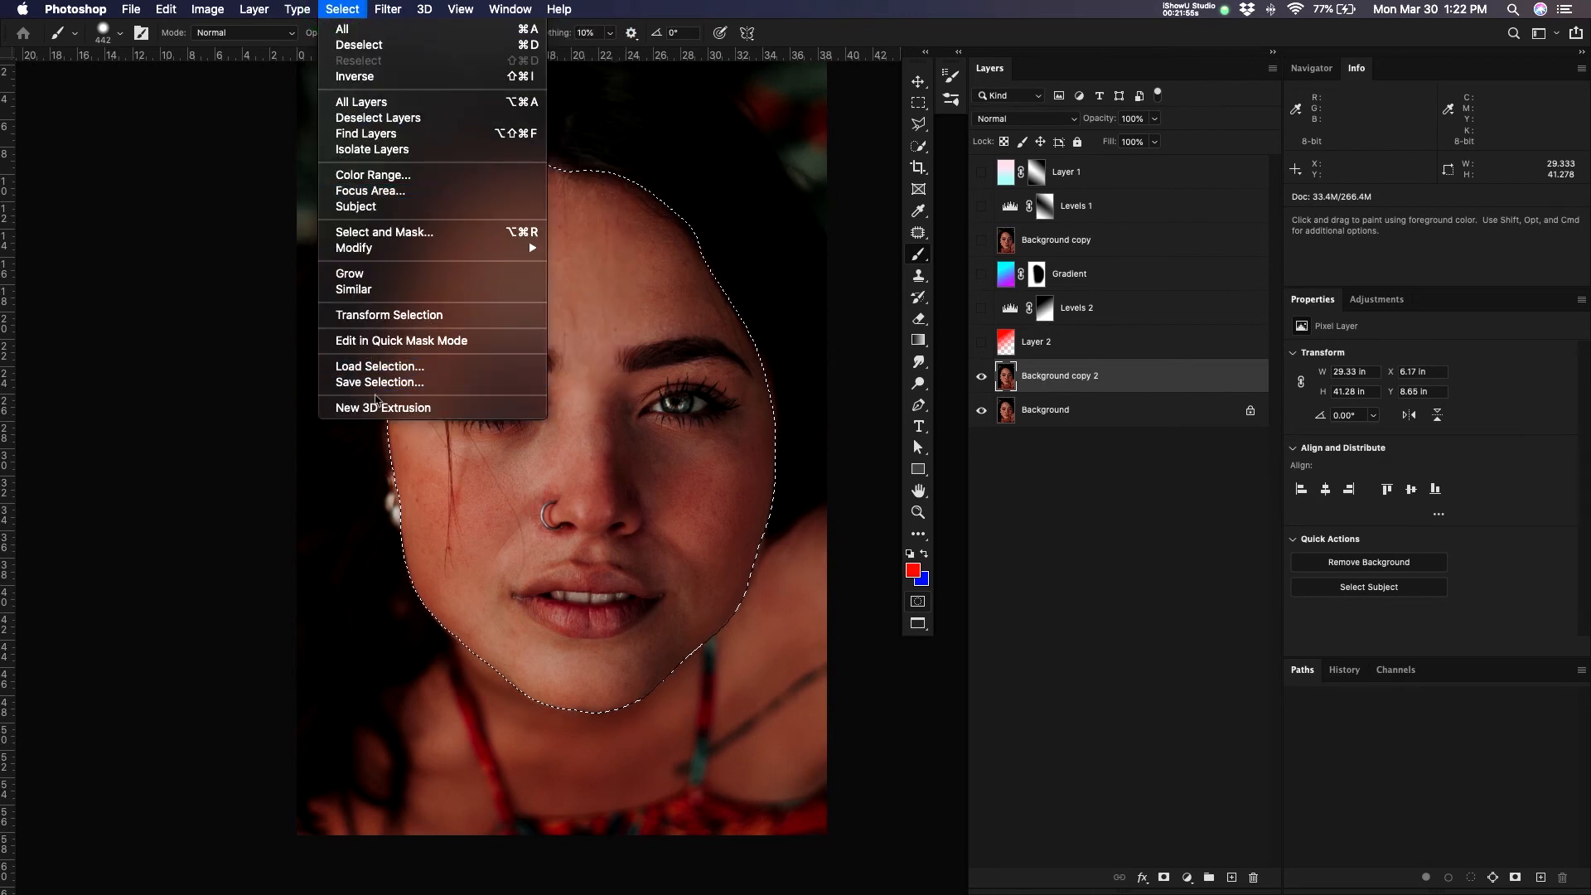
{"action": "left_click", "coordinate": [386, 385]}
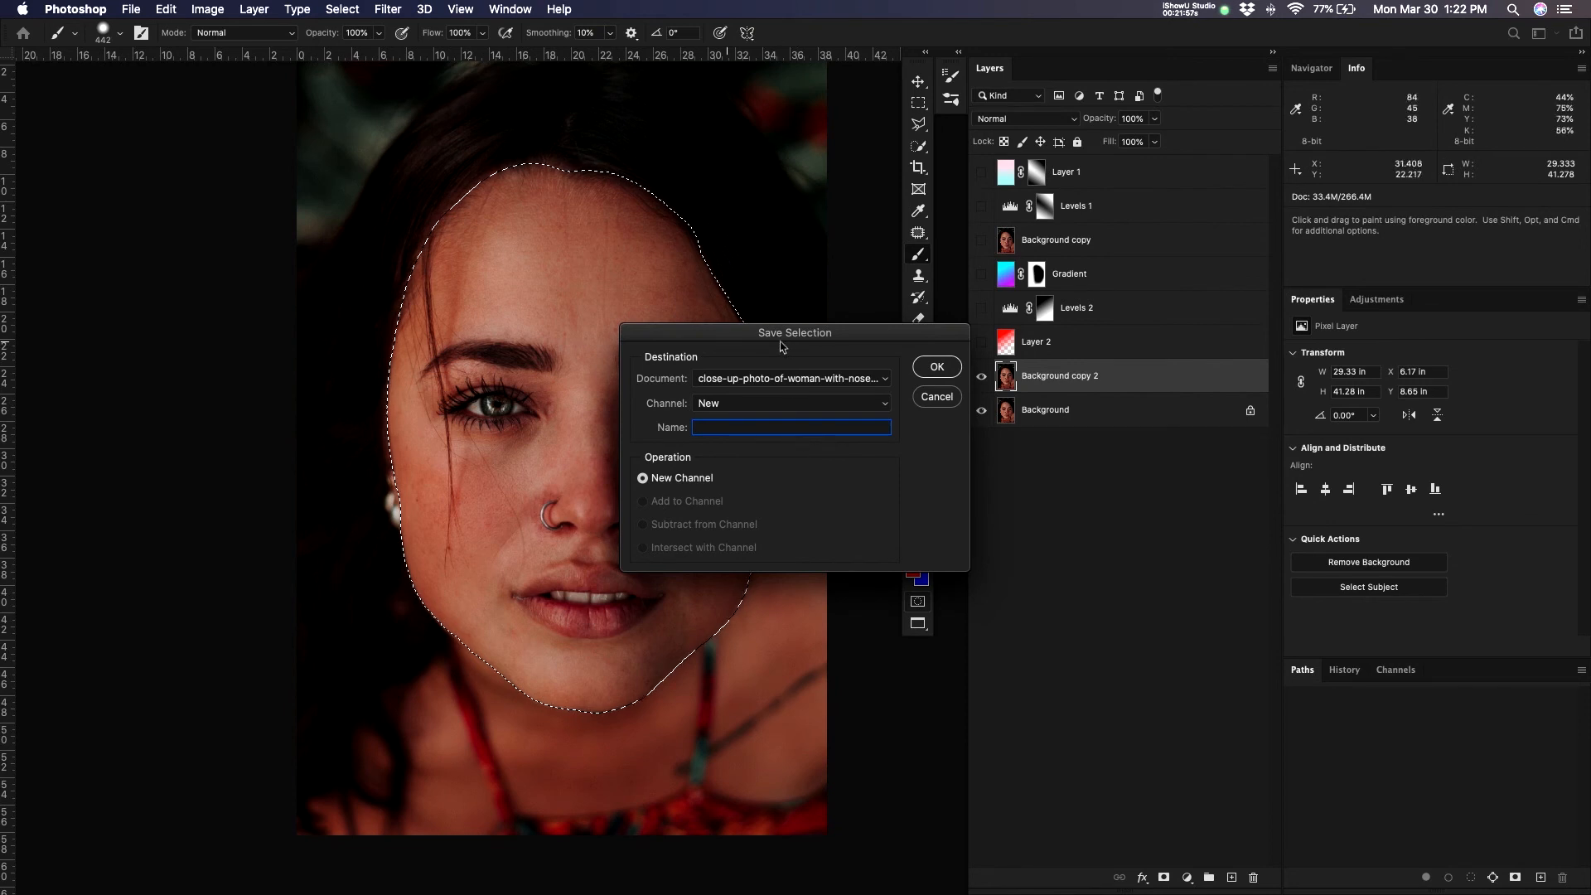
{"action": "type", "text": "face se"}
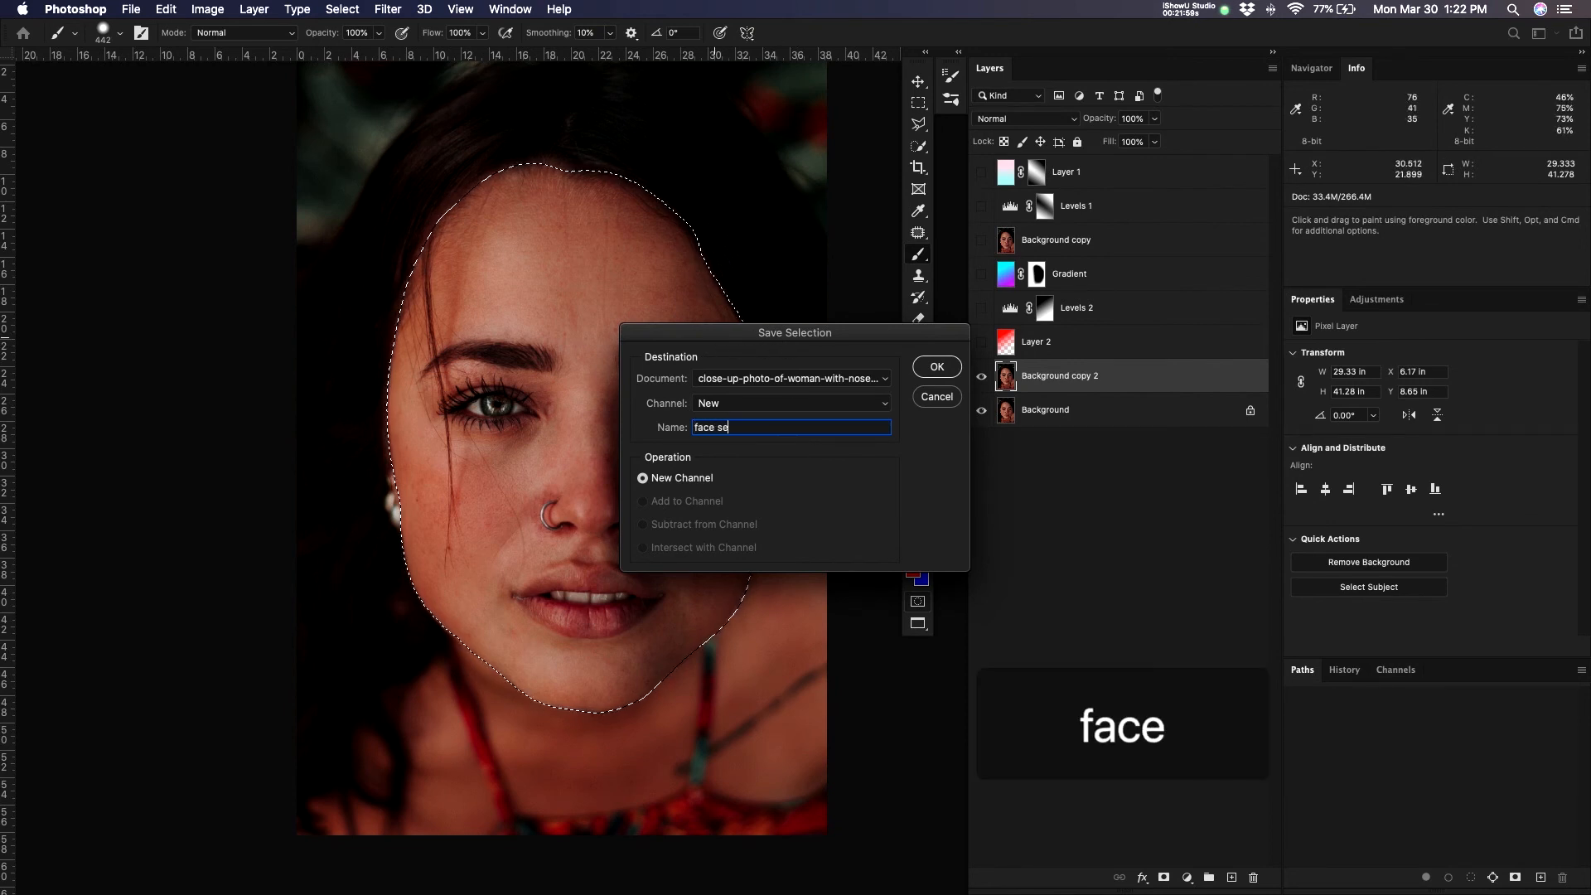
{"action": "type", "text": "election"}
{"action": "key", "text": "Right"}
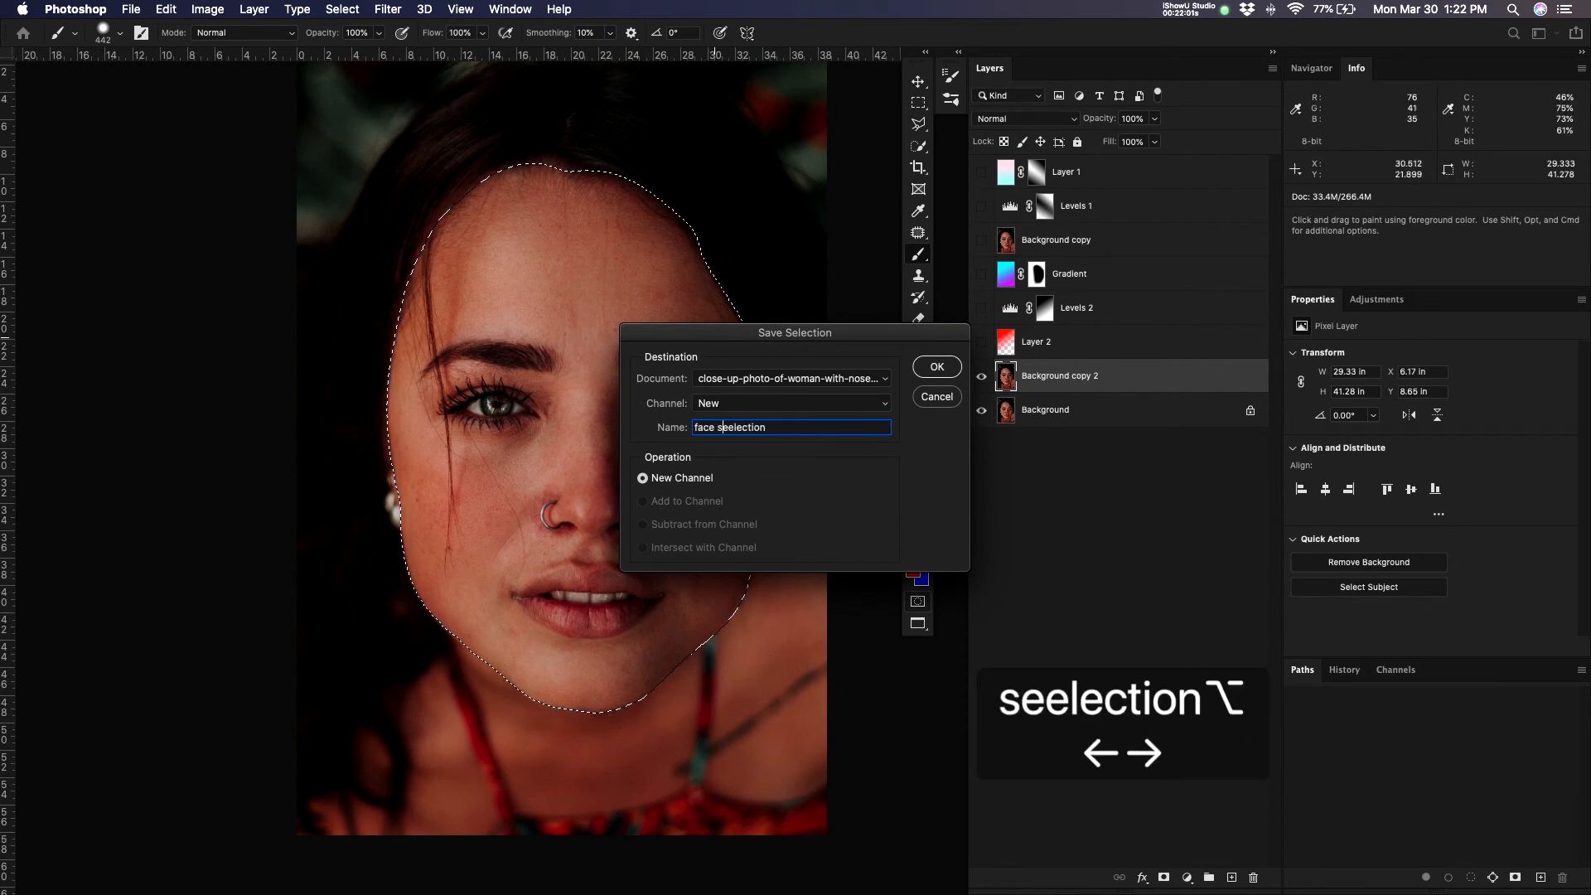
{"action": "key", "text": "Return"}
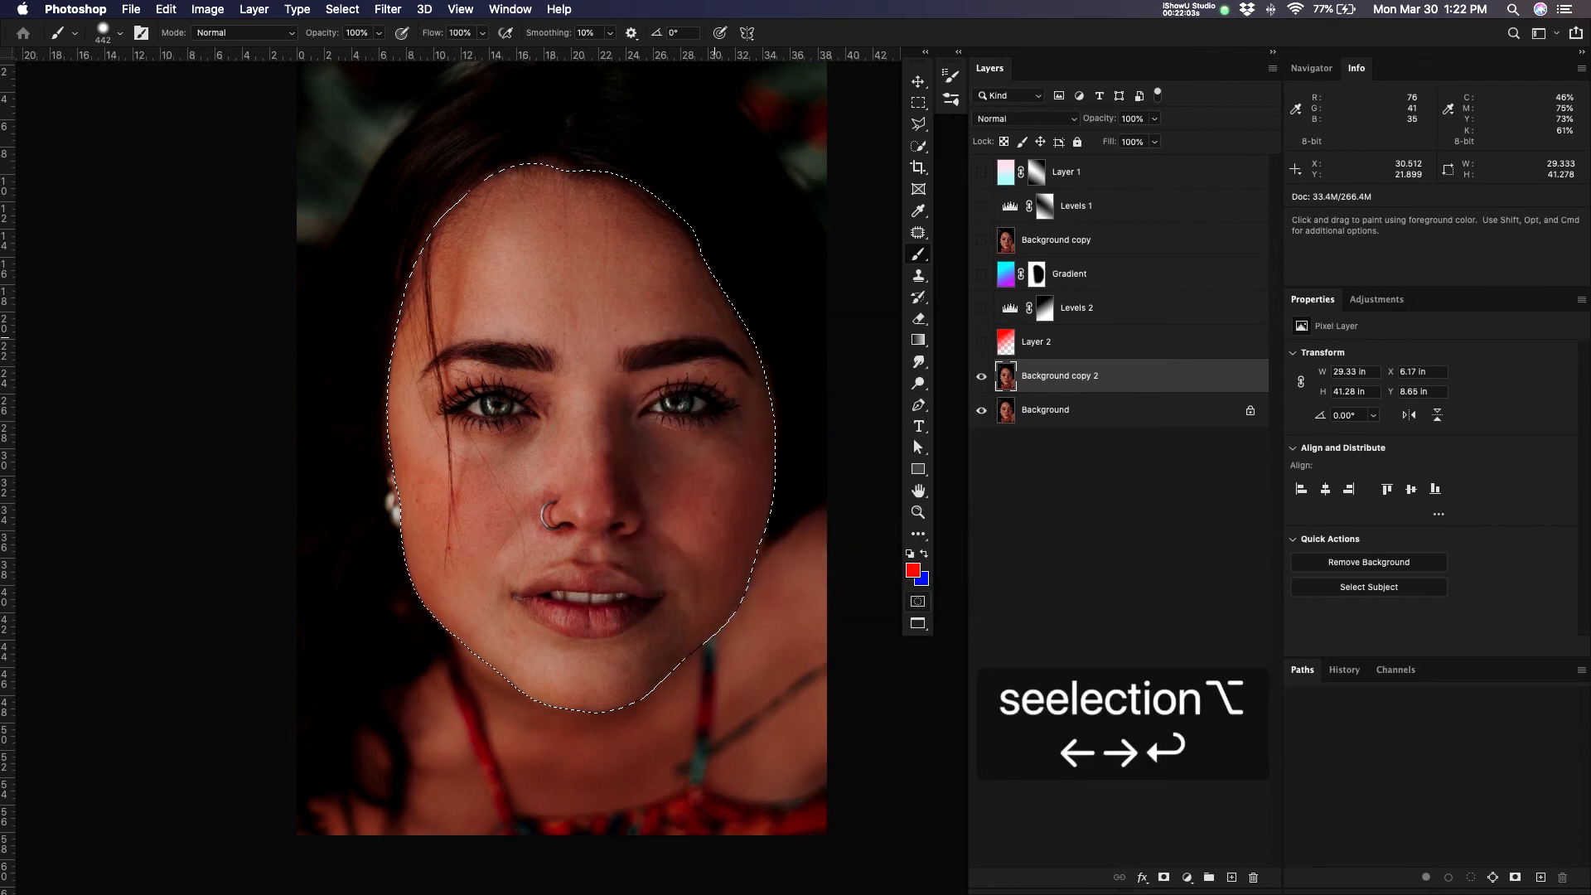
- Load the saved Gradient channel as a new selection
{"action": "left_click", "coordinate": [332, 10]}
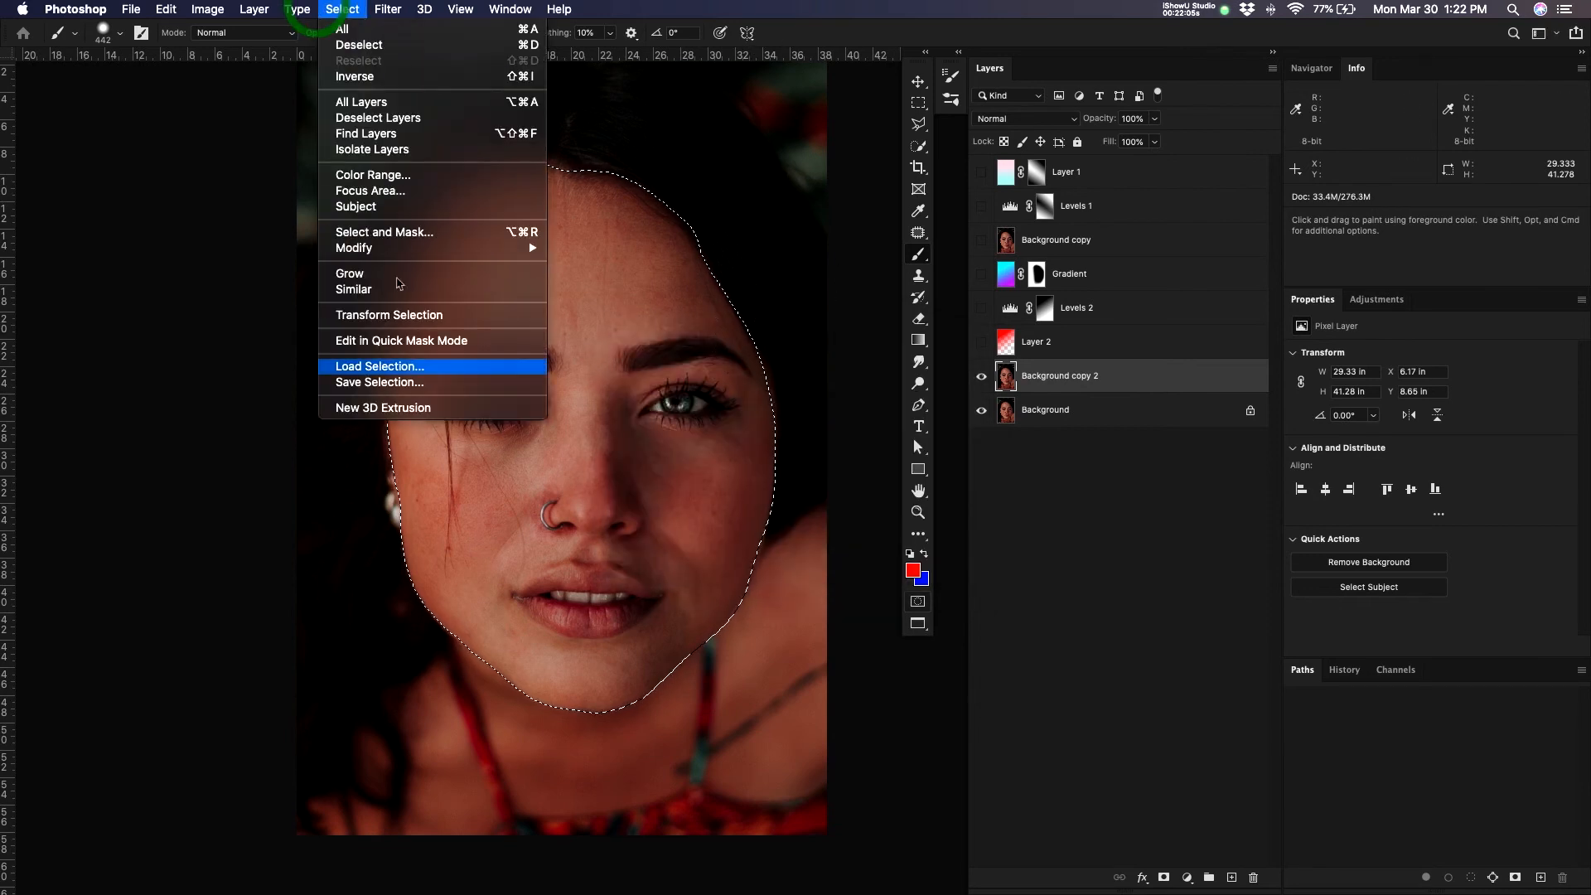
{"action": "key", "text": "Return"}
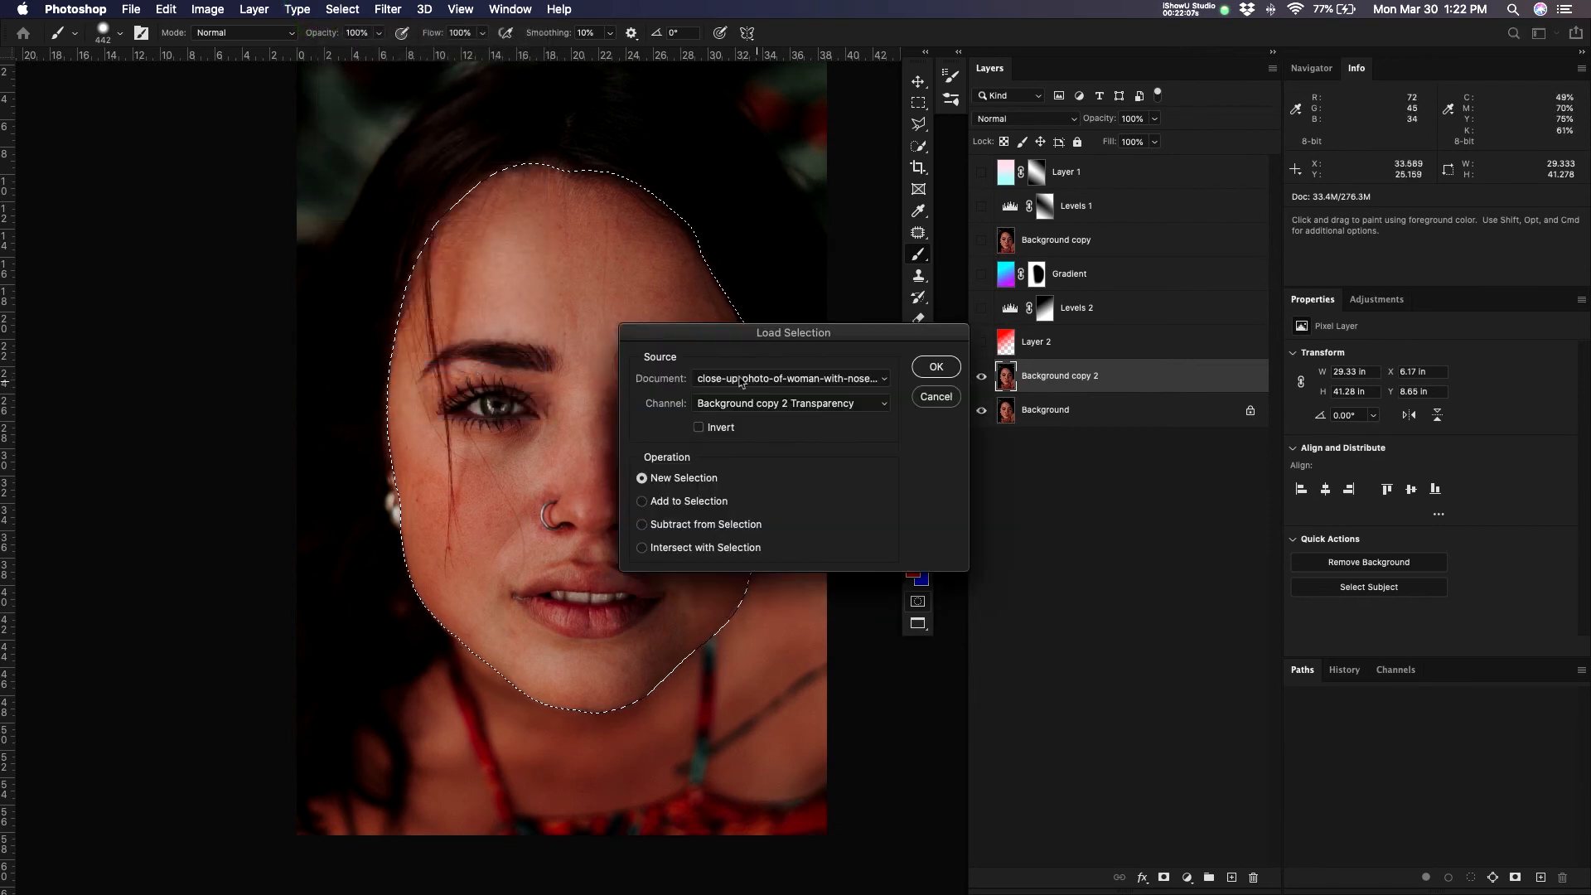
{"action": "left_click", "coordinate": [795, 402]}
{"action": "left_click", "coordinate": [733, 425]}
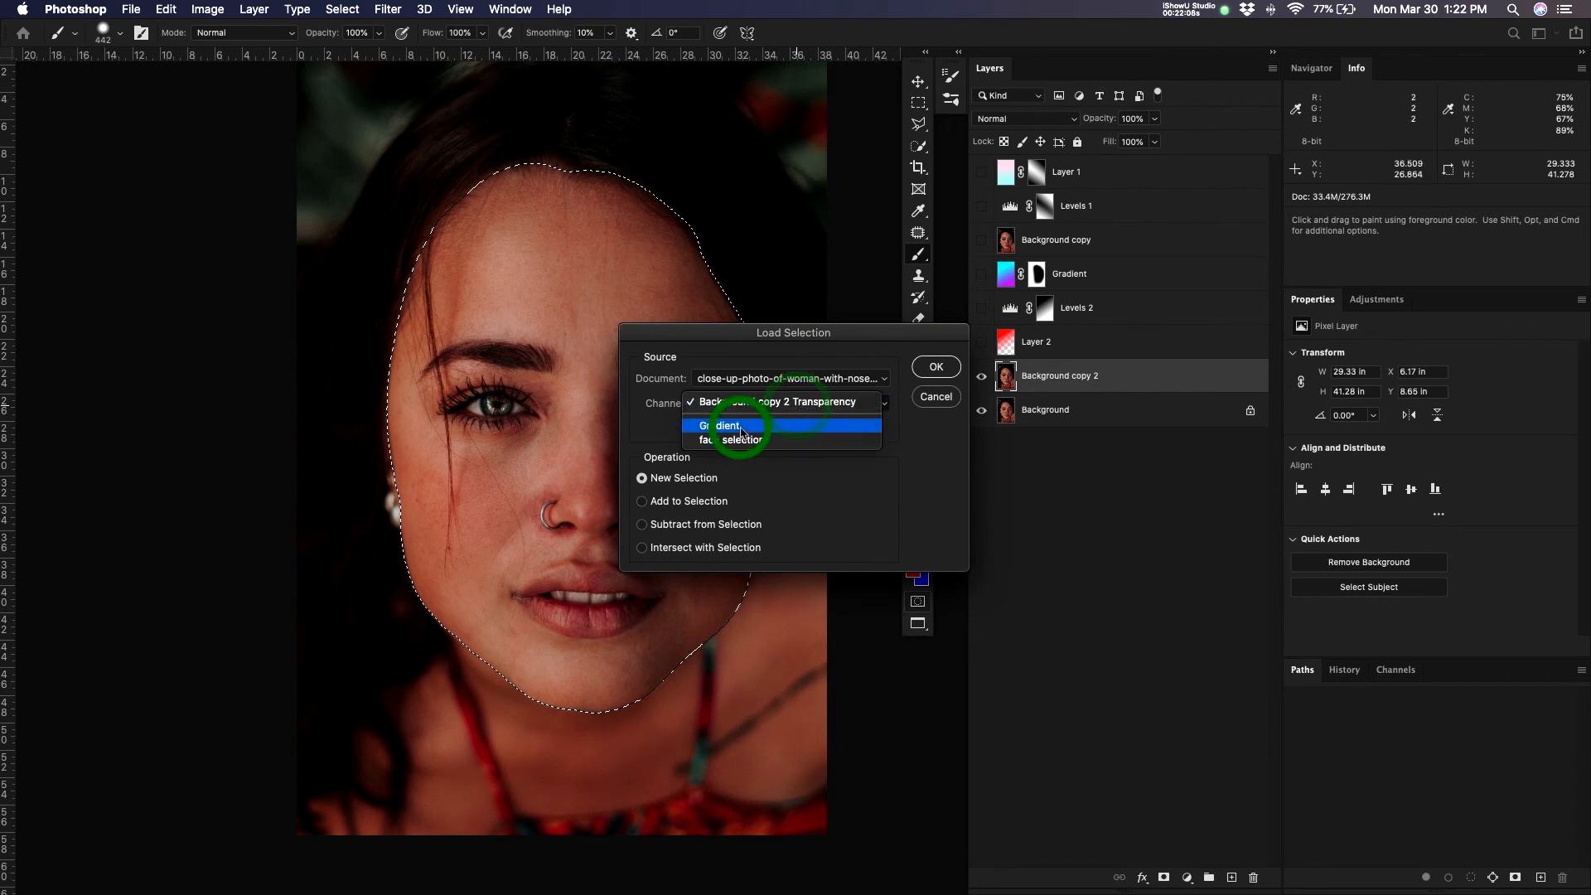
{"action": "left_click", "coordinate": [937, 366]}
{"action": "mouse_move", "coordinate": [623, 406]}
{"action": "left_mouse_down"}
{"action": "mouse_move", "coordinate": [549, 420]}
{"action": "mouse_move", "coordinate": [535, 492]}
{"action": "left_mouse_up"}
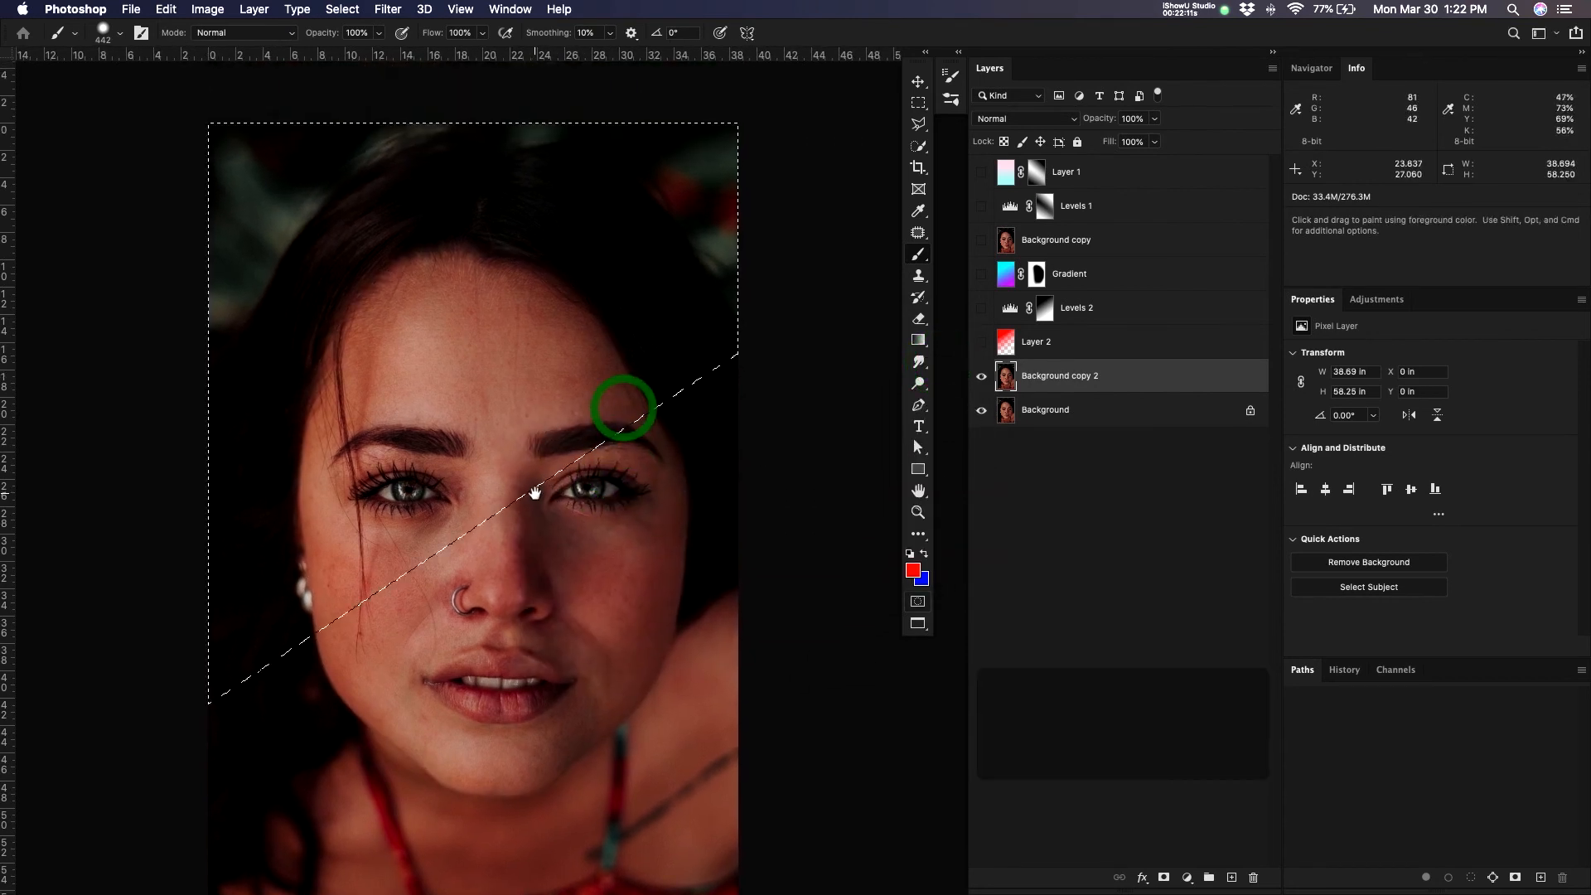
- Examine the loaded gradient selection as a Quick Mask overlay and check the saved selections among the document's channels
{"action": "key", "text": "q"}
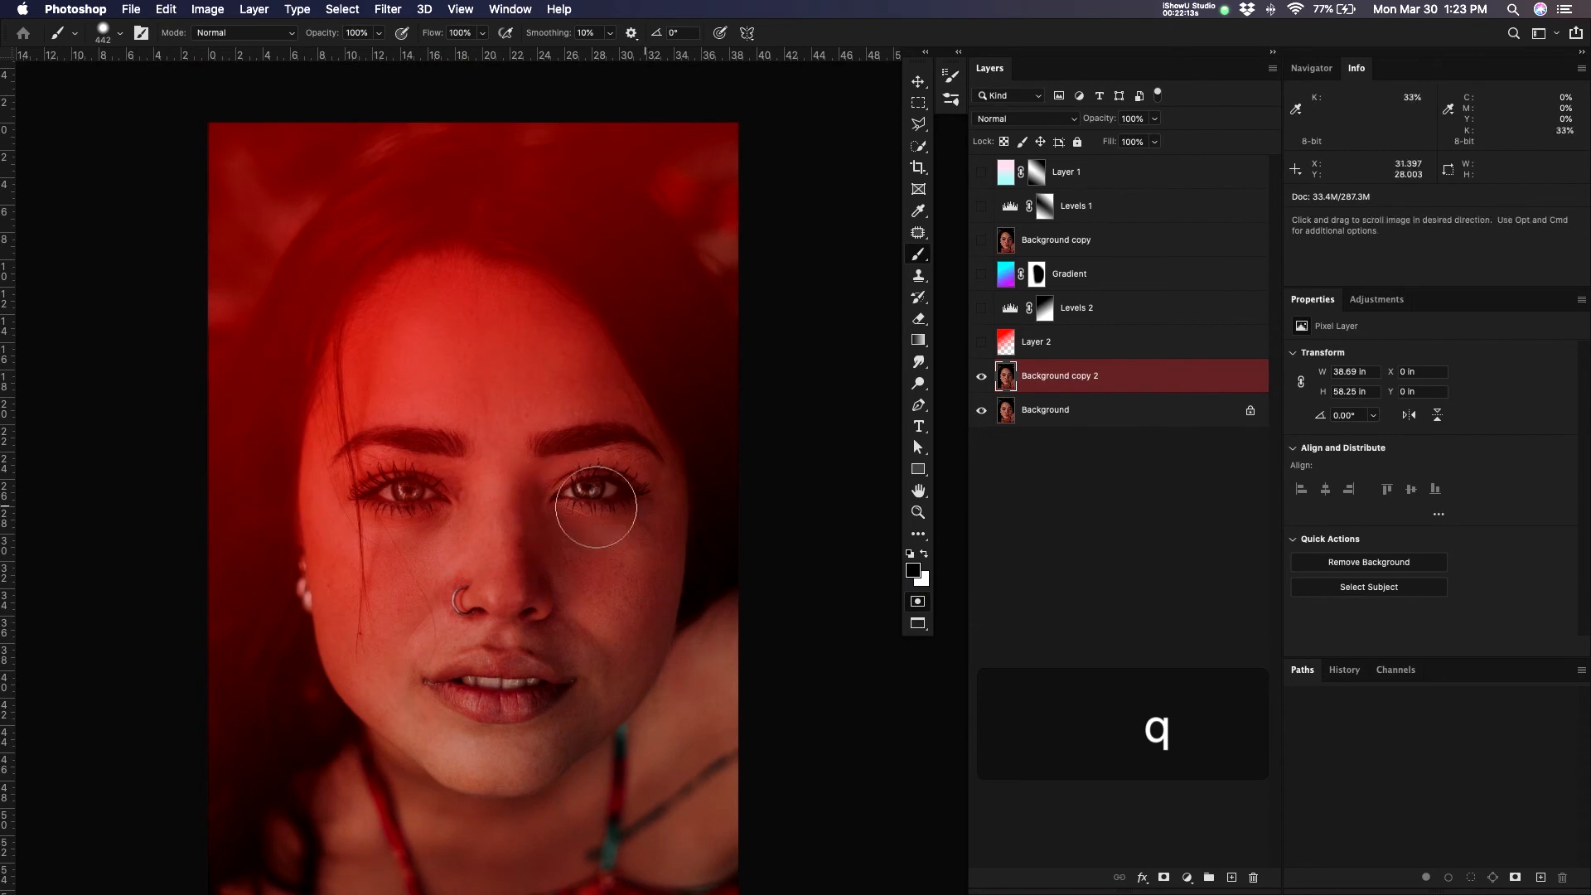
{"action": "left_click_drag", "start_coordinate": [647, 505], "coordinate": [653, 412]}
{"action": "key", "text": "z"}
{"action": "left_click_drag", "start_coordinate": [641, 358], "coordinate": [602, 369]}
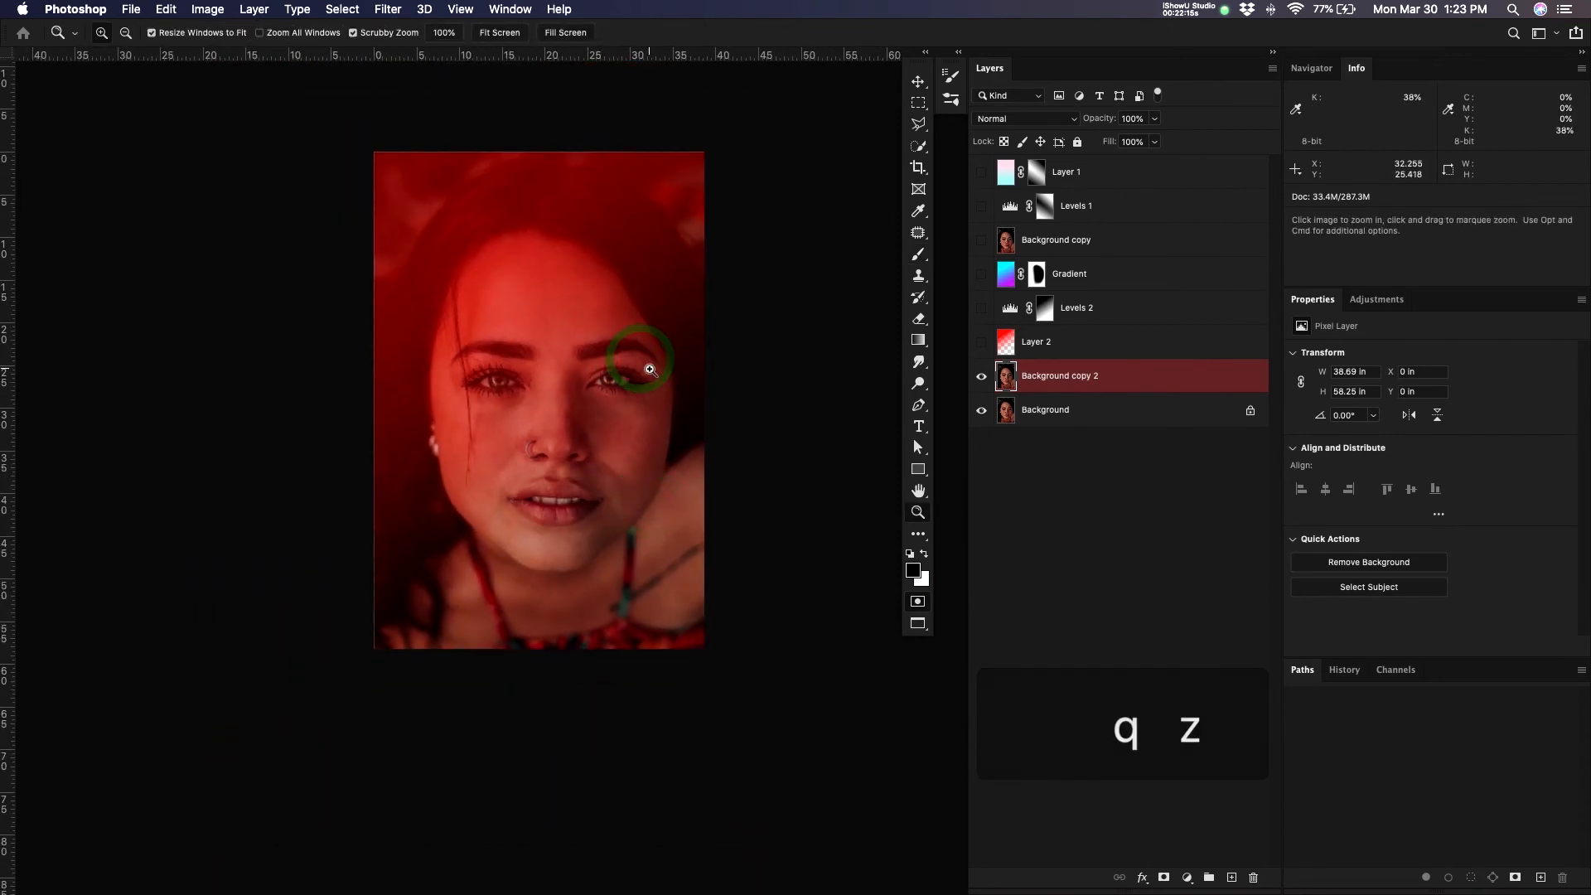
{"action": "left_click", "coordinate": [1394, 672]}
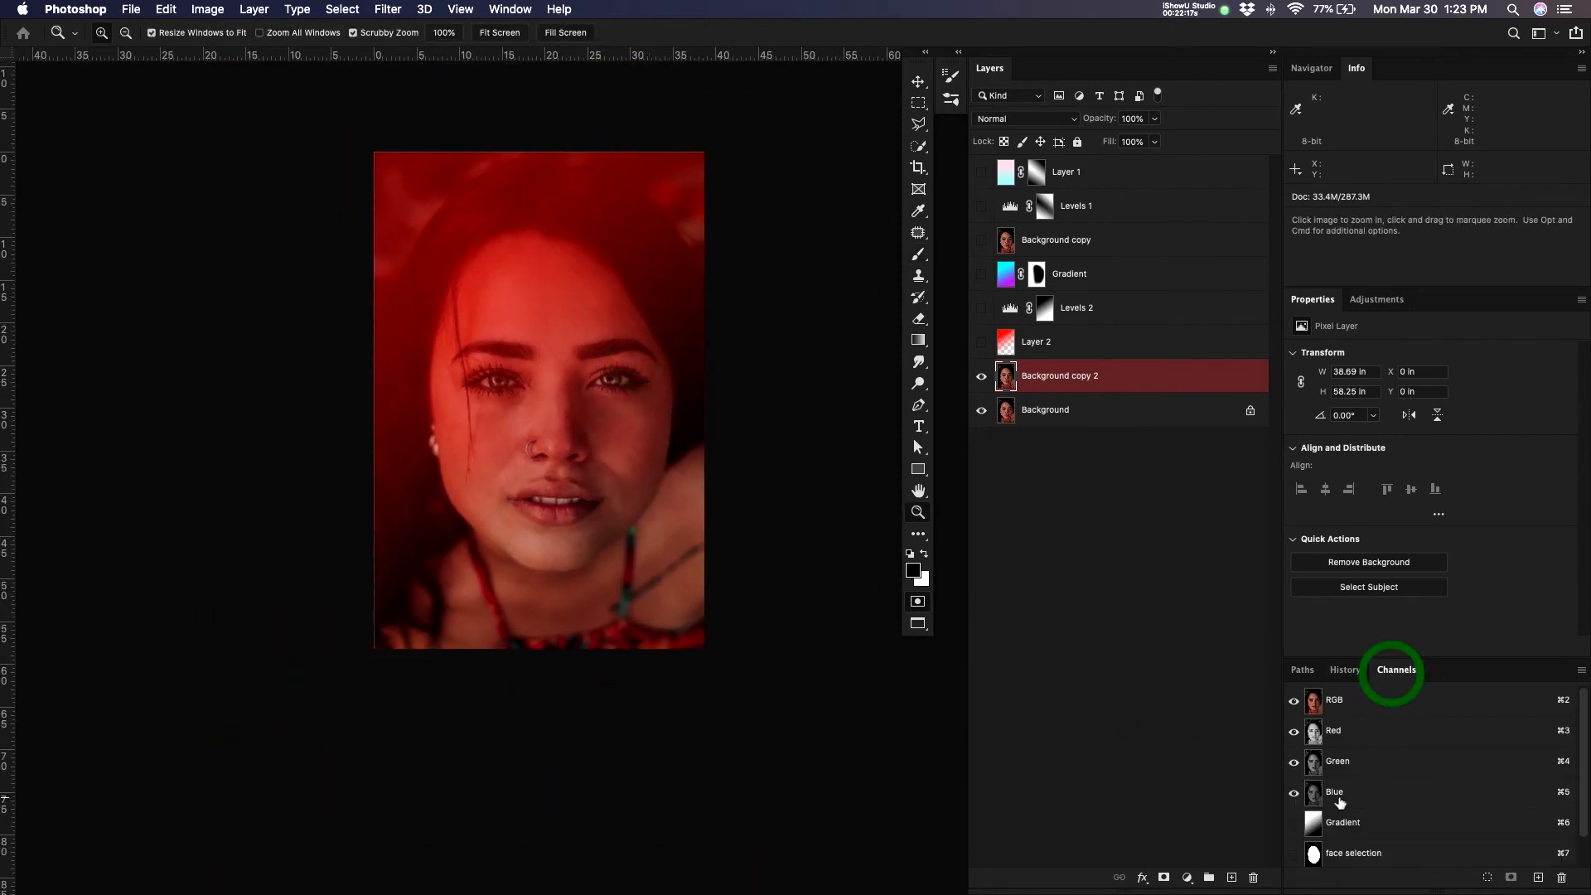
{"action": "left_click", "coordinate": [1303, 670]}
{"action": "key", "text": "z"}
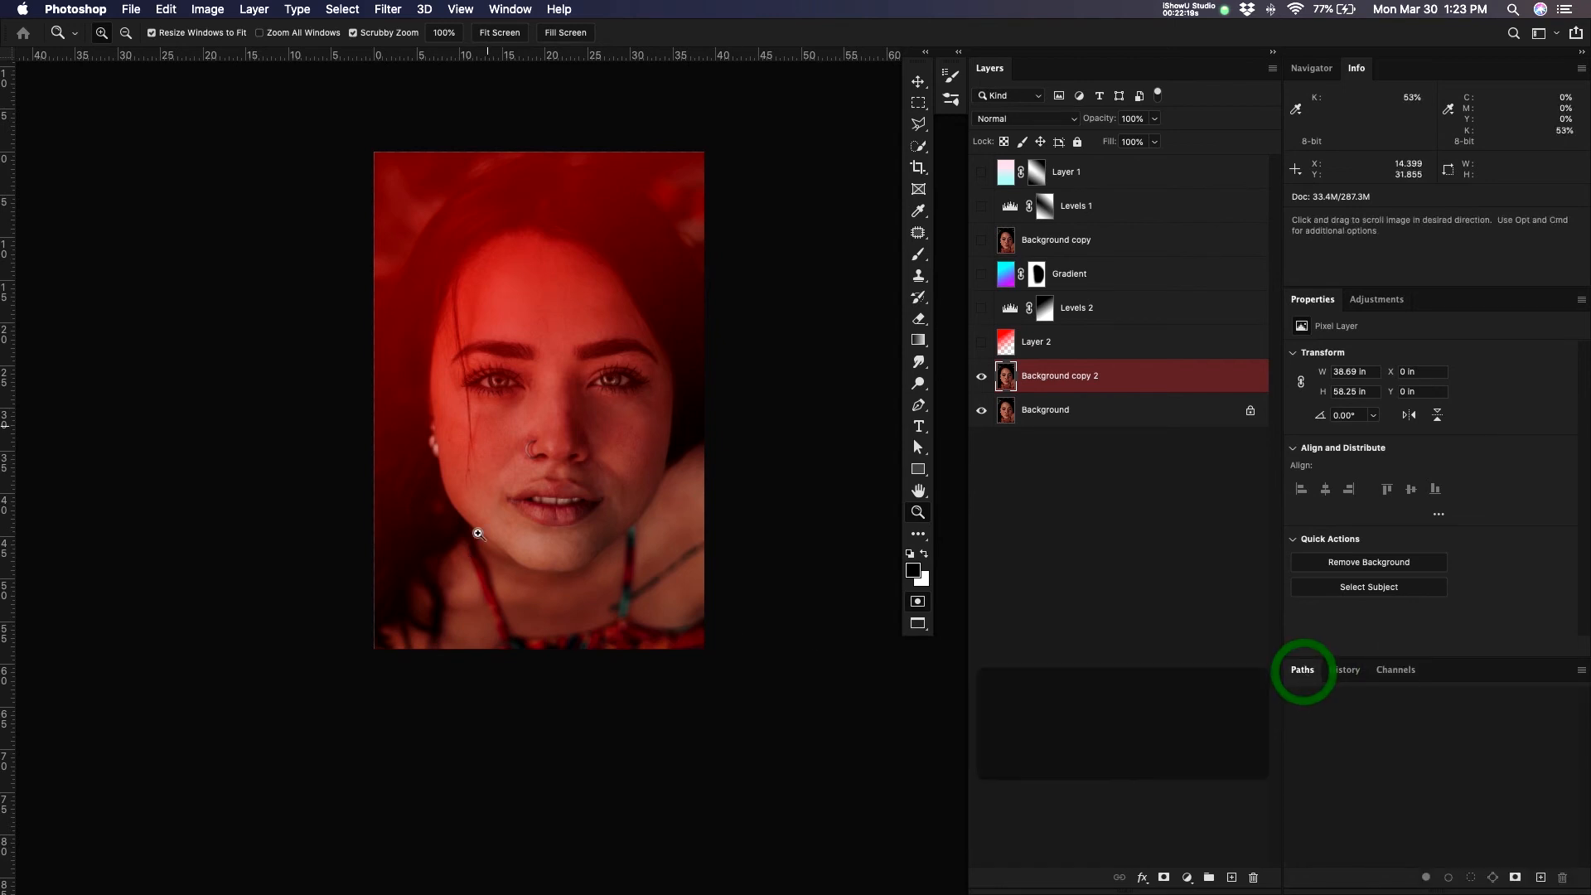
{"action": "left_click", "coordinate": [489, 427]}
{"action": "left_click_drag", "start_coordinate": [425, 374], "coordinate": [527, 403]}
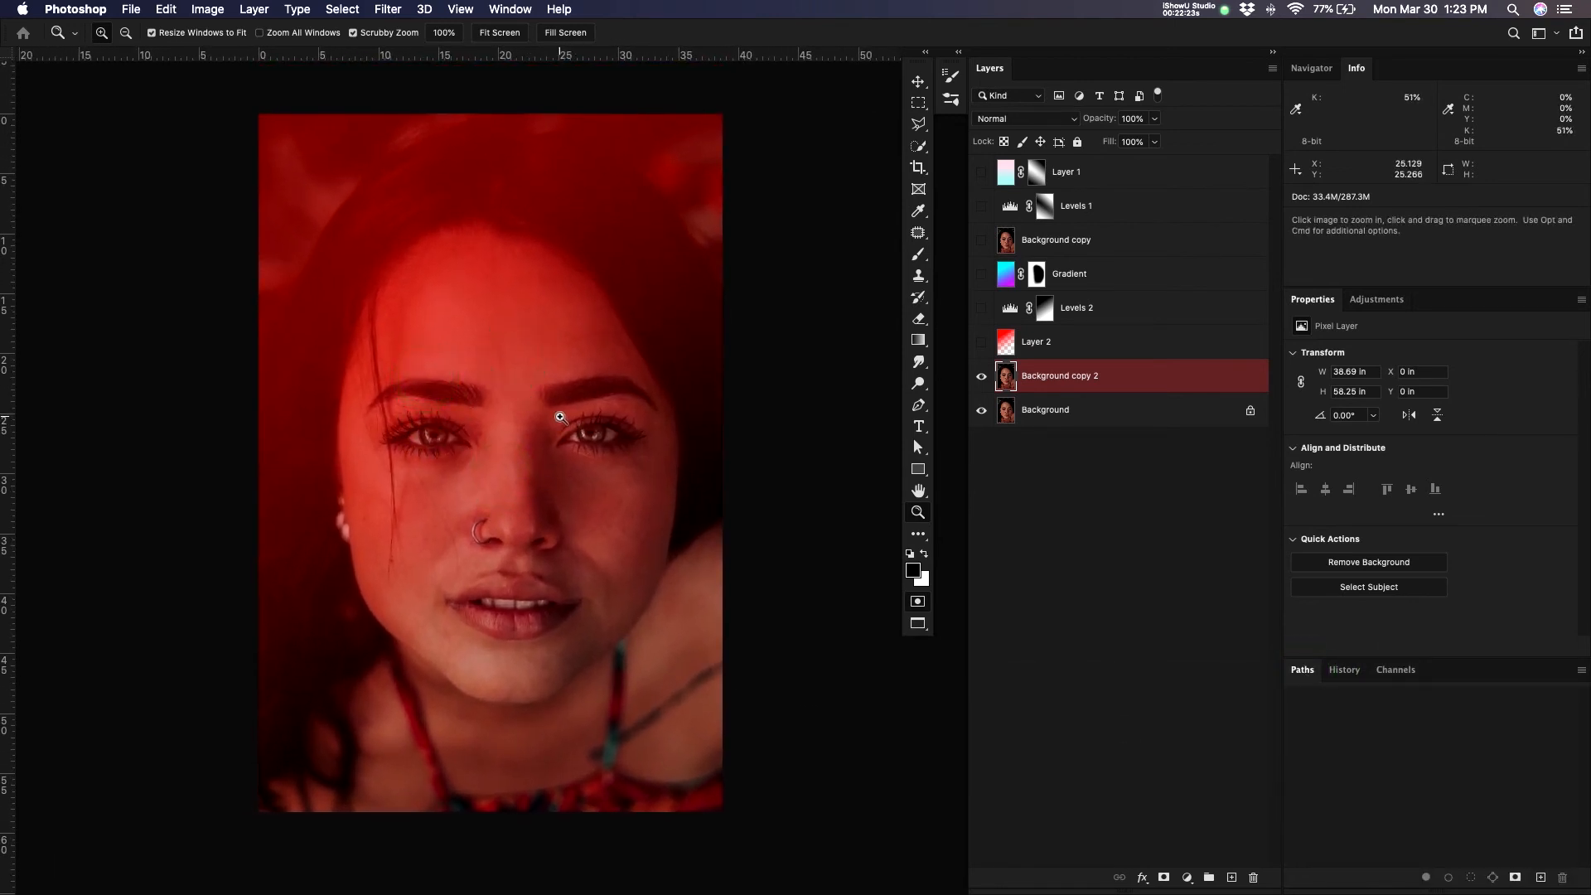
{"action": "left_click_drag", "start_coordinate": [656, 505], "coordinate": [655, 495]}
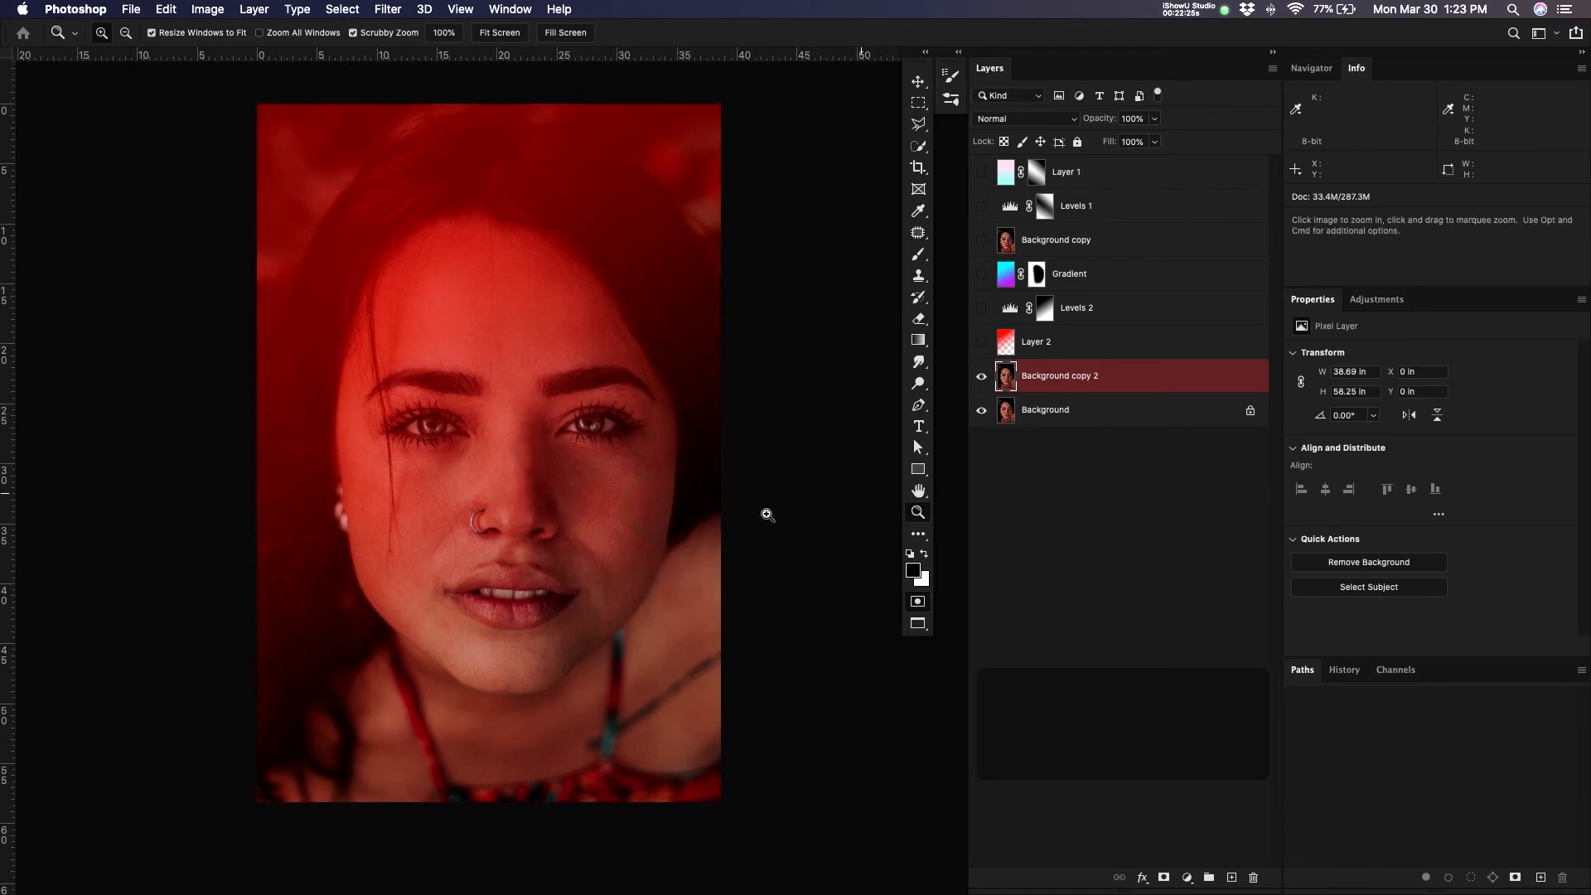
- Try a black and a white brush stroke on the gradient Quick Mask over the face, undoing each one
{"action": "key", "text": "b"}
{"action": "left_click_drag", "start_coordinate": [523, 454], "coordinate": [558, 629]}
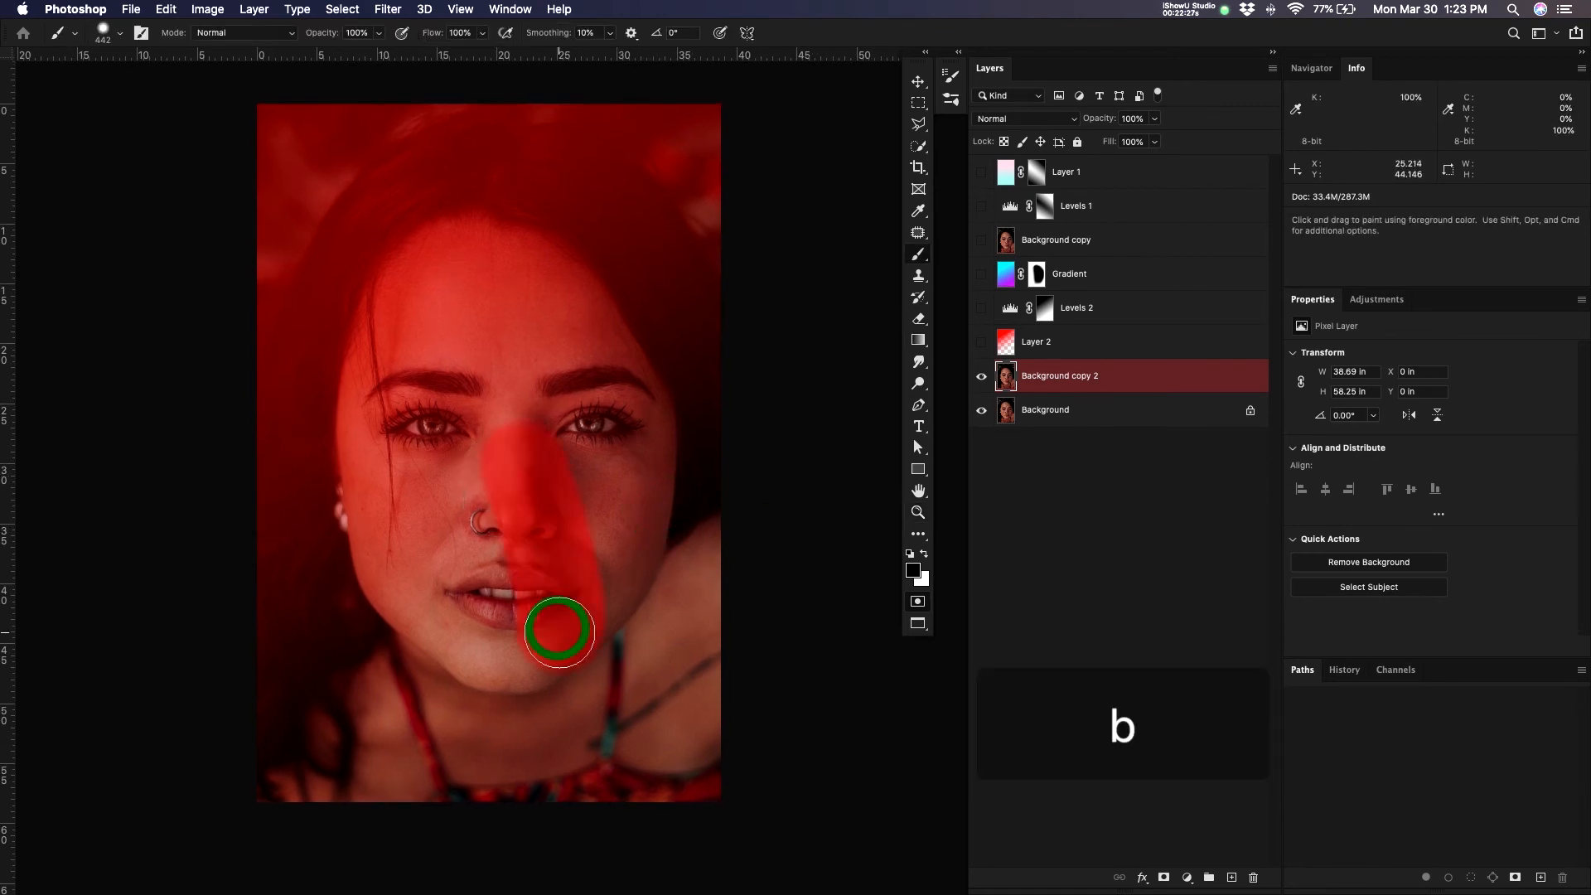
{"action": "key", "text": "super+z"}
{"action": "key", "text": "x"}
{"action": "mouse_move", "coordinate": [460, 270]}
{"action": "left_mouse_down"}
{"action": "mouse_move", "coordinate": [545, 488]}
{"action": "mouse_move", "coordinate": [486, 304]}
{"action": "mouse_move", "coordinate": [592, 399]}
{"action": "mouse_move", "coordinate": [718, 396]}
{"action": "left_mouse_up"}
{"action": "key", "text": "super+z"}
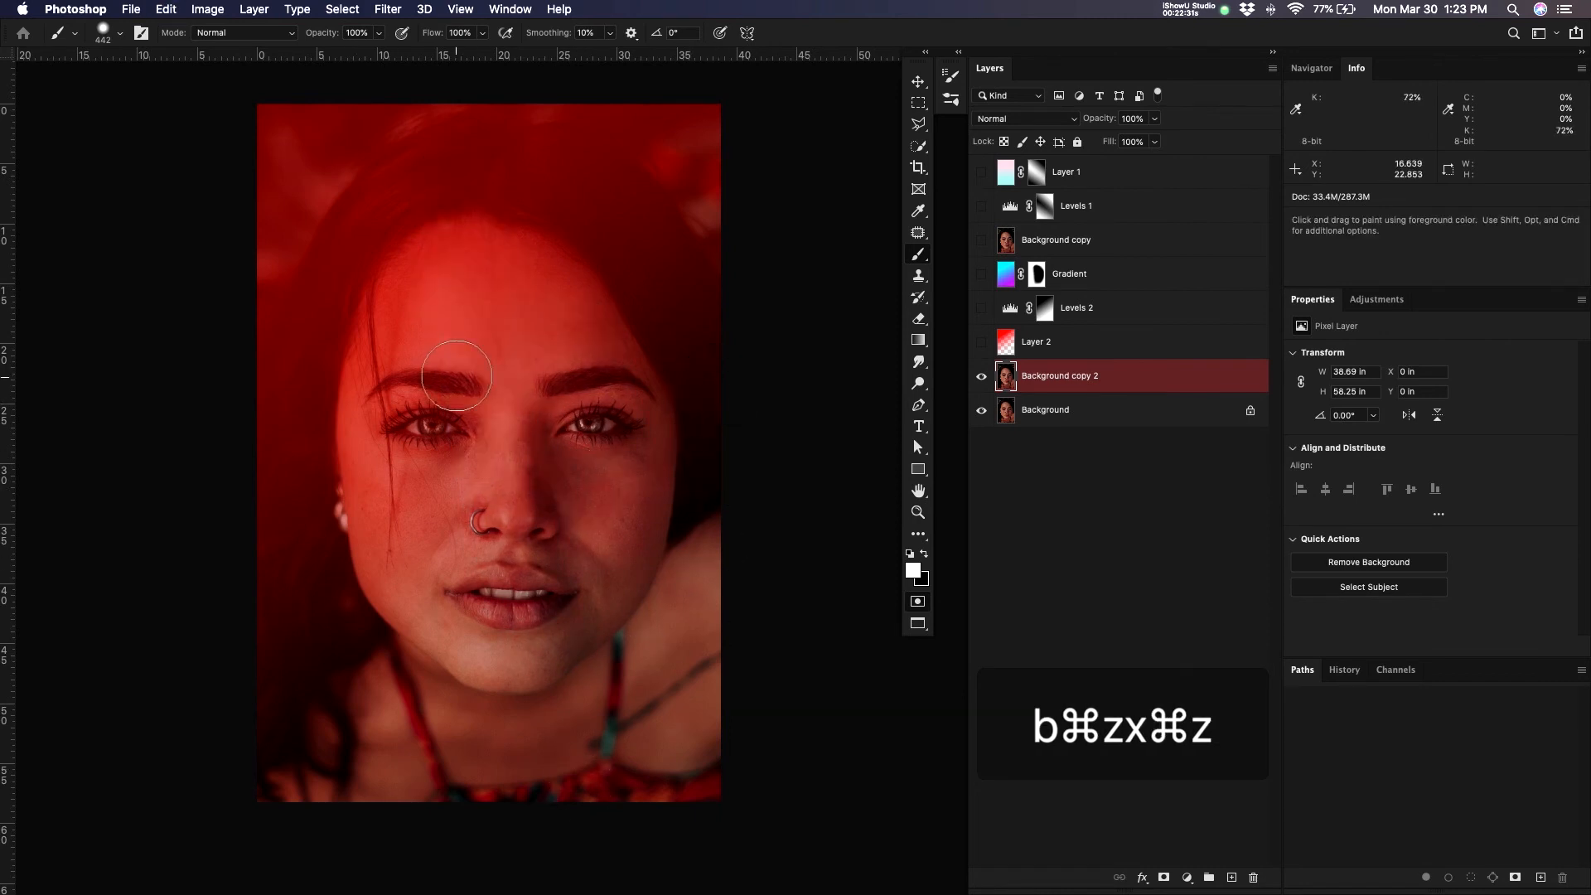
- Exit Quick Mask mode to show the gradient mask as a selection outline
{"action": "key", "text": "q"}
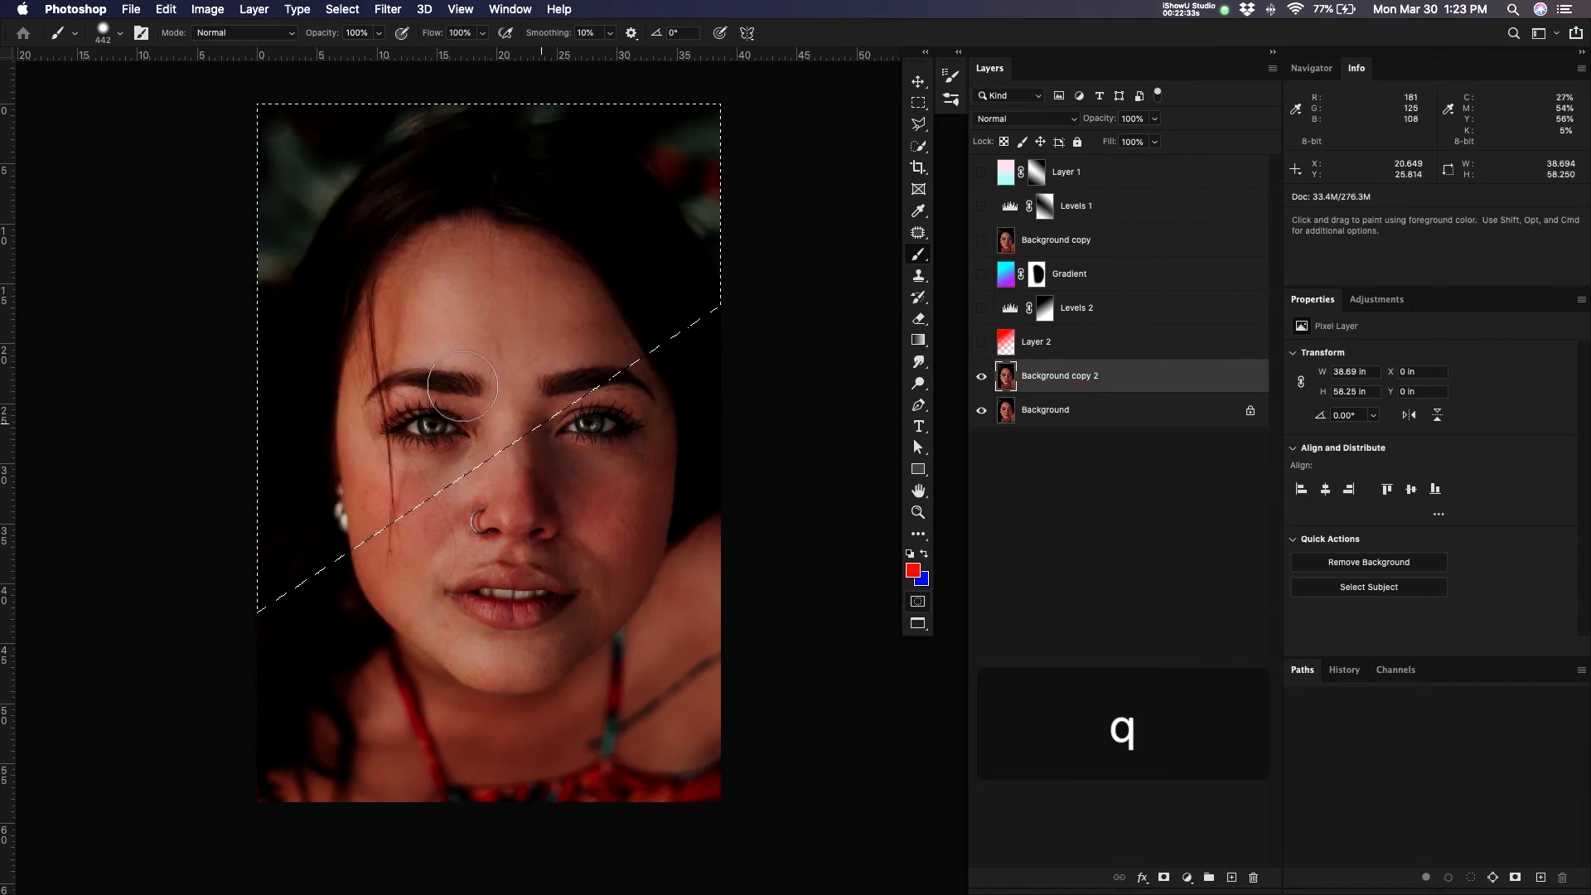
{"action": "left_click_drag", "start_coordinate": [559, 427], "coordinate": [603, 443]}
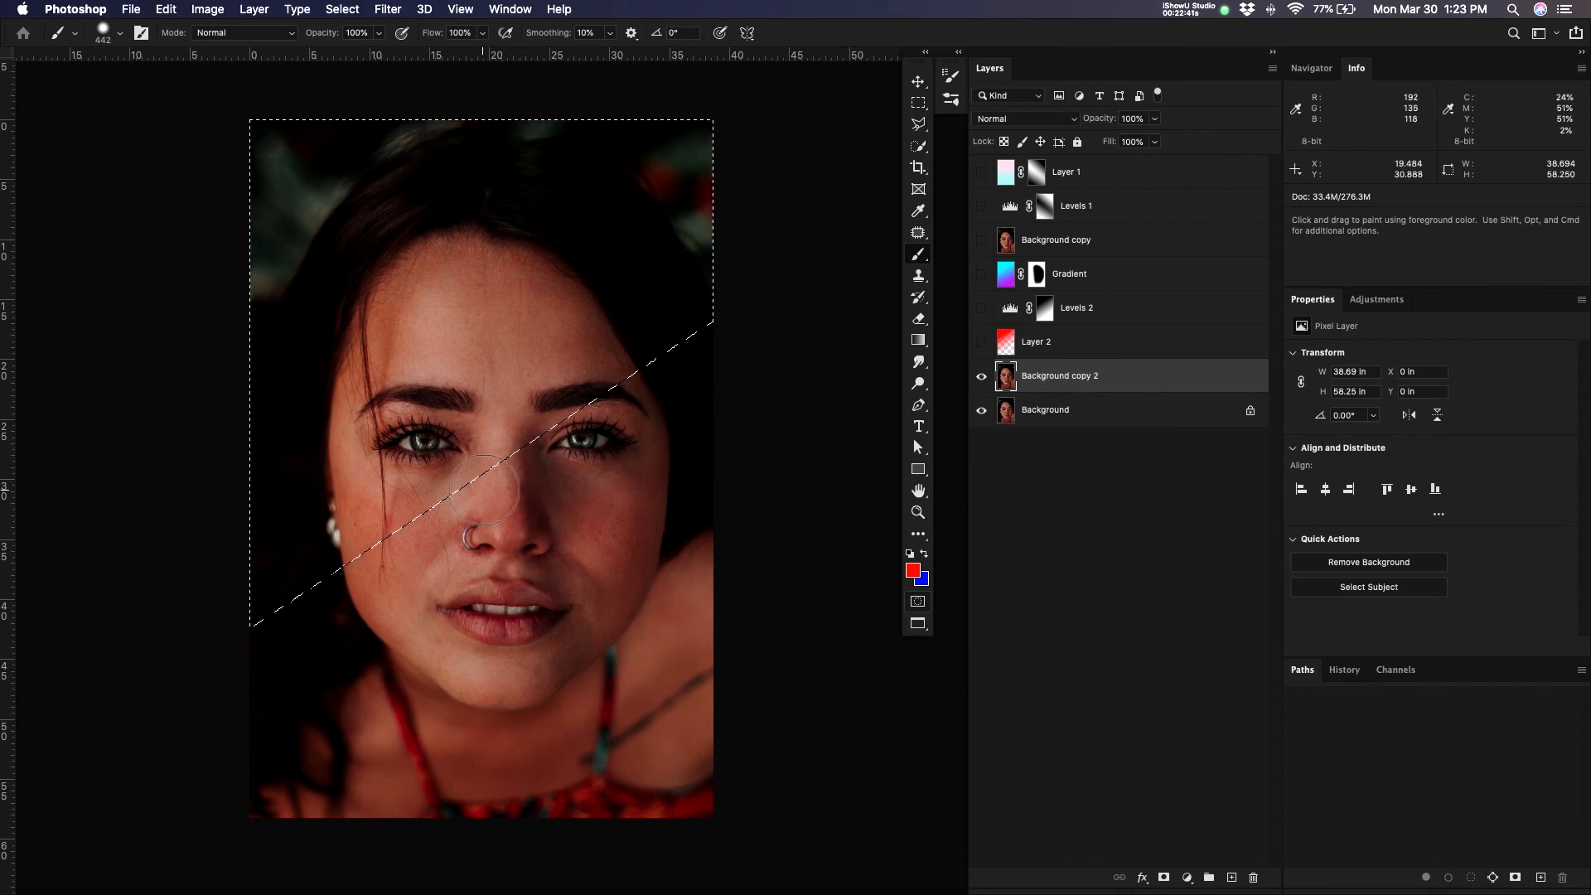
- Compare the gradient selection's outline with its Quick Mask overlay on the portrait by switching Quick Mask mode on and off
{"action": "key", "text": "v"}
{"action": "key", "text": "z"}
{"action": "left_click", "coordinate": [479, 429]}
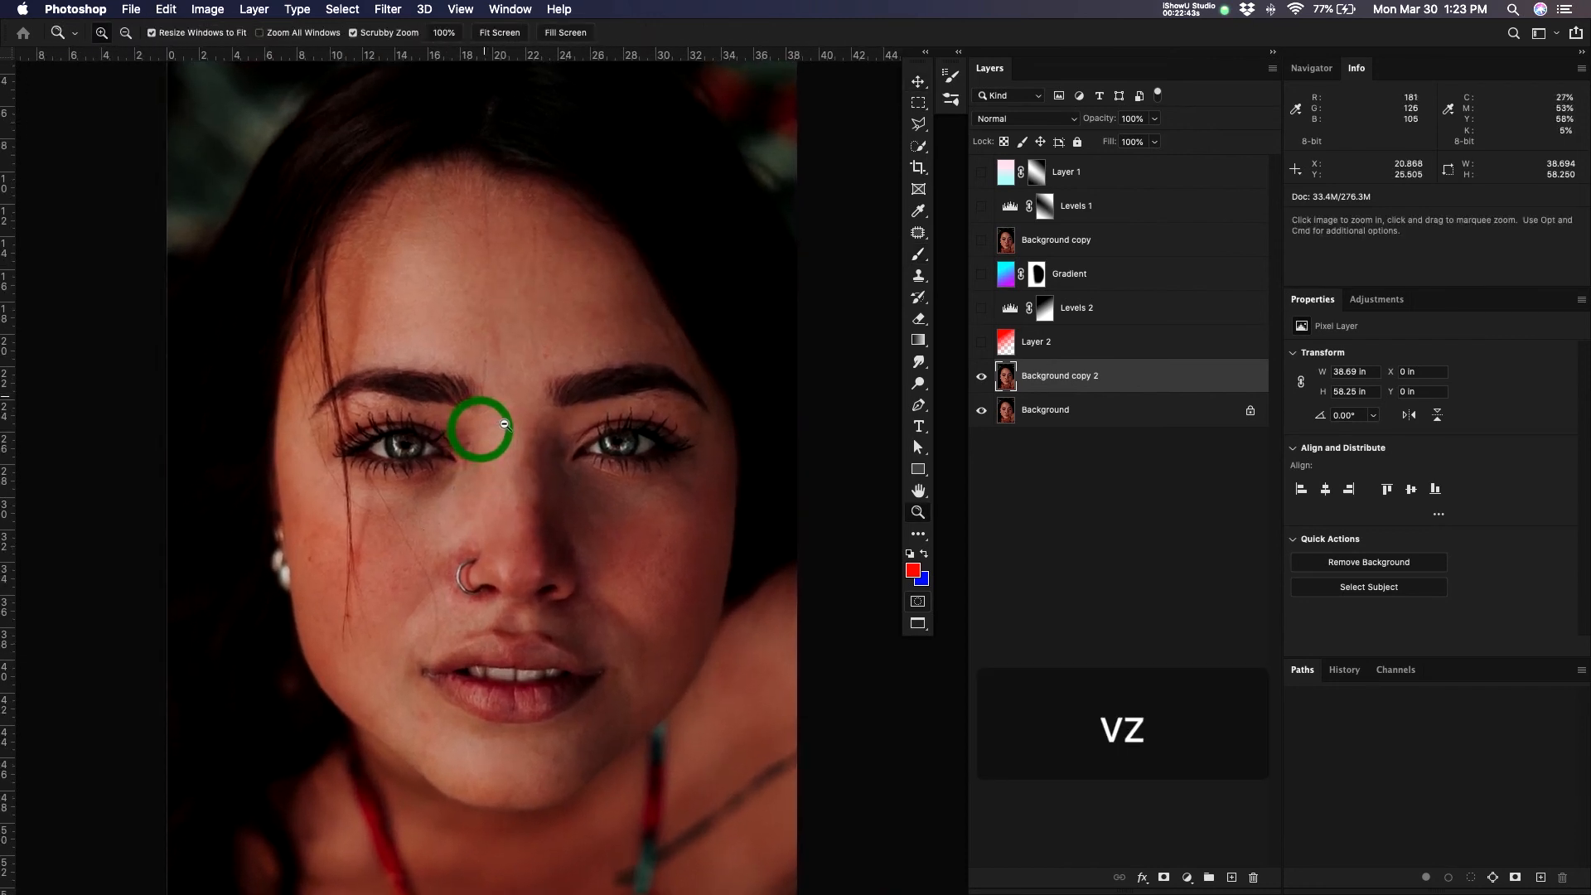
{"action": "left_click_drag", "start_coordinate": [621, 387], "coordinate": [653, 454]}
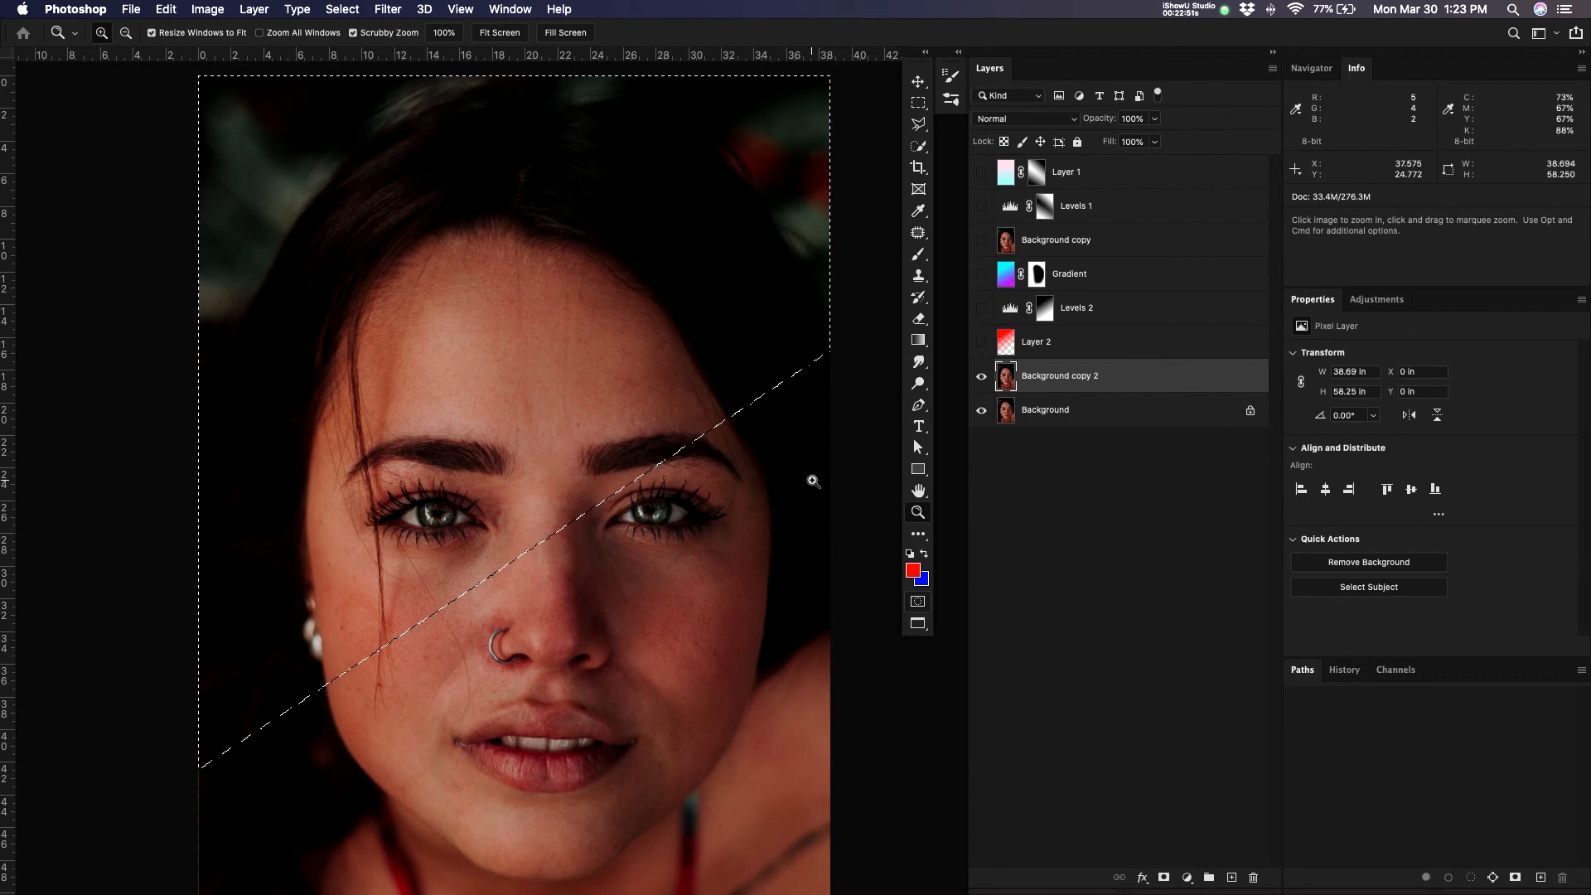
{"action": "left_click_drag", "start_coordinate": [355, 420], "coordinate": [387, 409]}
{"action": "left_click_drag", "start_coordinate": [622, 418], "coordinate": [504, 380]}
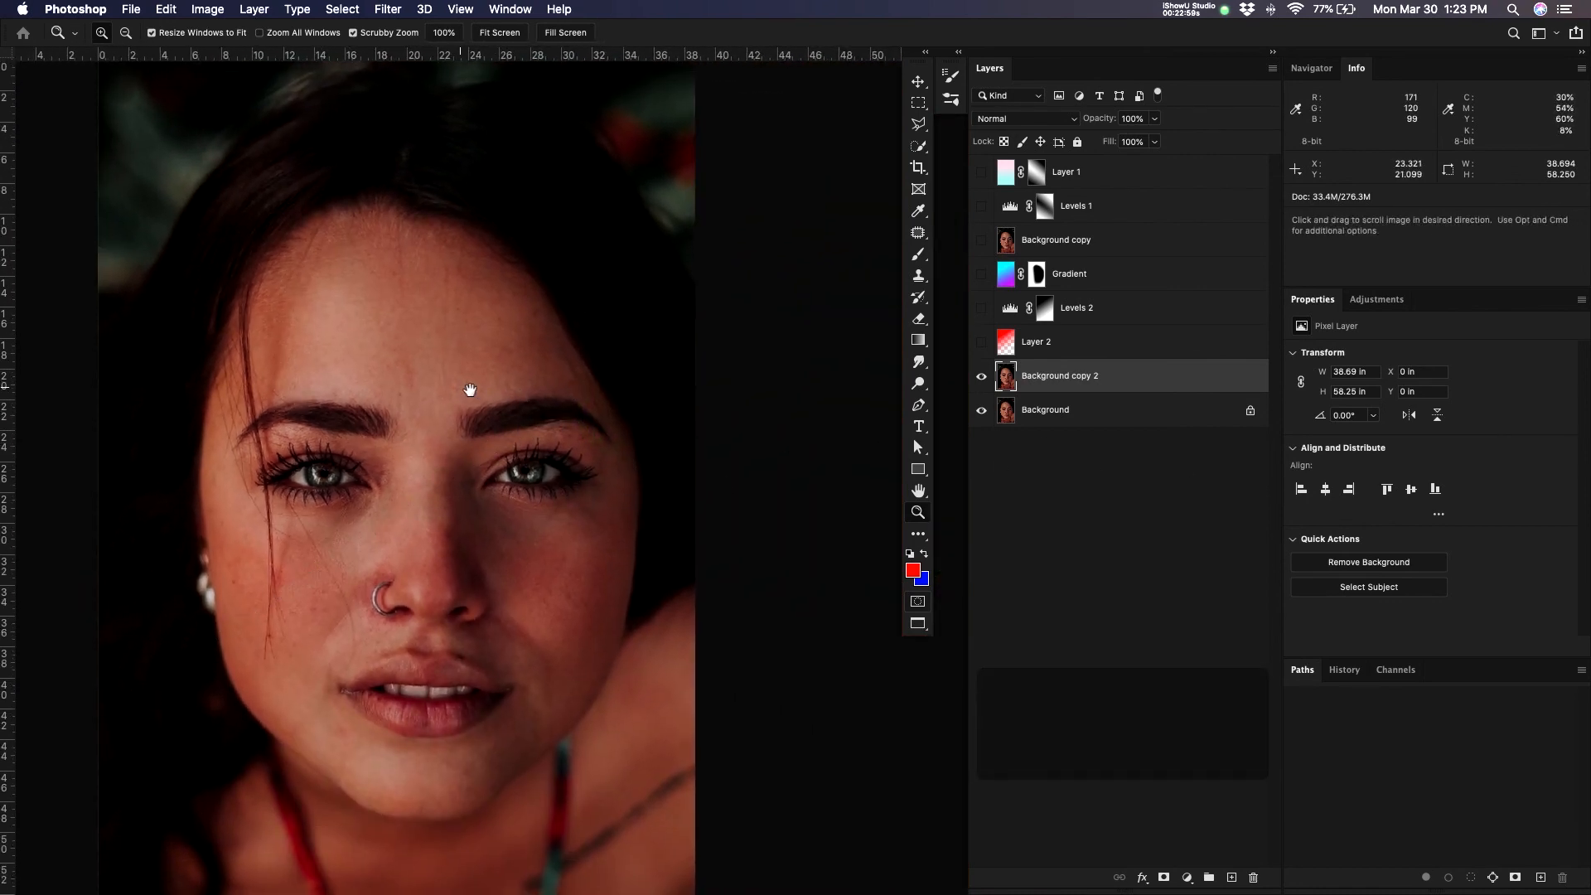
{"action": "left_click_drag", "start_coordinate": [473, 376], "coordinate": [519, 390]}
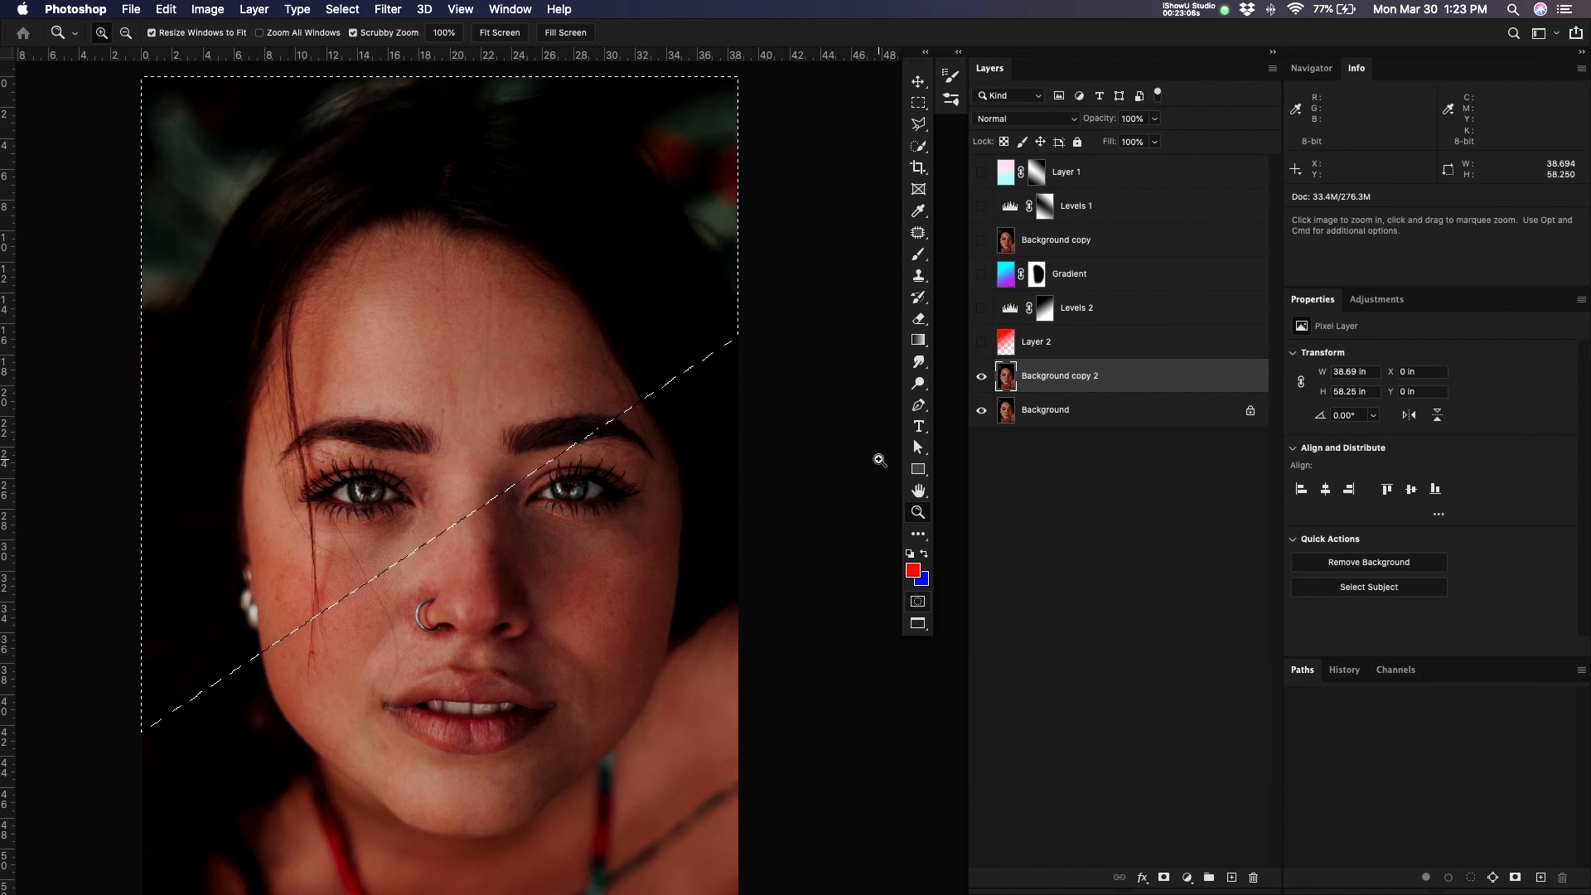
{"action": "key", "text": "q"}
{"action": "key", "text": "q"}
{"action": "key", "text": "q"}
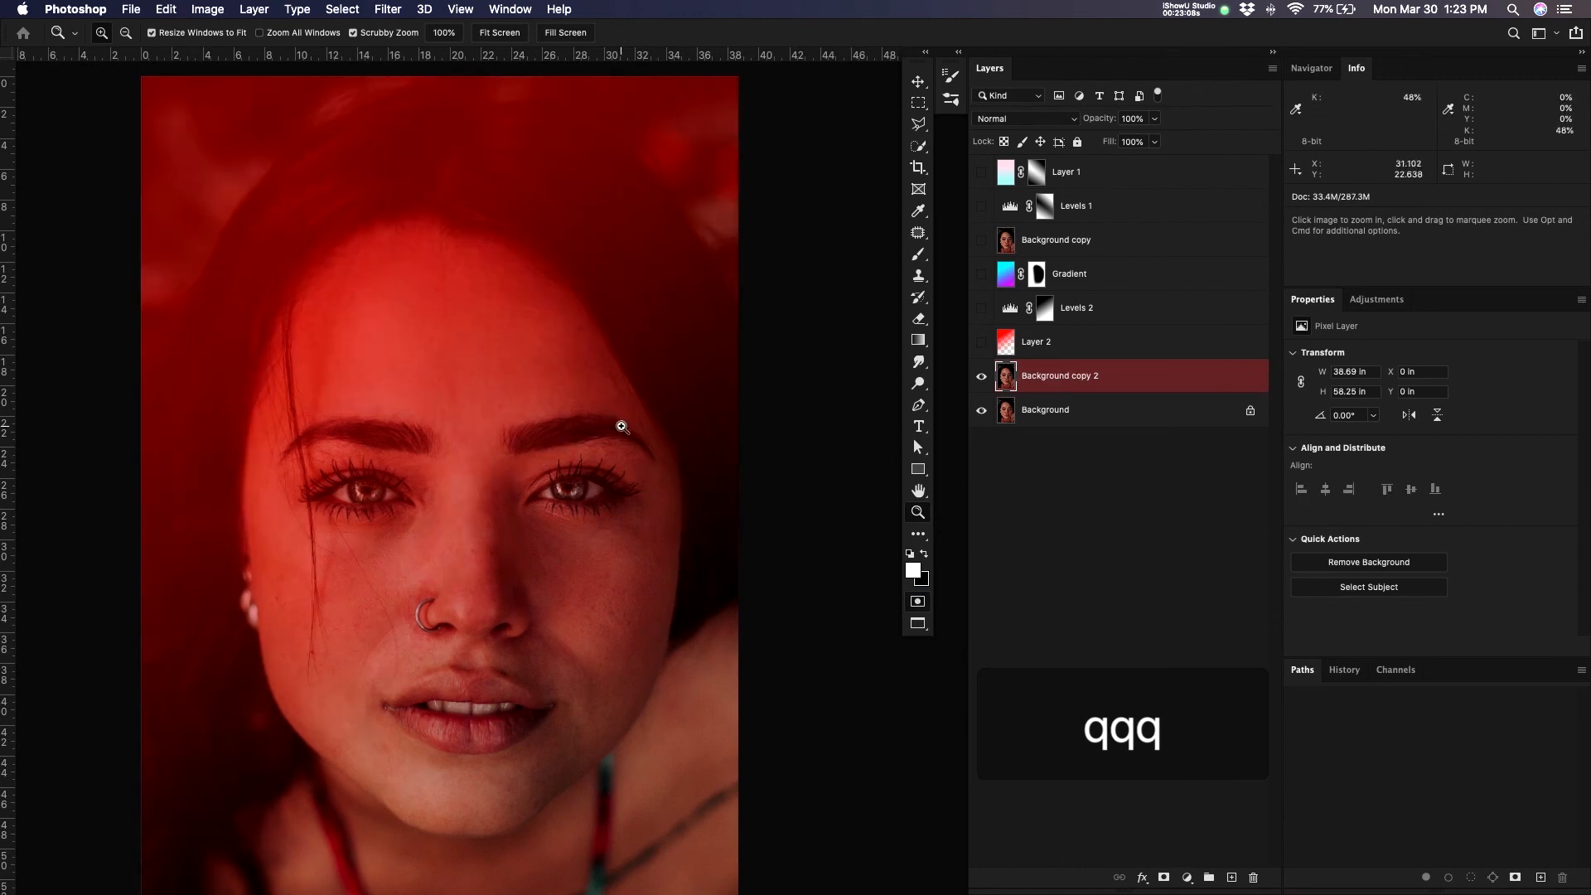
{"action": "key", "text": "q"}
- Deselect the gradient selection
{"action": "left_click_drag", "start_coordinate": [657, 409], "coordinate": [625, 403]}
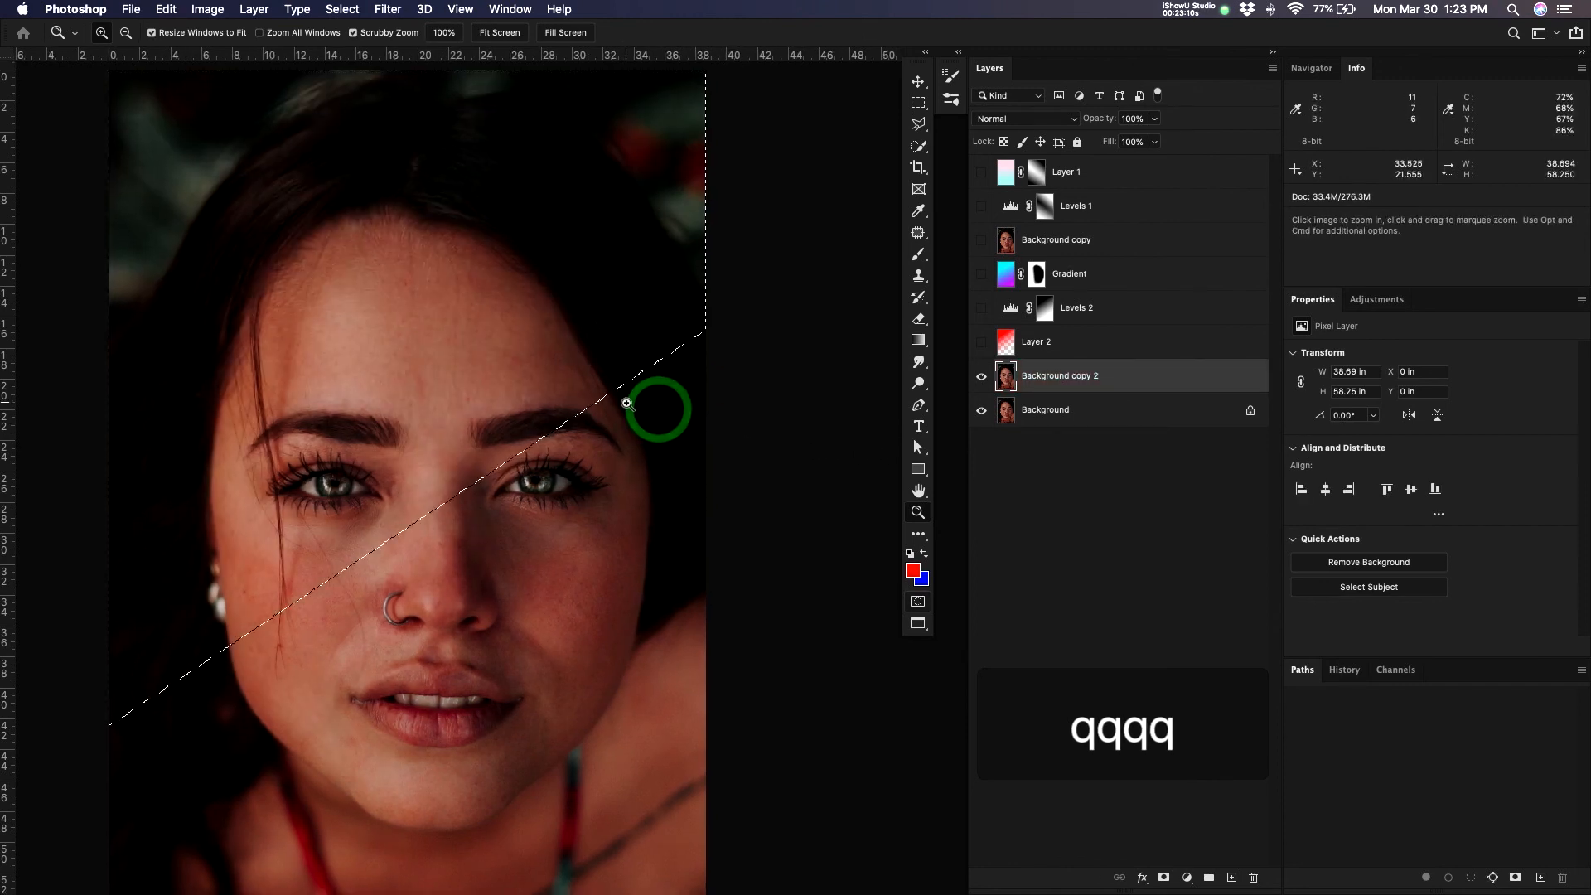
{"action": "key", "text": "ctrl+d"}
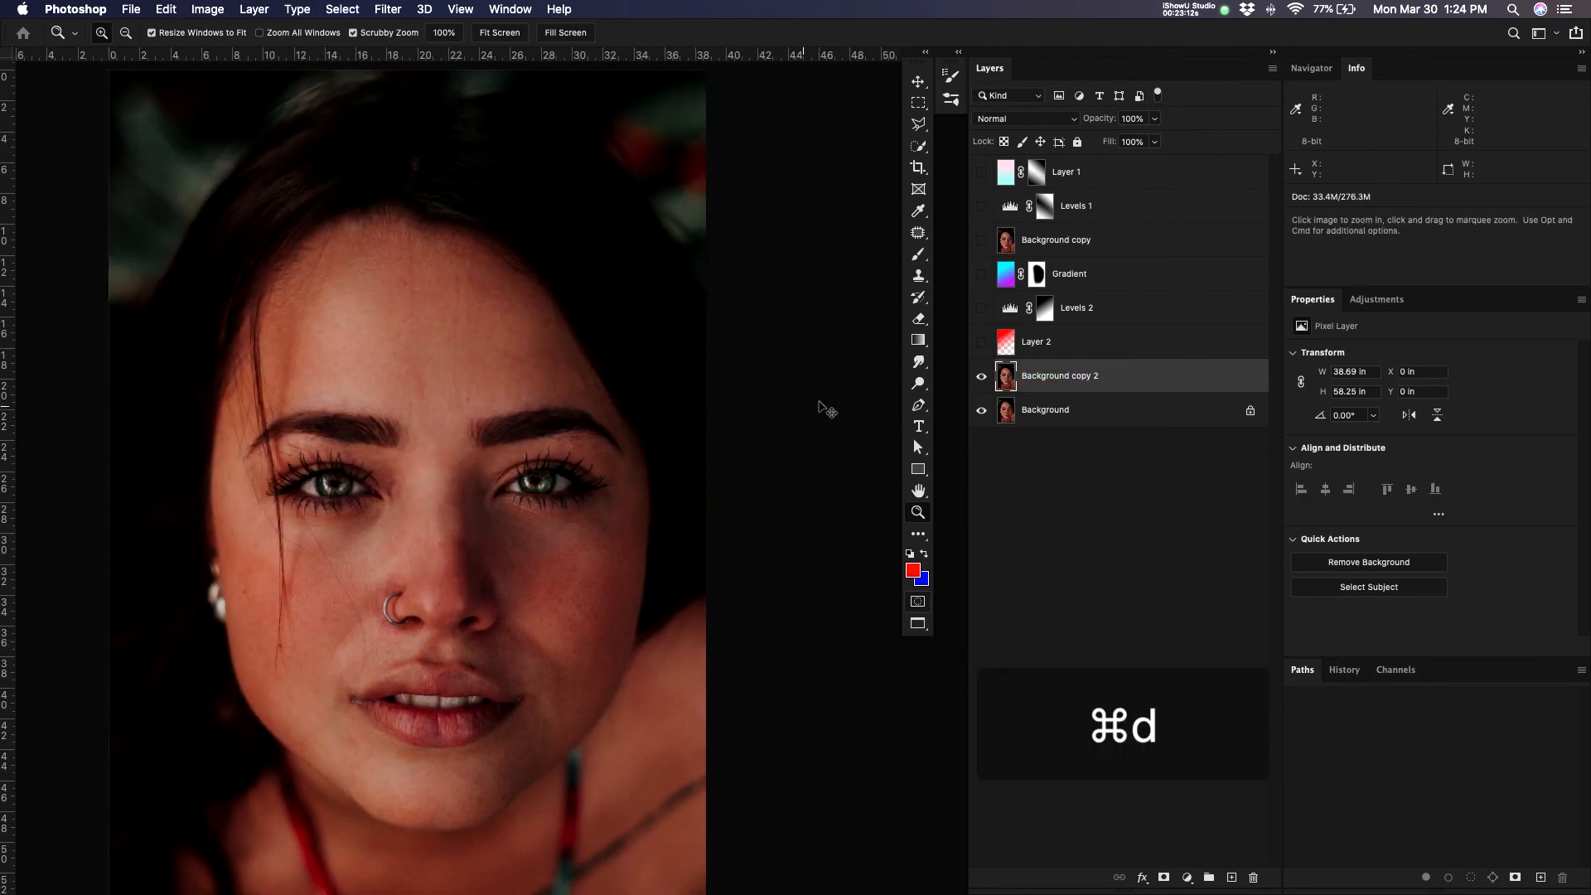
{"action": "left_click_drag", "start_coordinate": [630, 445], "coordinate": [649, 405]}
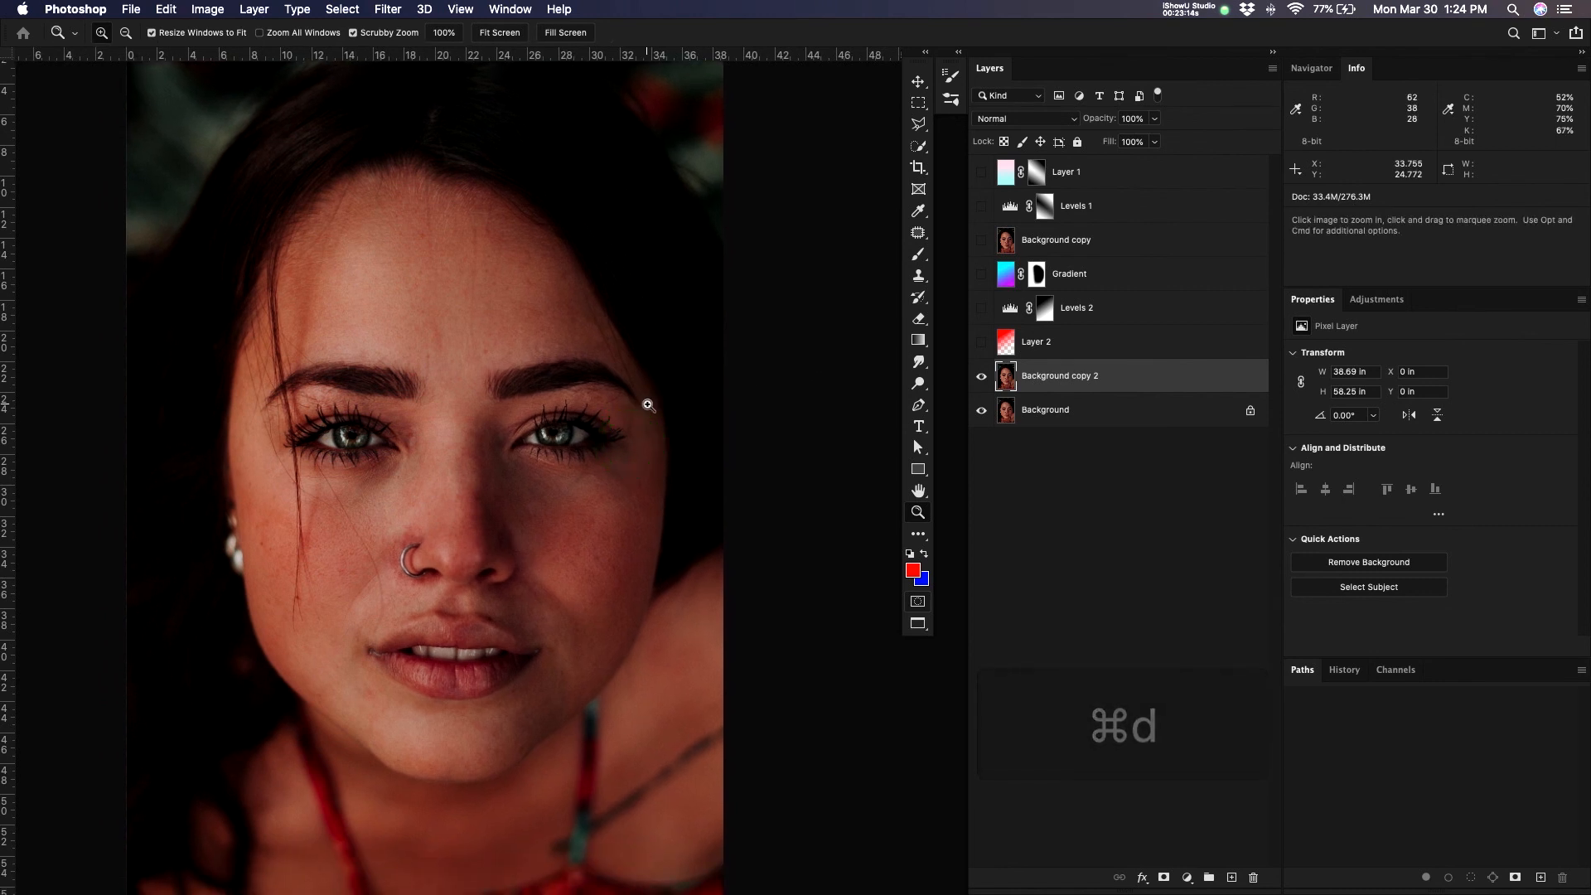
- Load the saved "face selection" channel as a new selection around the woman's face
{"action": "key", "text": "j"}
{"action": "left_click", "coordinate": [388, 9]}
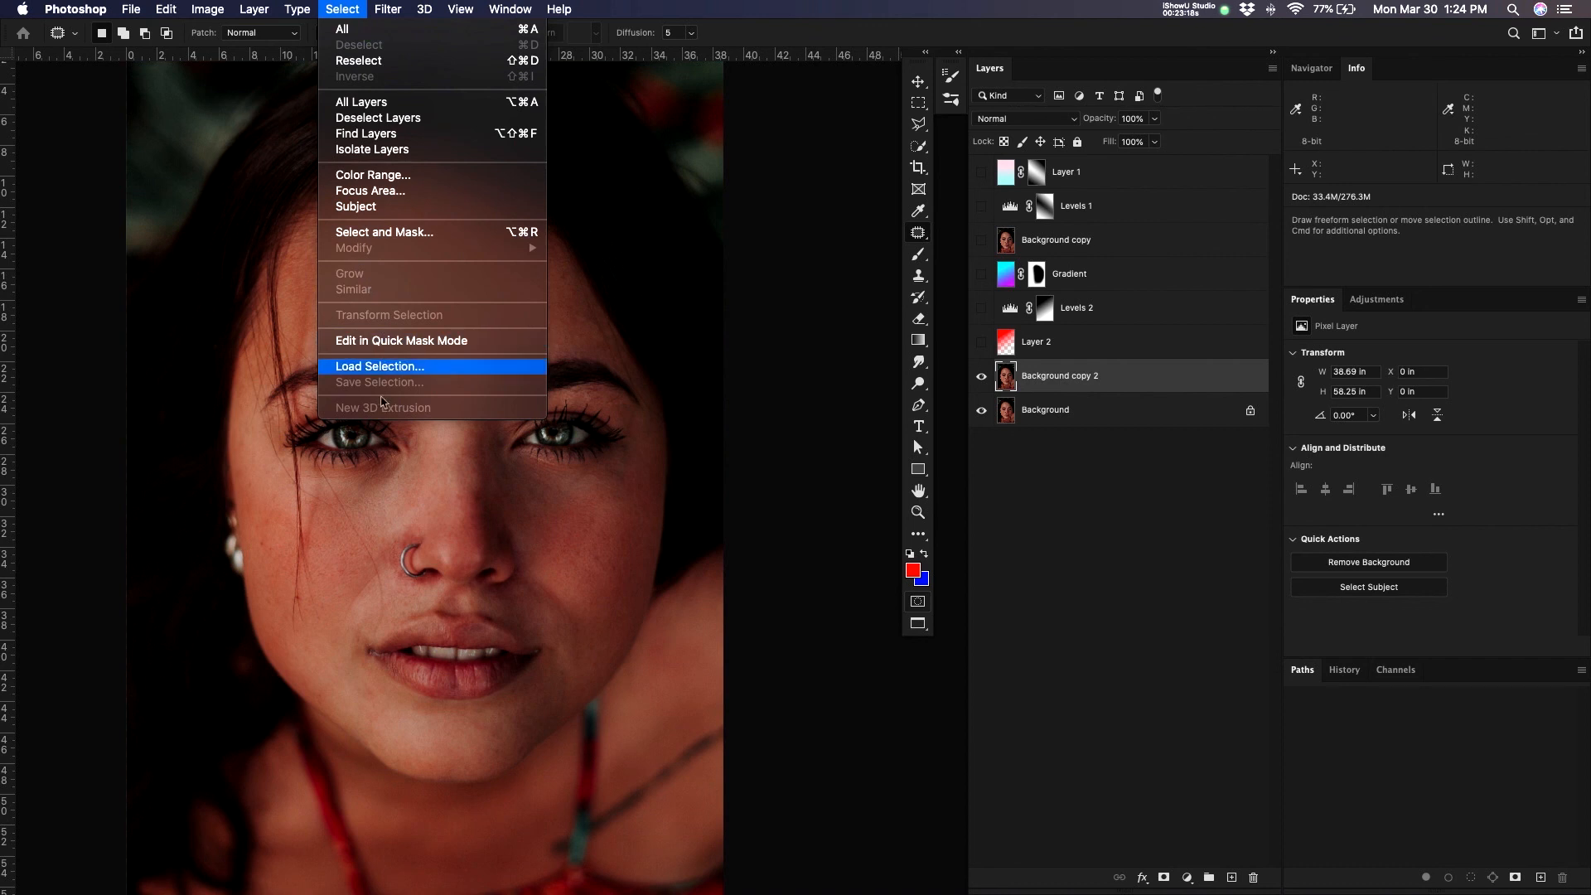
{"action": "left_click", "coordinate": [381, 366]}
{"action": "left_click", "coordinate": [787, 404]}
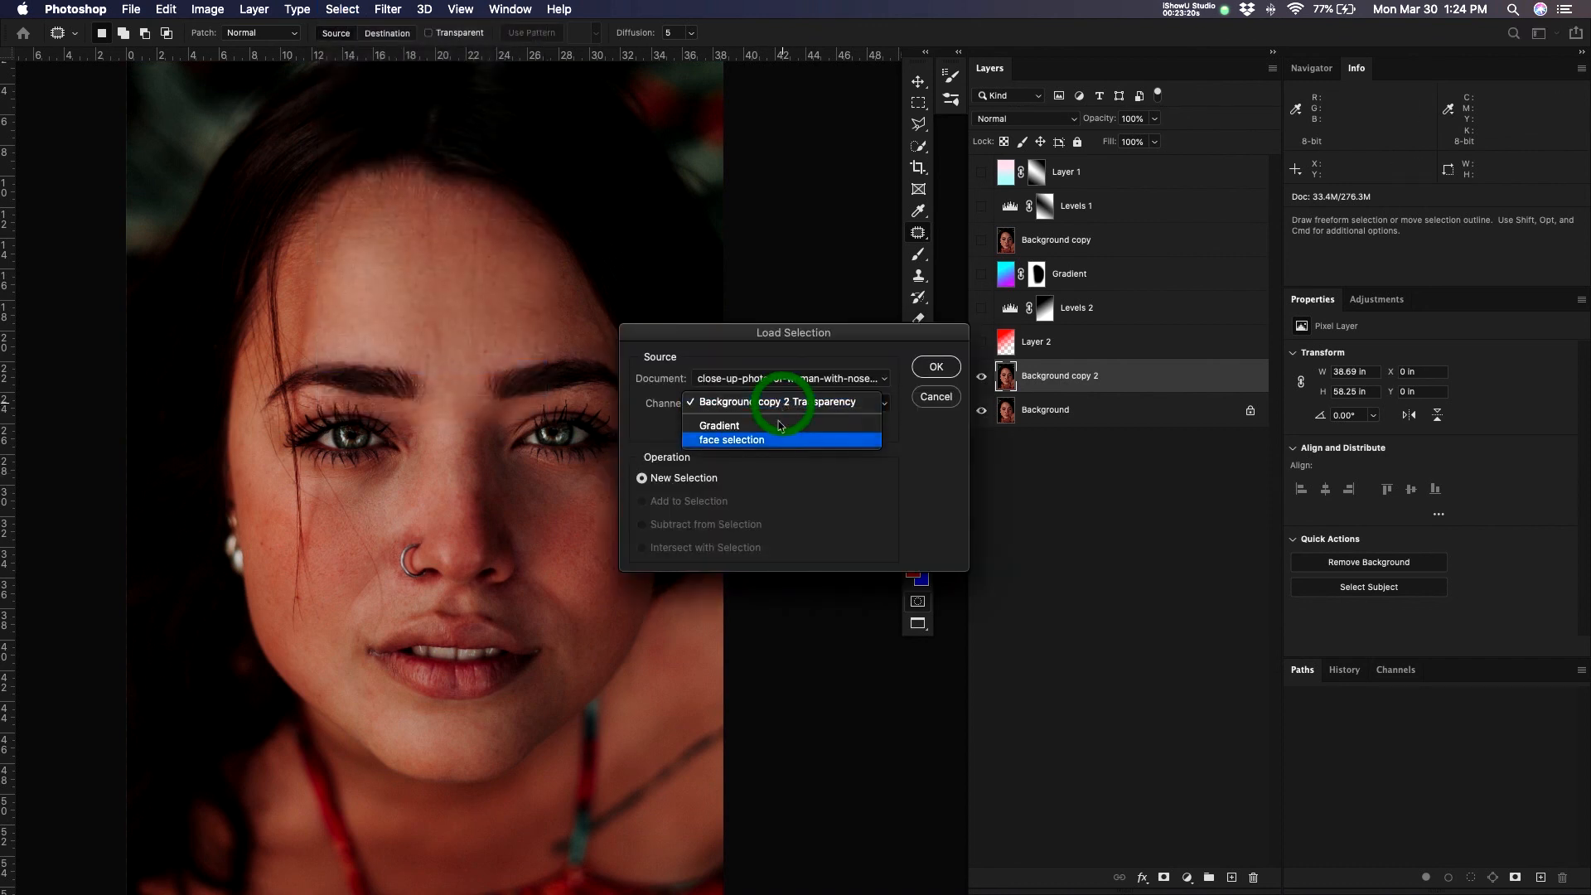
{"action": "left_click", "coordinate": [764, 427]}
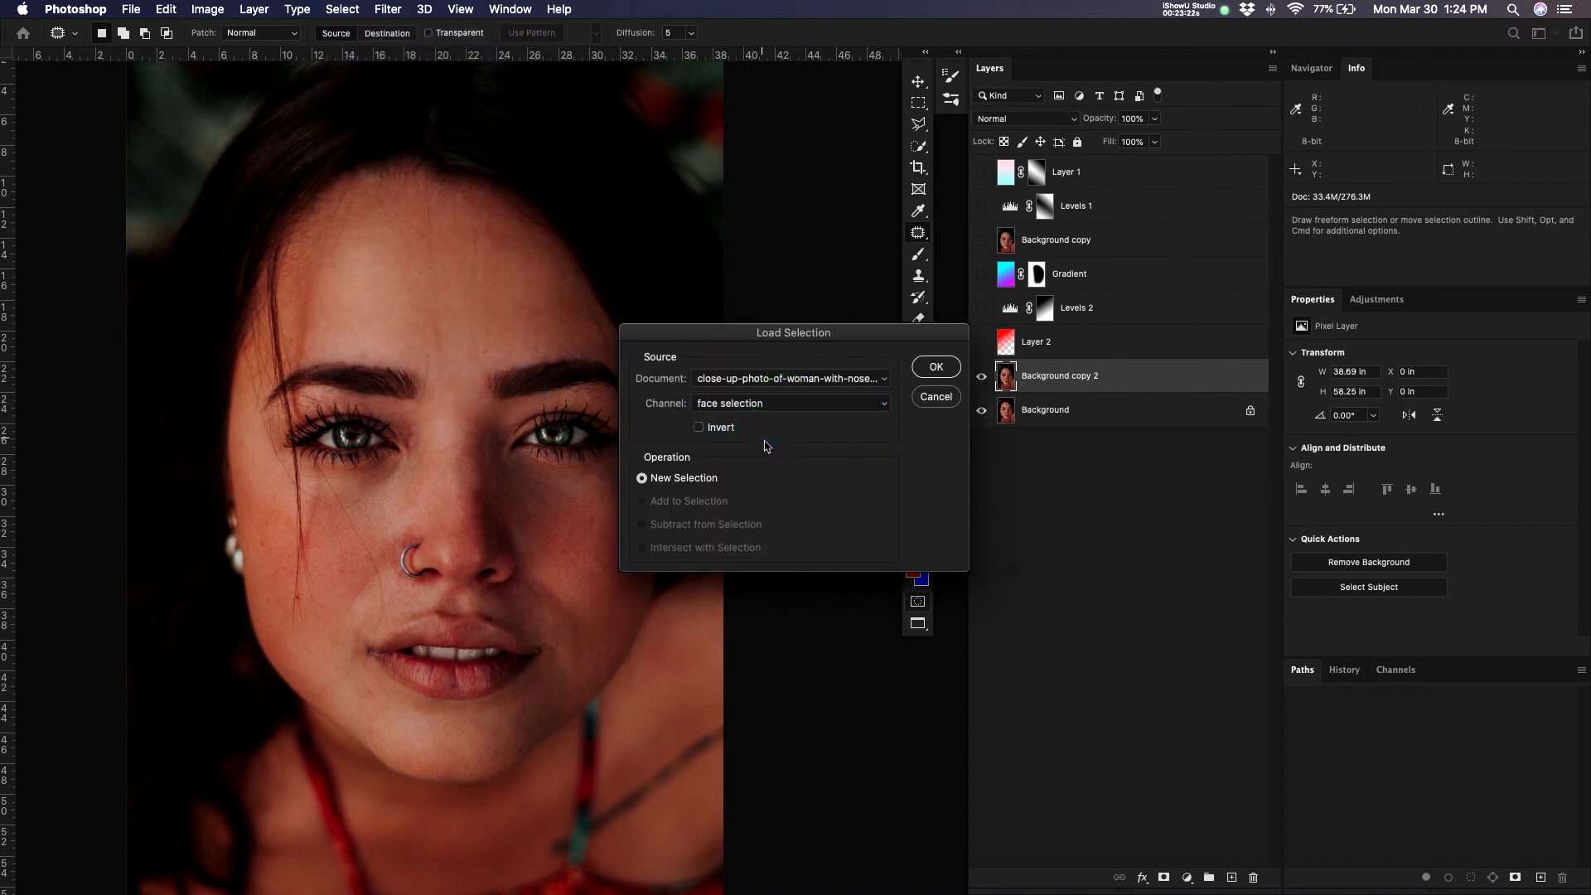
{"action": "key", "text": "Return"}
{"action": "key", "text": "z"}
{"action": "left_click", "coordinate": [597, 367], "text": "alt"}
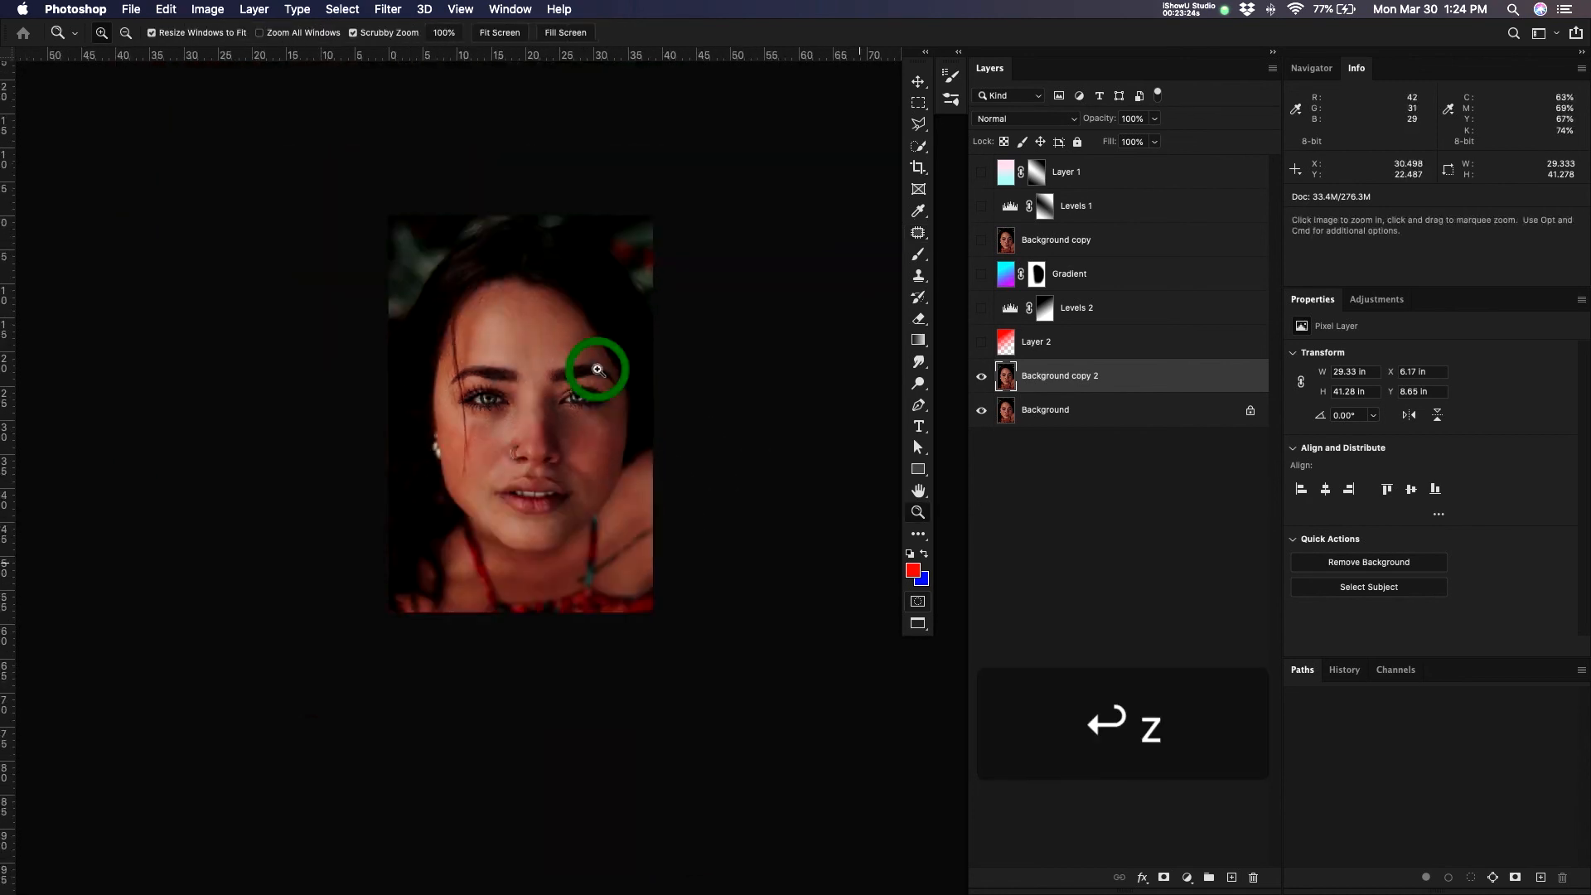
{"action": "left_click_drag", "start_coordinate": [623, 524], "coordinate": [605, 483]}
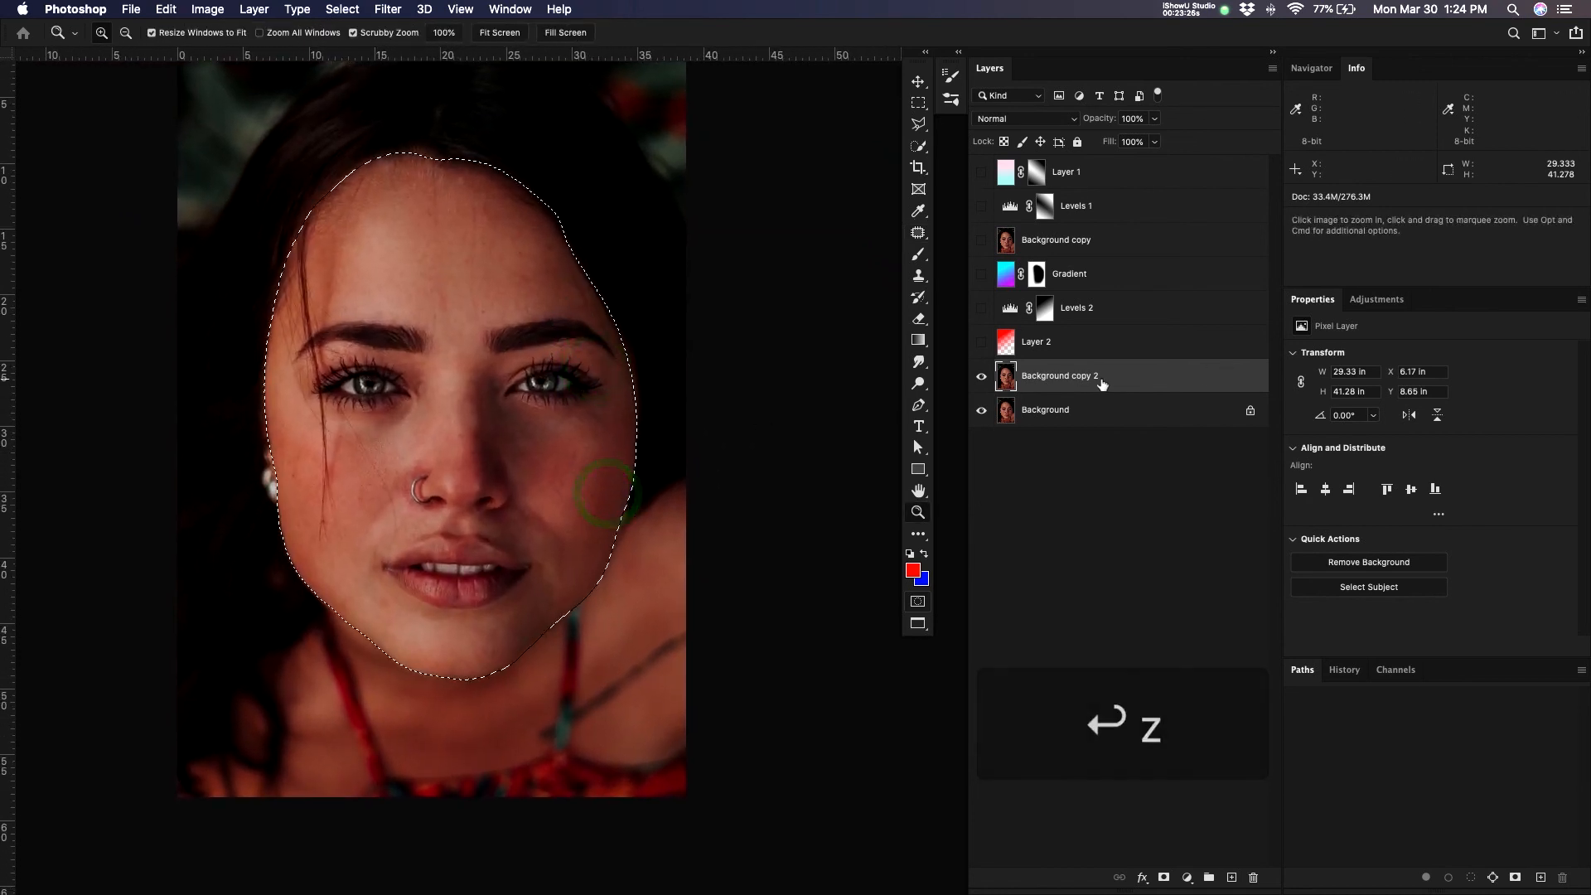
- Add a layer mask to Background copy 2 from the face selection and check the mask on its own
{"action": "left_click", "coordinate": [1166, 878]}
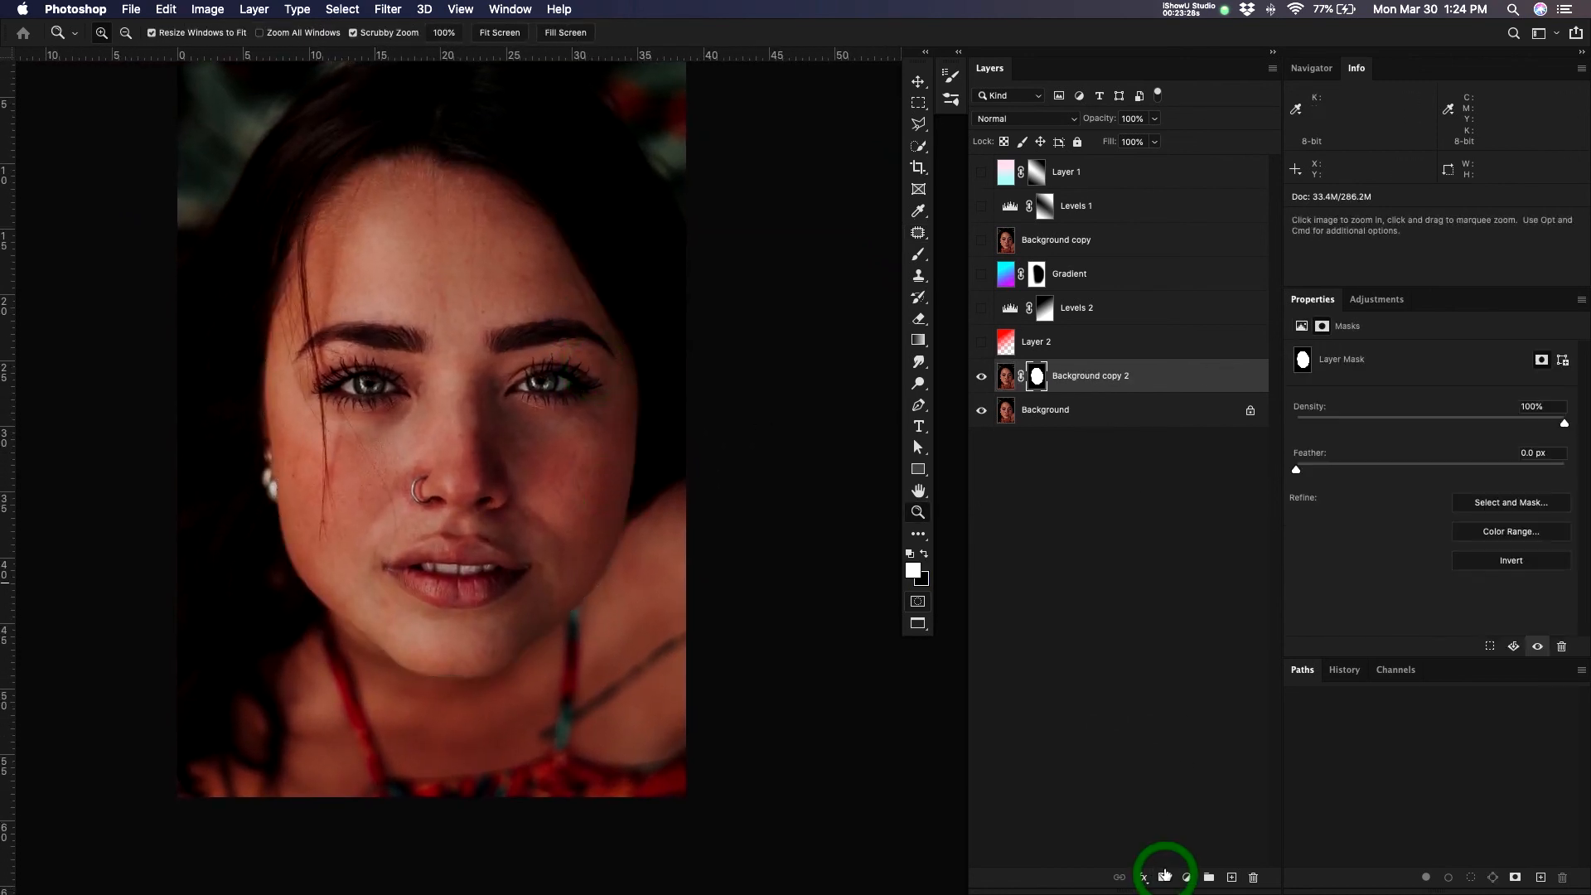
{"action": "left_click", "coordinate": [1037, 379], "text": "alt"}
{"action": "left_click", "coordinate": [1037, 380], "text": "alt"}
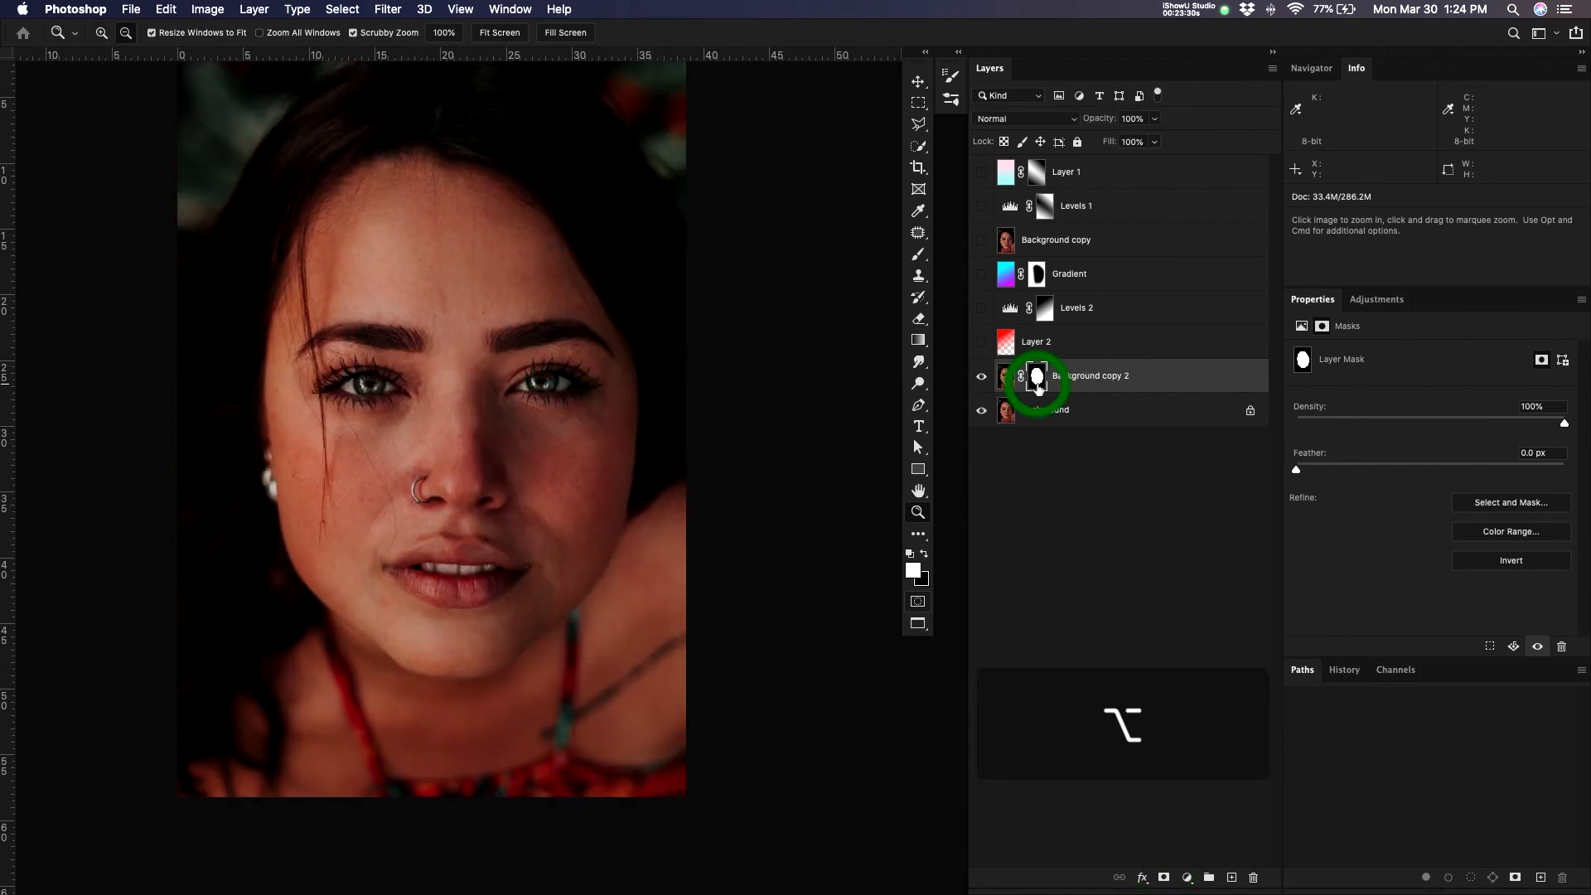
- Duplicate the Background layer and move the Gradient layer directly above the duplicate, beneath Background copy 2
{"action": "left_click", "coordinate": [1095, 409]}
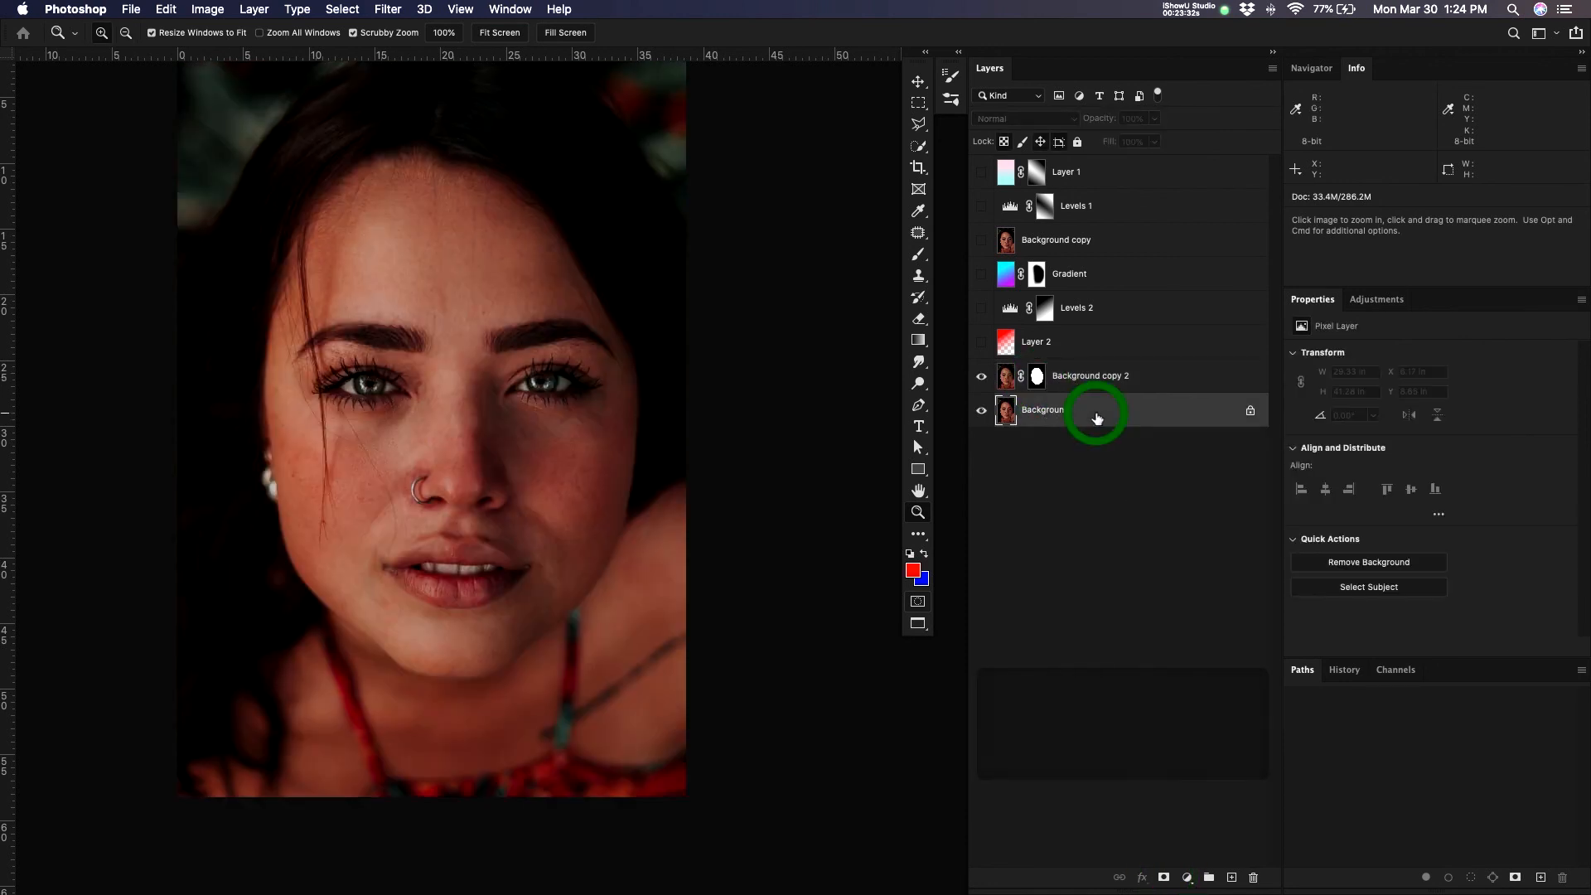
{"action": "key", "text": "super+j"}
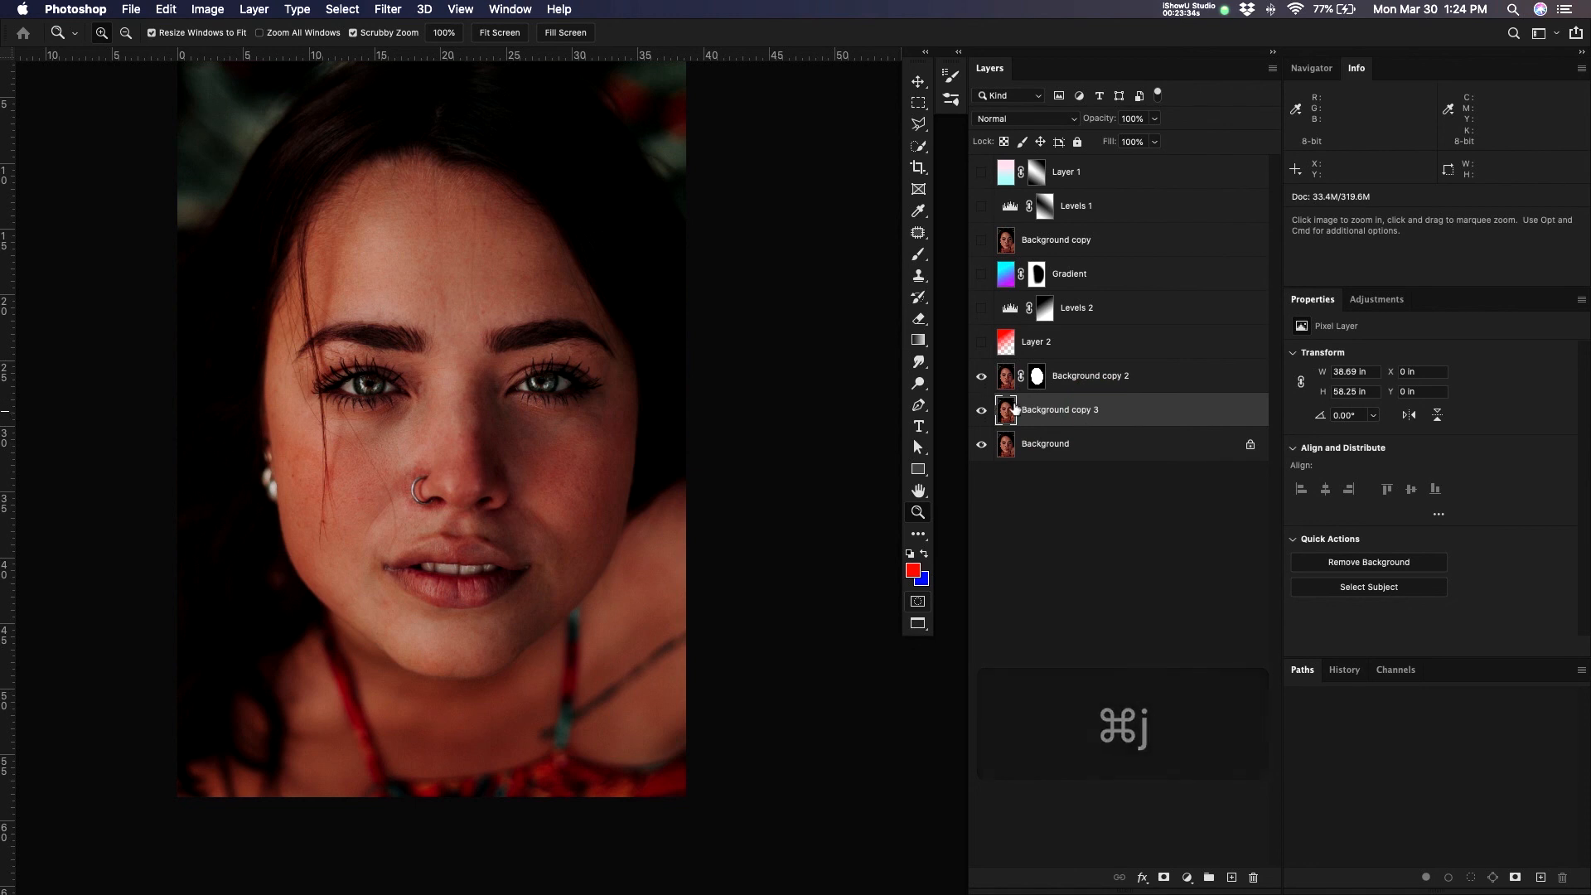
{"action": "left_click_drag", "start_coordinate": [1129, 270], "coordinate": [1122, 405]}
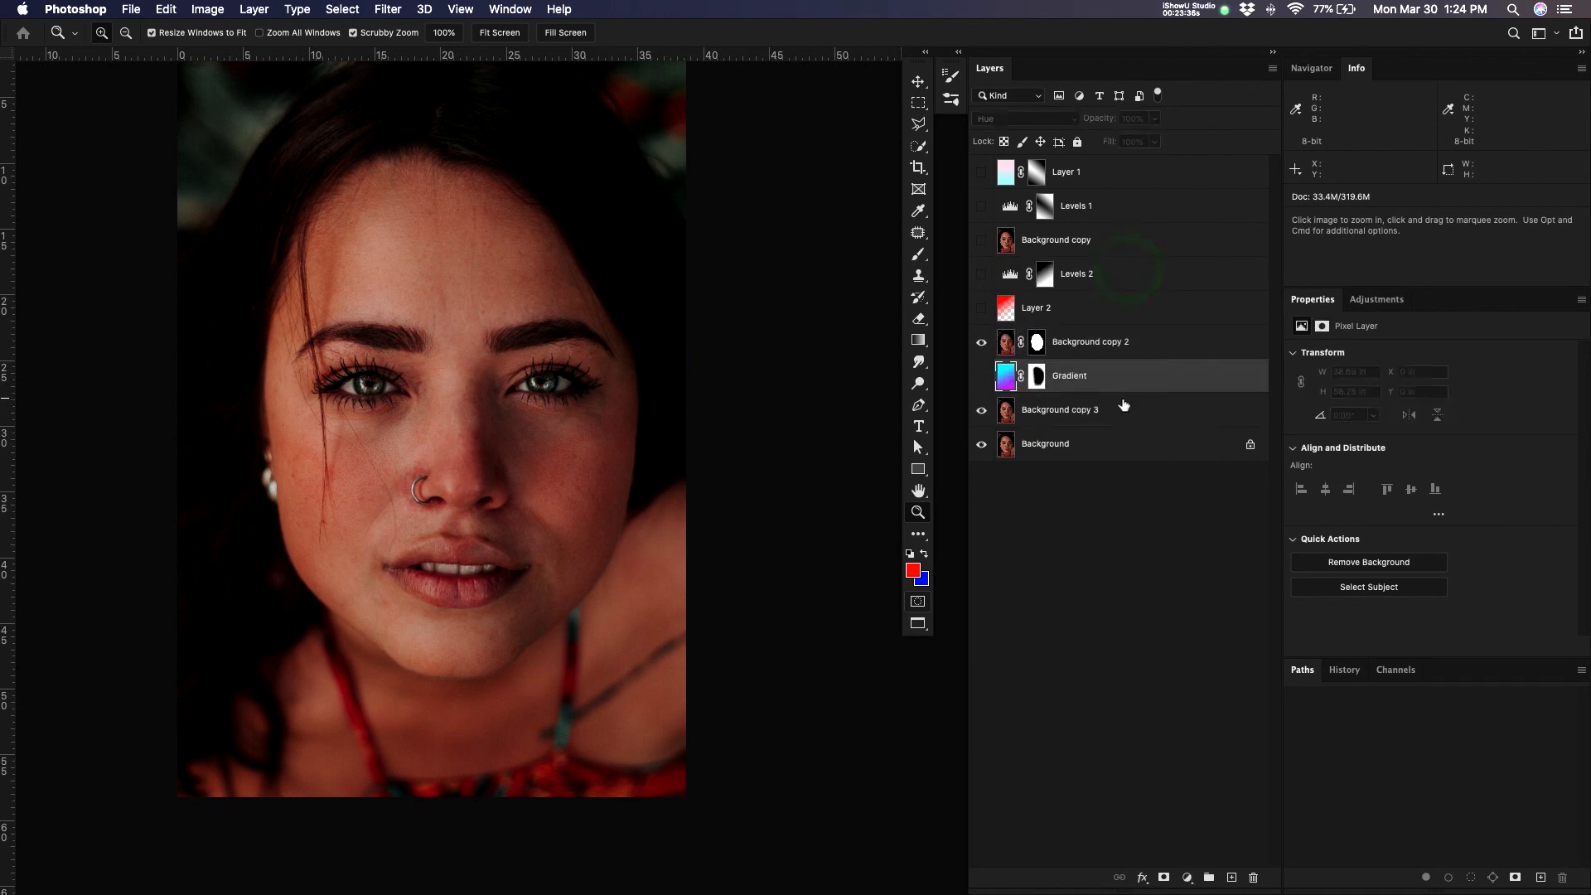